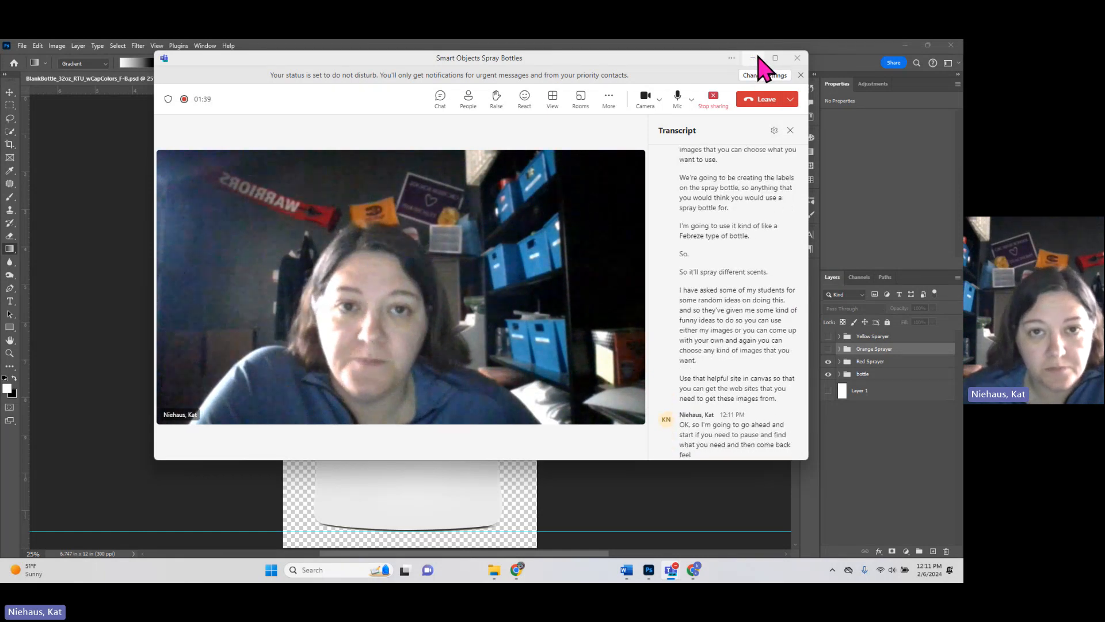
Step: Minimize the meeting window and hide the Red Sprayer group, keeping the bottle group shown
click(756, 58)
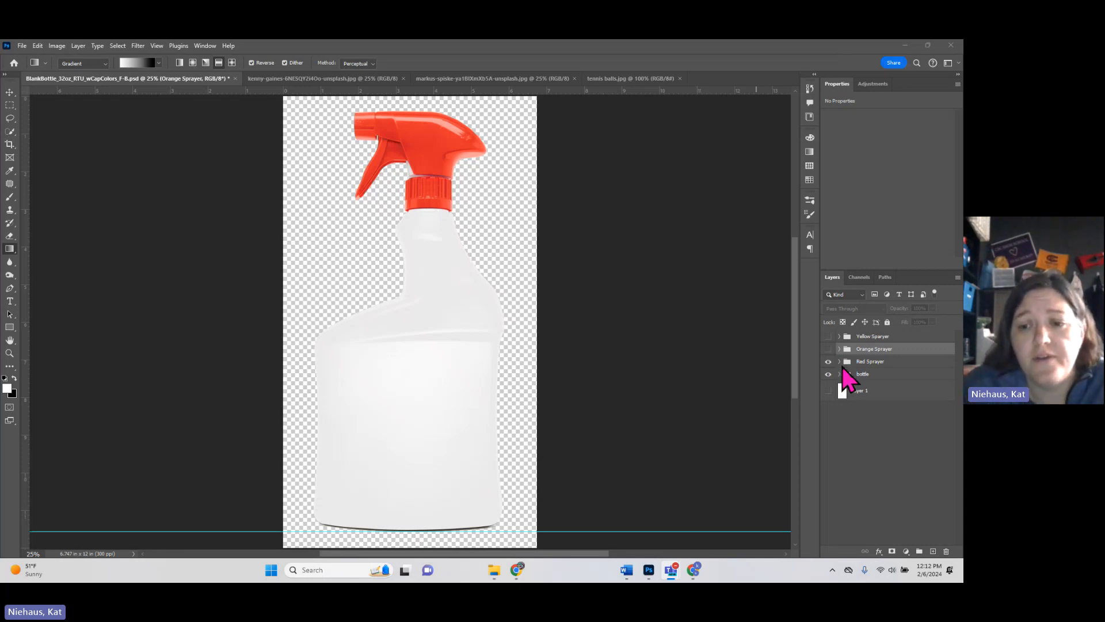
drag(828, 362, 829, 375)
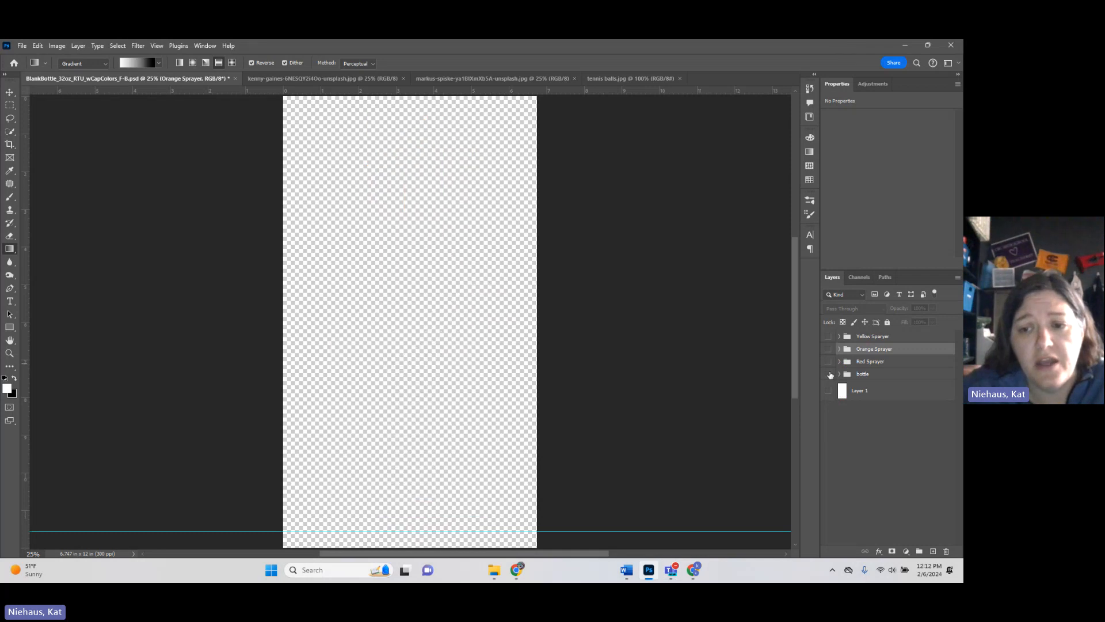
click(829, 375)
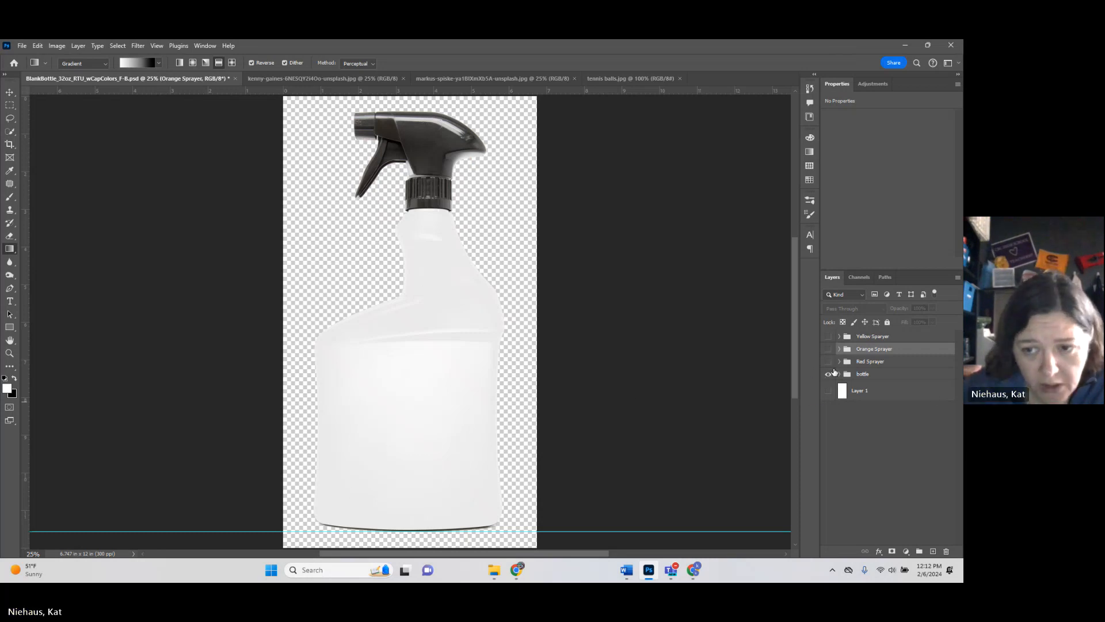
Step: Inspect the layers inside the bottle group, comparing the bottle with Layer 0 copy 2 hidden and shown
click(840, 375)
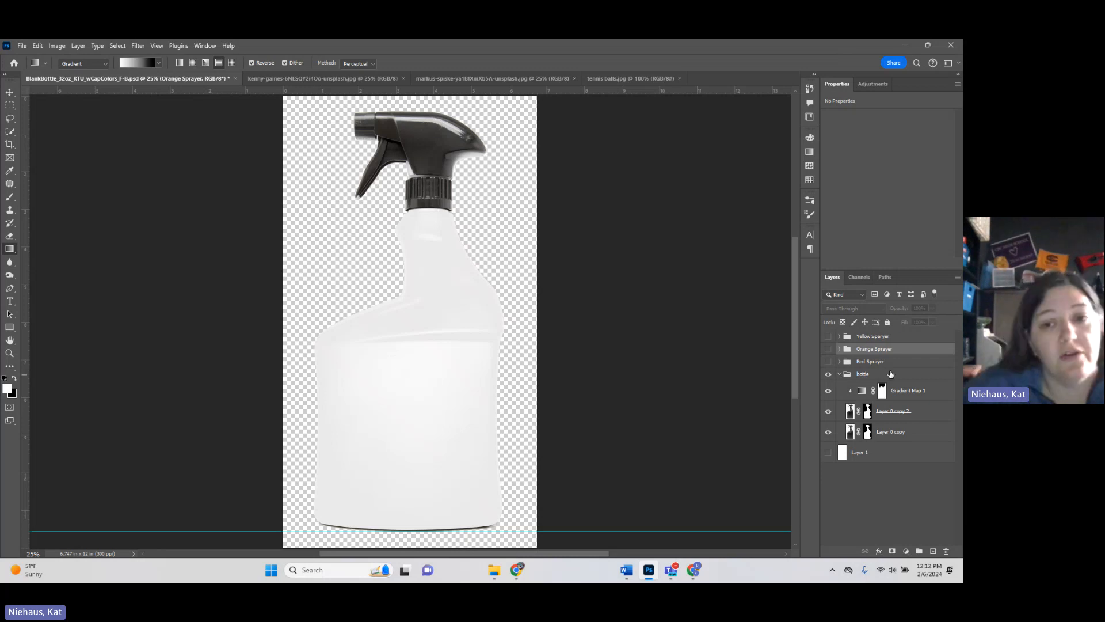
click(828, 411)
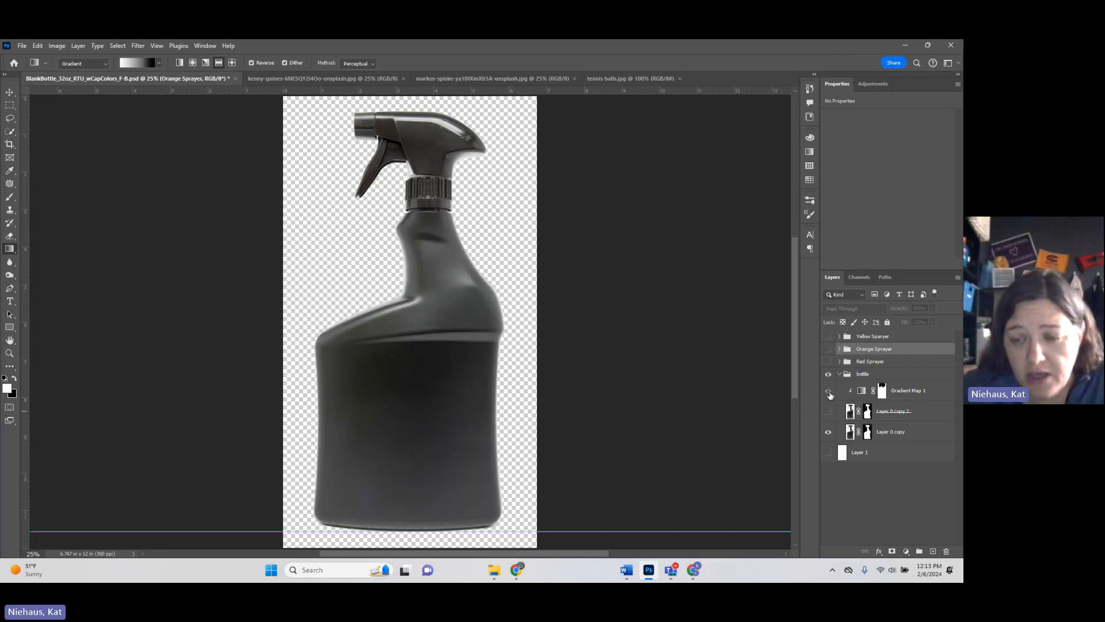
click(829, 410)
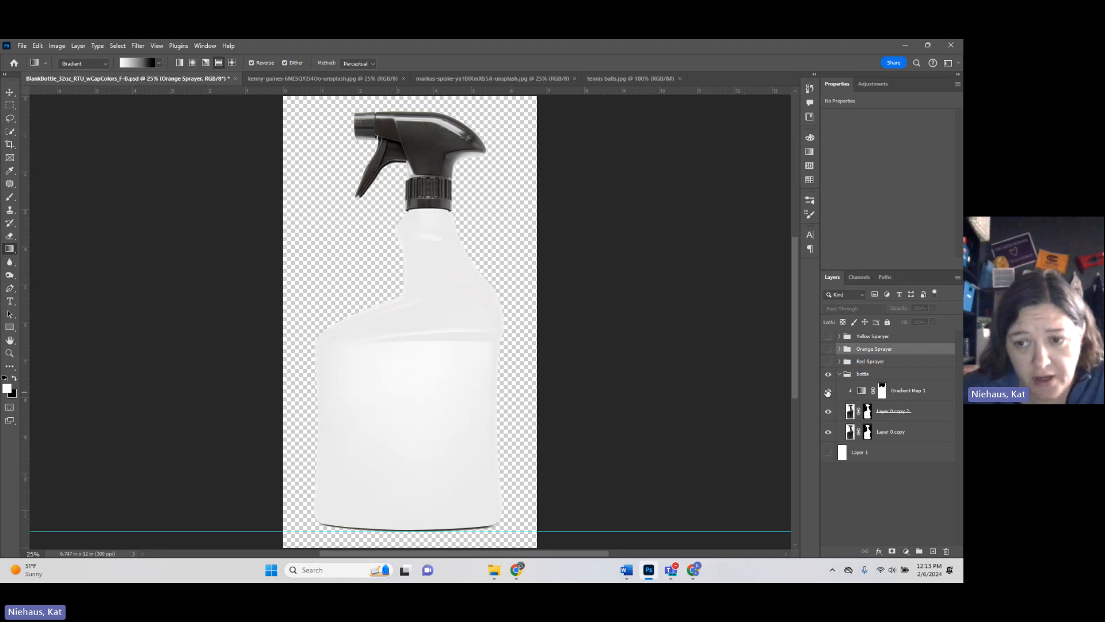
click(828, 413)
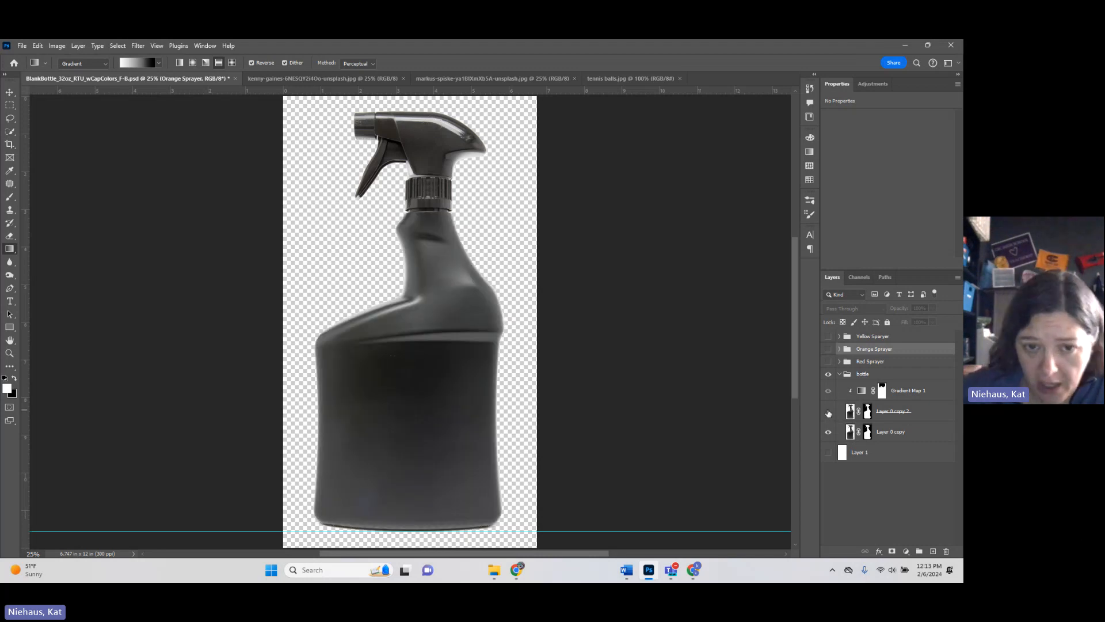
click(828, 411)
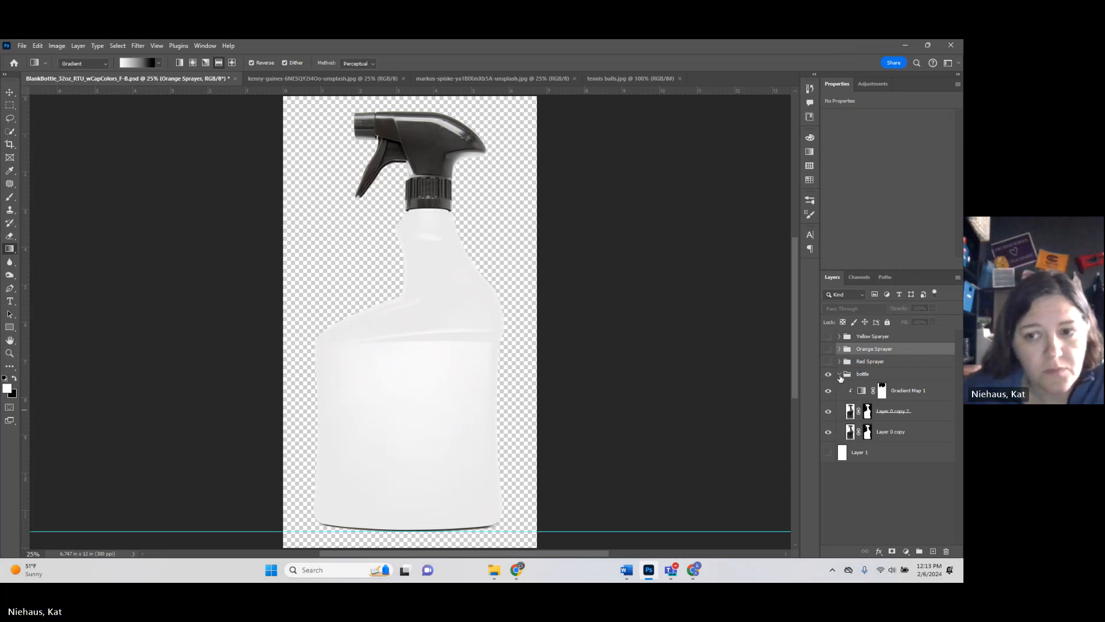
click(839, 375)
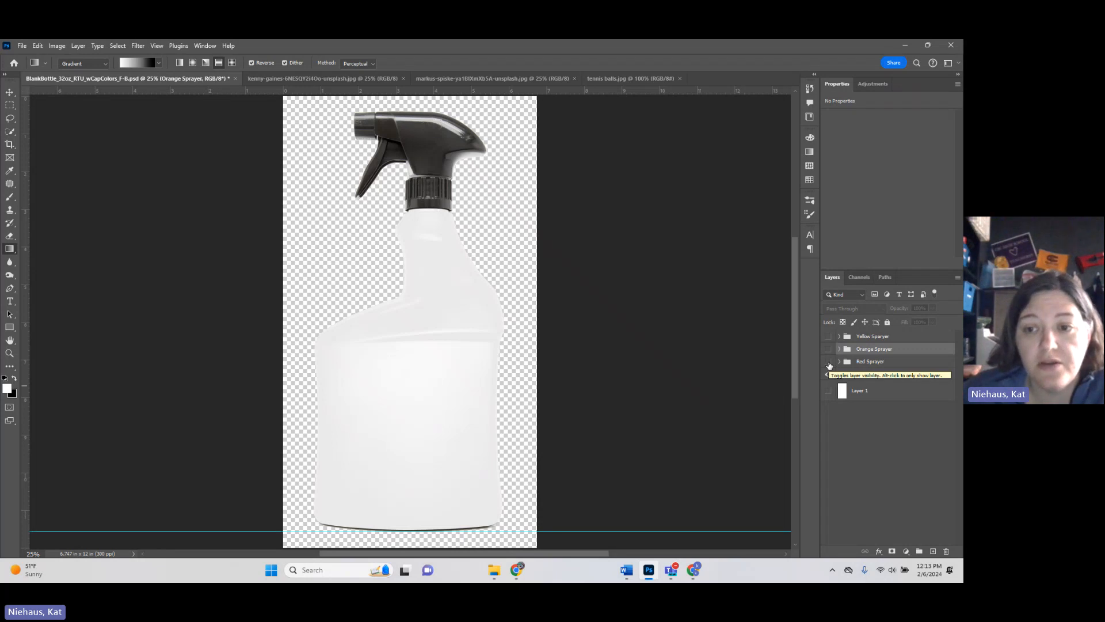
Step: Show the Red Sprayer group and compare the sprayer with its Selective Color and Gradient Map adjustments off and on
click(829, 363)
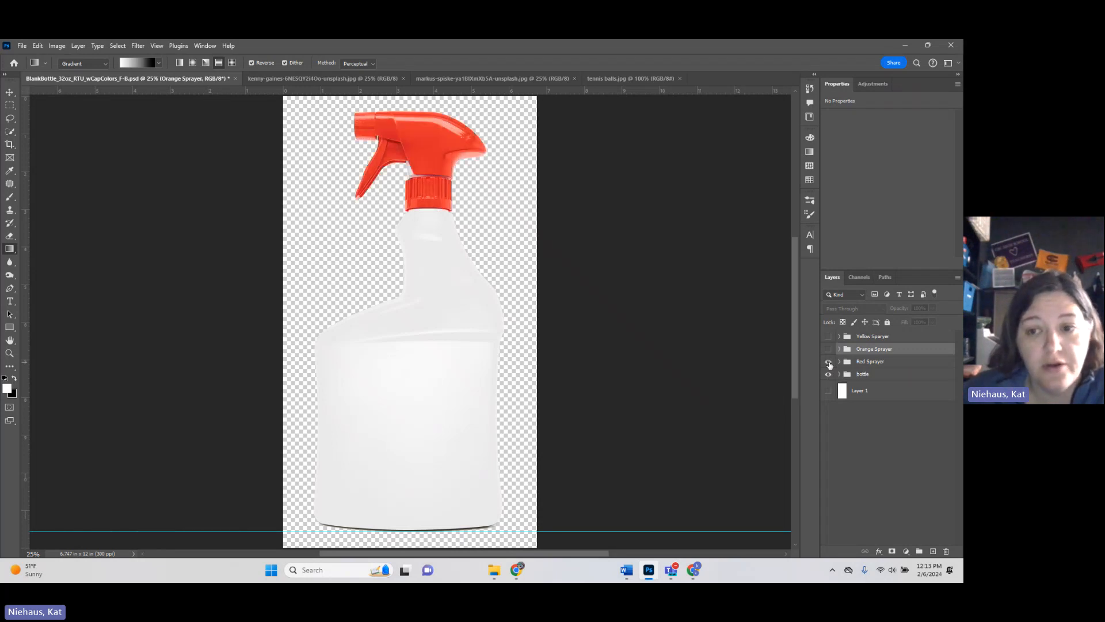
click(840, 361)
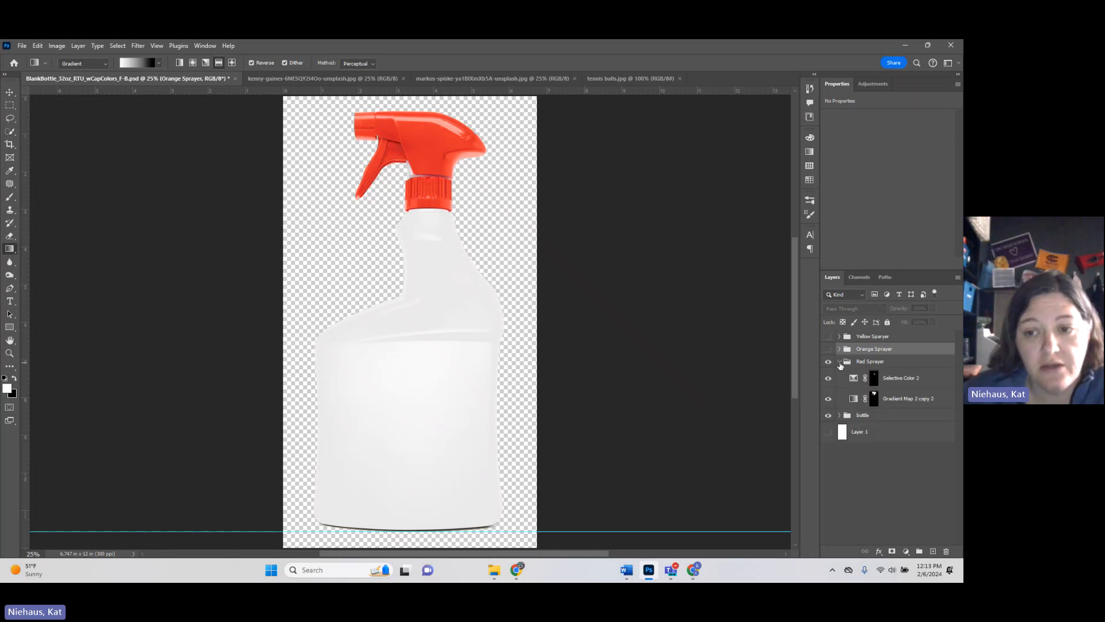
click(839, 362)
click(839, 362)
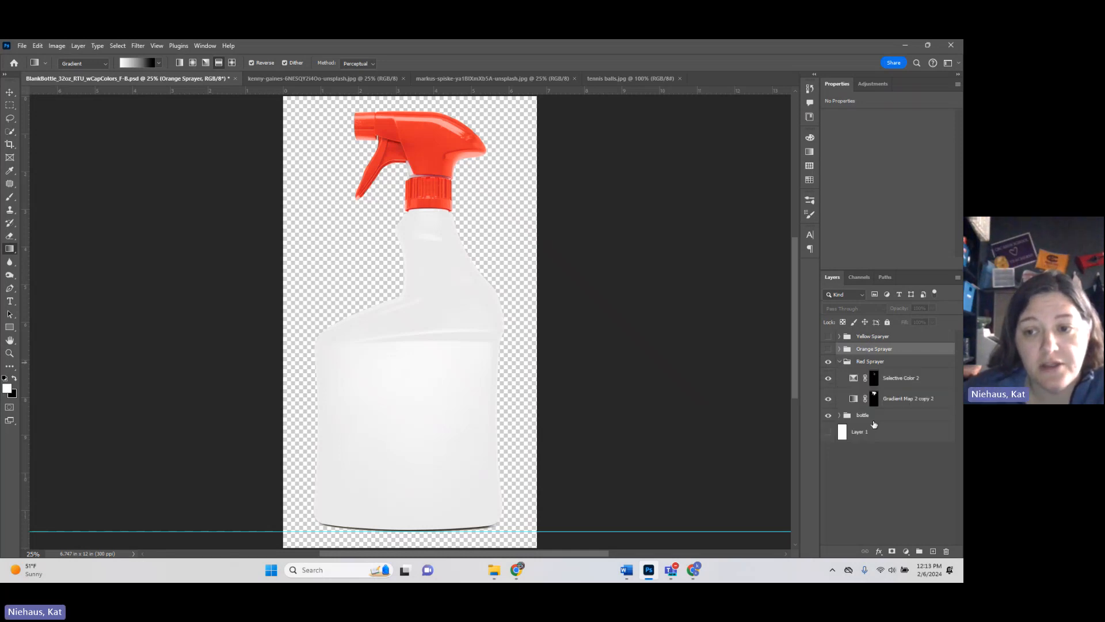
click(829, 379)
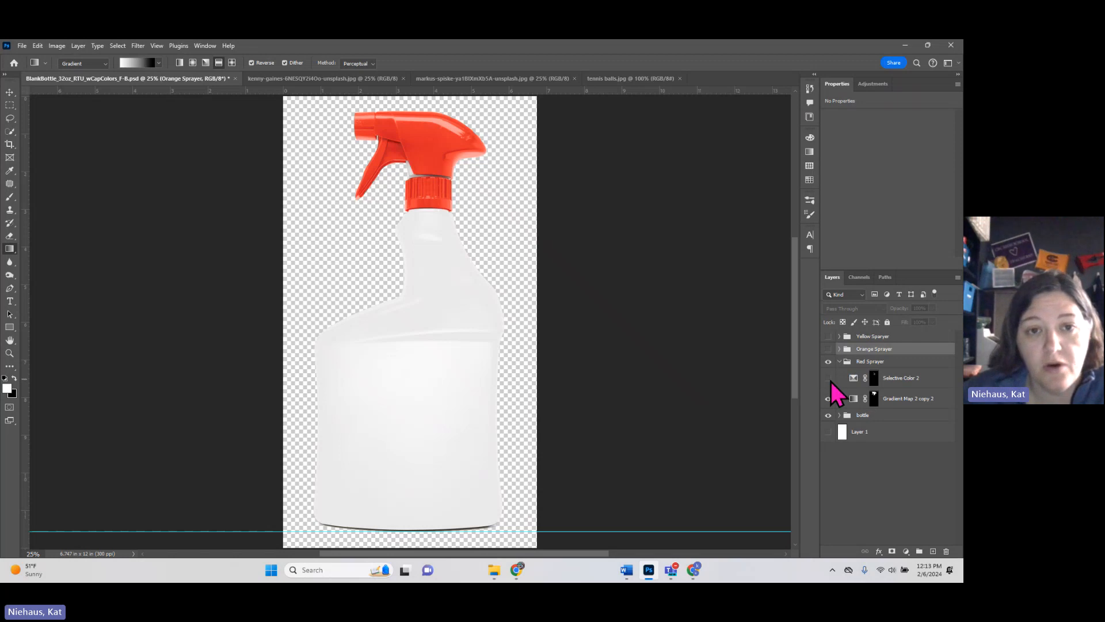
click(829, 379)
click(828, 400)
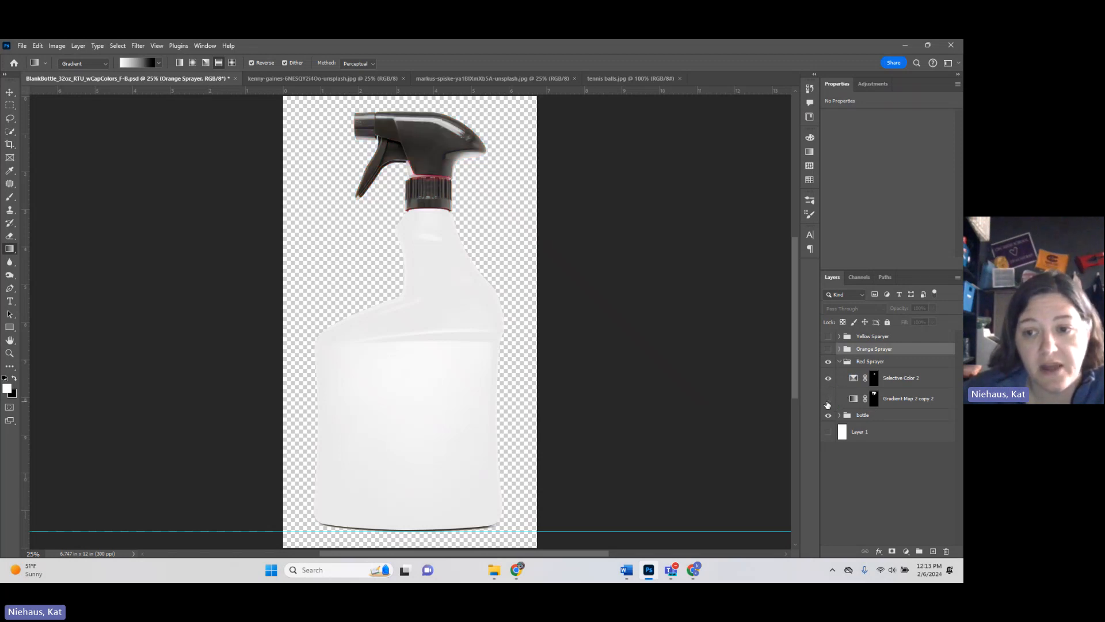
click(829, 400)
click(828, 400)
click(828, 400)
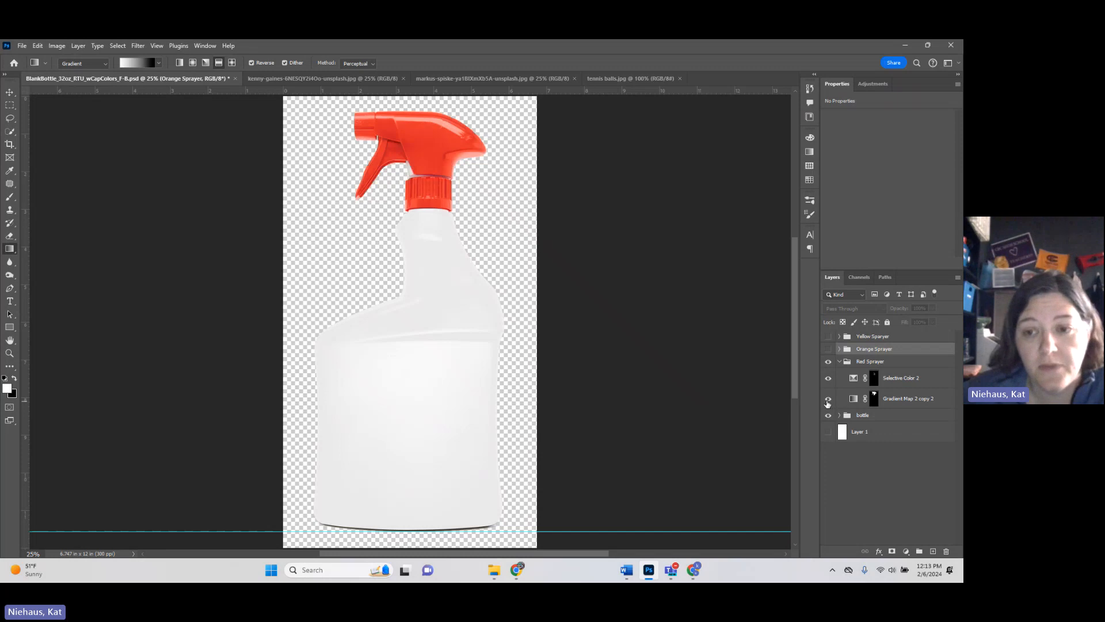
click(839, 360)
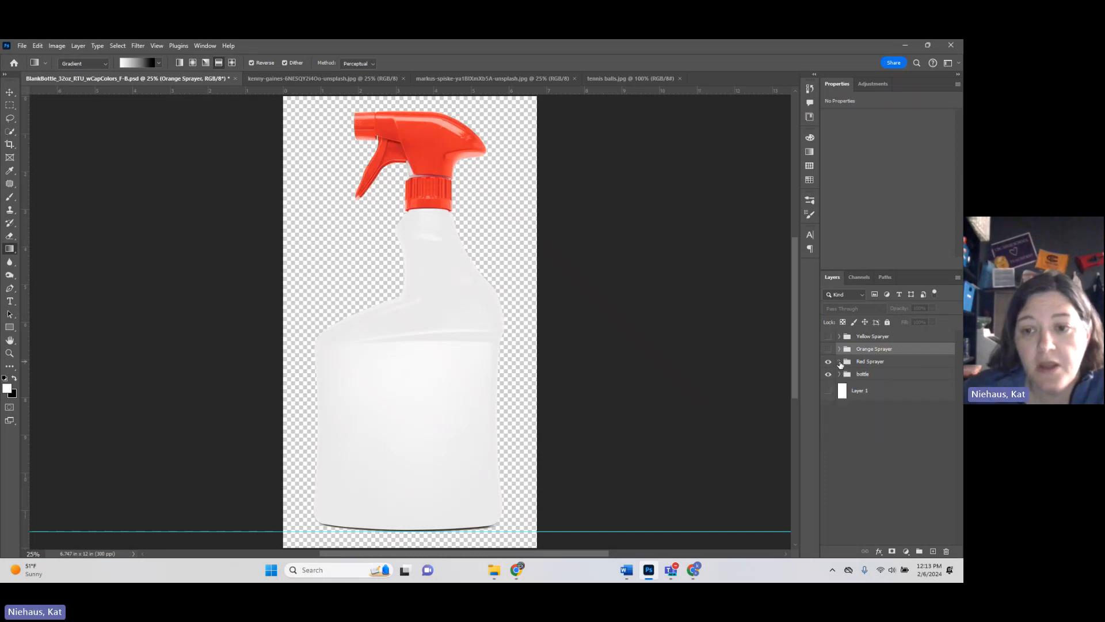
Step: Hide the red sprayer, preview the orange and yellow sprayer groups one at a time, and hide both again
click(828, 361)
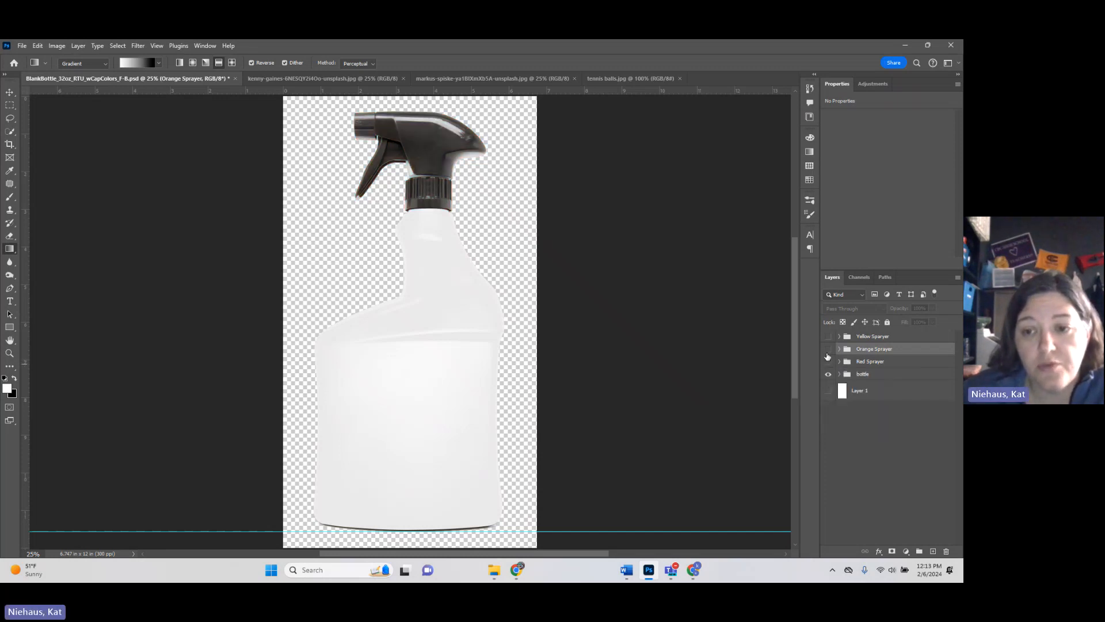
click(828, 348)
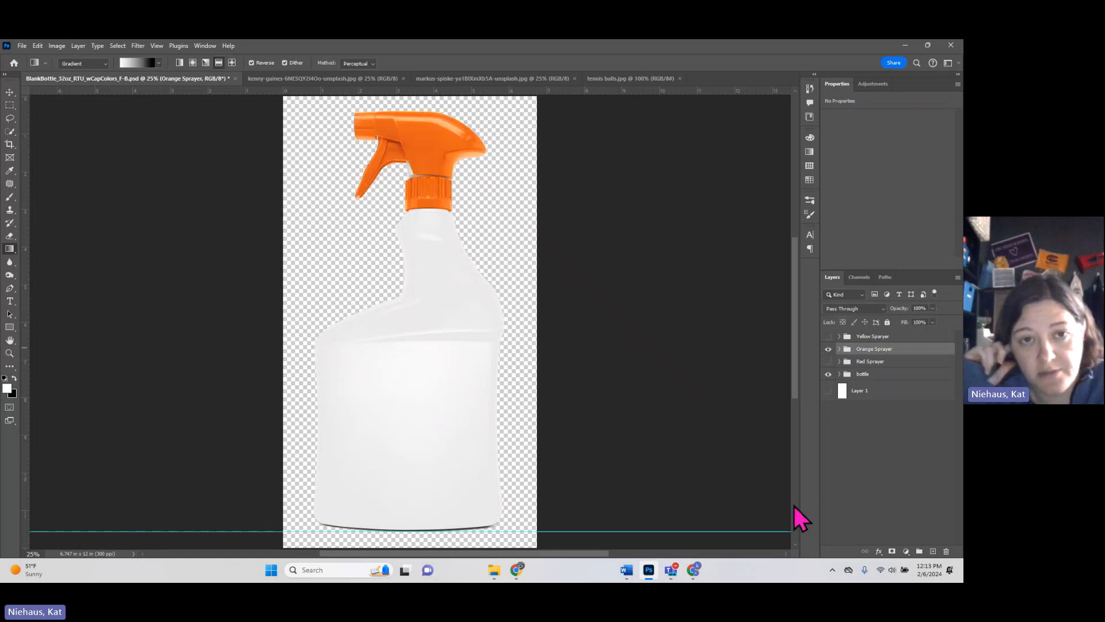
click(828, 349)
click(829, 337)
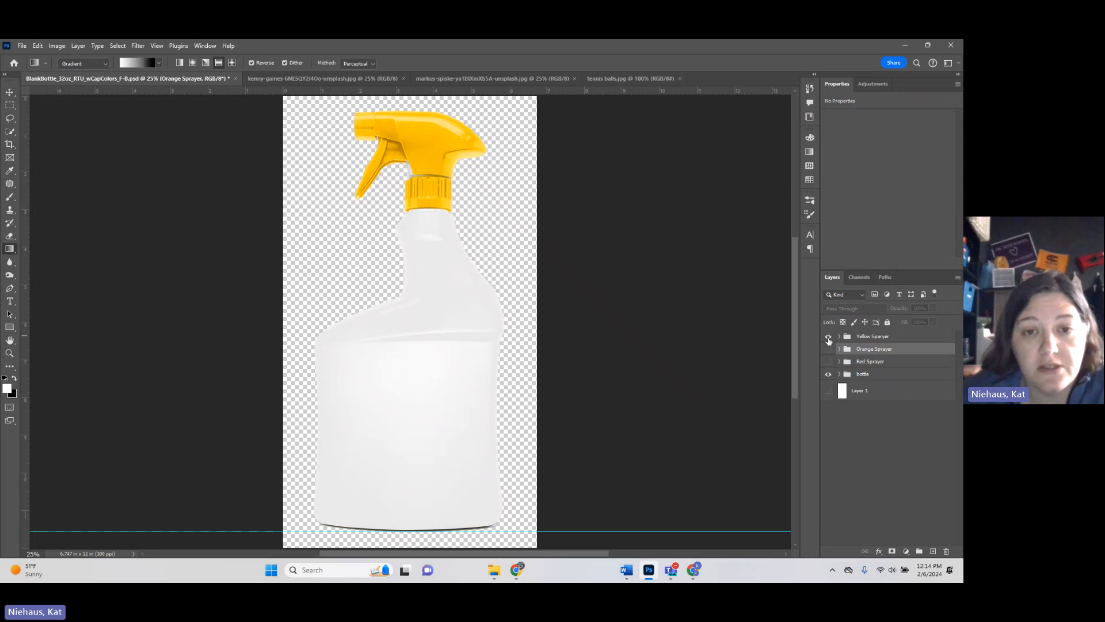
click(829, 337)
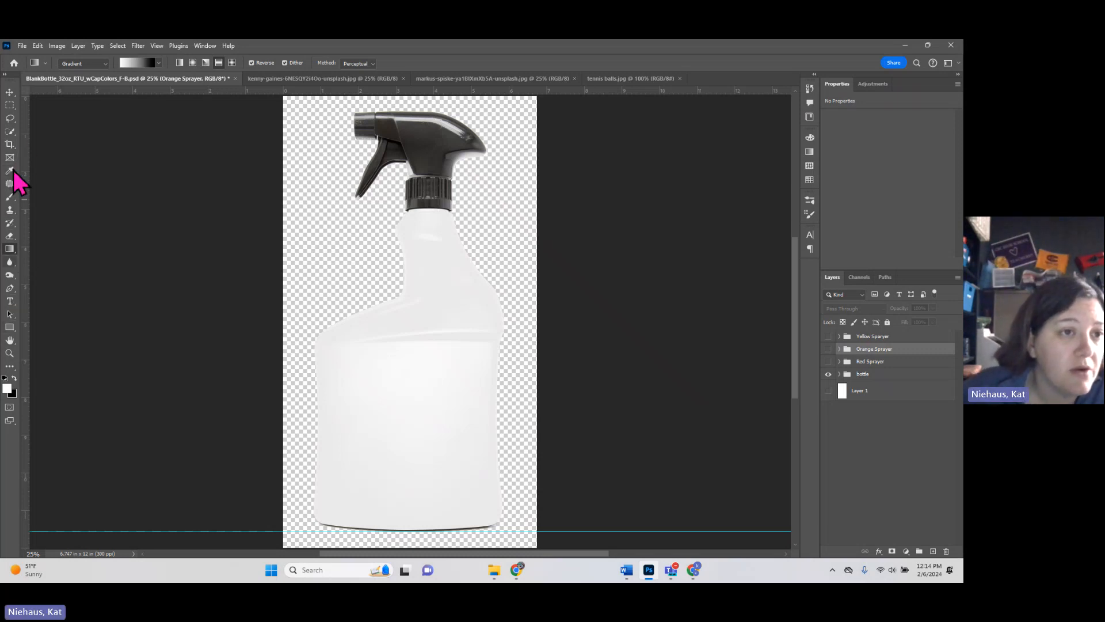
Step: Select a rectangular label area about 3.88 by 3.75 in on the bottle's body and add a new layer above the yellow sprayer group
click(10, 105)
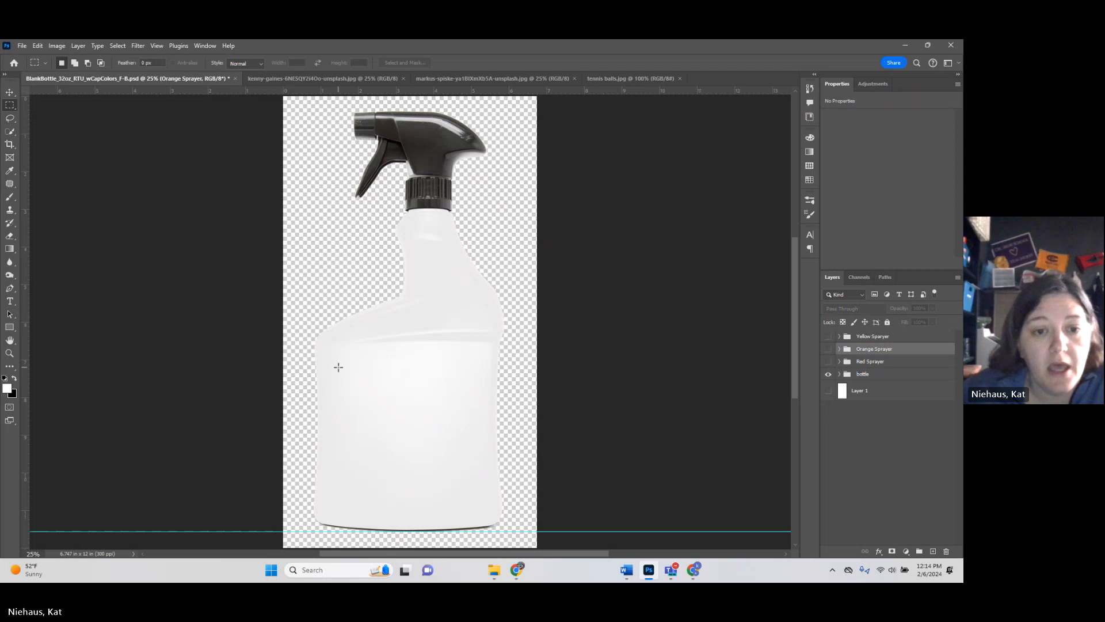
drag(333, 362, 478, 504)
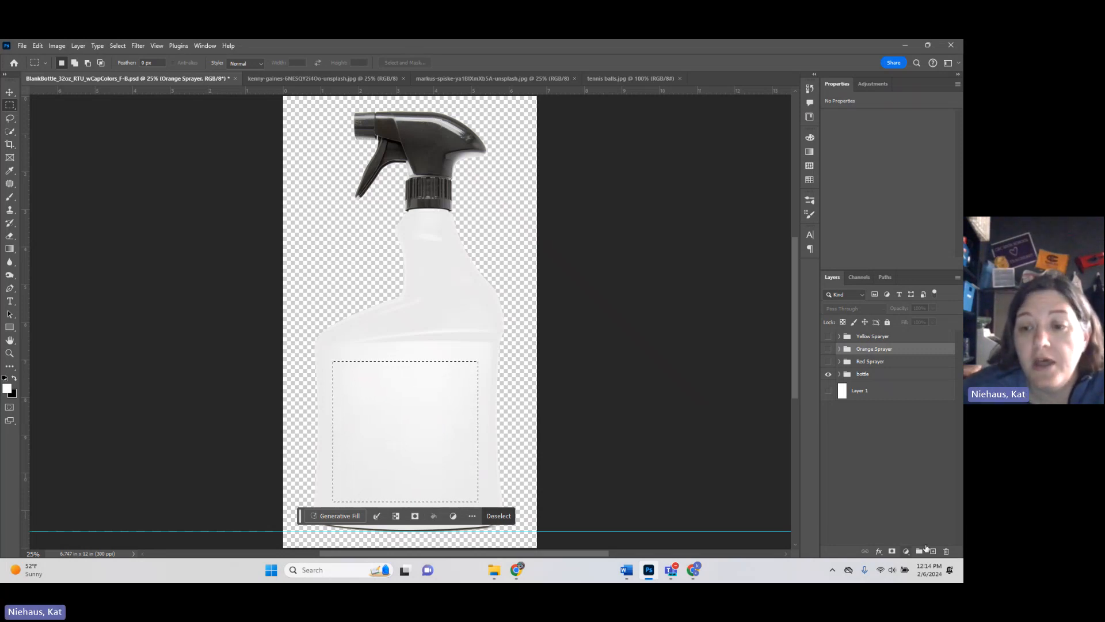
click(864, 338)
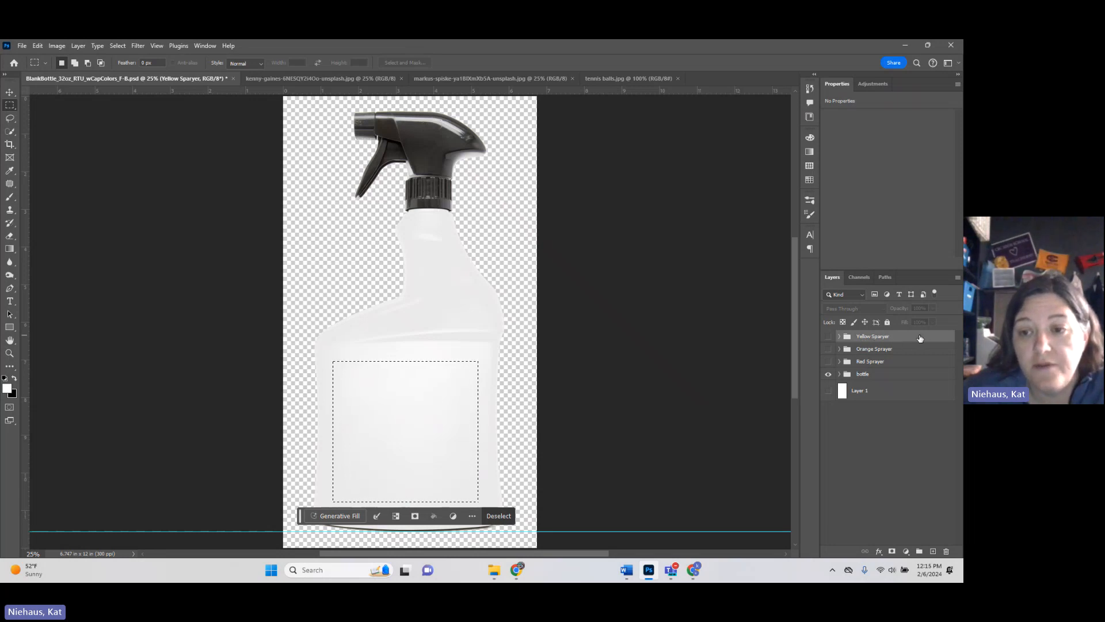
click(919, 348)
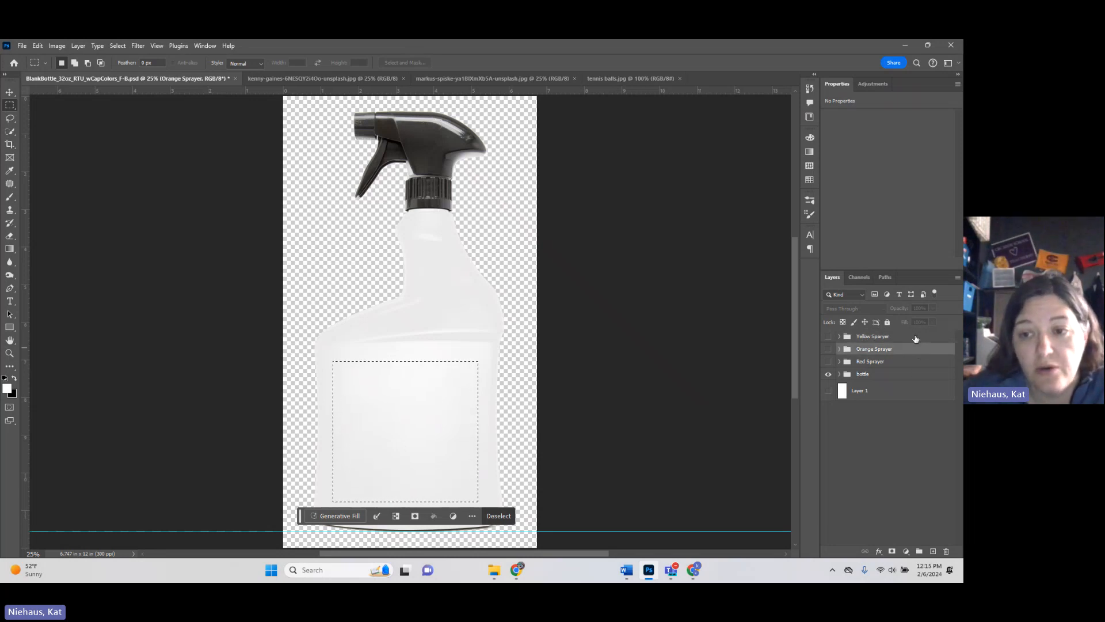
click(916, 338)
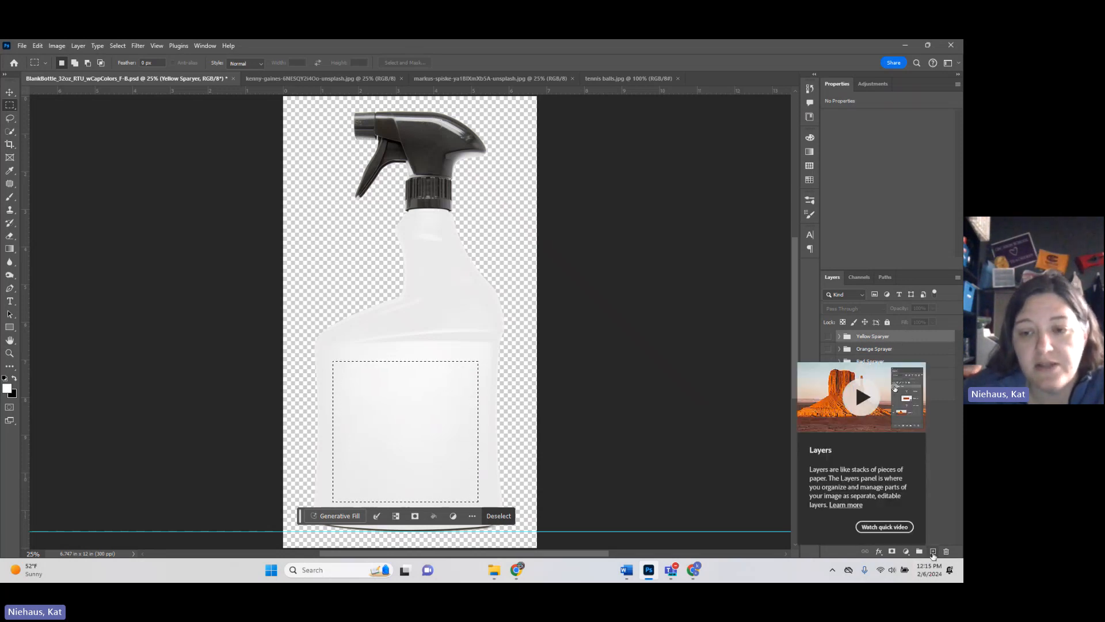
click(933, 553)
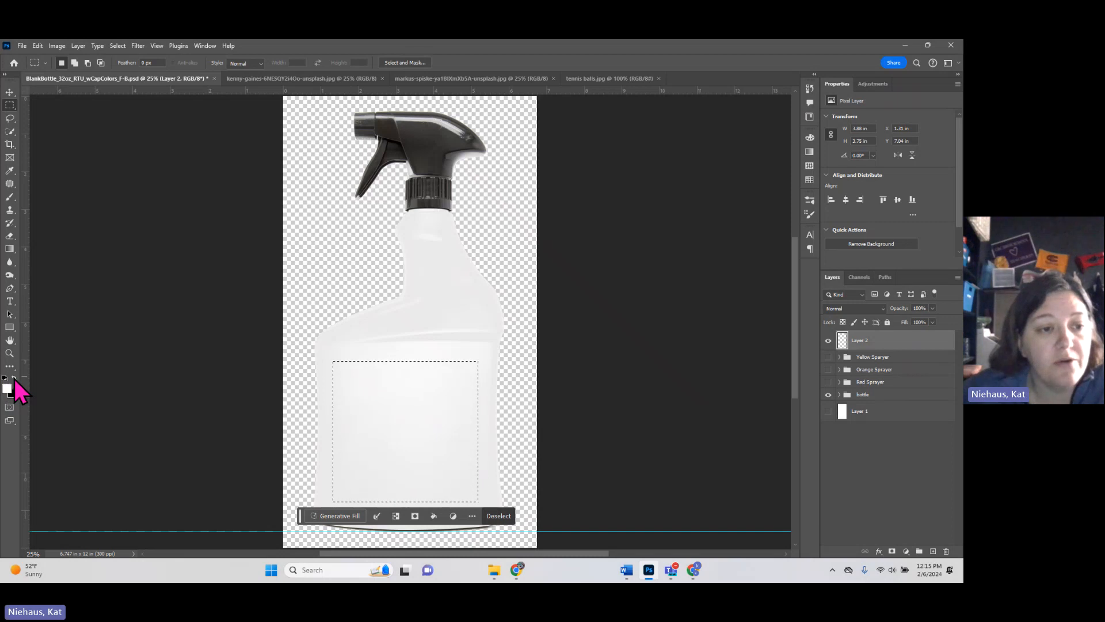
Step: Fill the selected label area on the new layer with white using the Paint Bucket tool
click(14, 379)
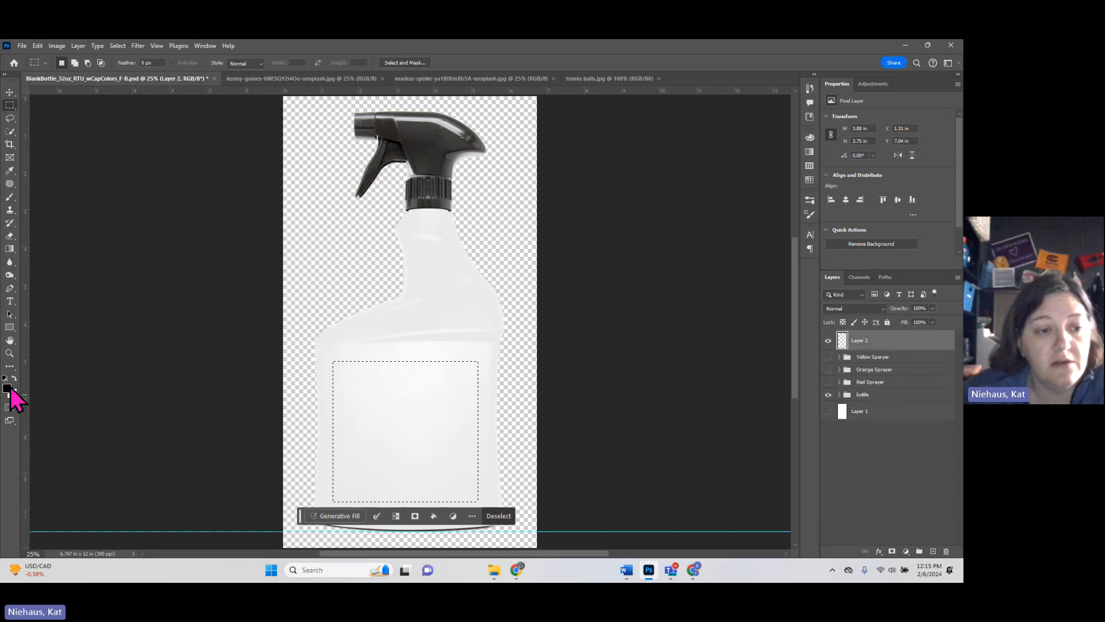
click(13, 379)
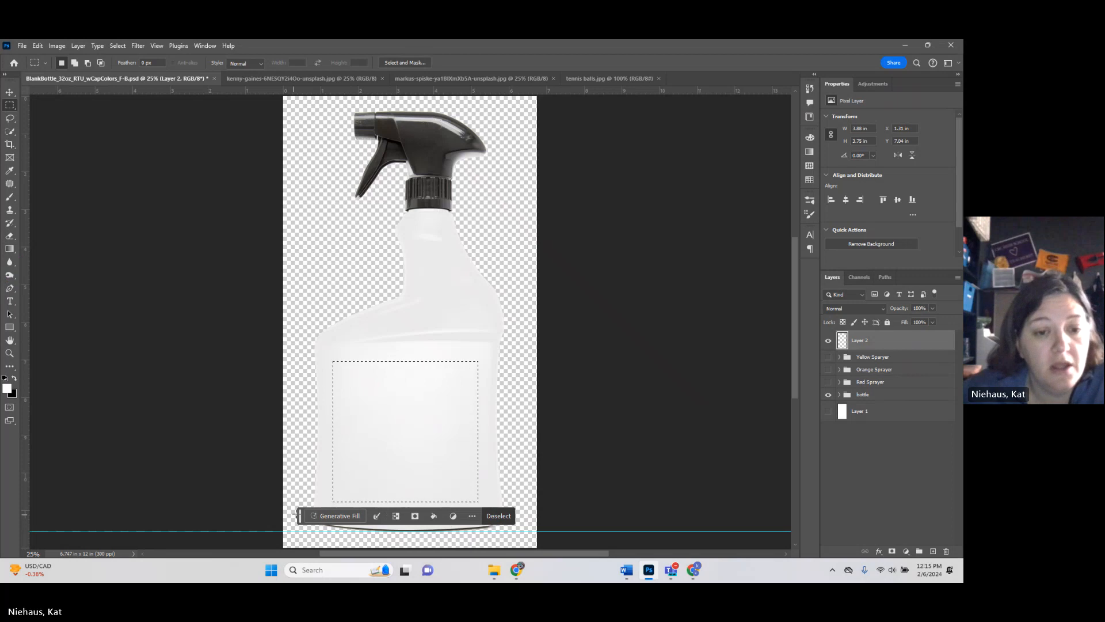
drag(300, 516, 573, 512)
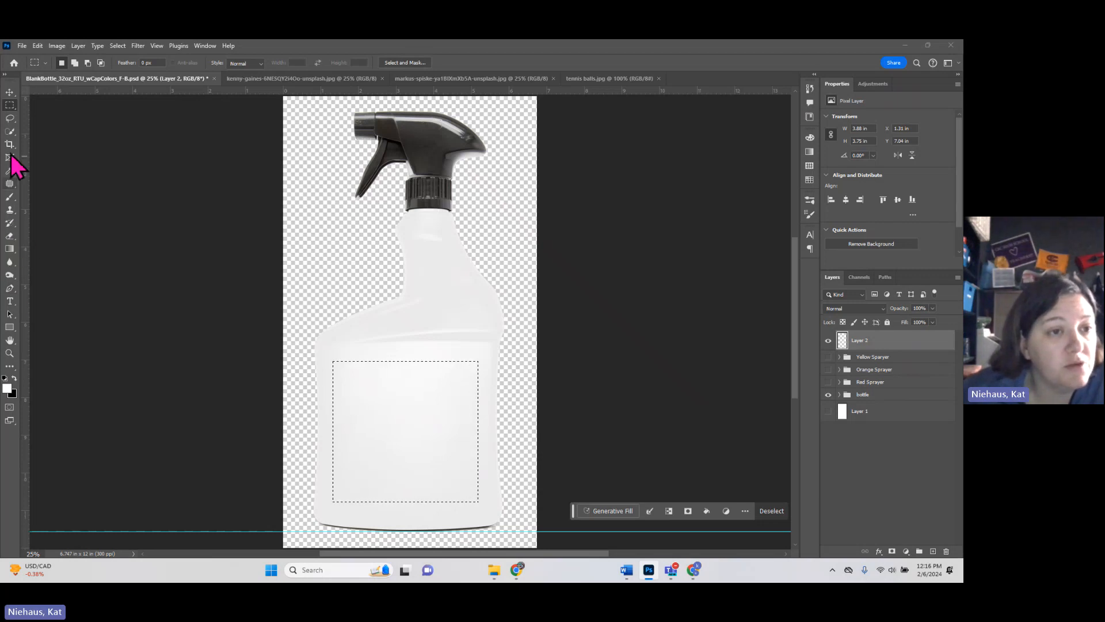
click(9, 249)
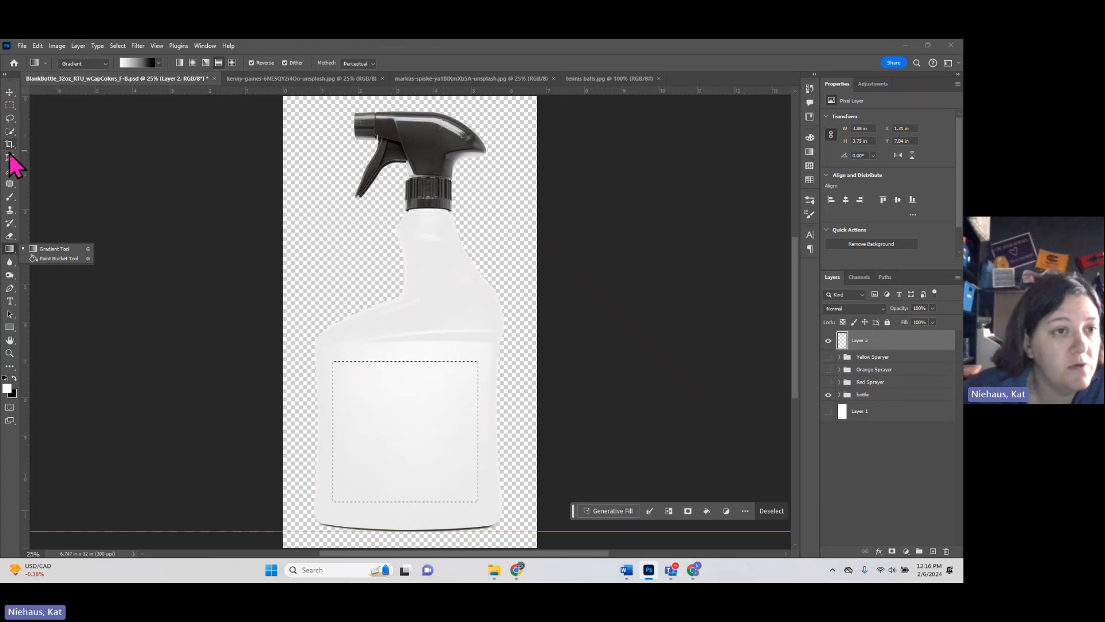
click(11, 250)
right_click(10, 251)
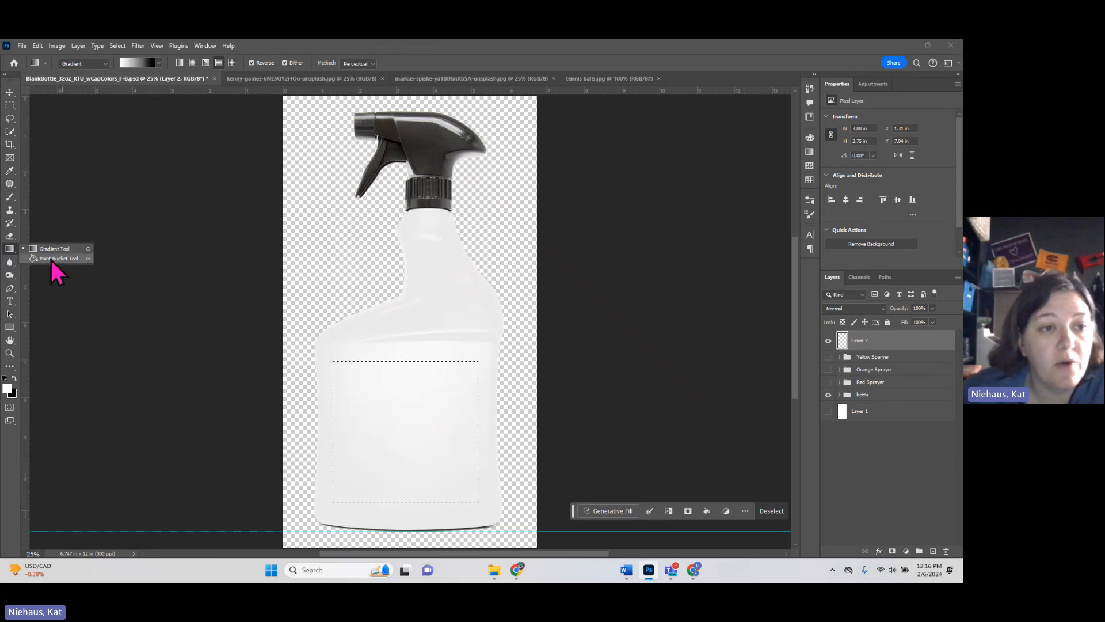
click(69, 258)
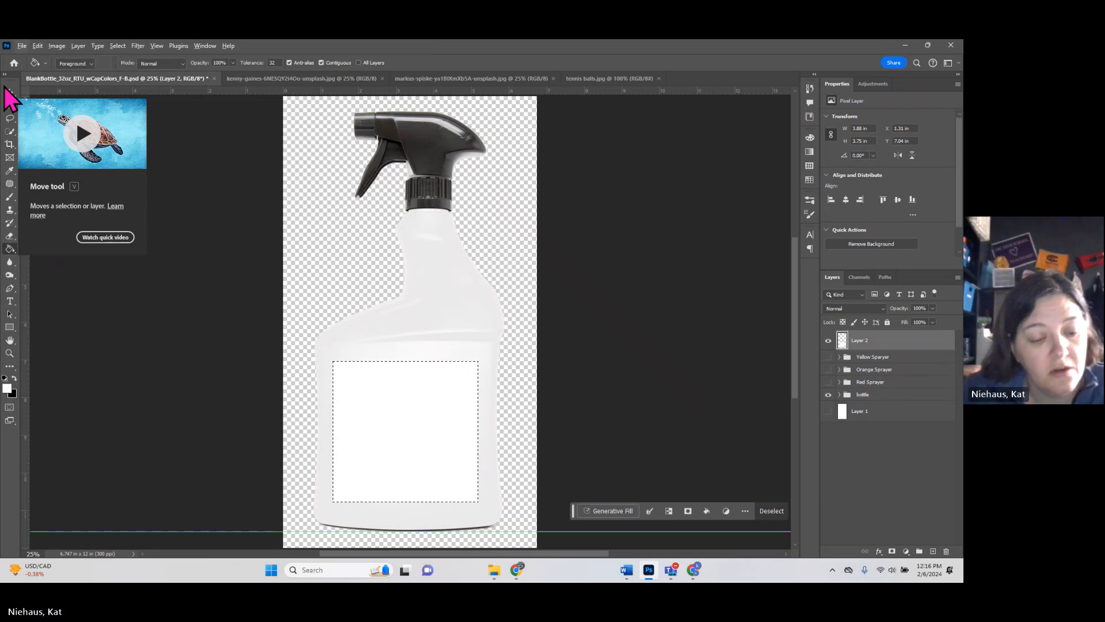
Step: Deselect the label area and convert Layer 2 to a smart object
key(ctrl+d)
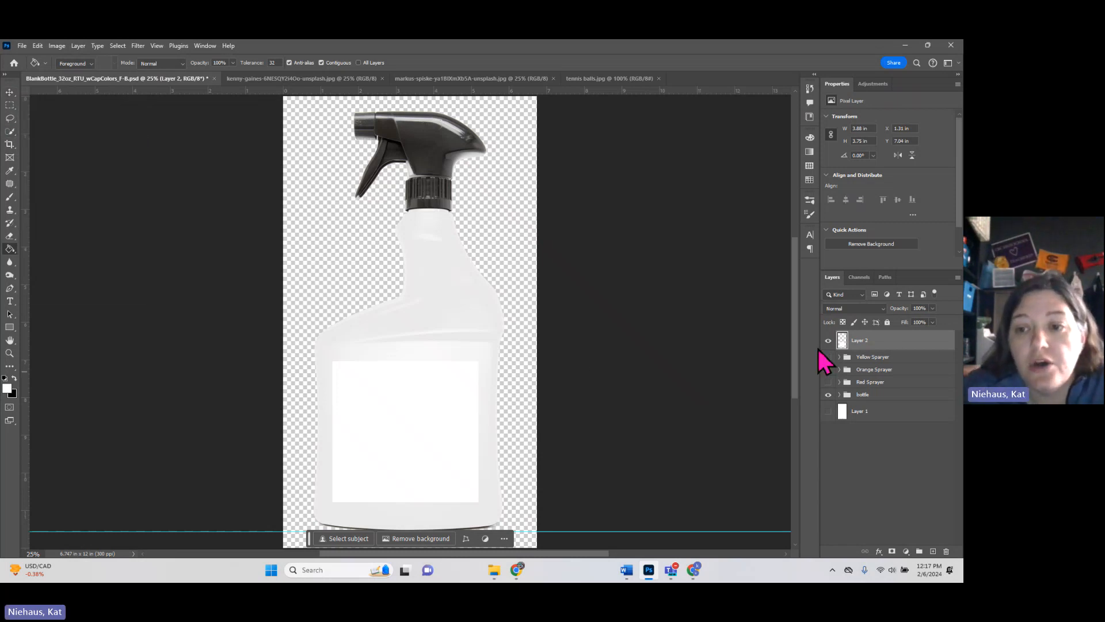
right_click(889, 343)
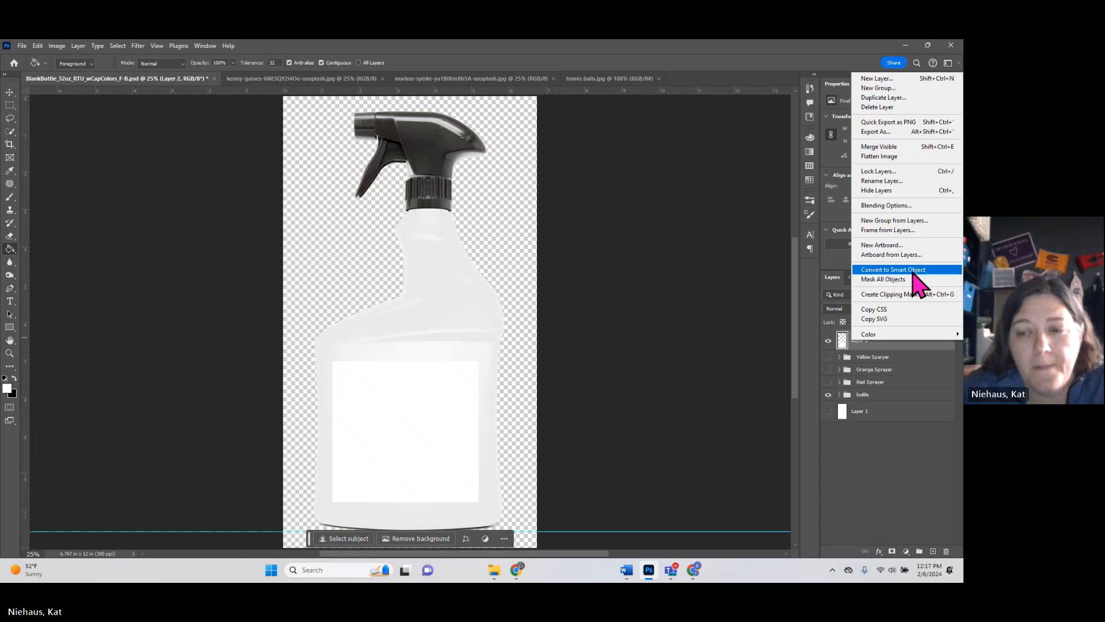
click(914, 270)
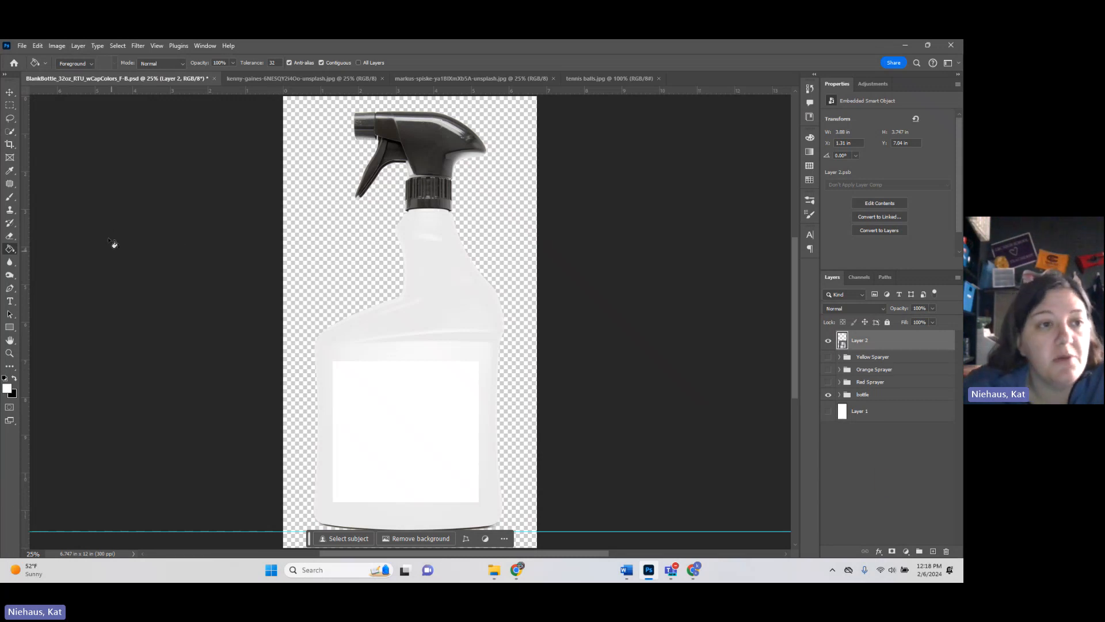
Step: Warp the Layer 2 label so its upper edge bows slightly upward and its lower edge bows slightly downward
click(10, 94)
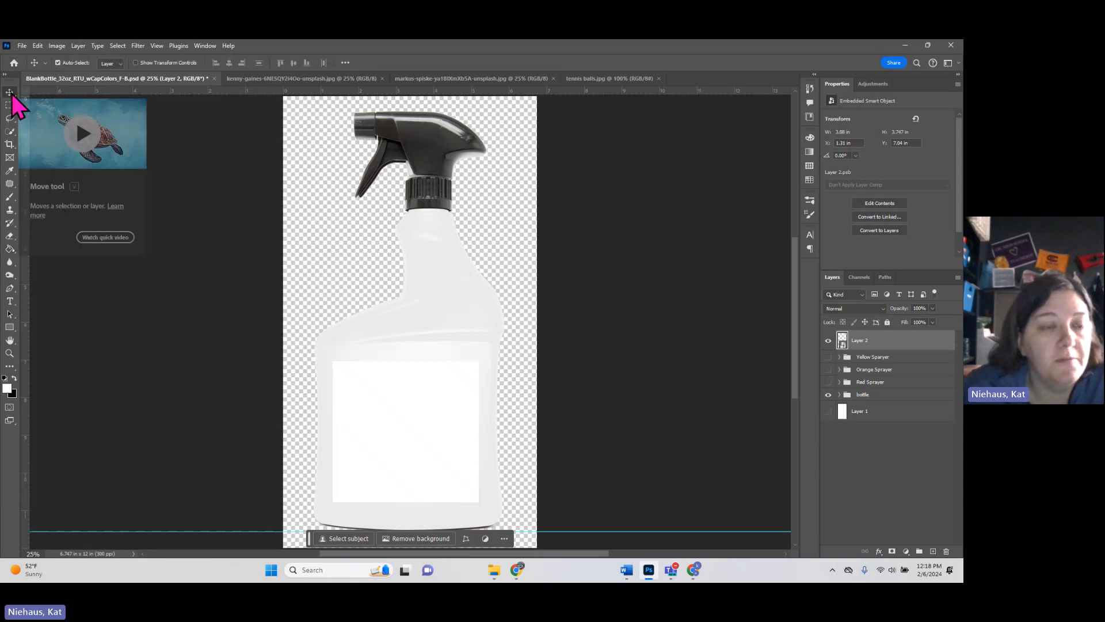
click(38, 46)
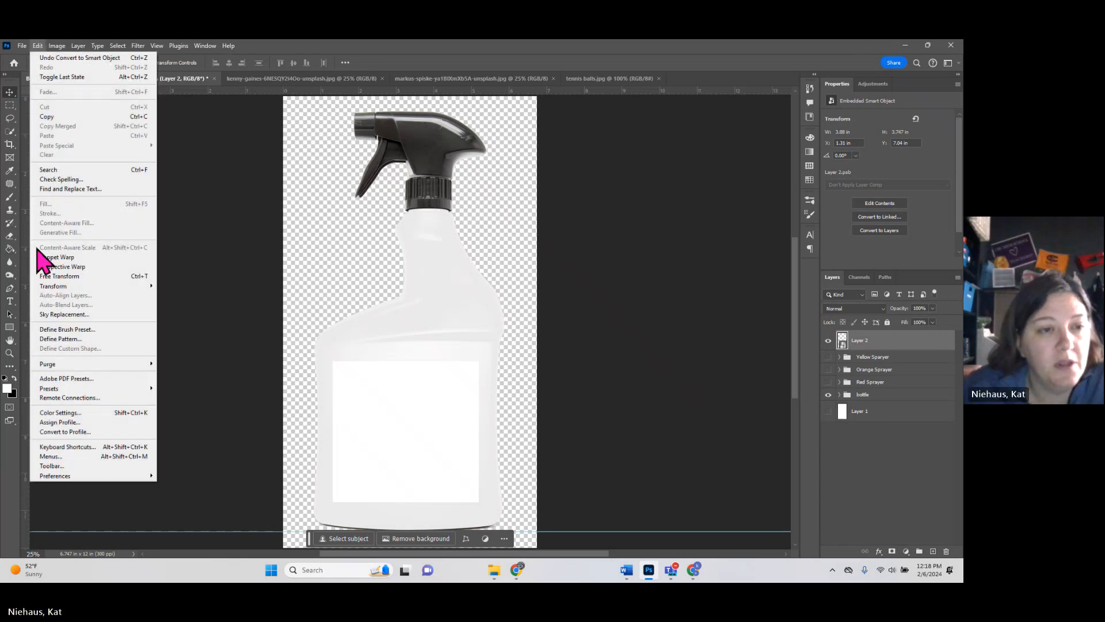
mouse_move(58, 286)
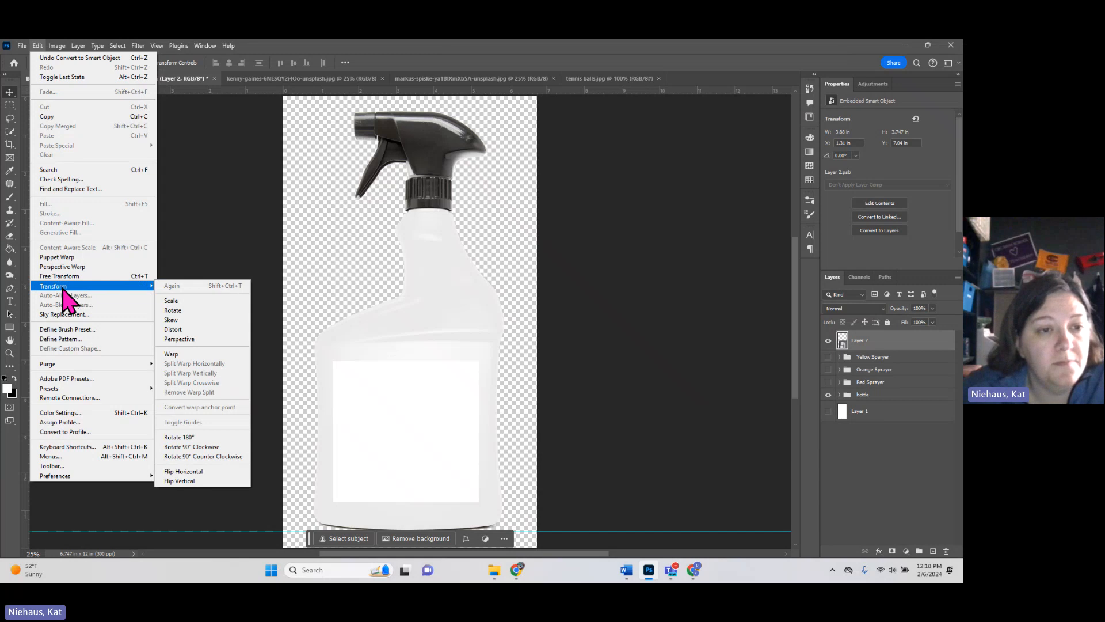
click(186, 355)
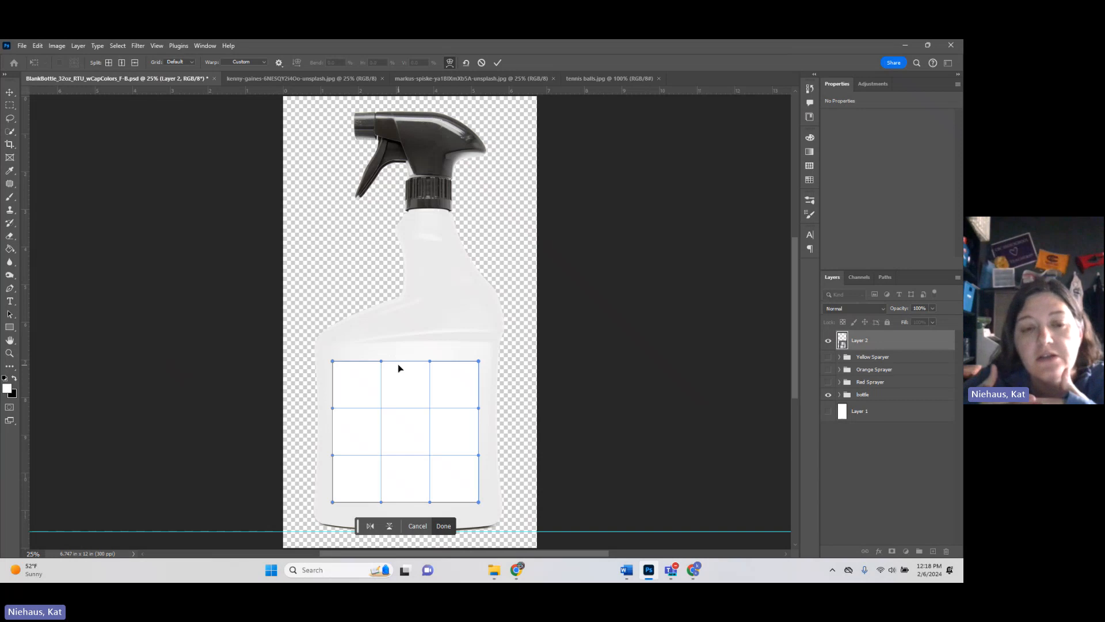
drag(400, 361, 402, 361)
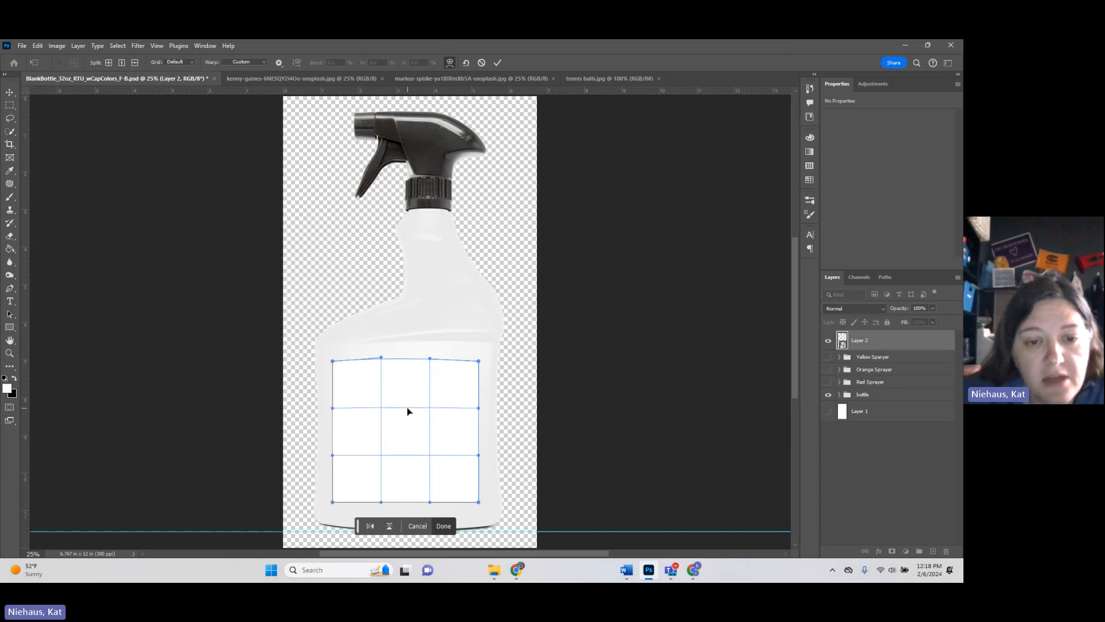
drag(408, 409, 408, 408)
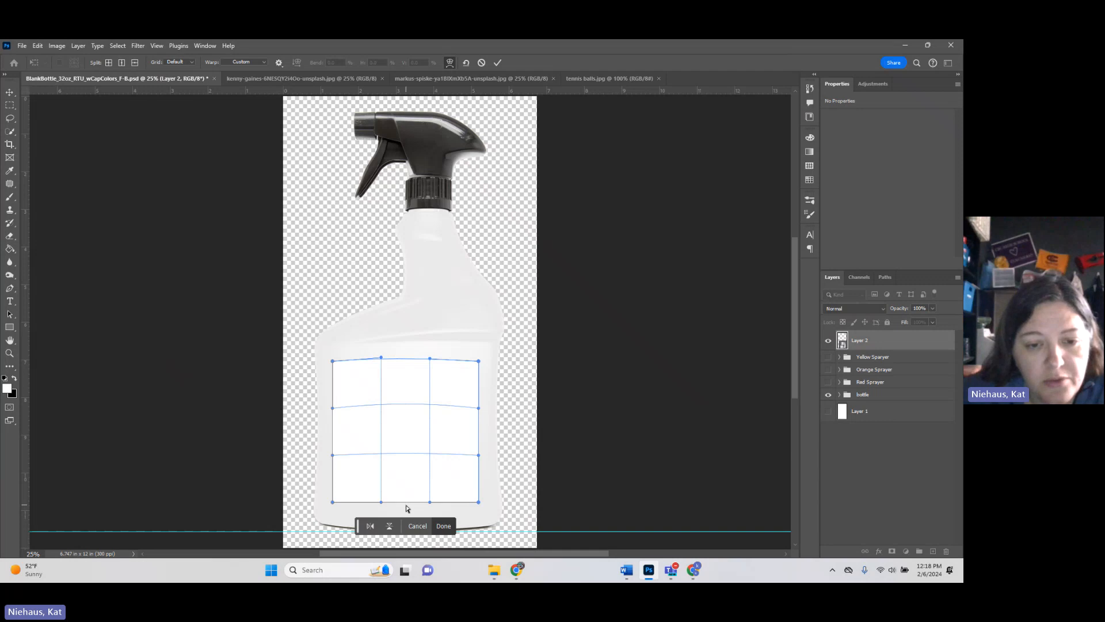
drag(406, 504, 408, 506)
drag(405, 455, 406, 459)
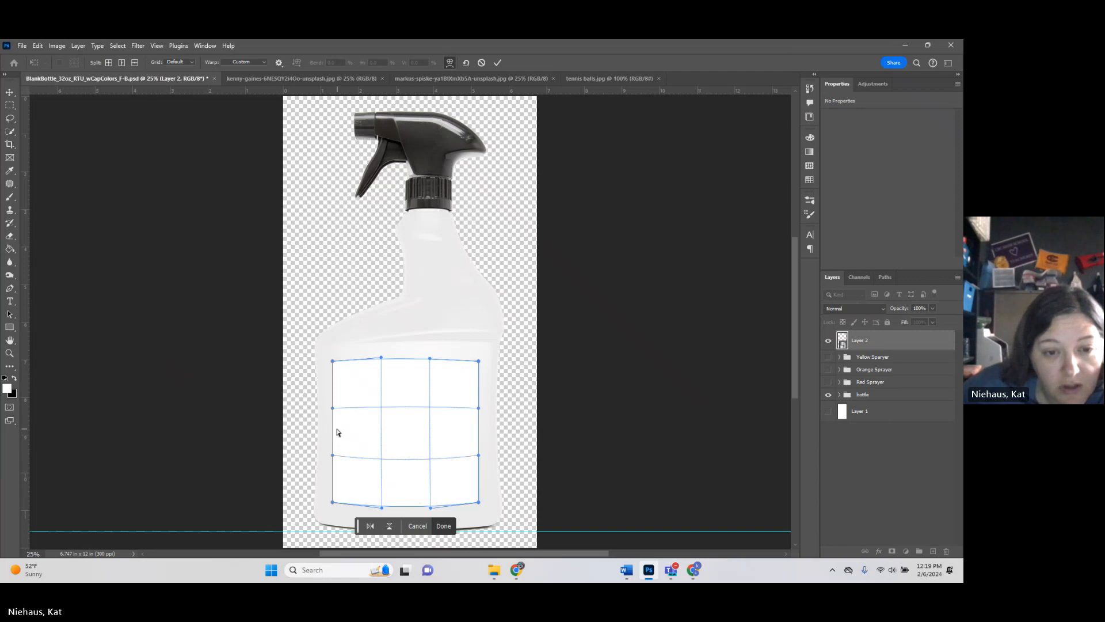
Step: Pull both side edges of the label slightly inward and apply the warp
mouse_move(338, 431)
mouse_down()
mouse_move(338, 441)
mouse_move(338, 432)
mouse_up()
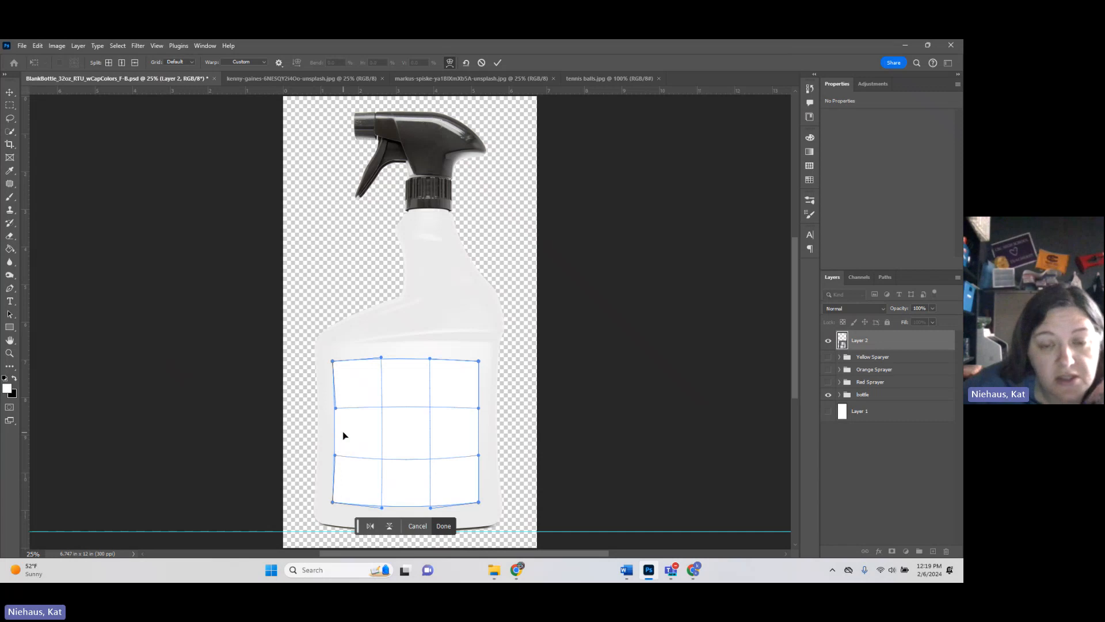
drag(476, 429, 476, 433)
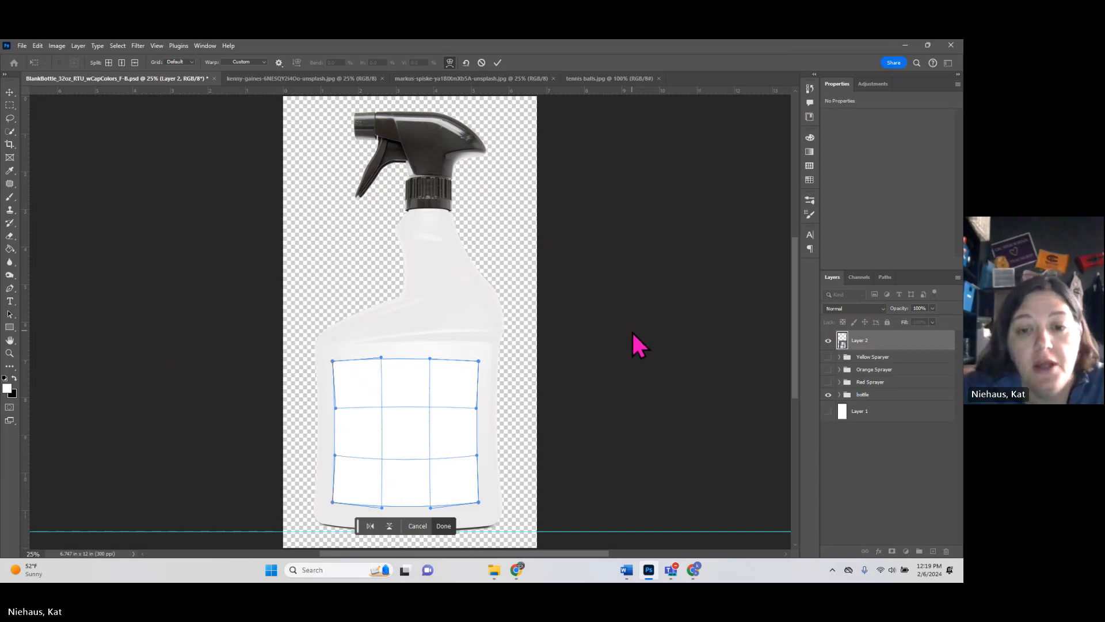
click(498, 61)
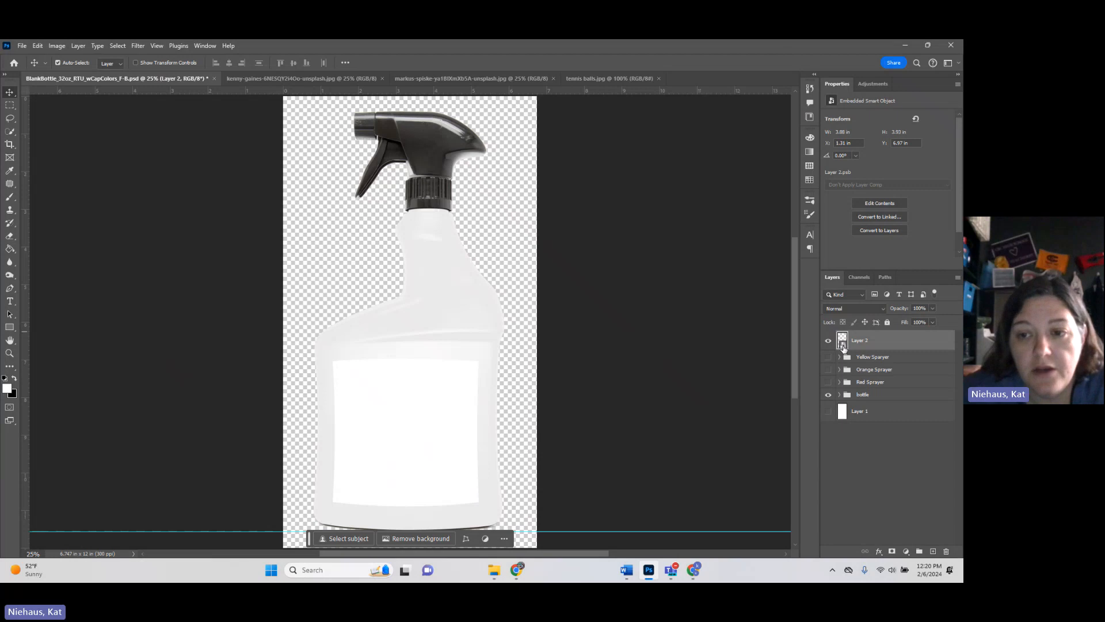
Step: Open the contents of the Layer 2 smart object and select the entire barrel photo in its own document
double_click(844, 344)
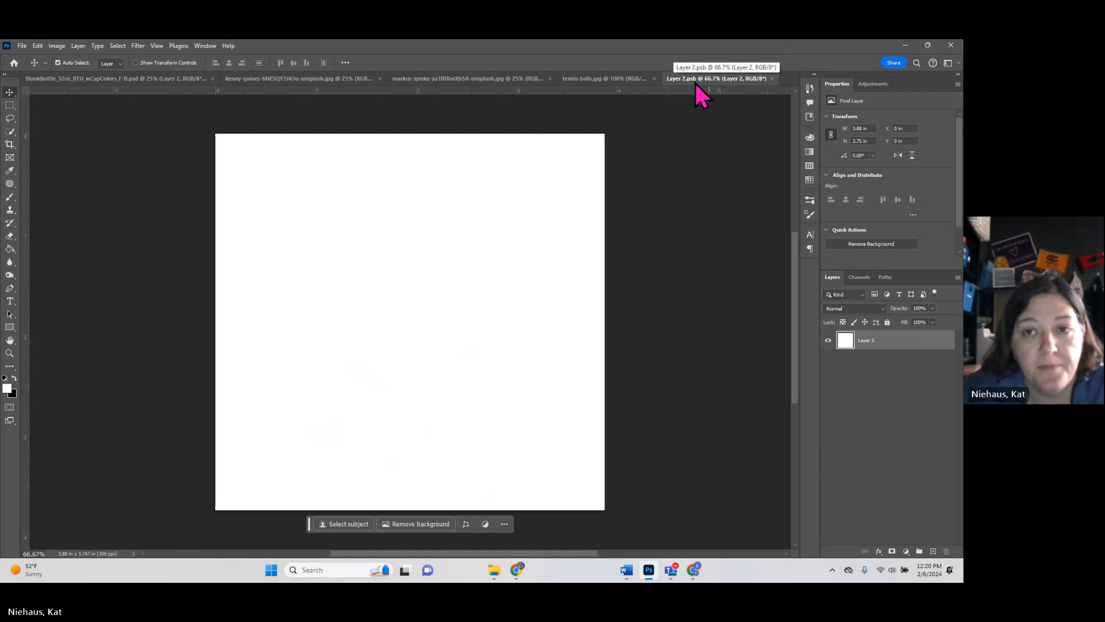
click(290, 82)
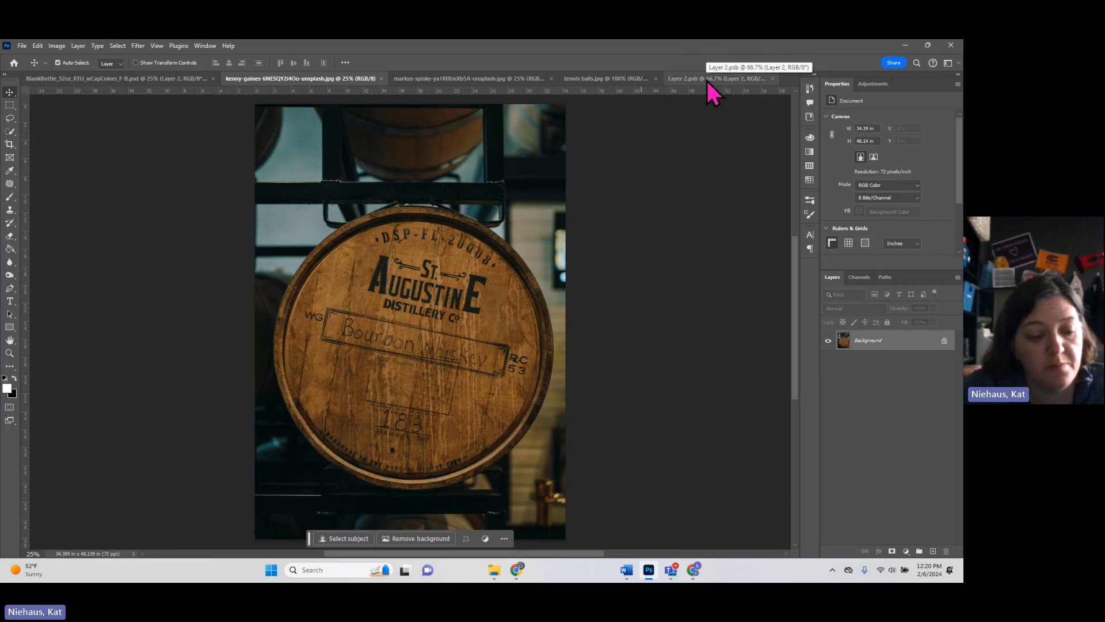
key(ctrl+a)
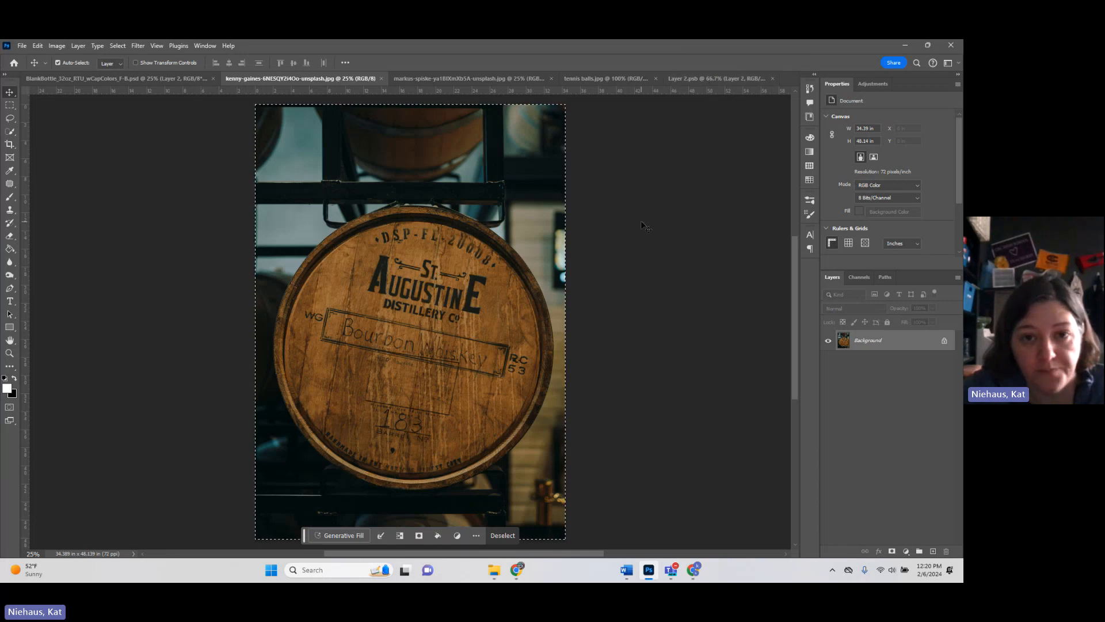
click(721, 82)
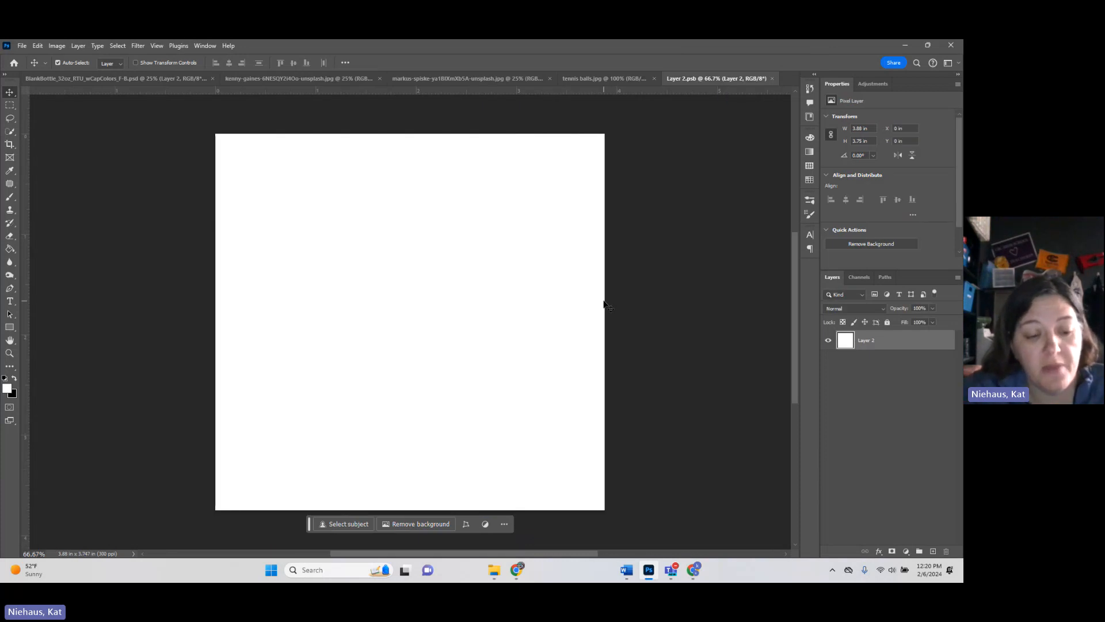
key(ctrl)
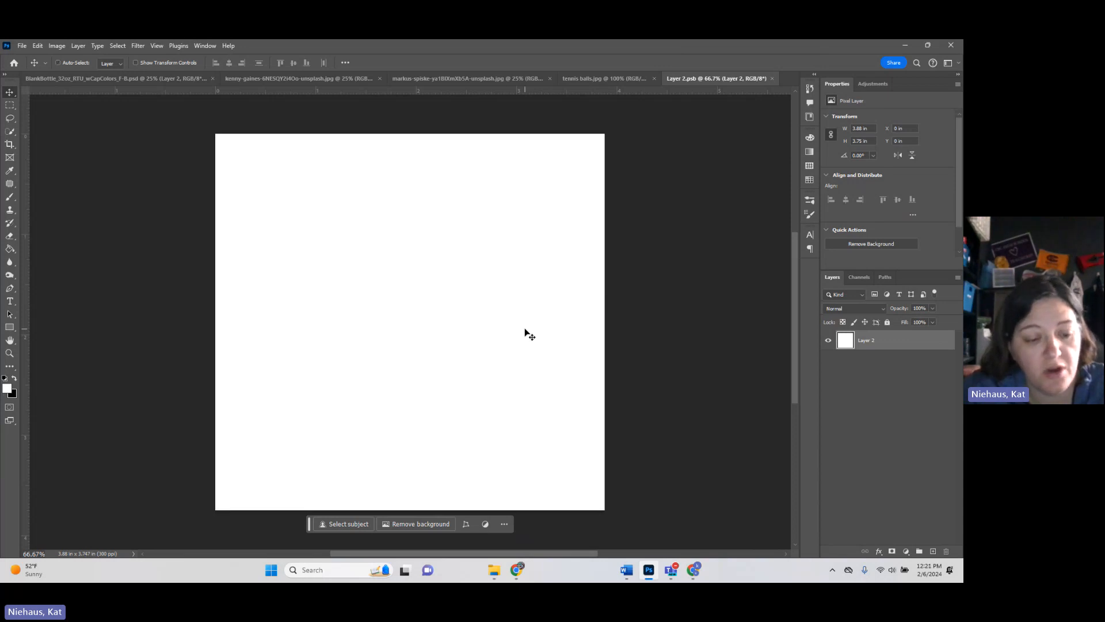
Step: Copy the barrel photo into Layer 2.psb, accepting the color profile conversion and turning off its warning
click(279, 78)
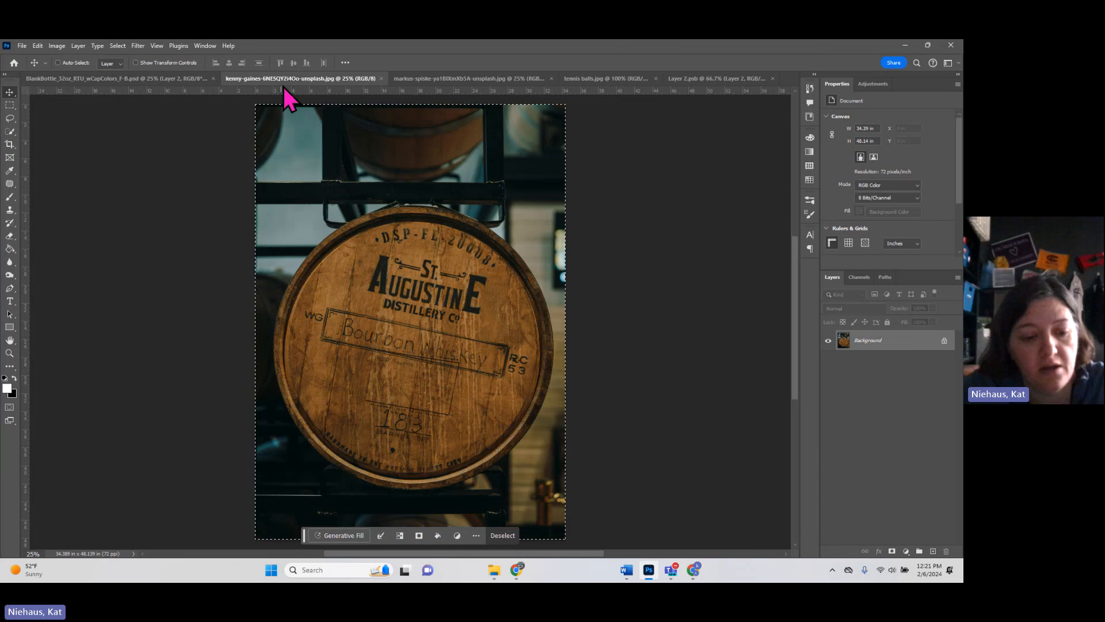
click(689, 77)
key(ctrl+v)
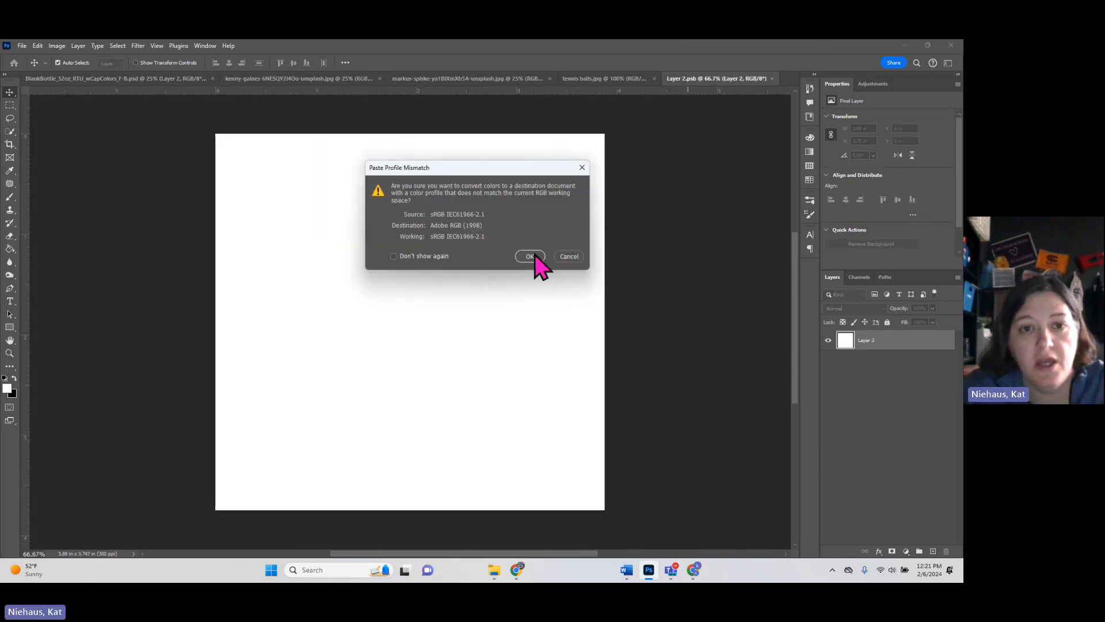
click(415, 256)
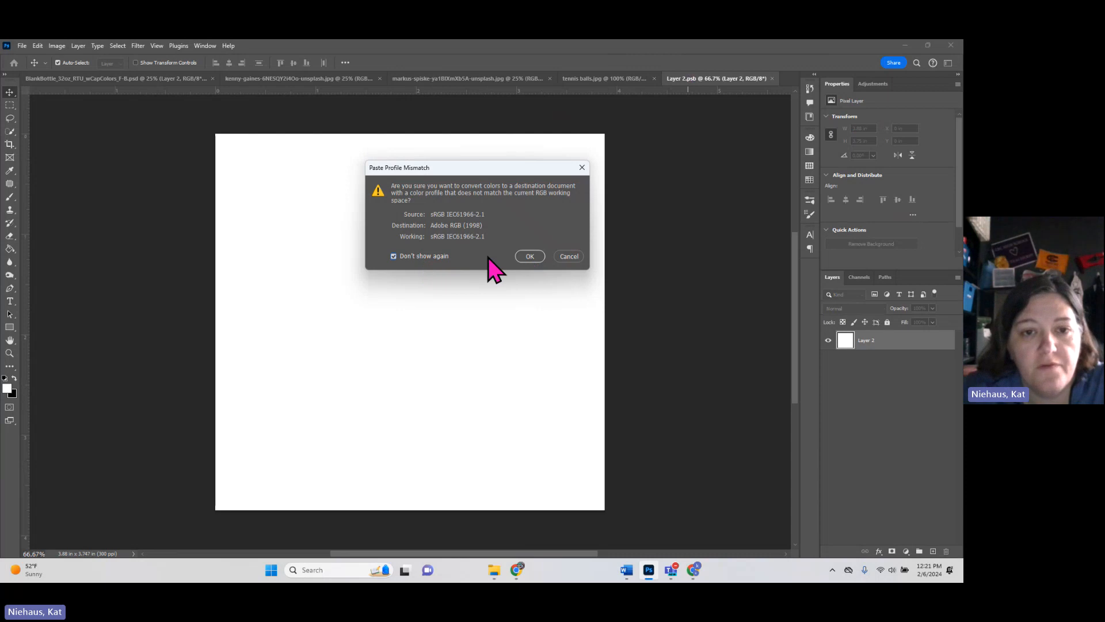
click(529, 256)
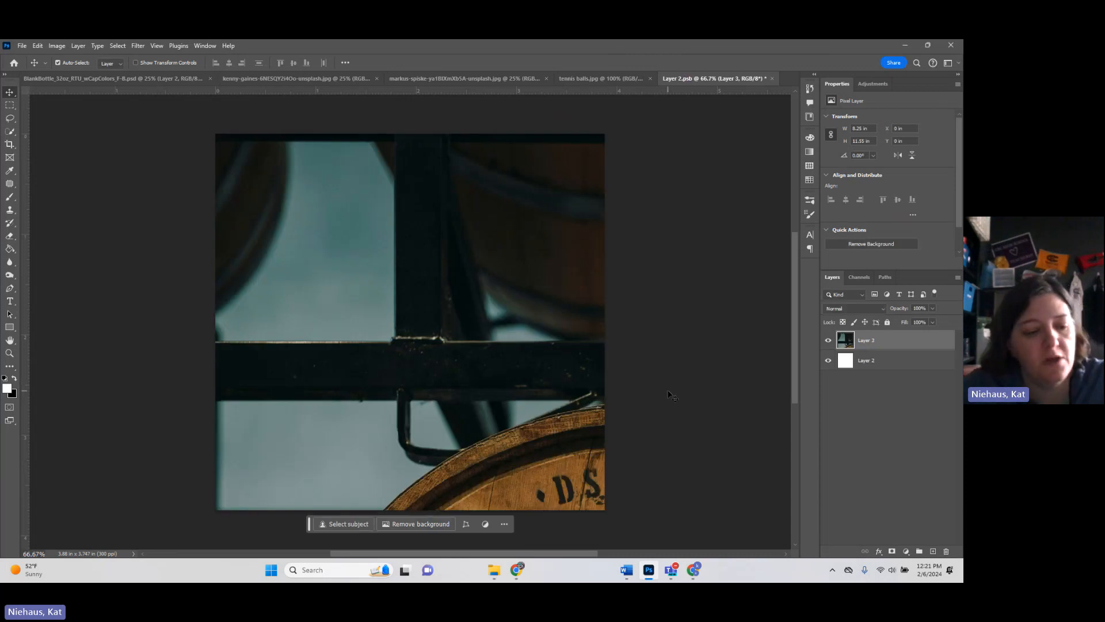
Step: Scale the pasted barrel photo to about 50% and move it so the barrel sits in the lower part of the label
key(ctrl+t)
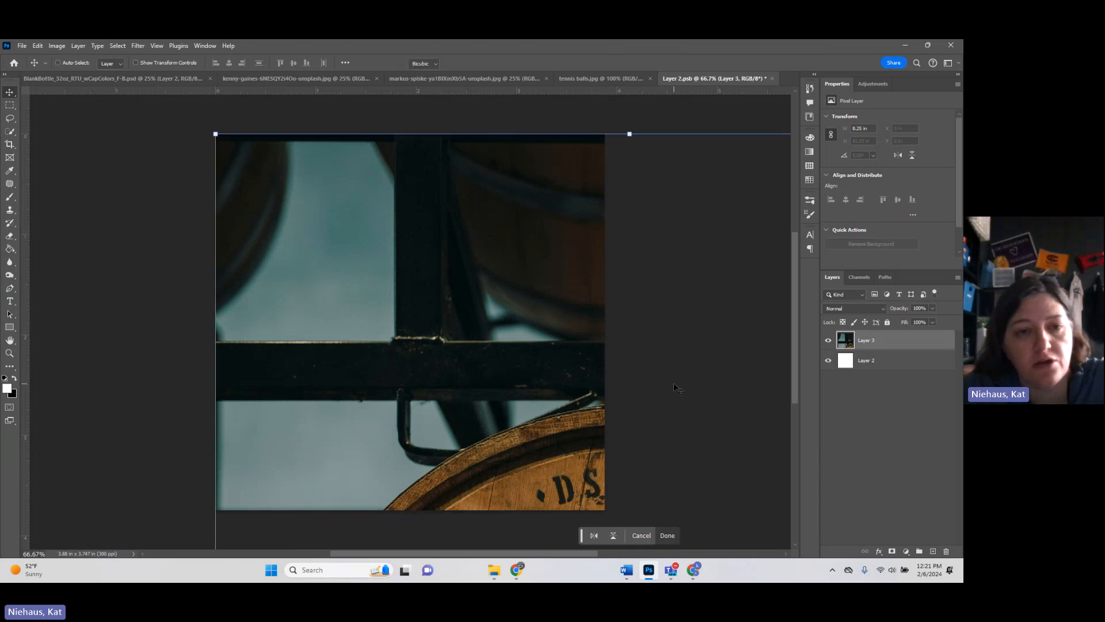
drag(216, 134, 442, 390)
drag(503, 458, 169, 144)
drag(94, 106, 289, 425)
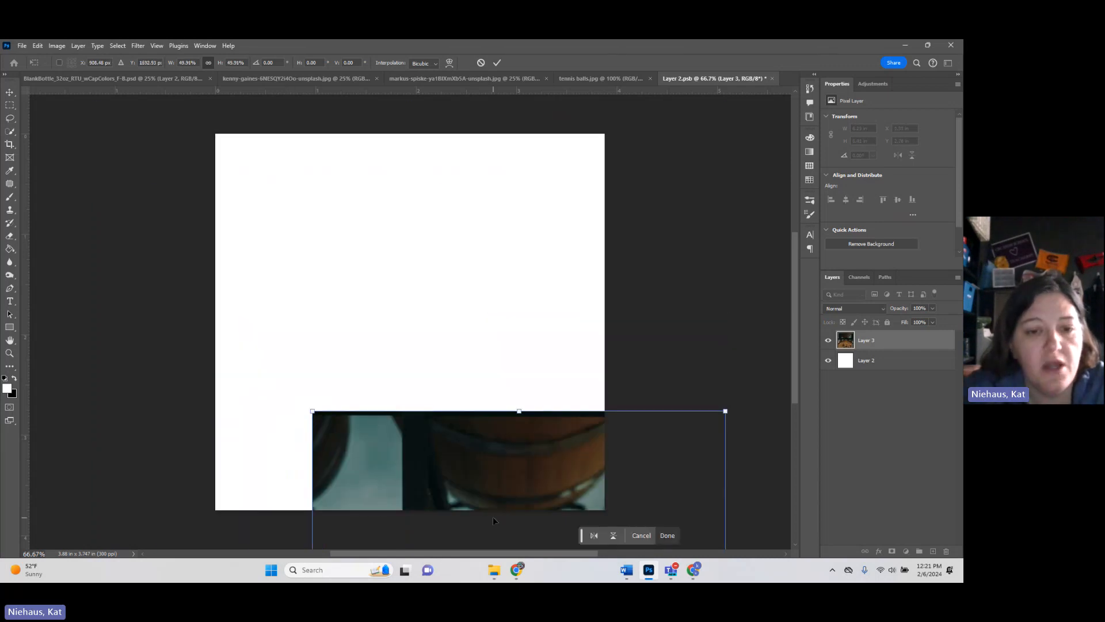
drag(488, 510, 229, 137)
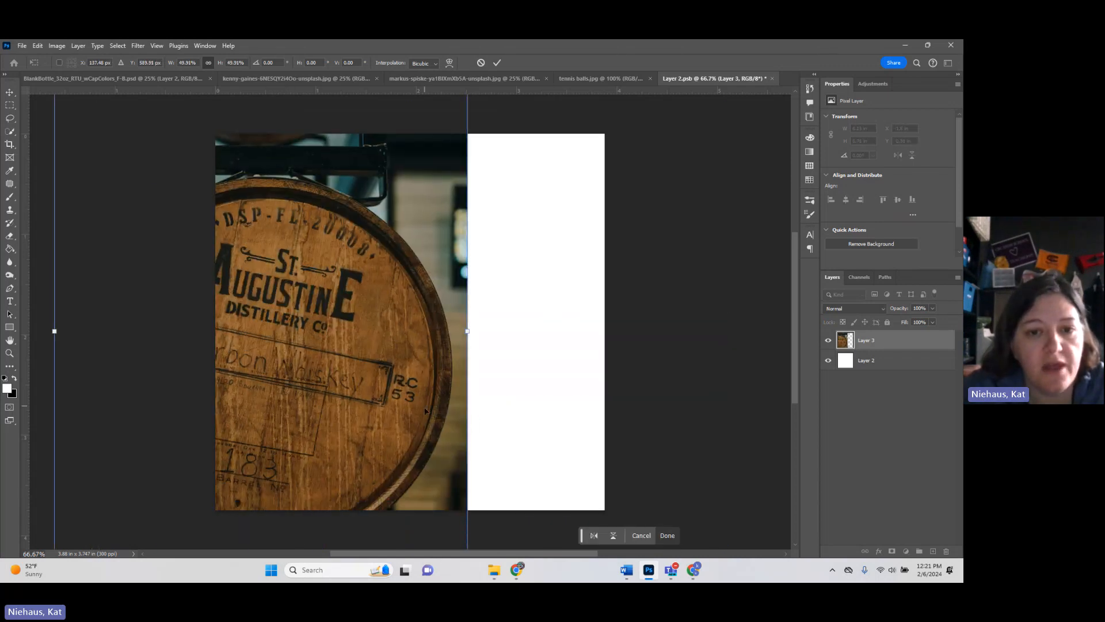
drag(425, 408, 558, 520)
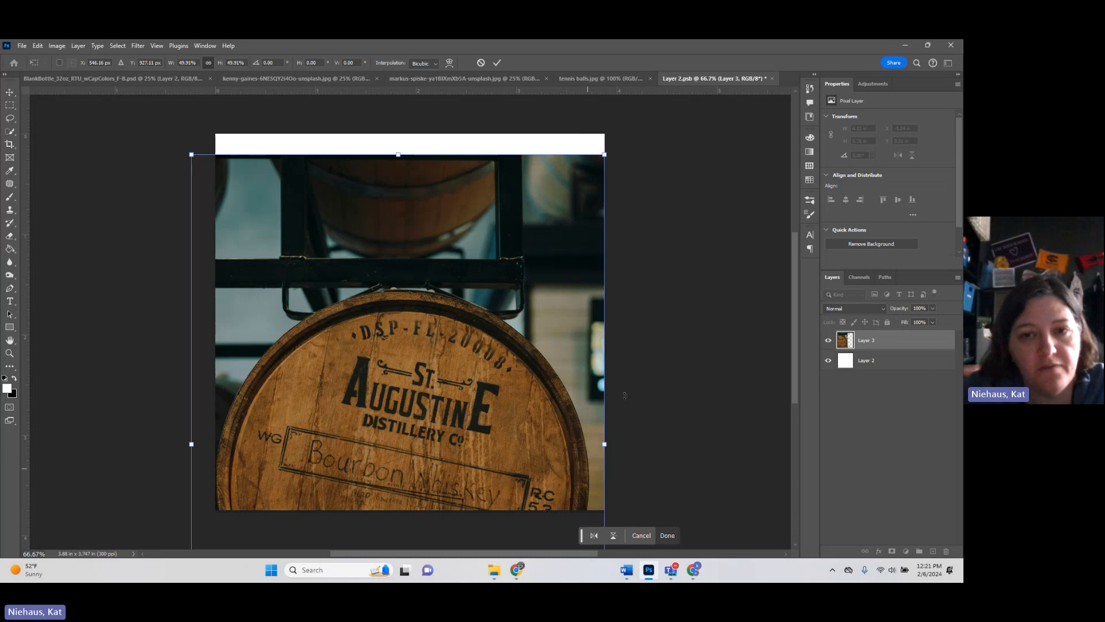
Step: Rotate the barrel photo about -11.7° to level its lettering, adjust its position, and apply the transform
drag(622, 149, 563, 110)
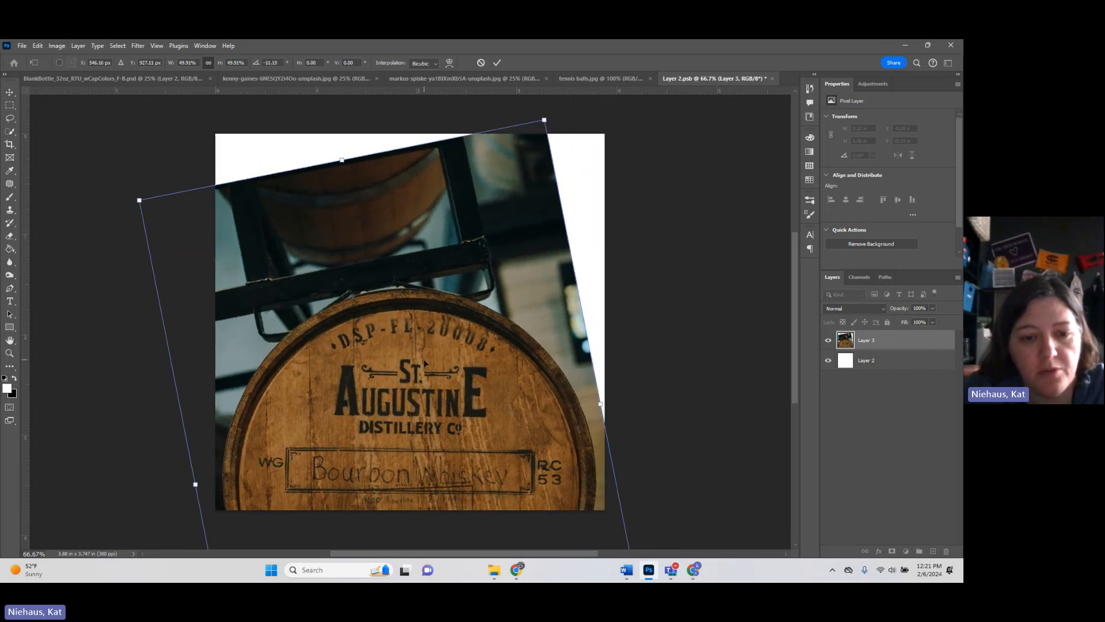
drag(423, 357, 419, 375)
drag(124, 205, 124, 210)
drag(461, 338, 468, 340)
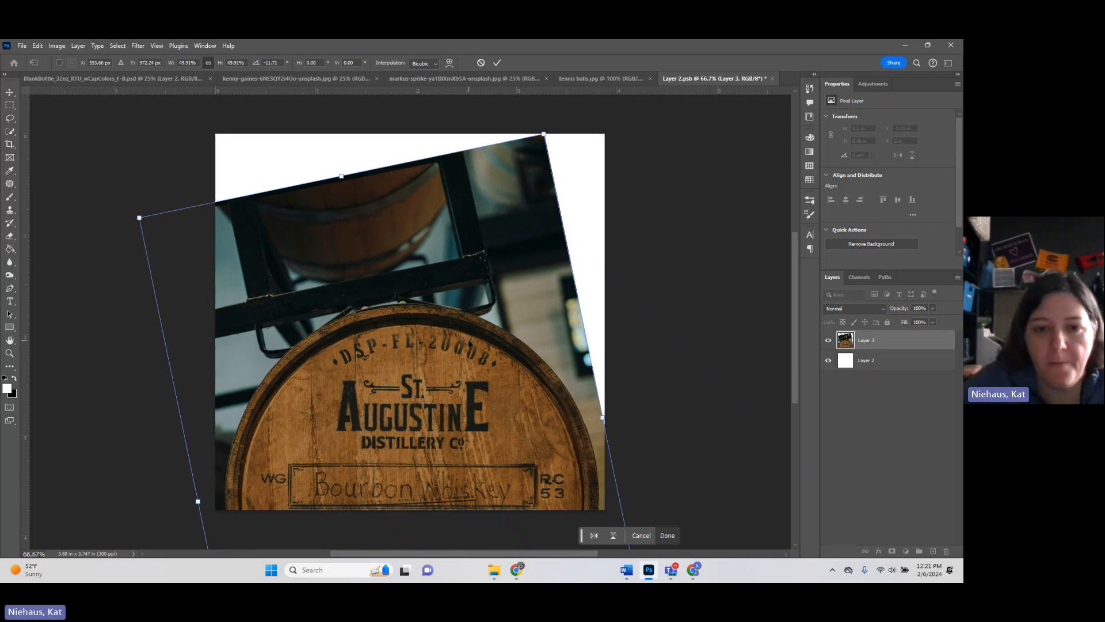
key(Return)
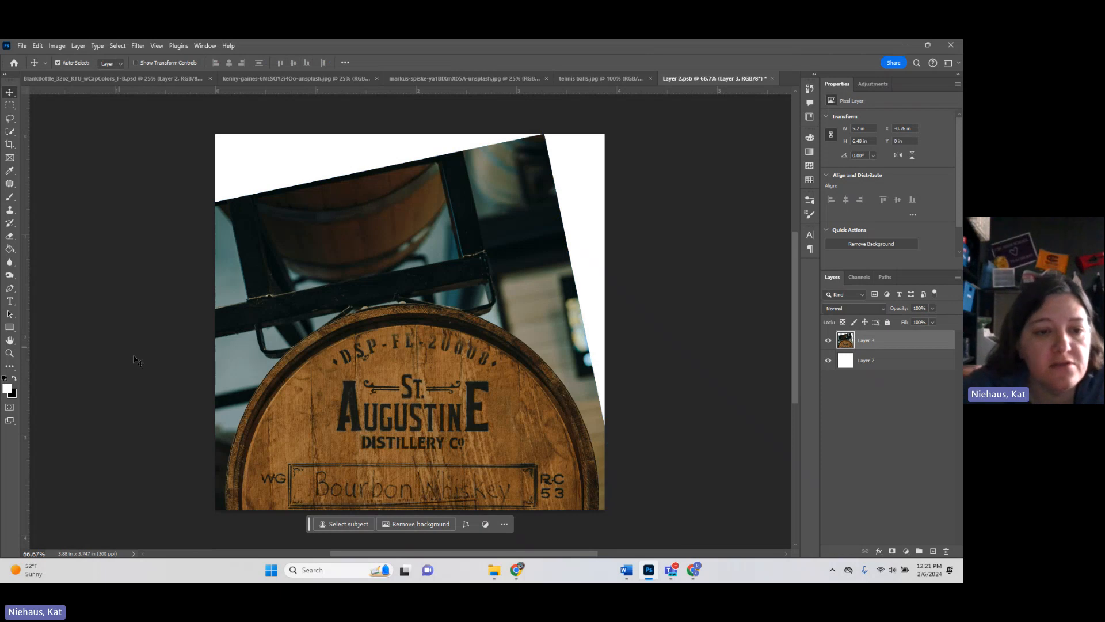
Step: Select the large barrel on Layer 3 with the Quick Selection tool
click(11, 133)
click(49, 143)
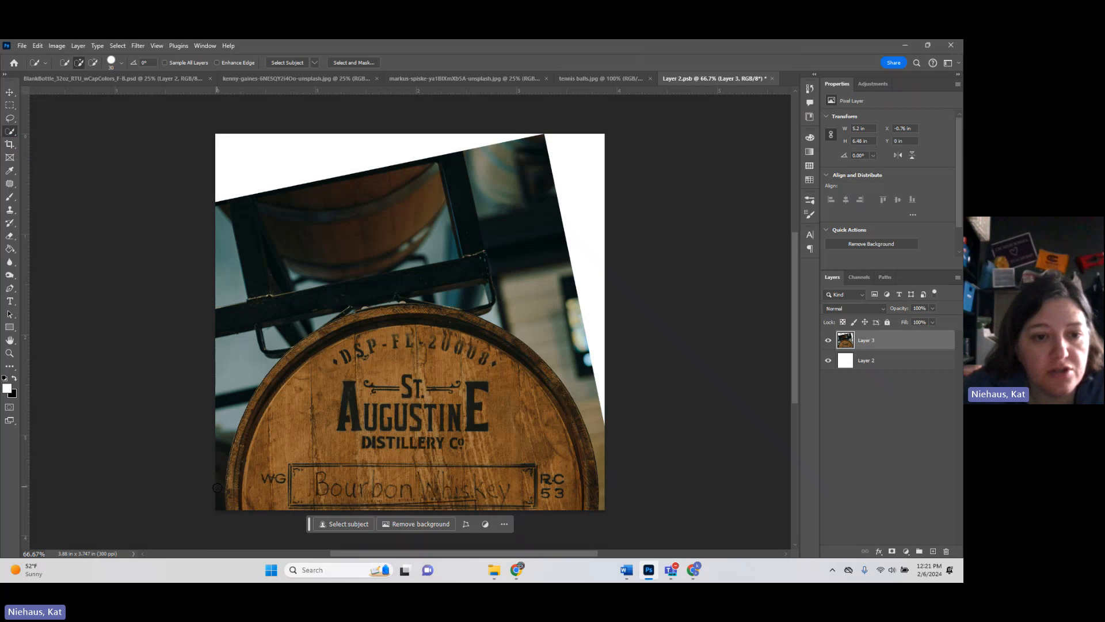
mouse_move(232, 505)
mouse_down()
mouse_move(278, 383)
mouse_move(338, 336)
mouse_move(305, 349)
mouse_move(386, 320)
mouse_move(448, 323)
mouse_move(415, 316)
mouse_move(456, 320)
mouse_move(528, 359)
mouse_move(573, 458)
mouse_up()
drag(458, 498, 311, 495)
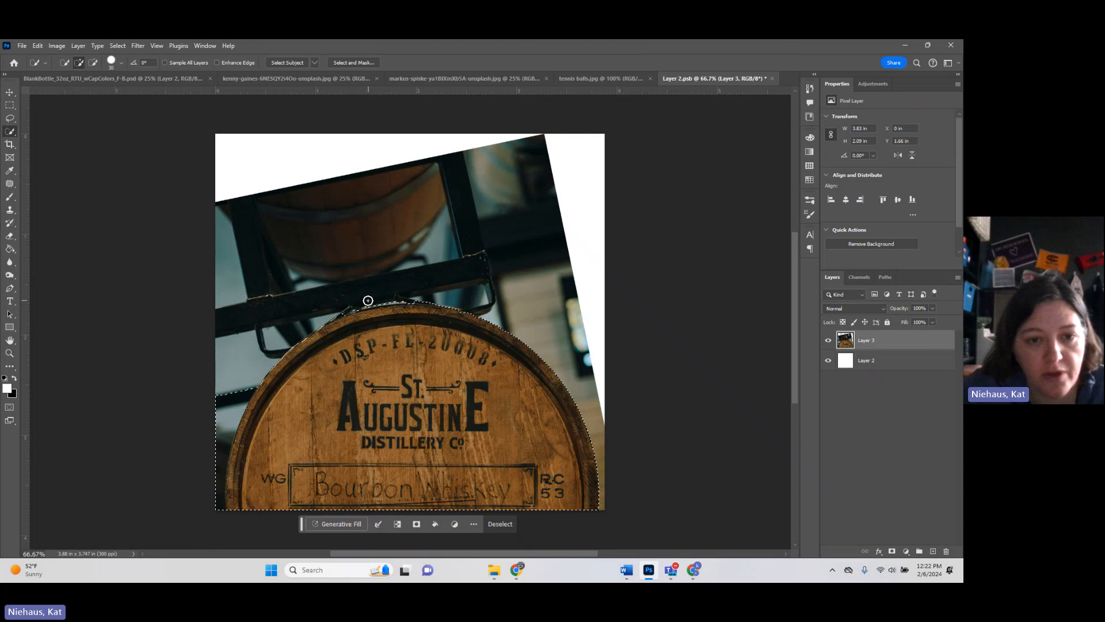
Step: Subtract the stray background beside and above the barrel from the selection, and add a layer mask to Layer 3
alt+click(236, 391)
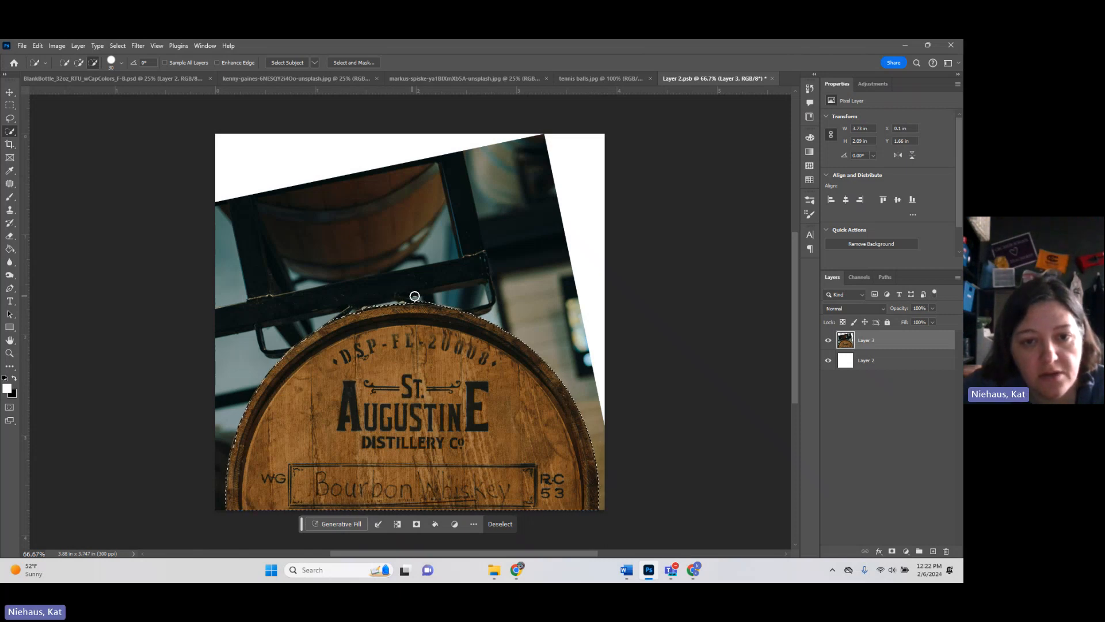
alt+click(370, 301)
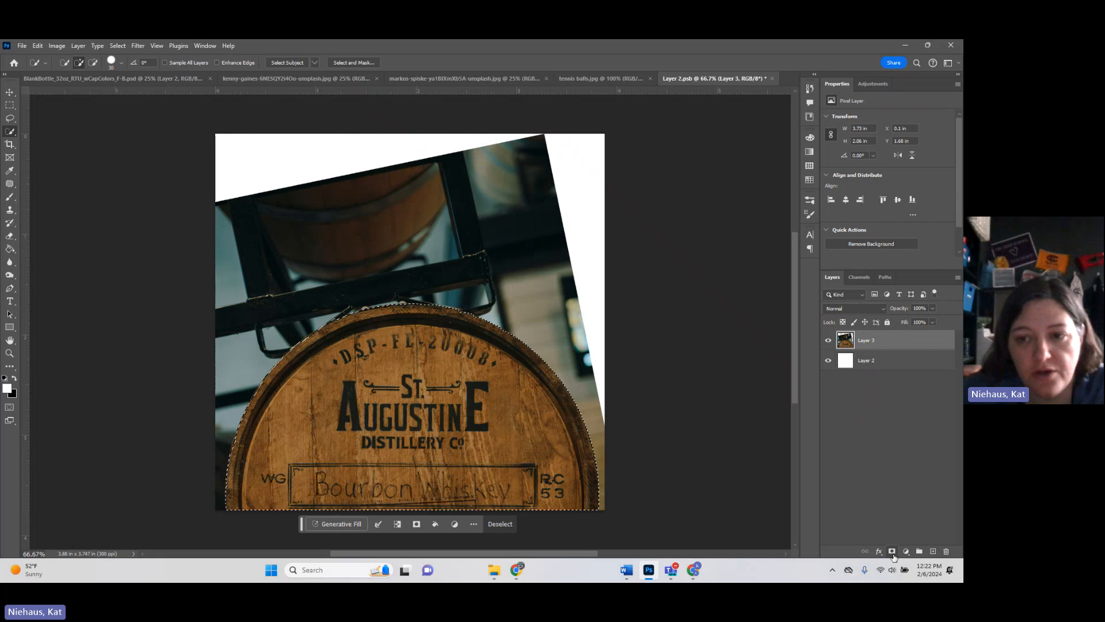
click(892, 552)
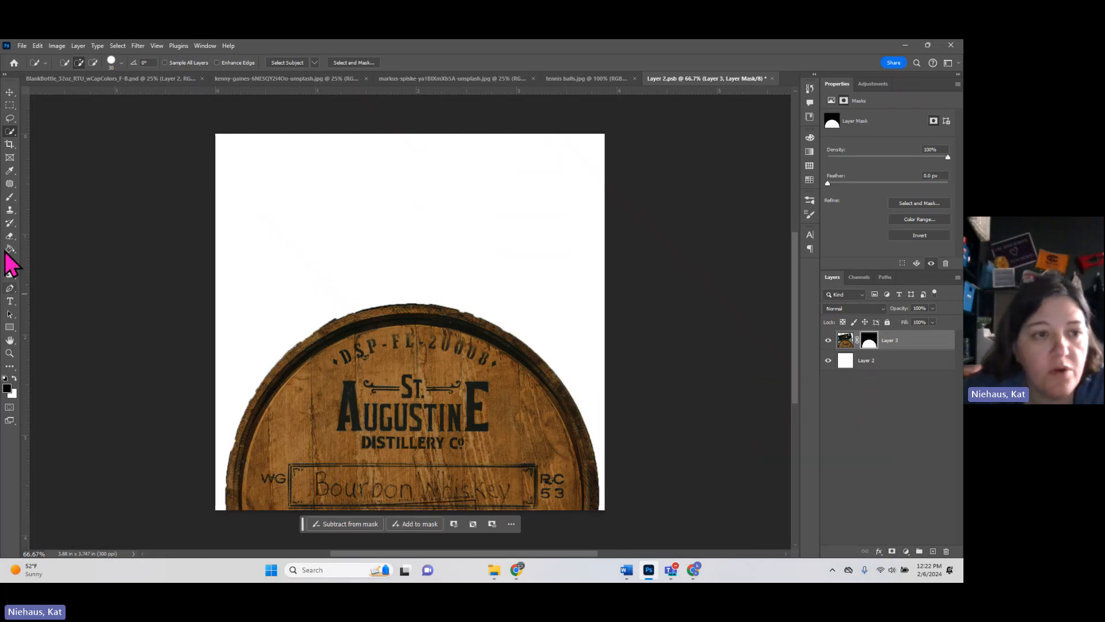
Step: Set up the Brush tool with 100% hardness for refining Layer 3's mask
click(9, 197)
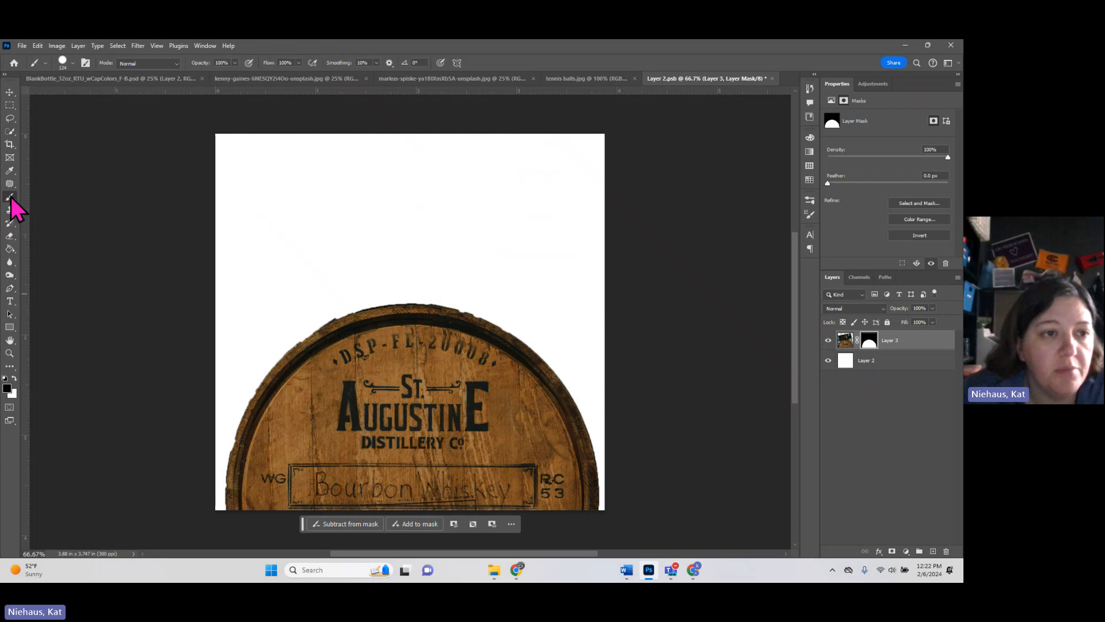
click(73, 63)
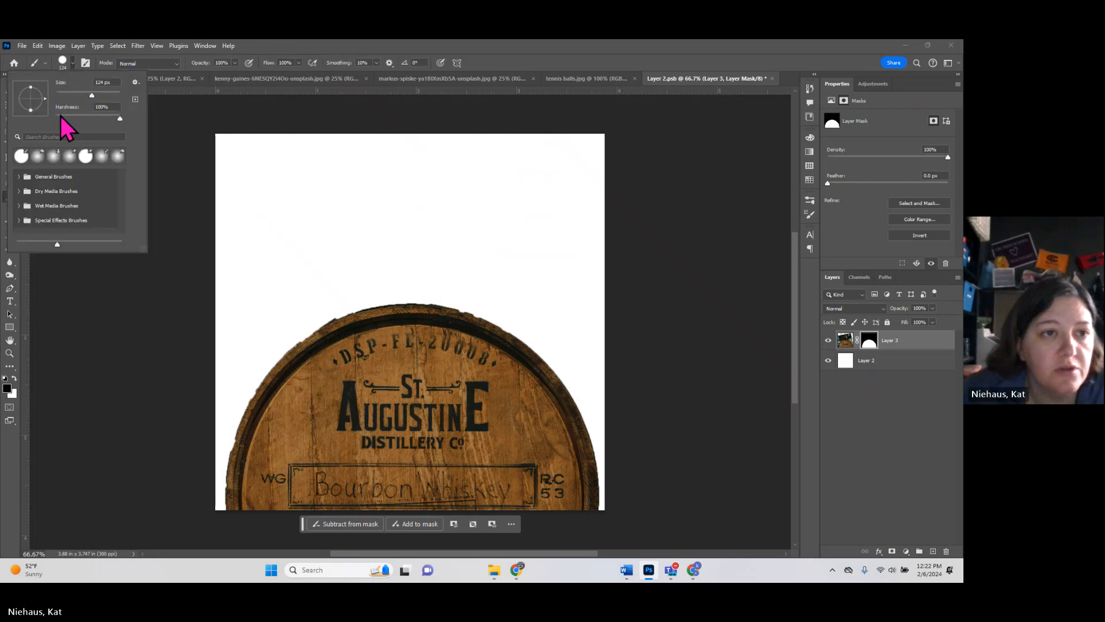
drag(58, 116, 137, 117)
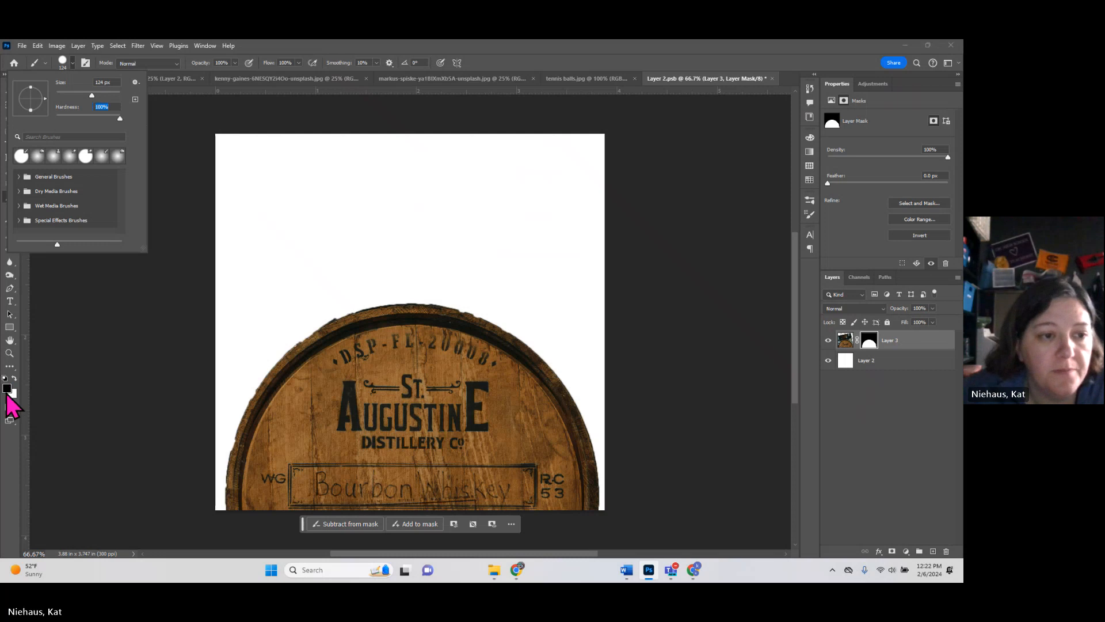
click(481, 294)
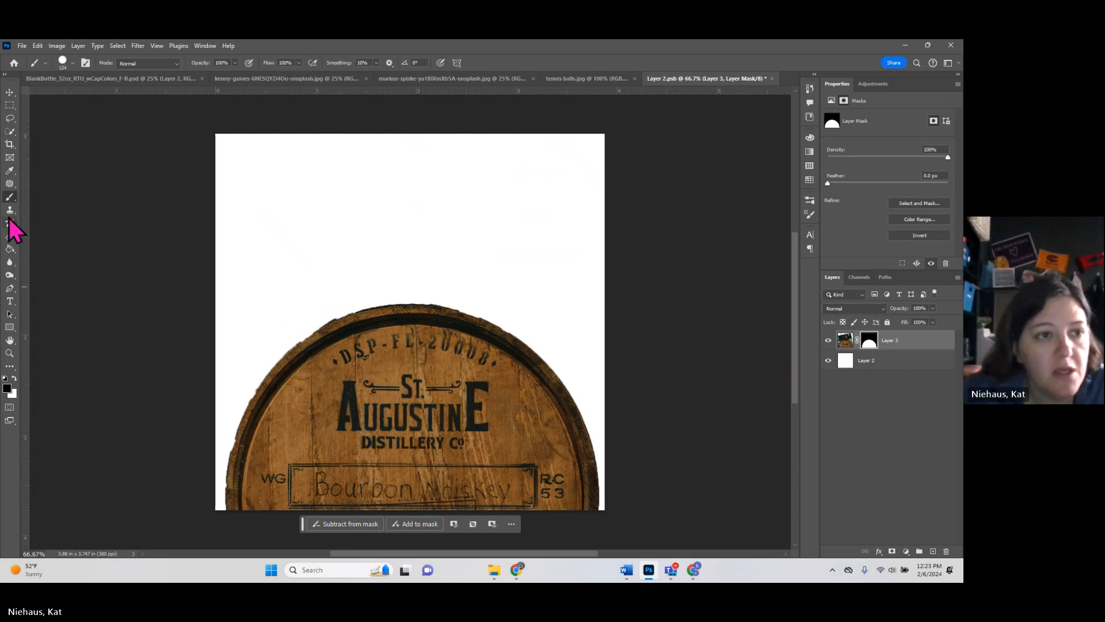
Step: Add a text layer reading "Frebreeze" in the upper part of the label and color the lettering black
click(11, 302)
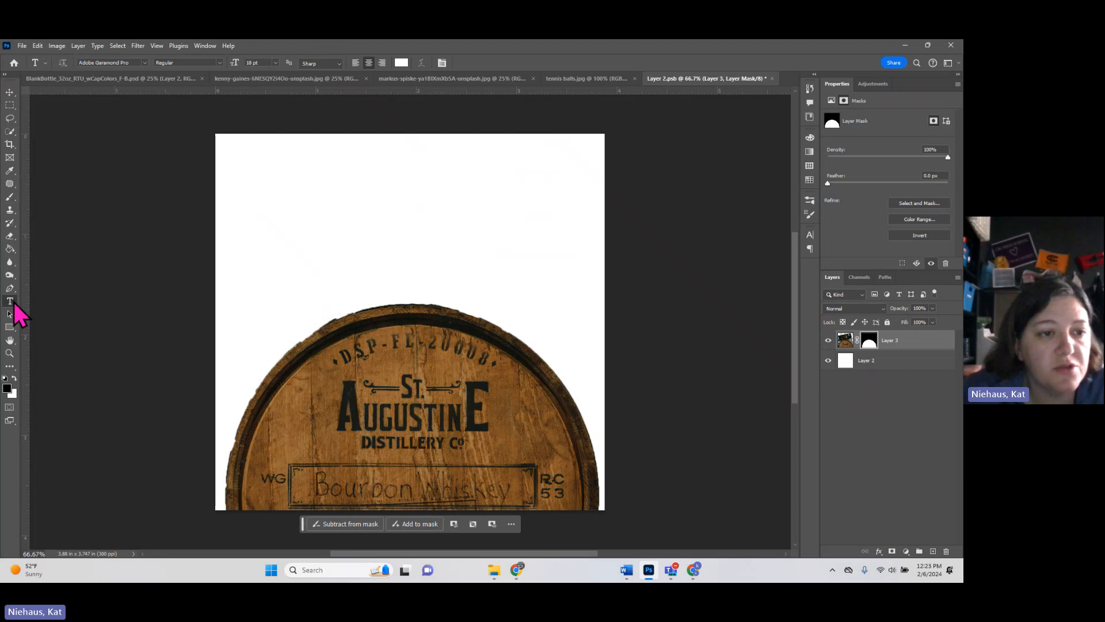
click(267, 185)
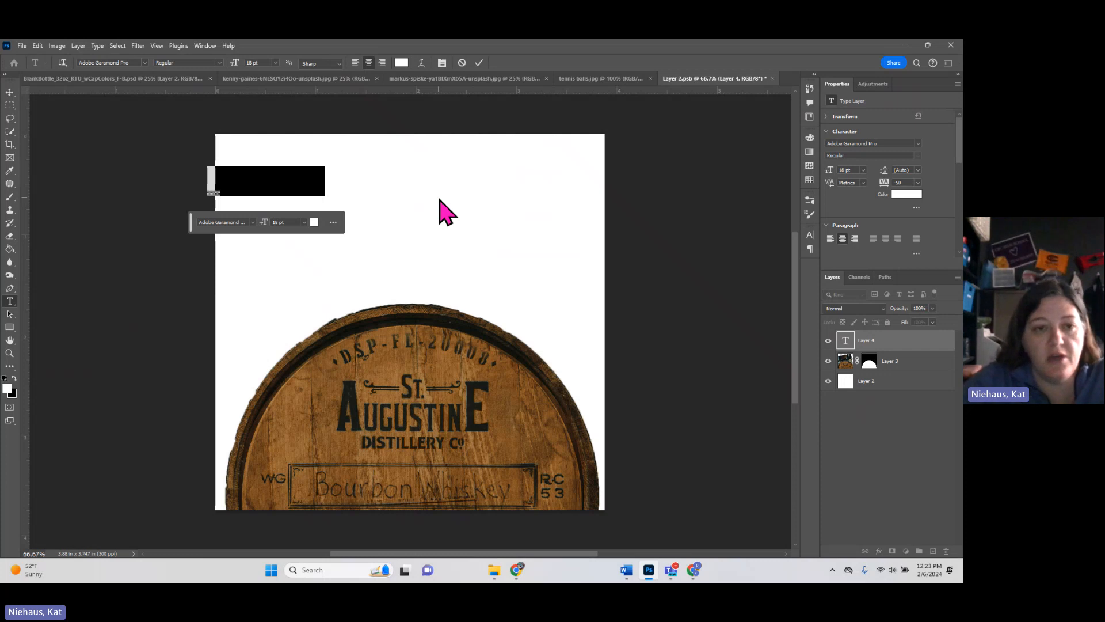
text(L)
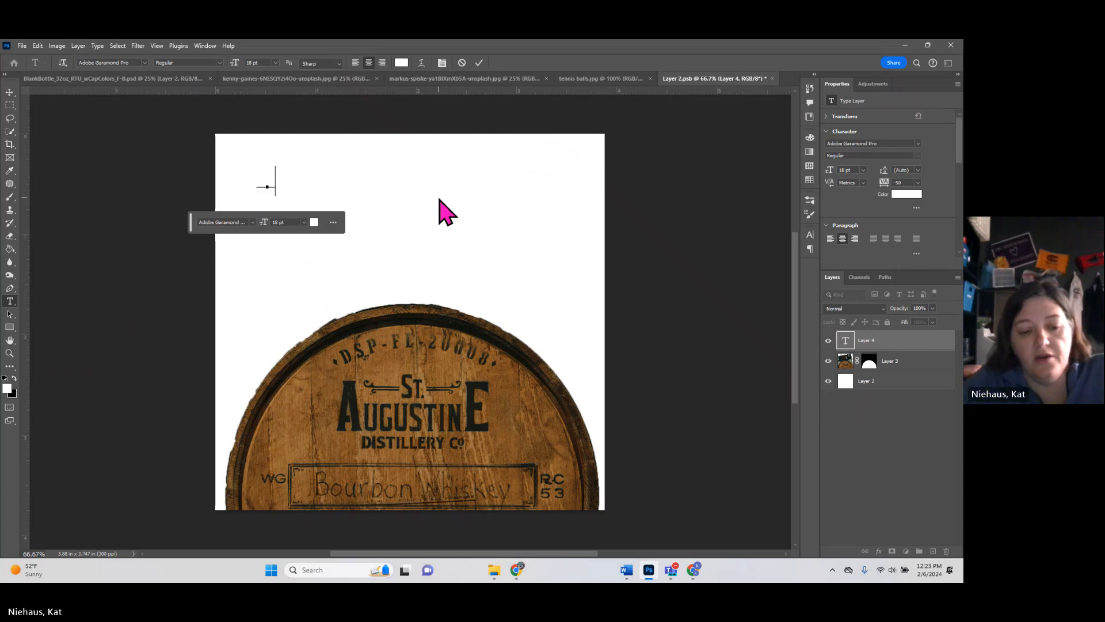
text(A)
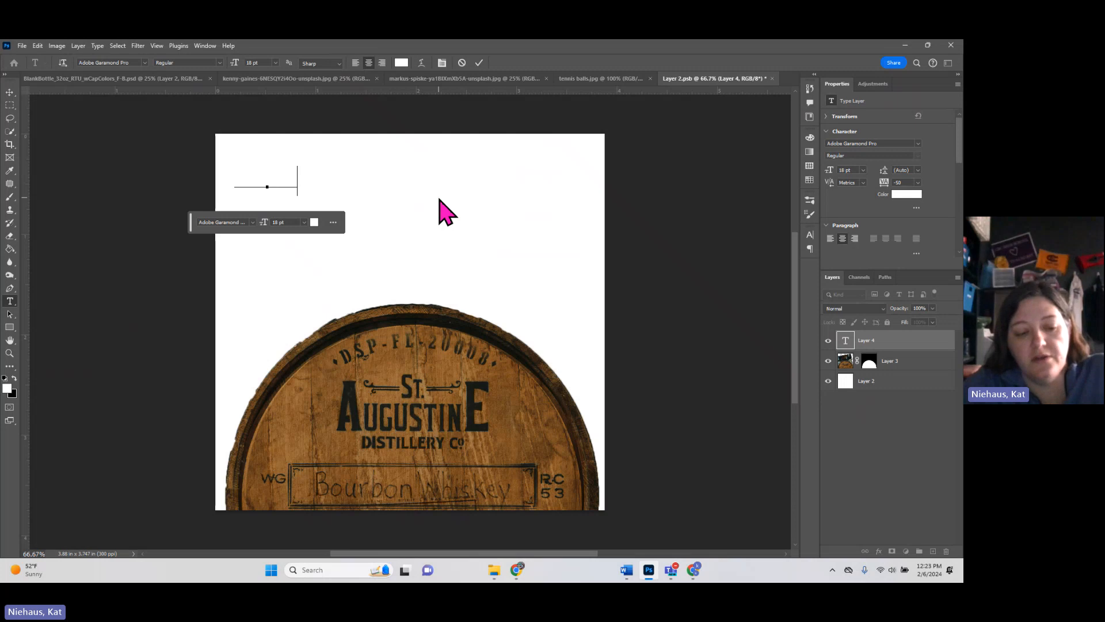
text(B)
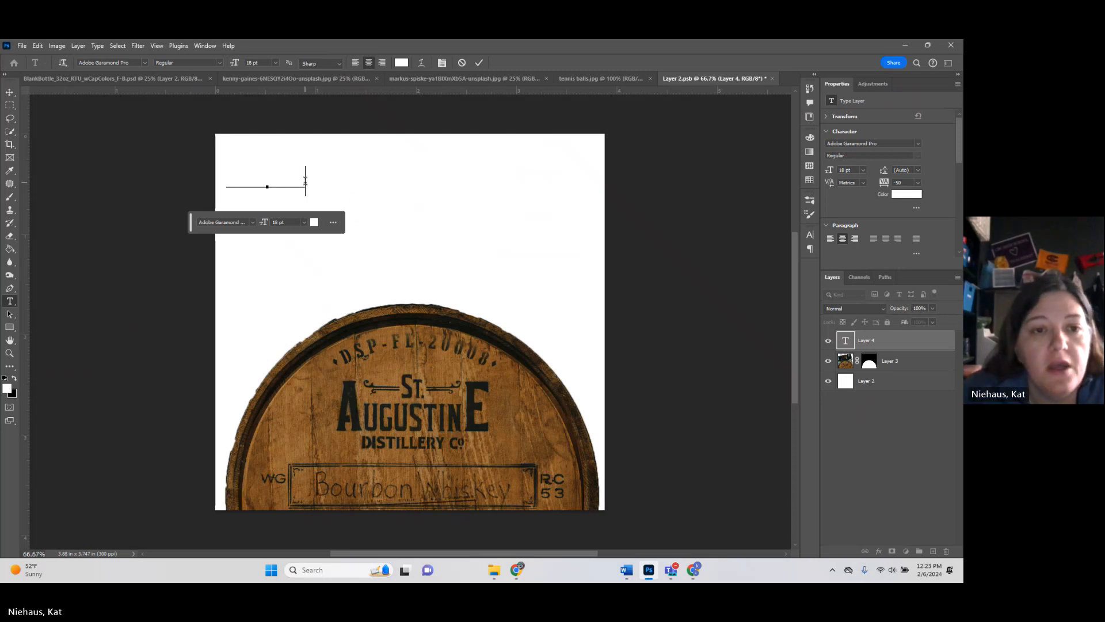
drag(304, 174, 208, 174)
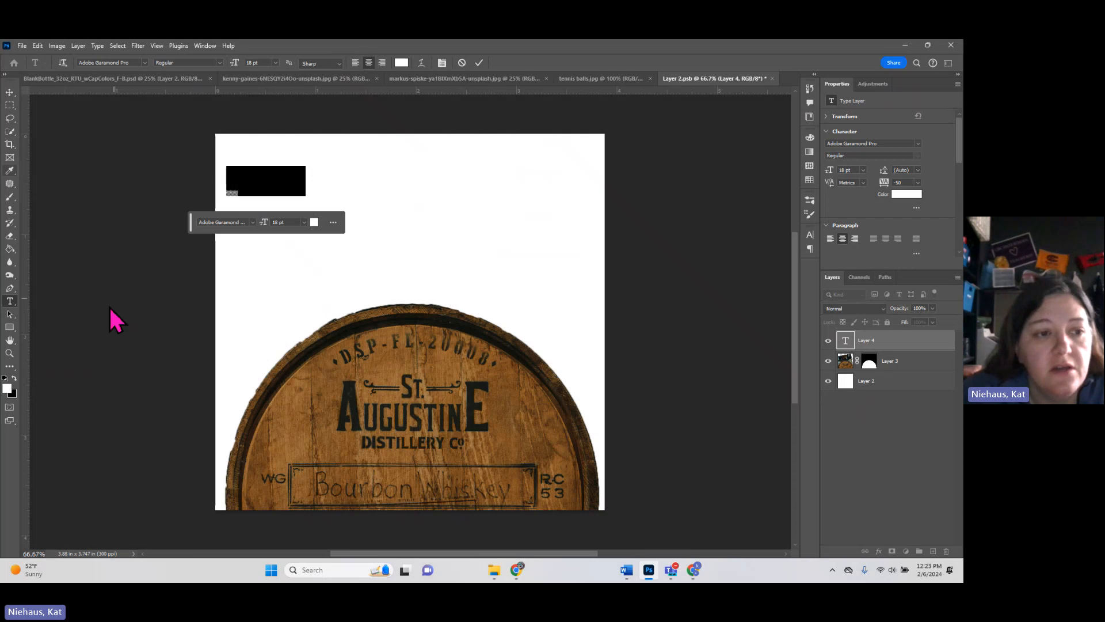
click(15, 379)
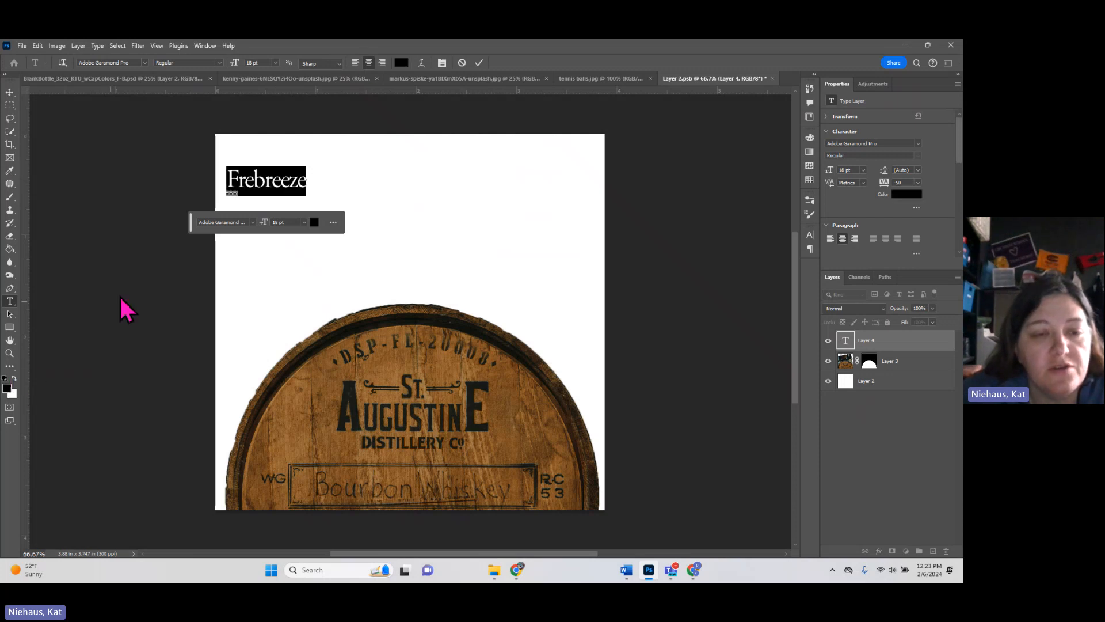
Step: Correct the spelling of the label text to "Febreeze"
click(255, 183)
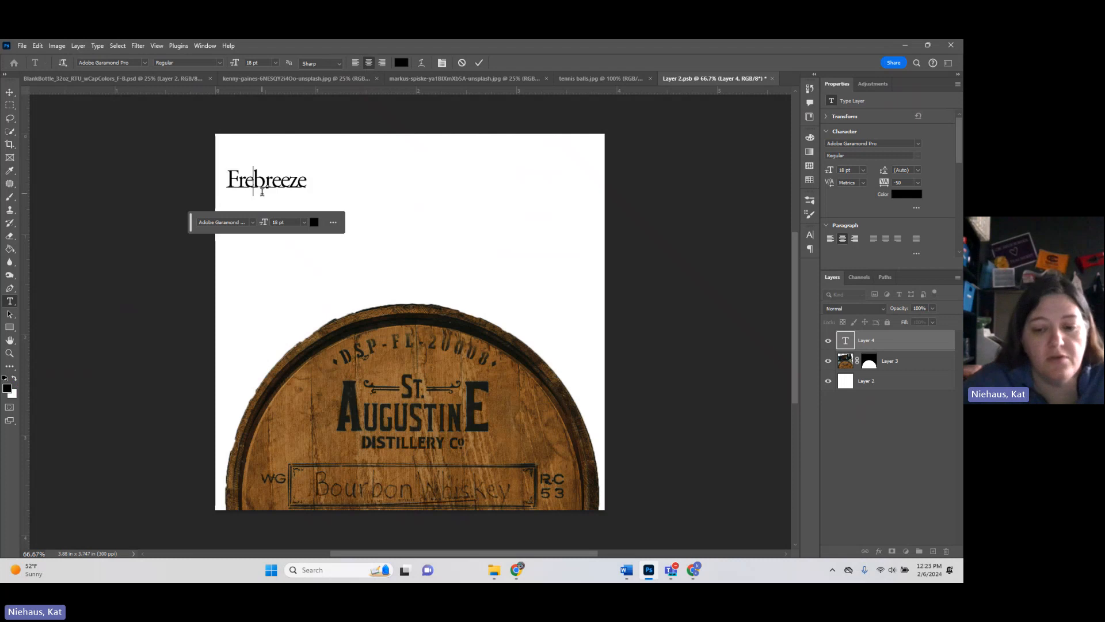
key(BackSpace)
key(BackSpace)
text(er)
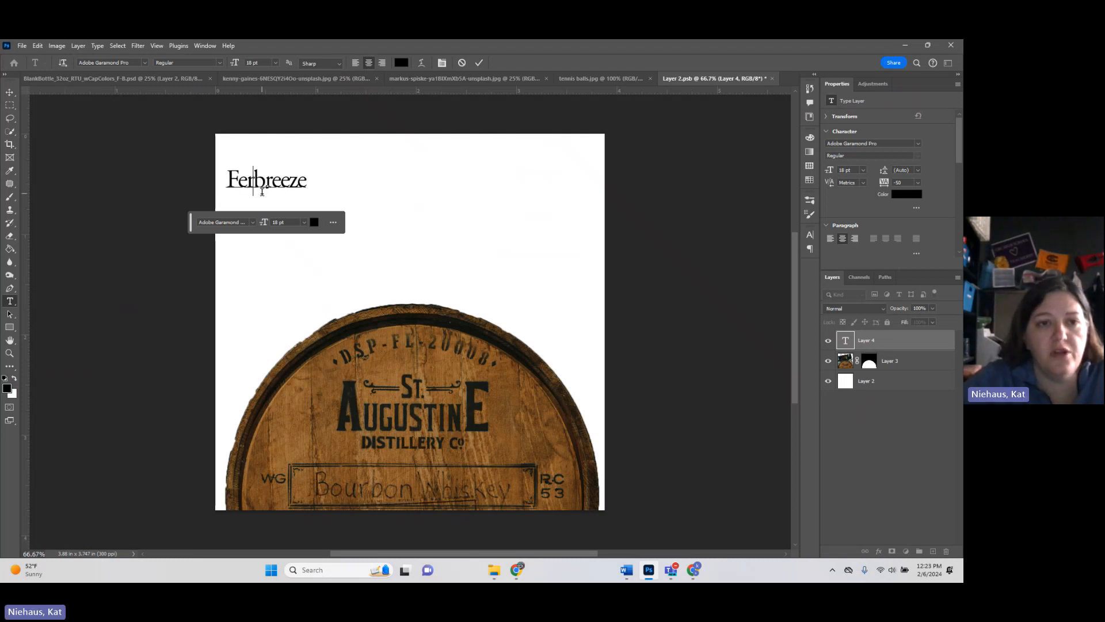
key(BackSpace)
key(BackSpace)
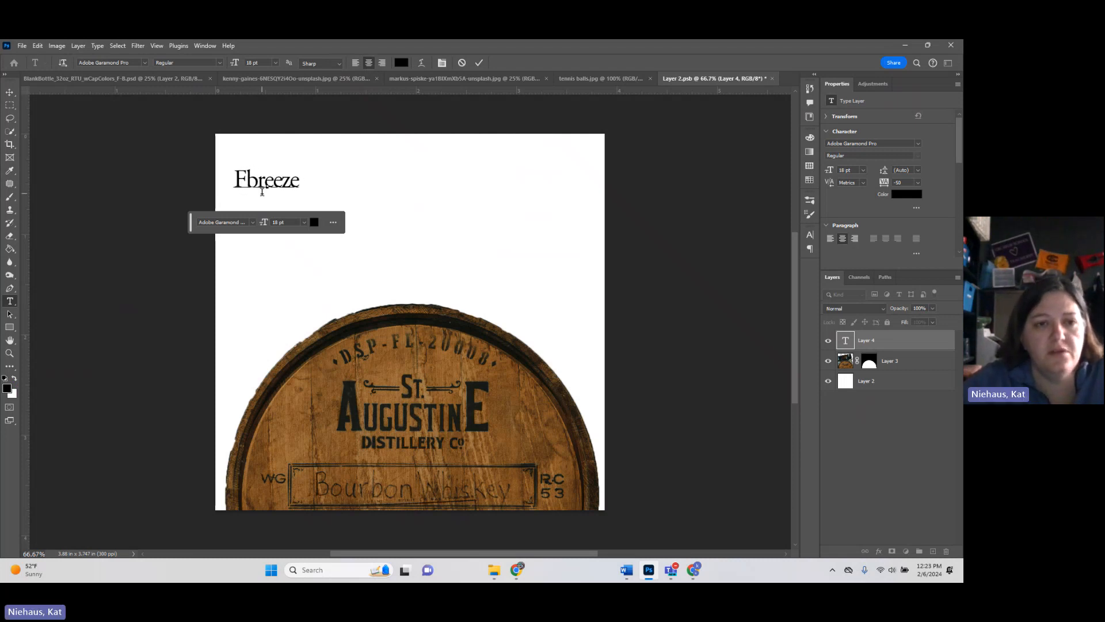
text(e)
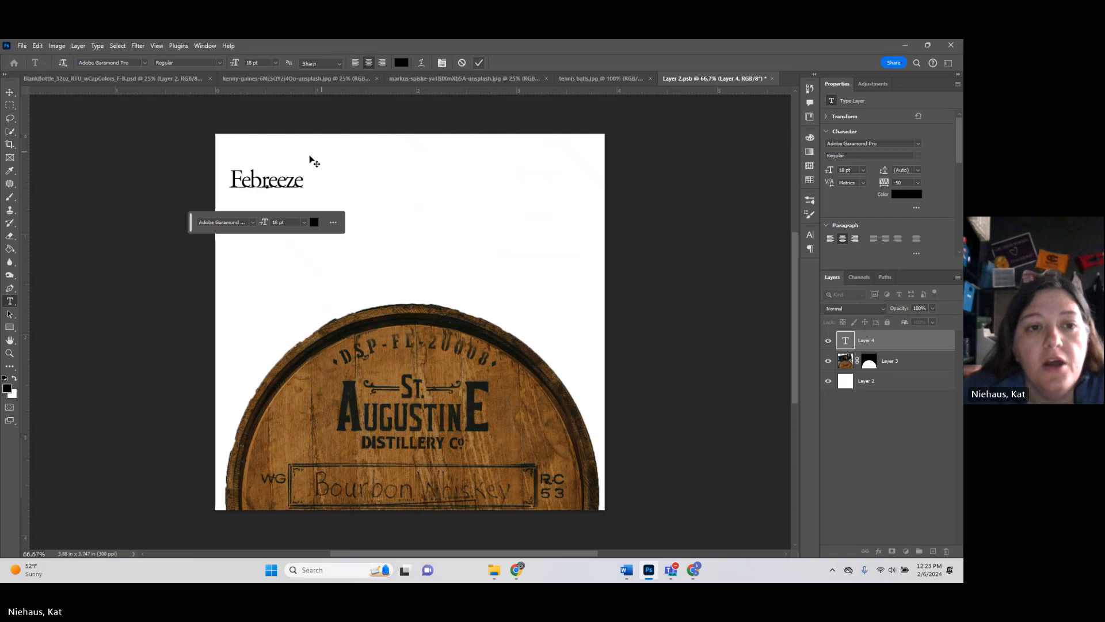
Step: Commit the Febreeze text and move it to the horizontal center of the label above the barrel
double_click(267, 184)
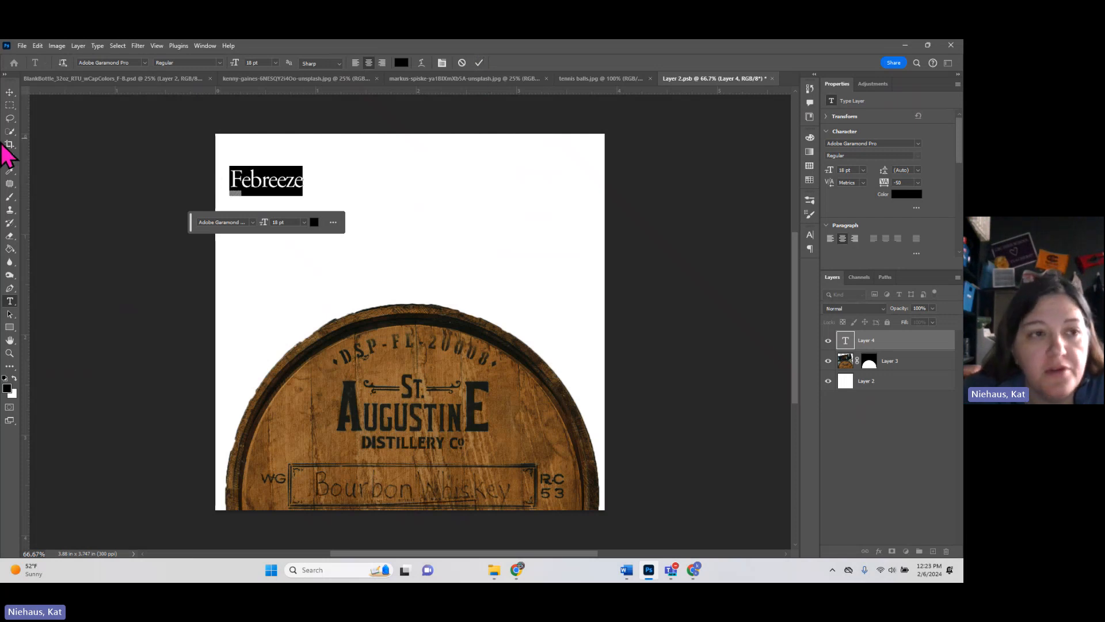
click(9, 92)
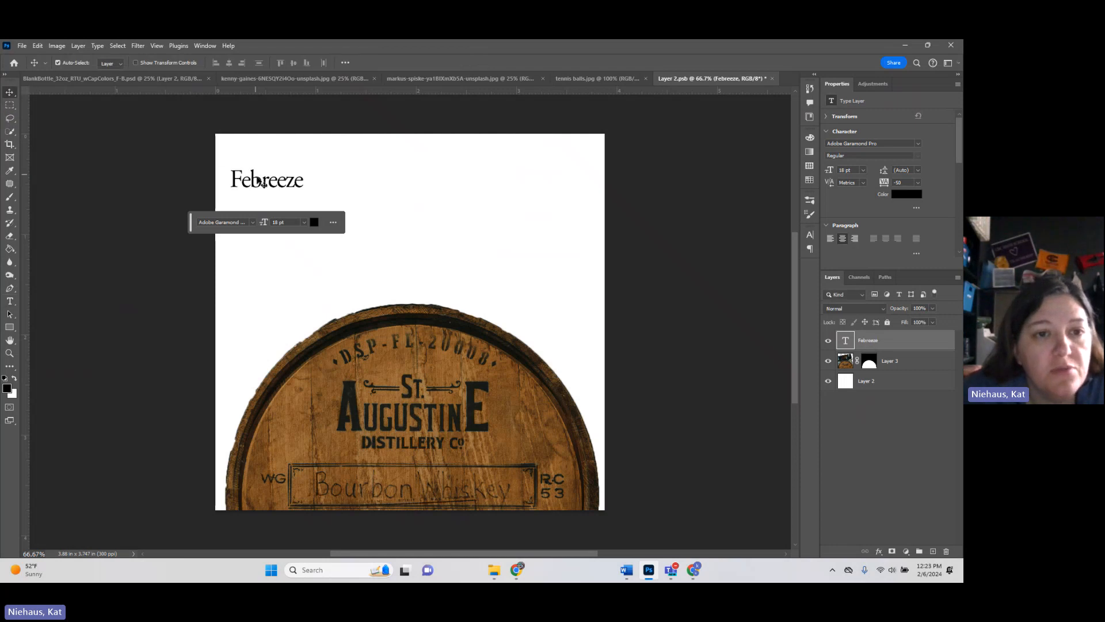
drag(258, 190, 402, 212)
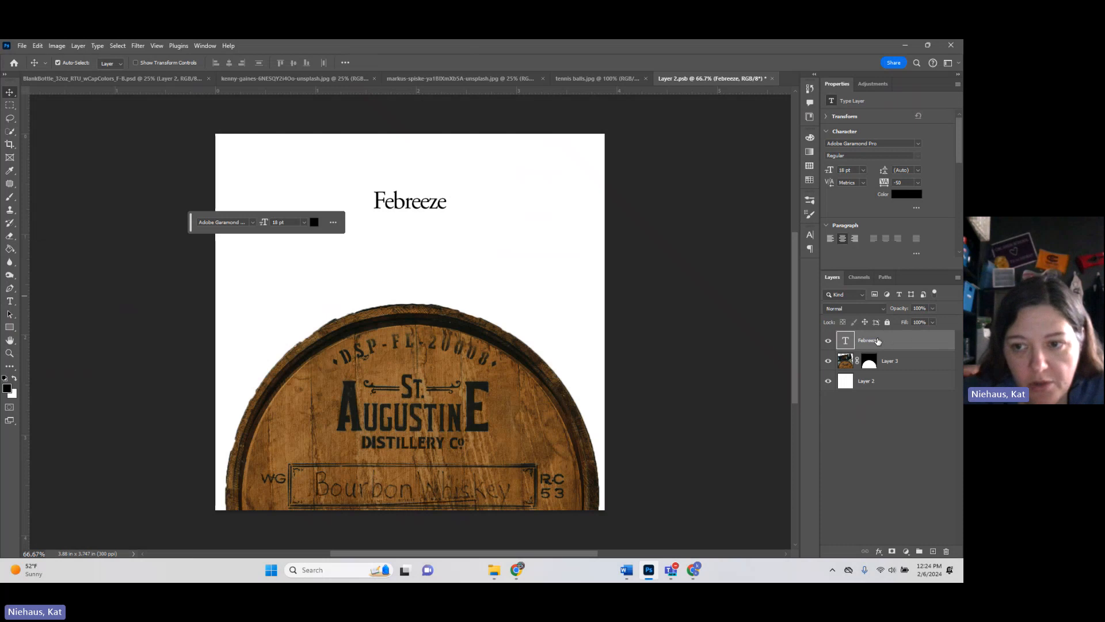
Step: Enlarge the Febreeze text to 72 pt, trying 300 pt and 150 pt first, and lower it, centered above the barrel
click(919, 144)
click(919, 145)
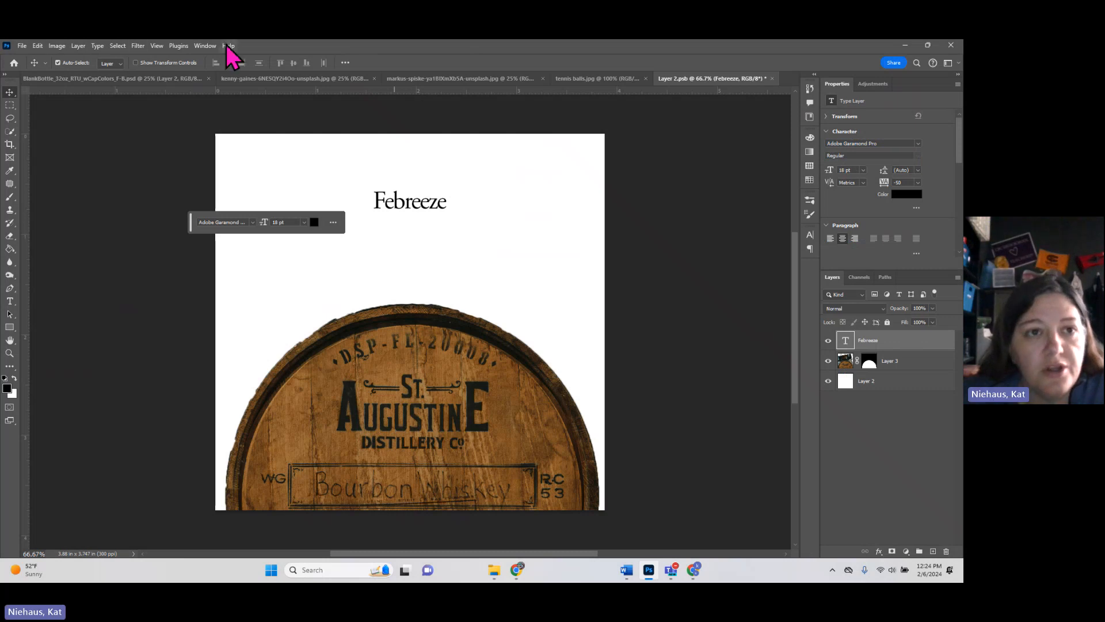
click(206, 46)
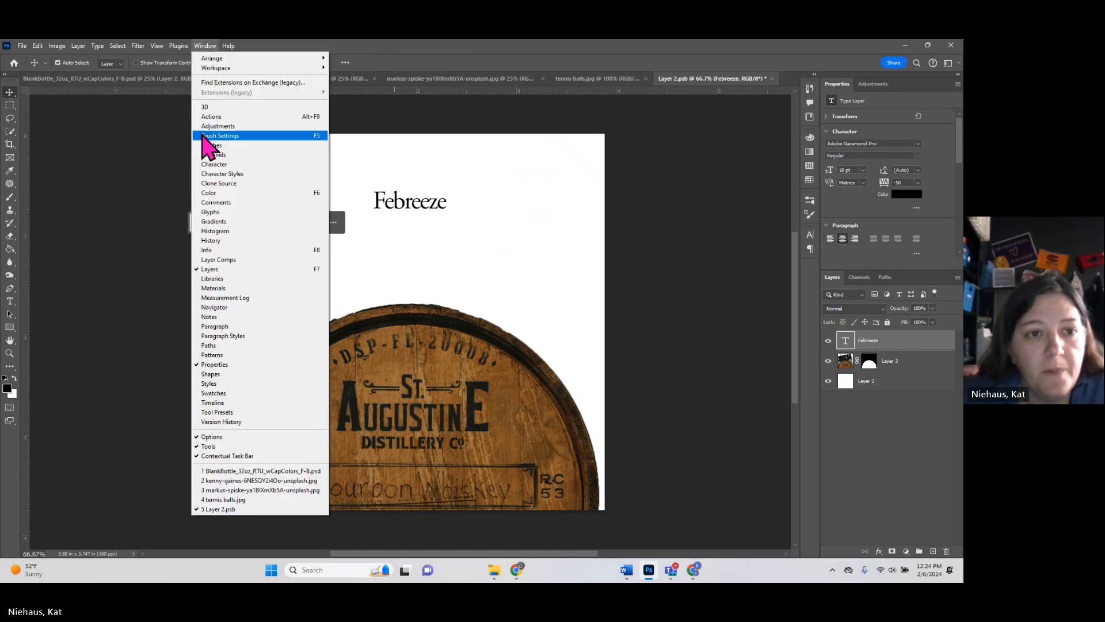
click(222, 165)
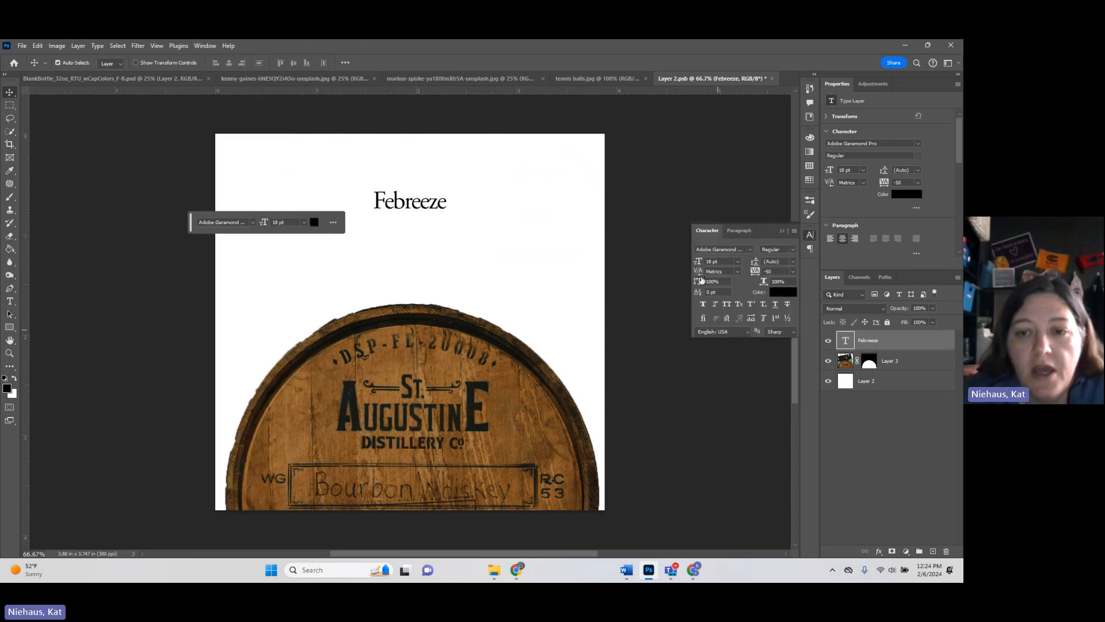
click(738, 261)
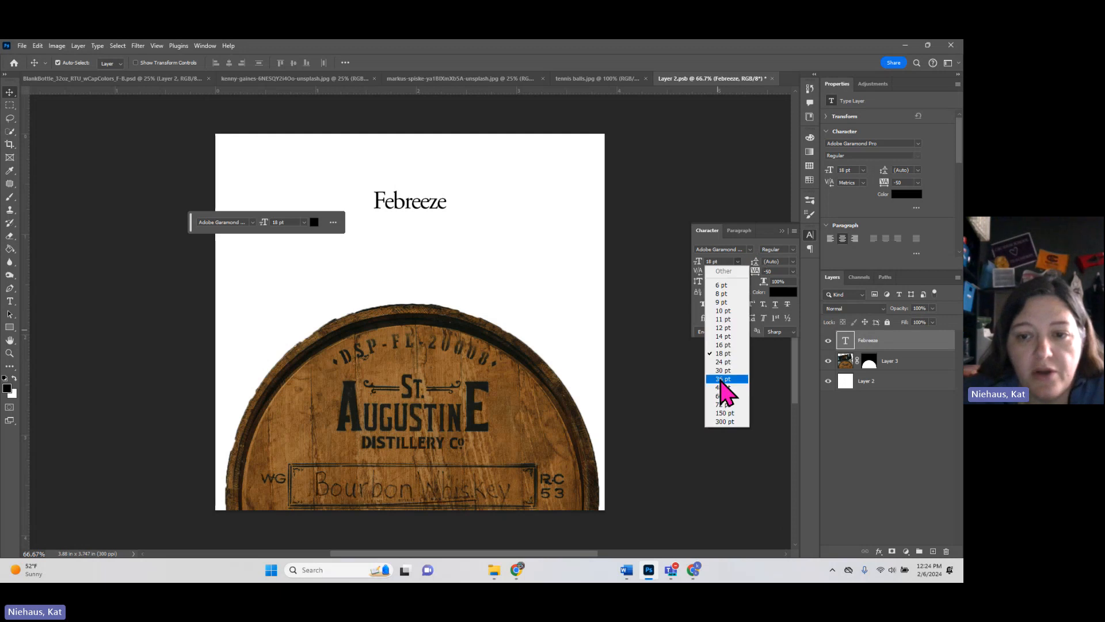
click(730, 422)
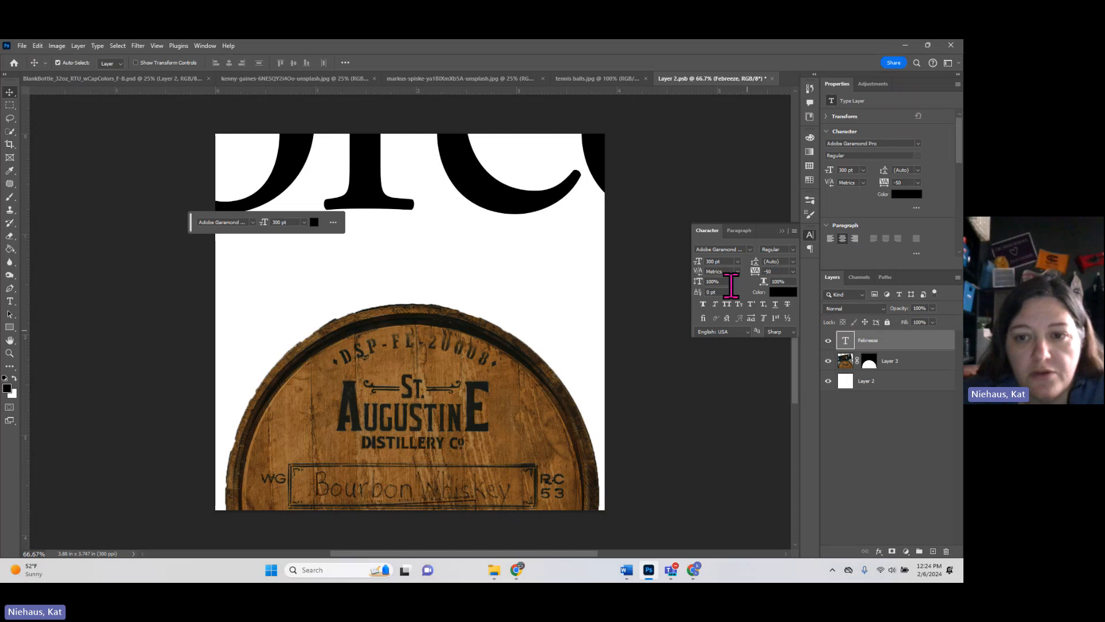
click(738, 262)
click(737, 413)
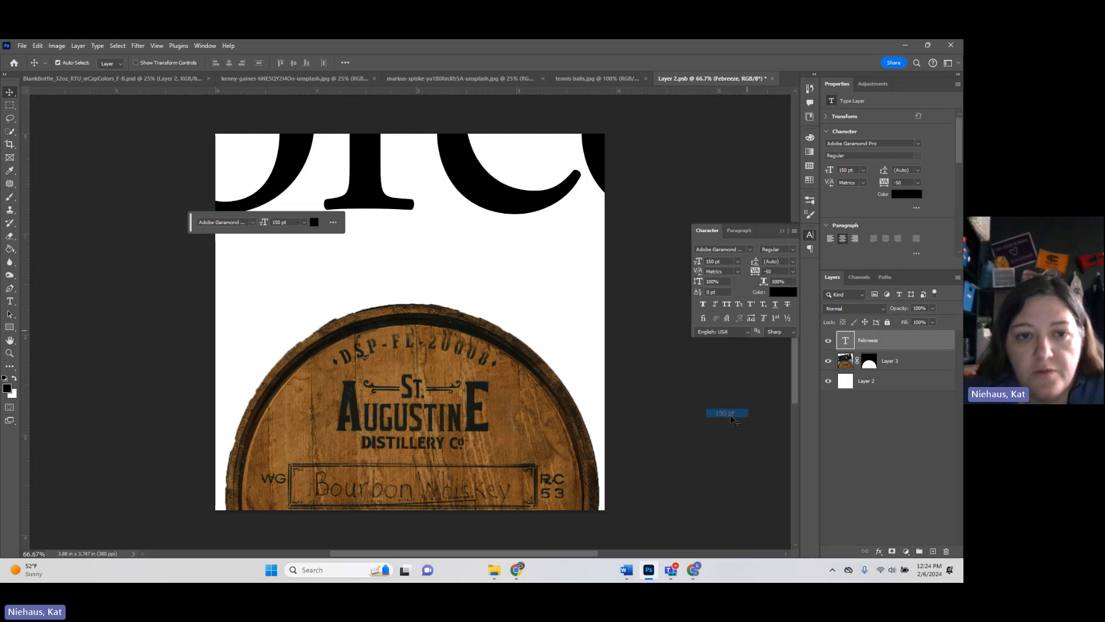
click(737, 262)
click(730, 405)
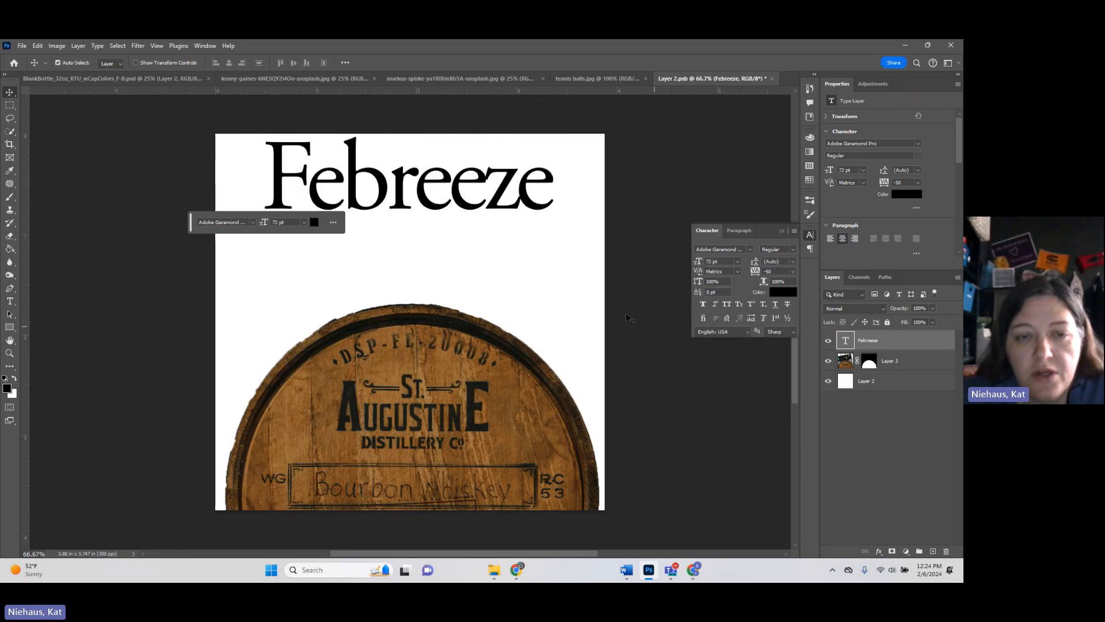
drag(377, 206, 380, 249)
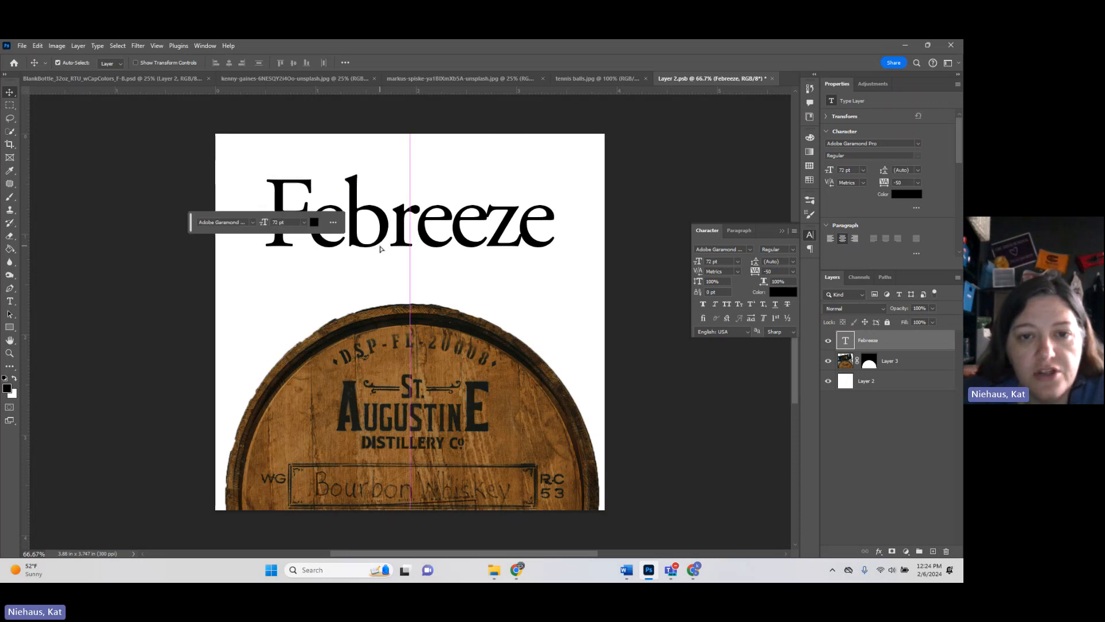
Step: Set the Febreeze text color to the golden orange fcb333 and deselect the layer
click(907, 195)
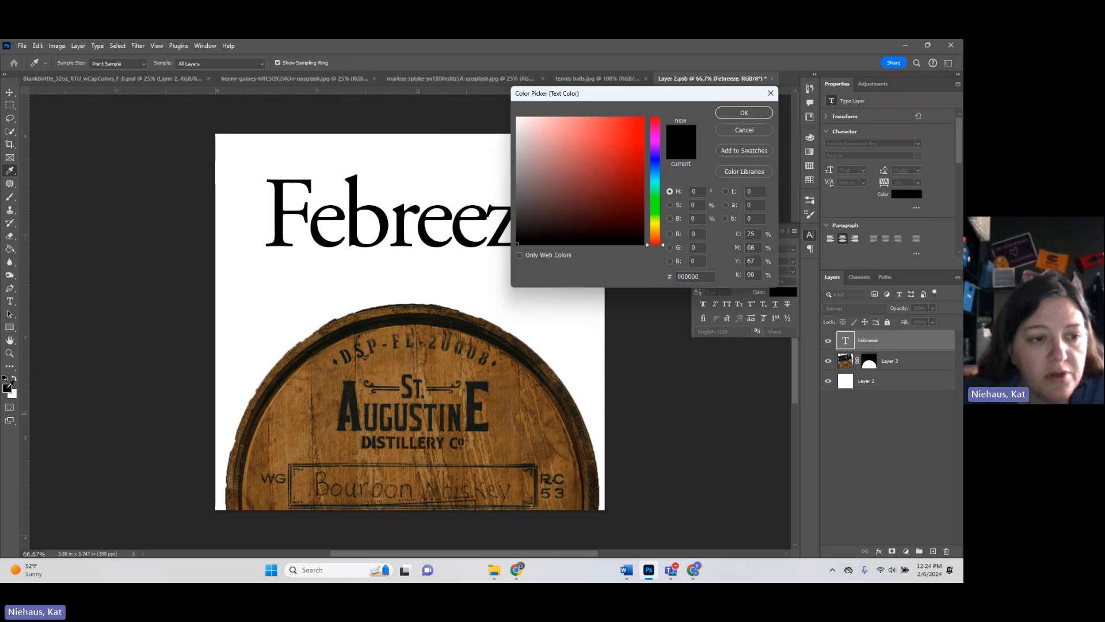
click(655, 232)
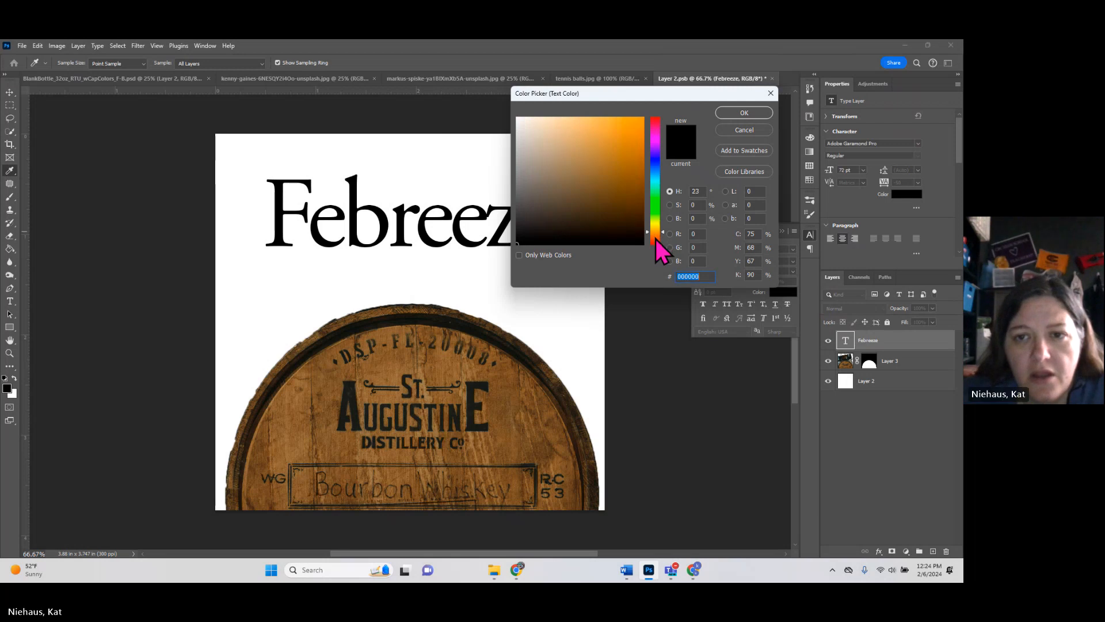
drag(655, 240, 657, 233)
click(658, 233)
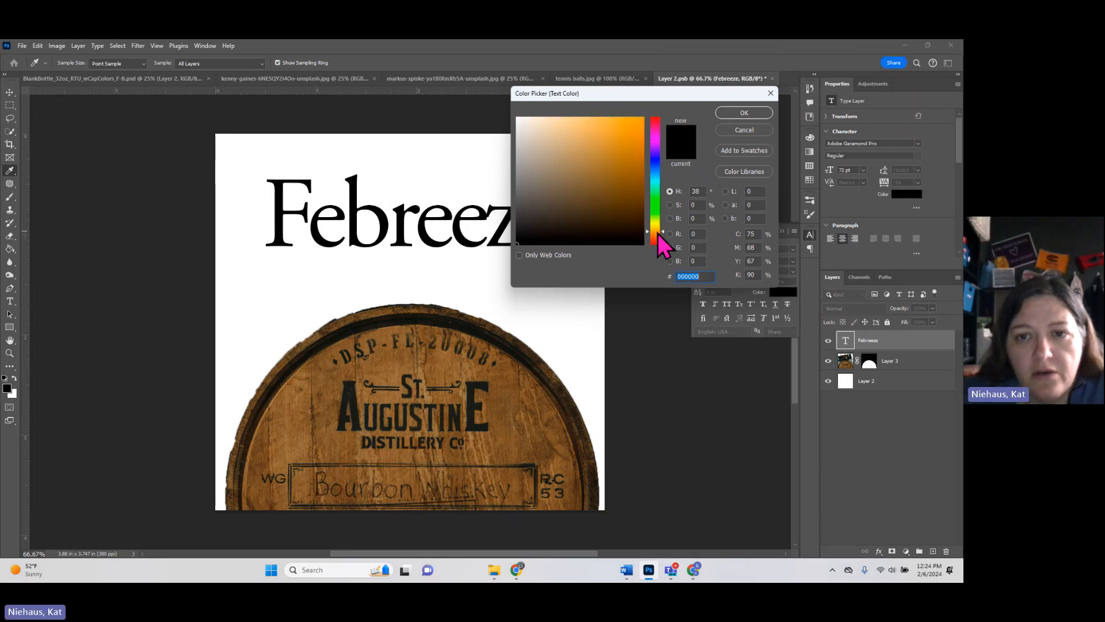
click(618, 118)
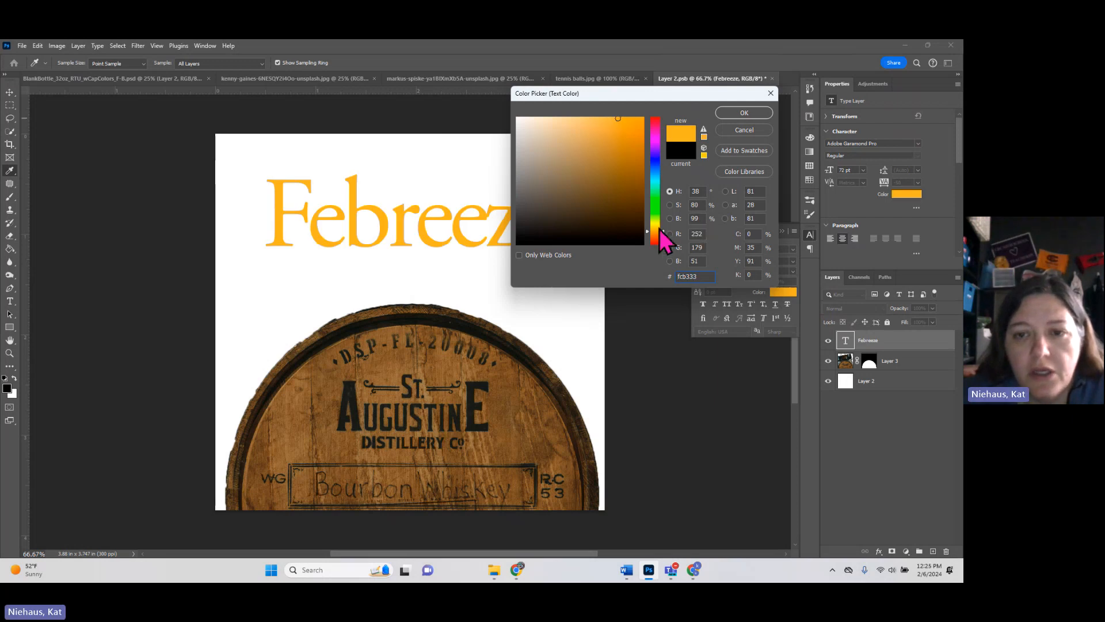
click(743, 114)
key(v)
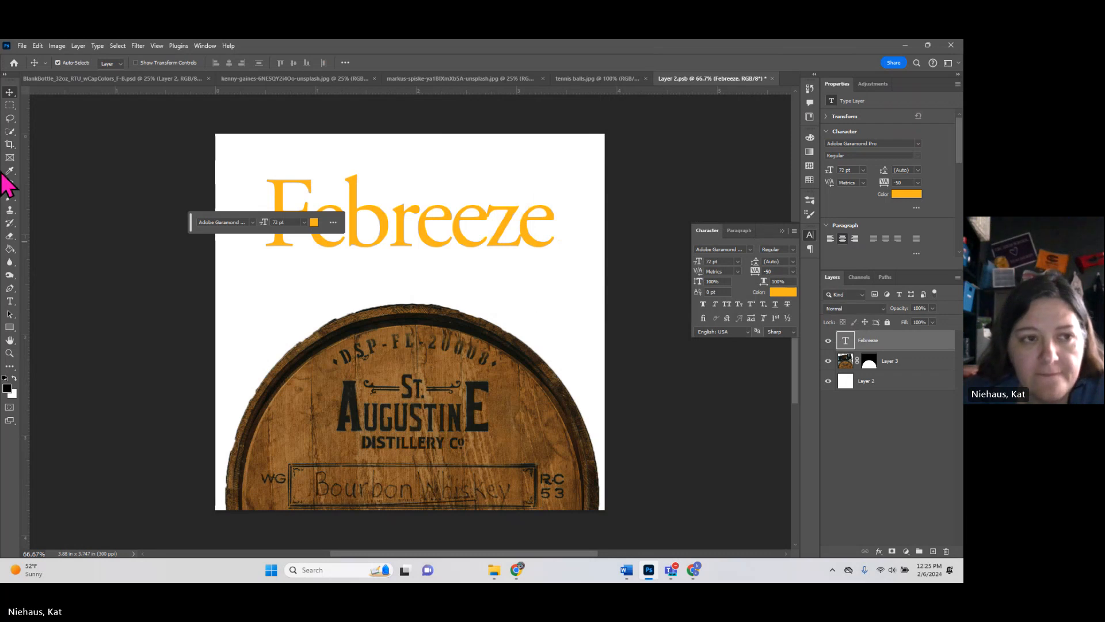
click(702, 479)
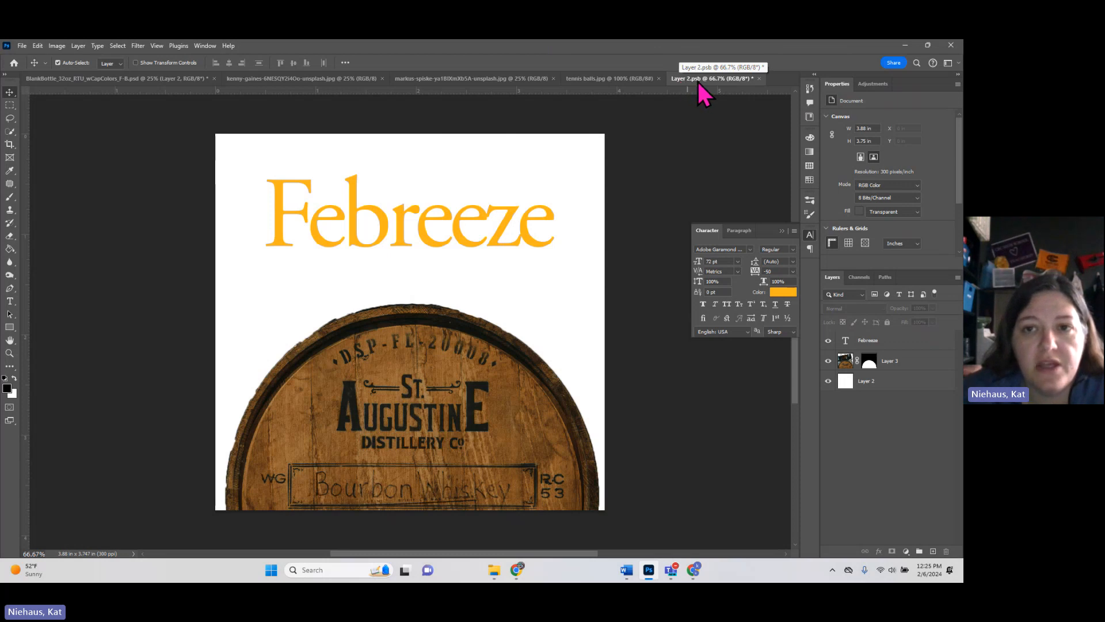
Step: Close Layer 2.psb with its changes saved and return to the BlankBottle_32oz_RTU_wCapColors_F-B.psd document
click(759, 78)
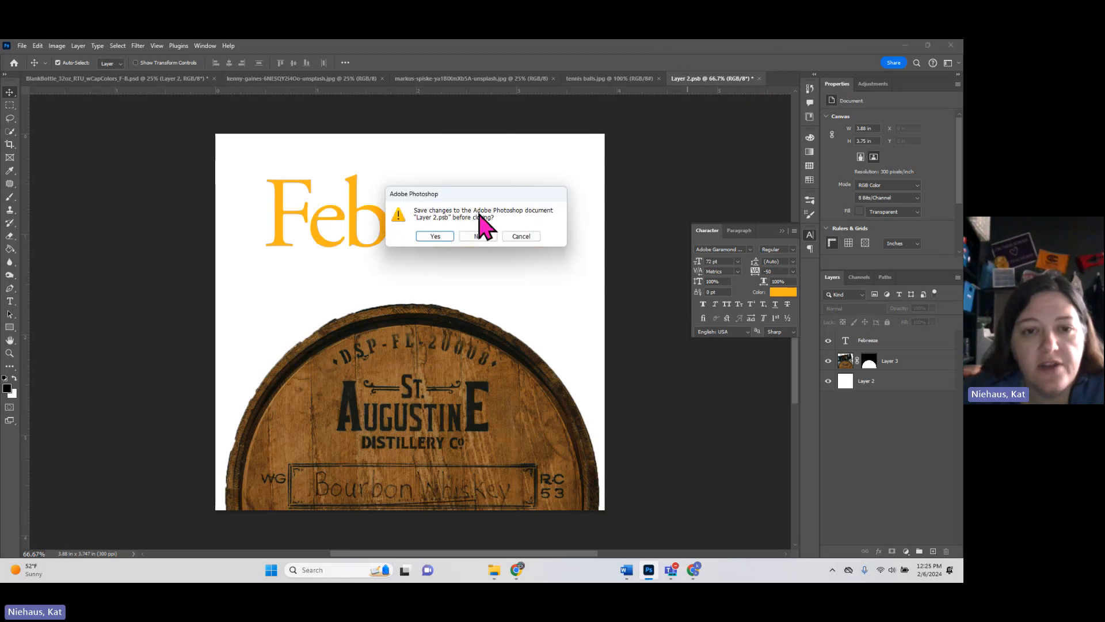
click(436, 237)
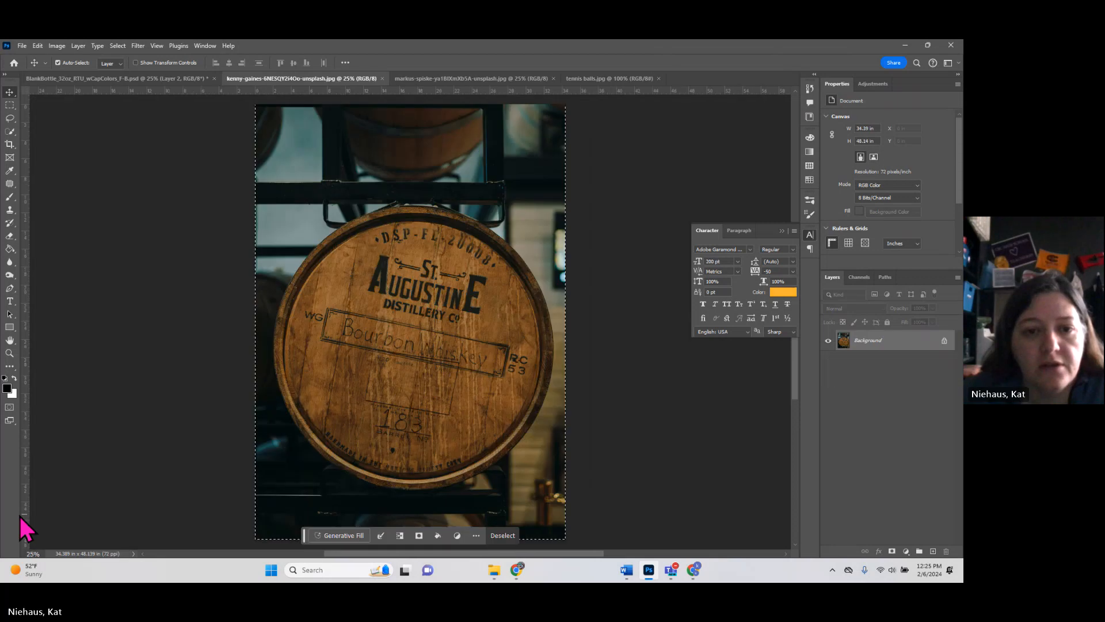
click(150, 78)
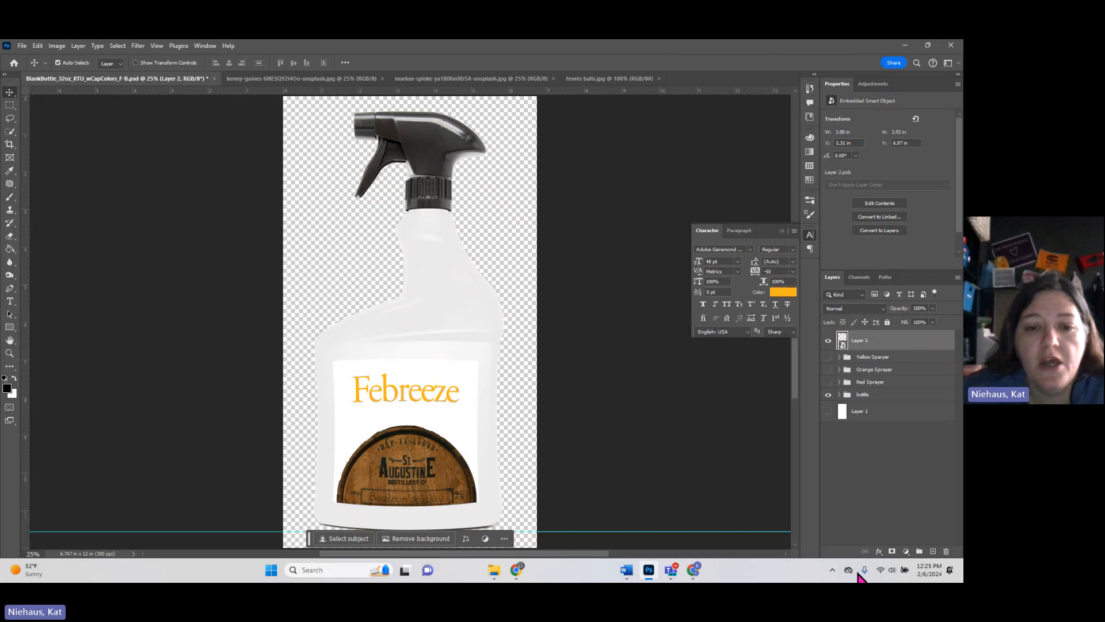
Step: Preview the bottle with the Red Sprayer group shown, and hide the group again
click(828, 382)
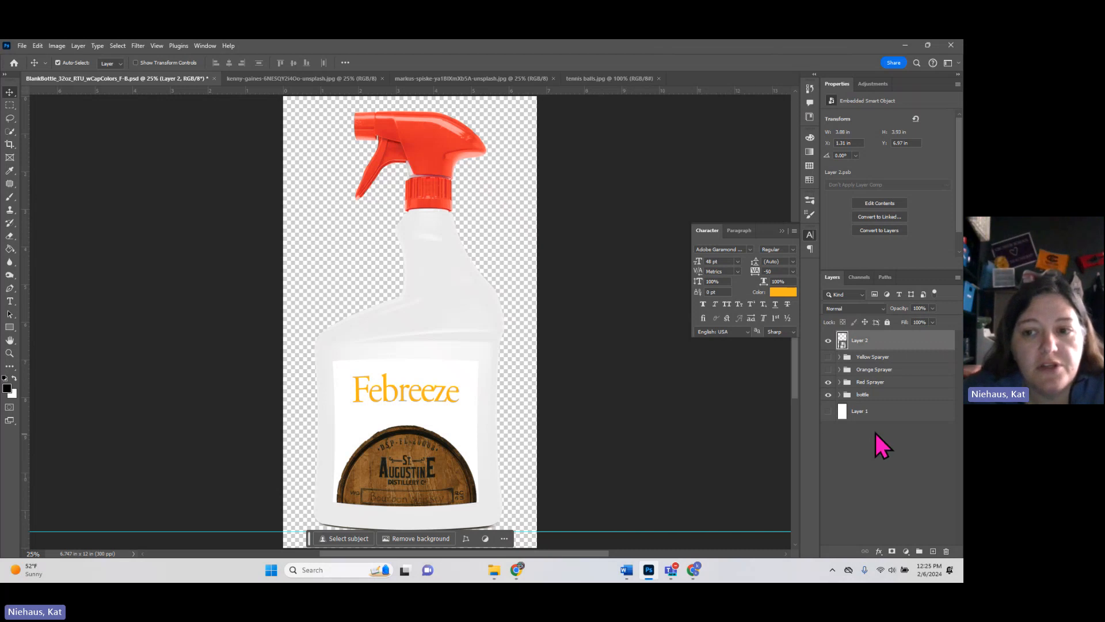
click(828, 382)
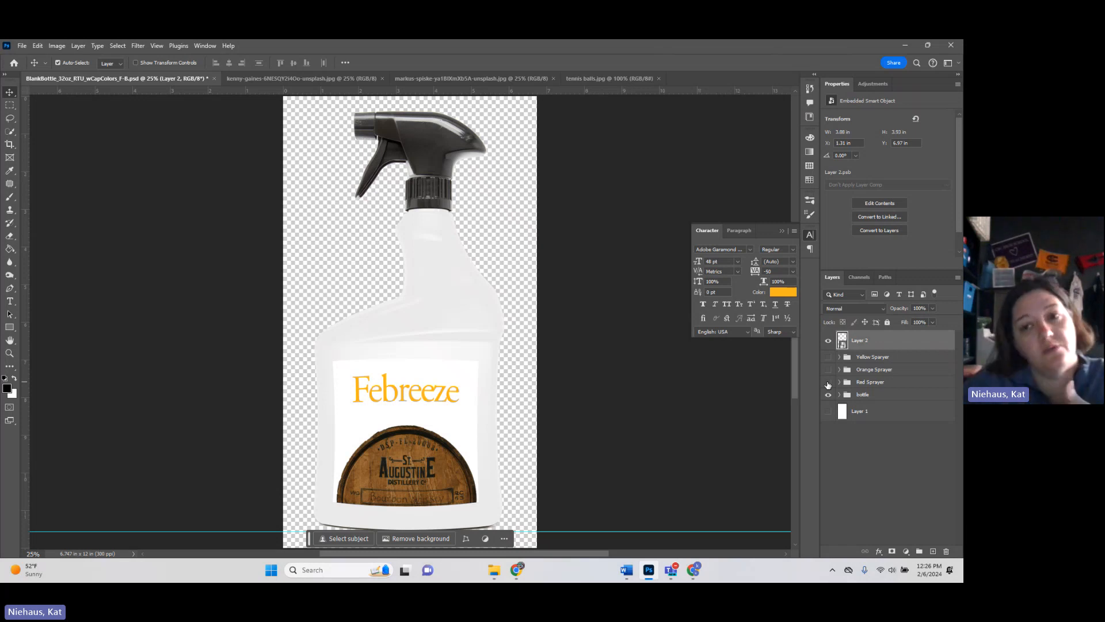
Step: Open the contents of the Layer 2 smart object and paste the entire tennis balls.jpg image into Layer 2.psb
double_click(842, 343)
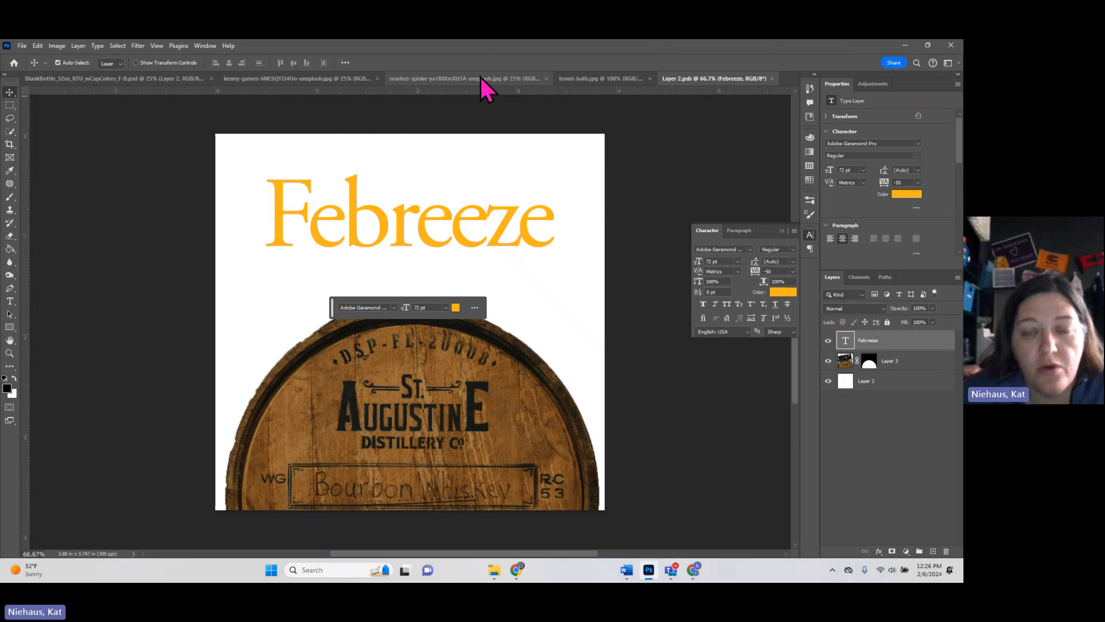
click(578, 81)
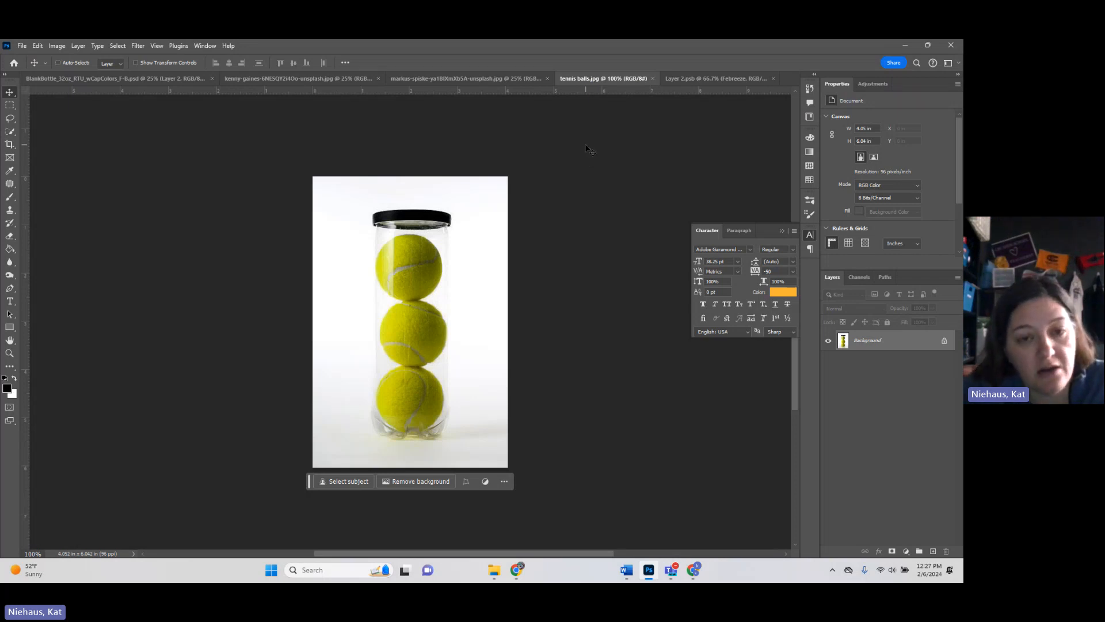
key(ctrl+a)
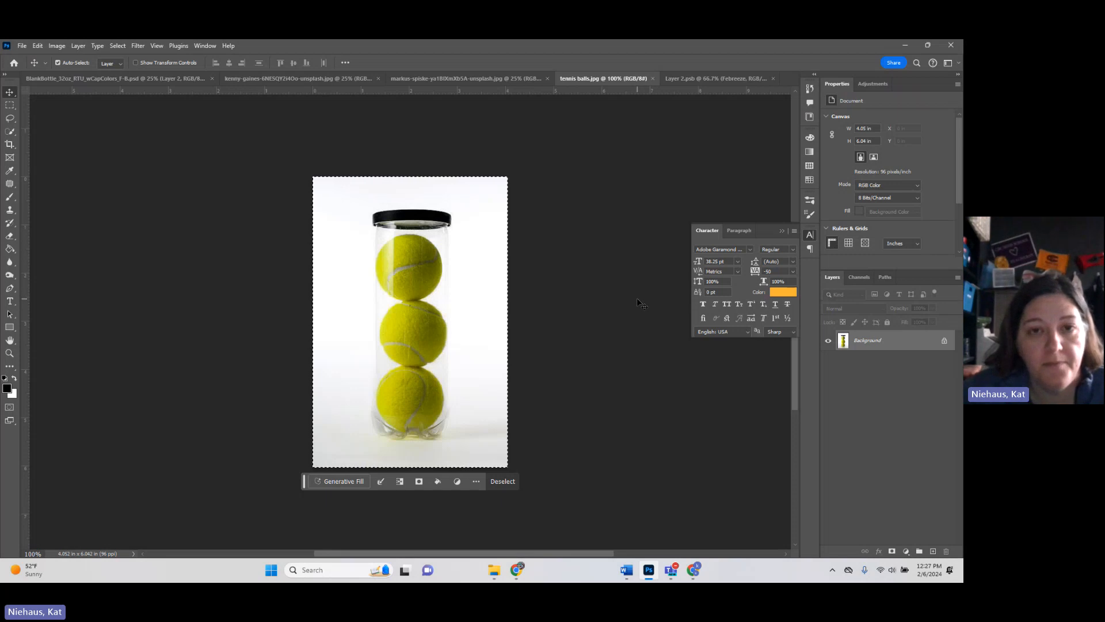
click(712, 90)
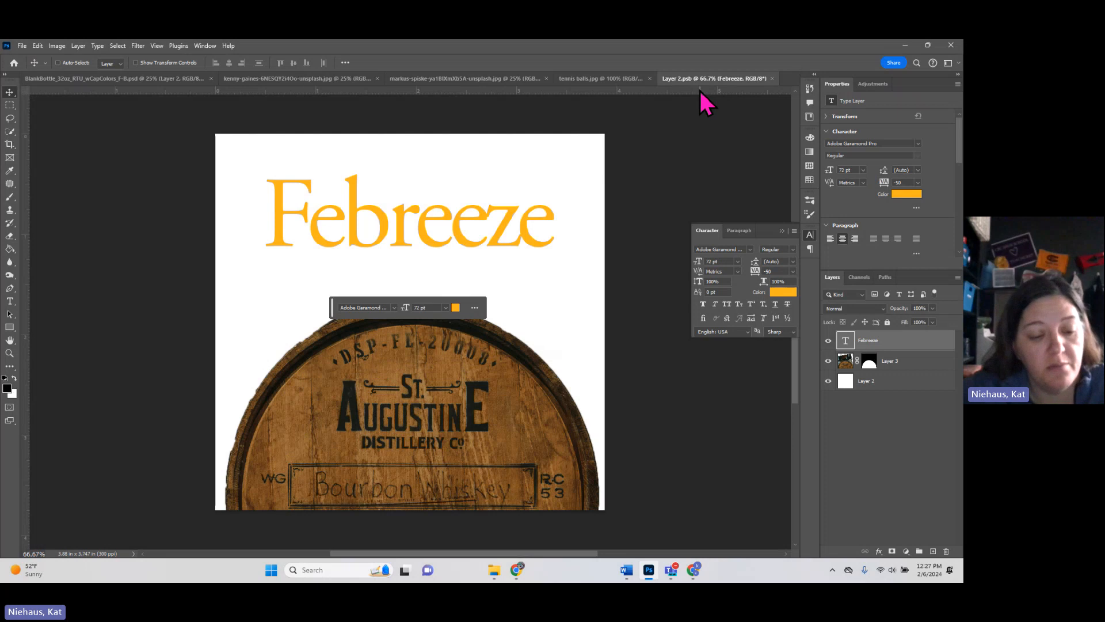
key(ctrl+v)
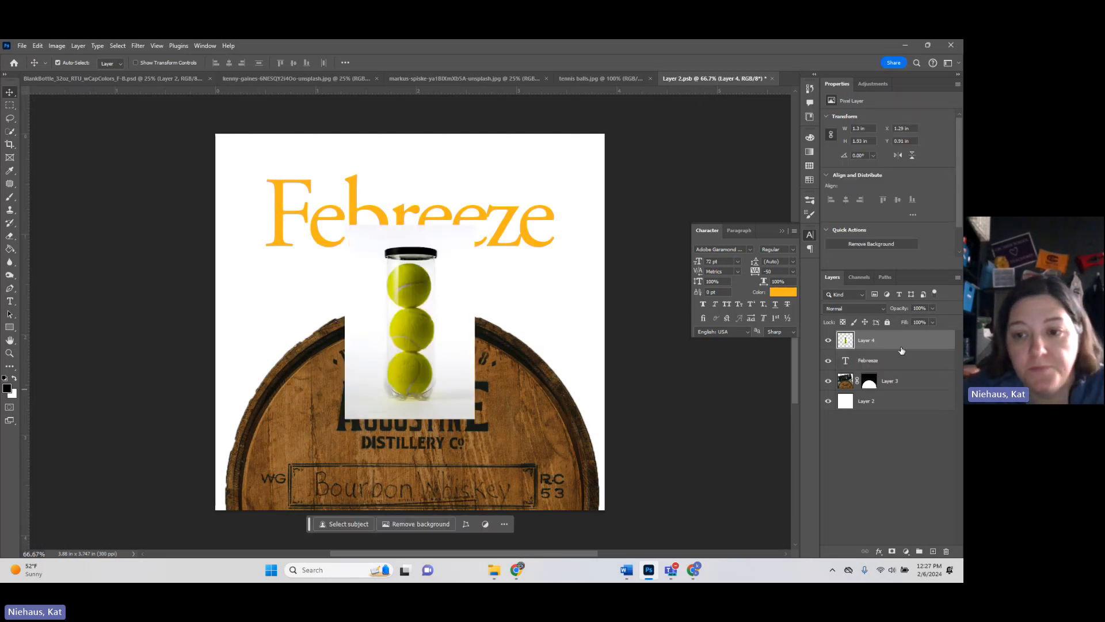
Step: Move the pasted tennis ball layer below the Febreeze text and hide the barrel layer, Layer 3
drag(901, 351, 907, 375)
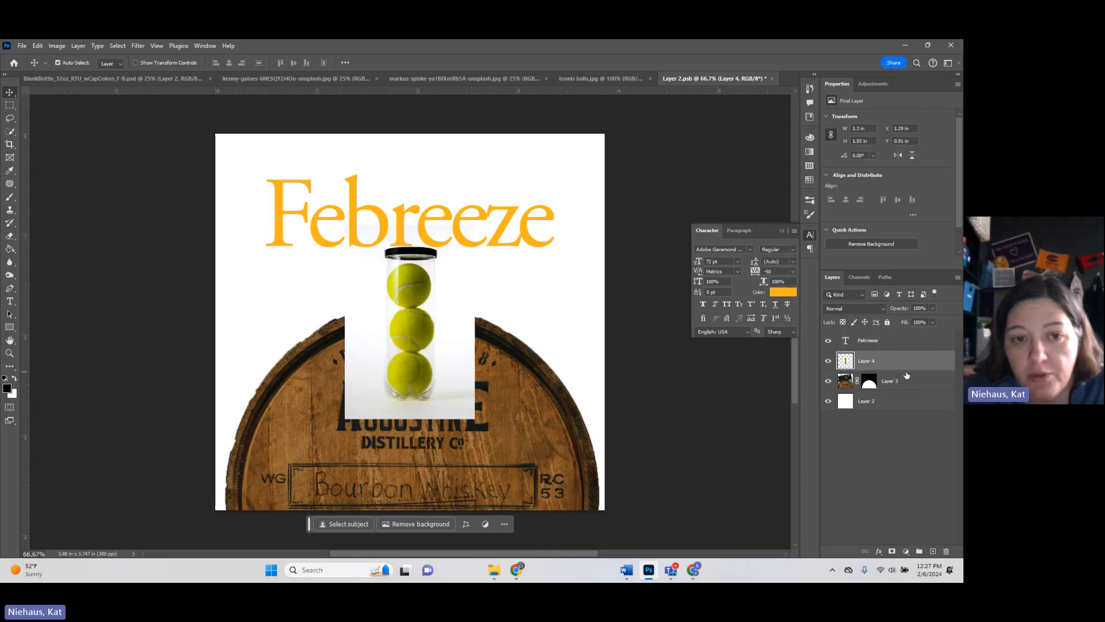
click(828, 382)
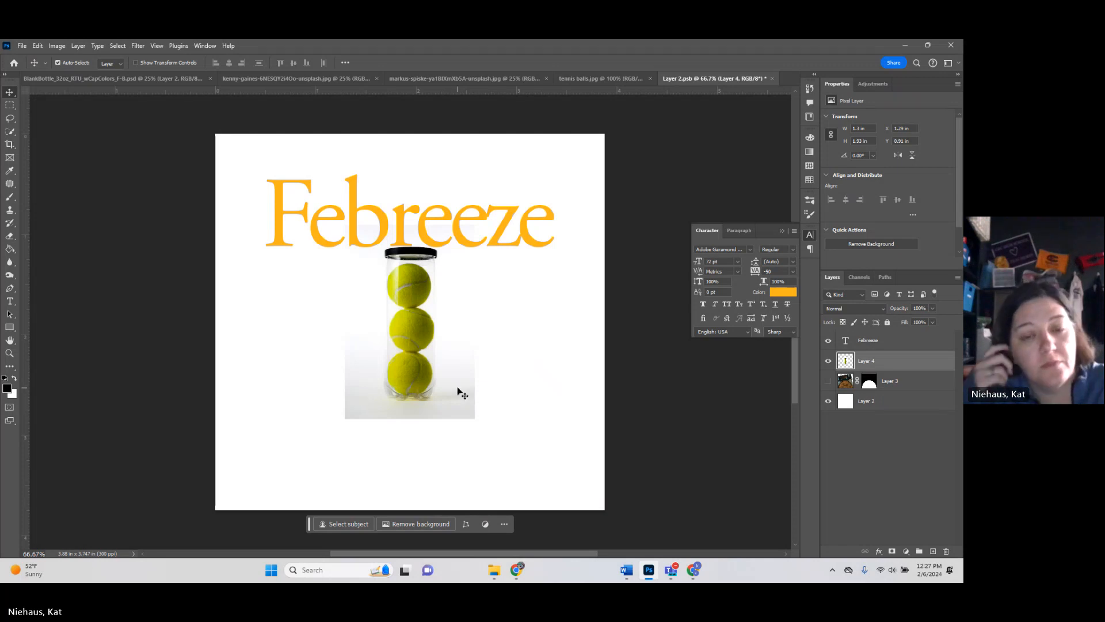
Step: Scale the tennis ball layer proportionally to about 305% and position the stacked balls along the label's left edge, slightly cropped by it
key(ctrl)
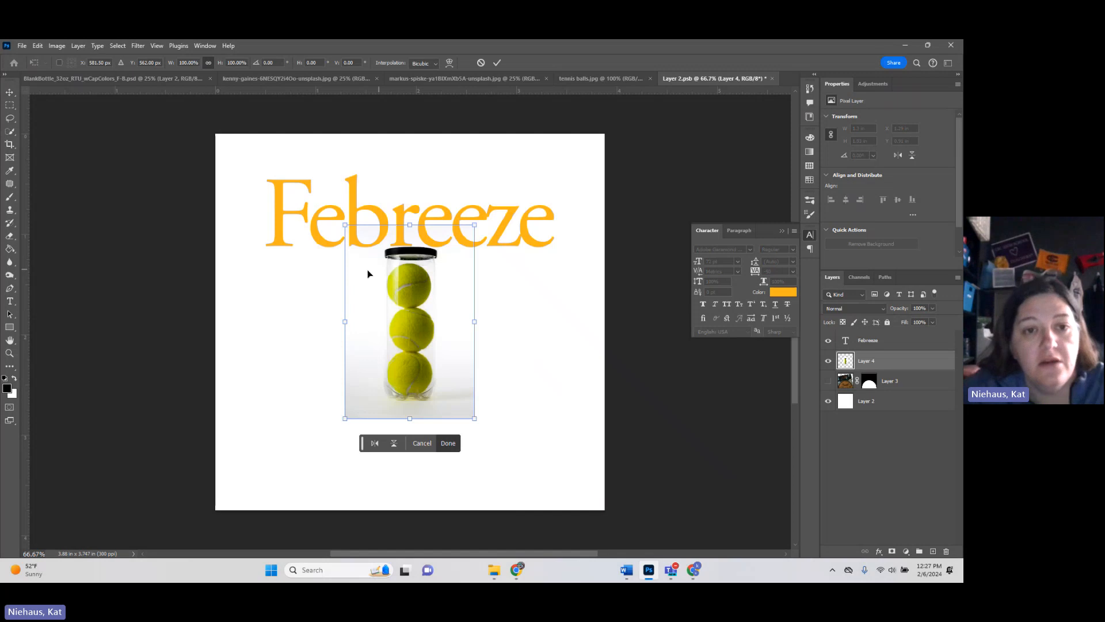
key(ctrl+t)
drag(344, 225, 206, 111)
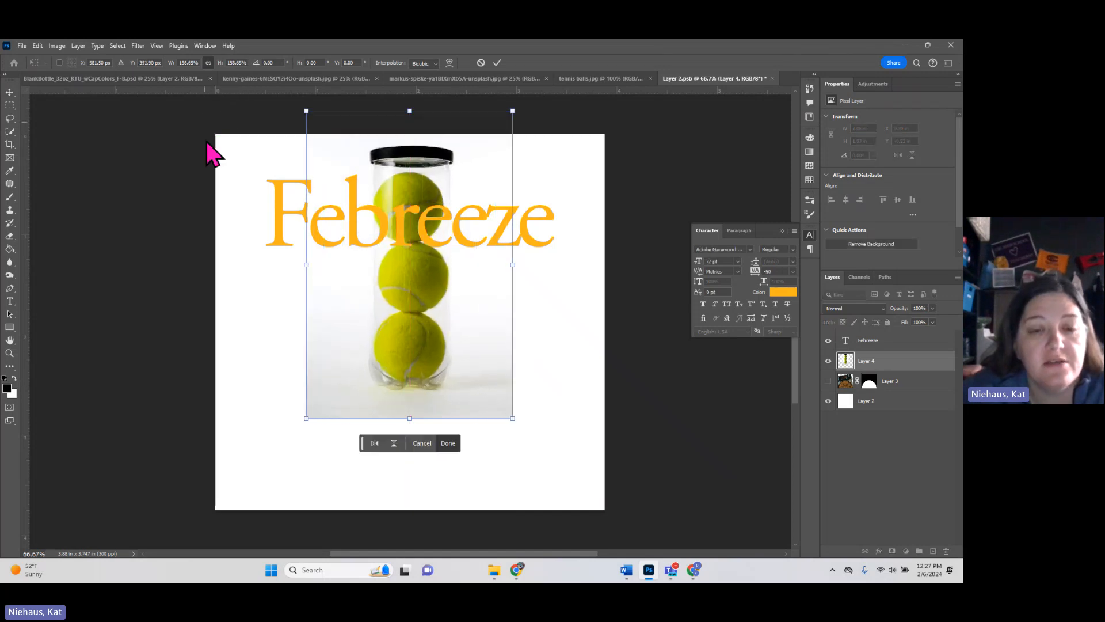
drag(306, 419, 225, 540)
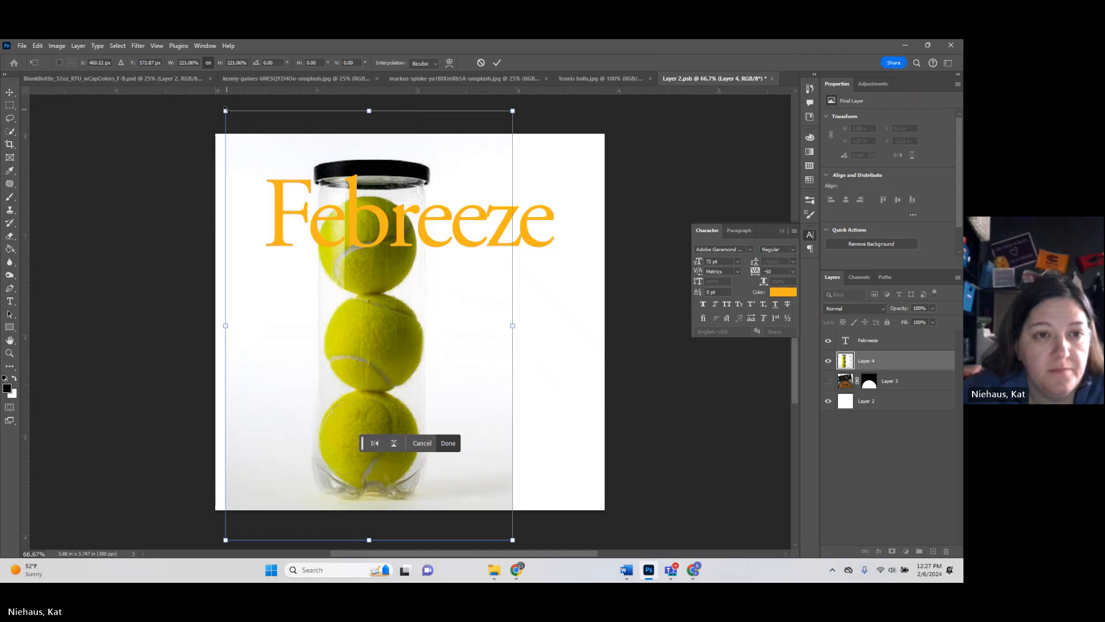
drag(225, 110, 201, 92)
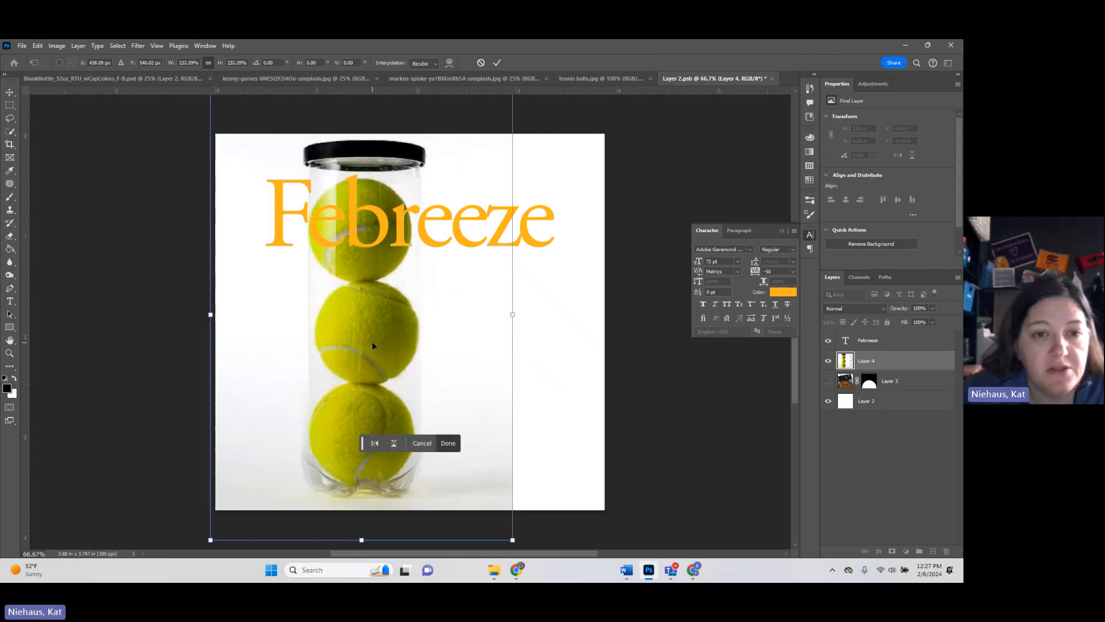
drag(373, 343, 254, 341)
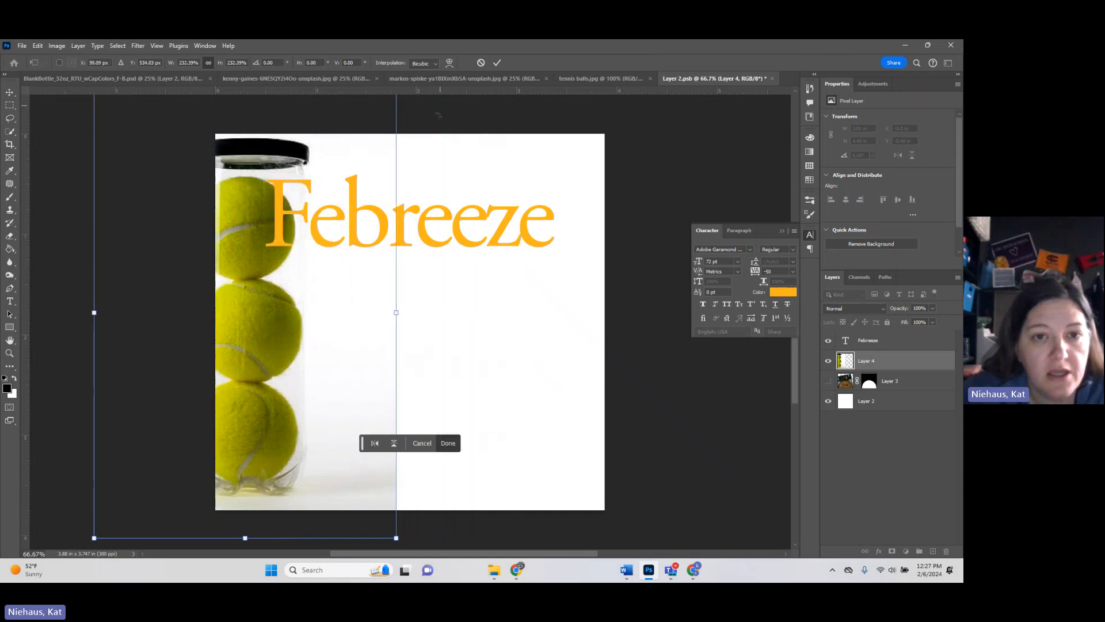
drag(396, 313, 491, 329)
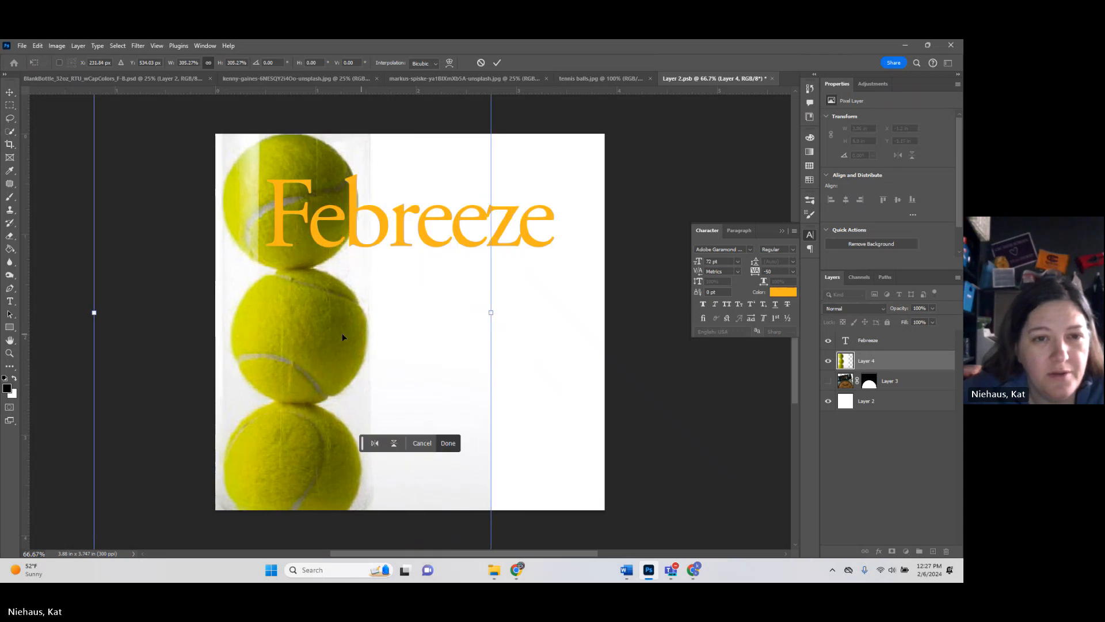
drag(330, 334, 314, 333)
key(Return)
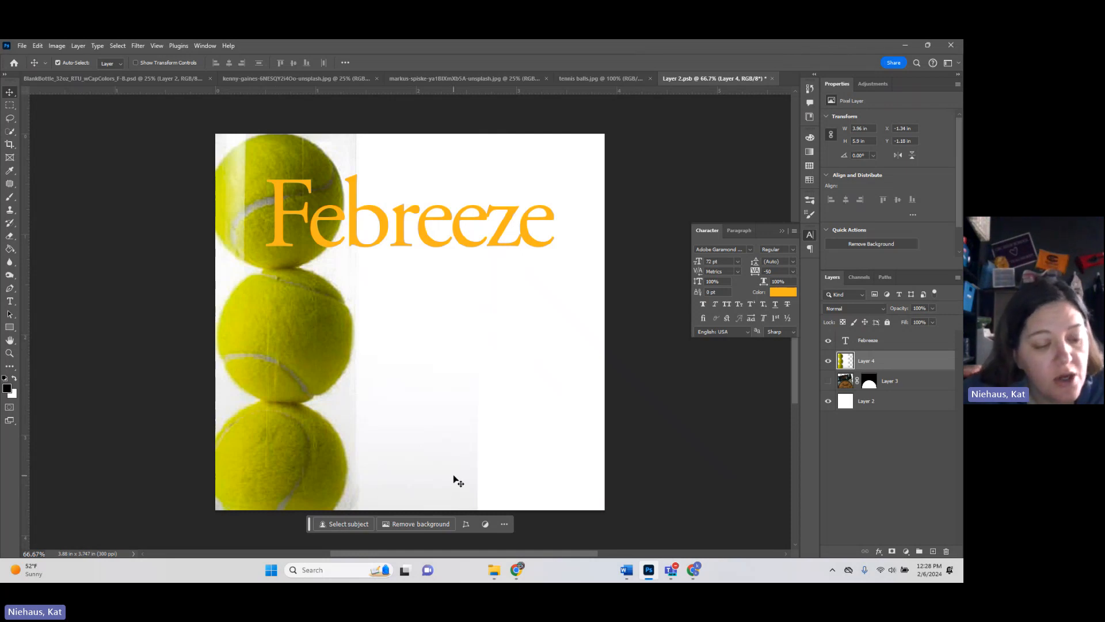
key(ctrl+t)
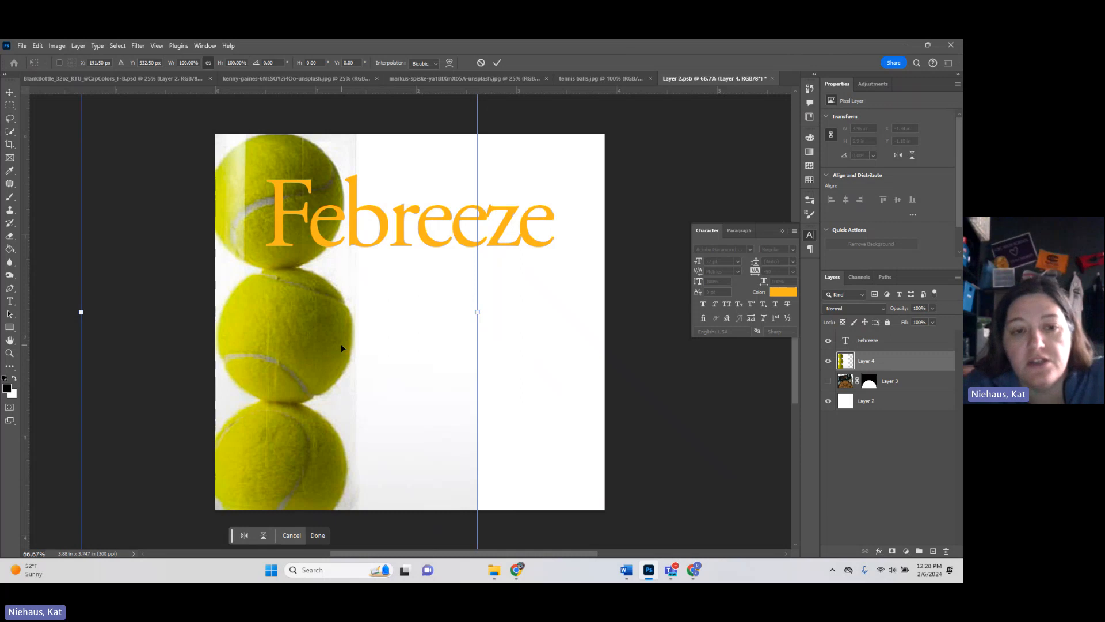
key(Return)
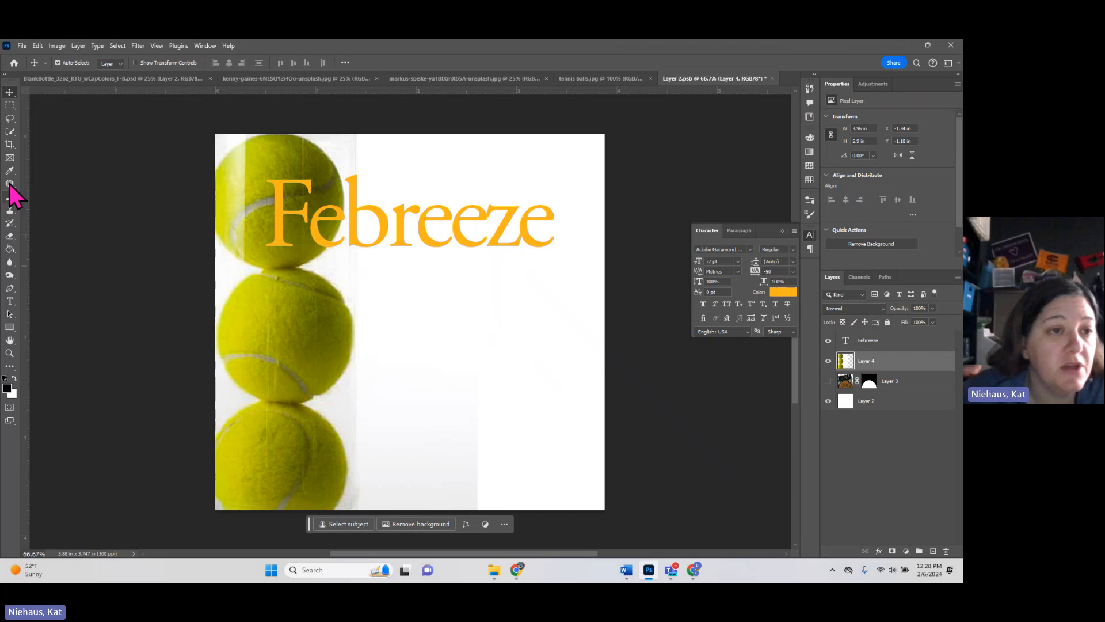
Step: Select the background around the tennis balls with the Quick Selection tool, including the gaps beside the balls along the left edge
click(10, 131)
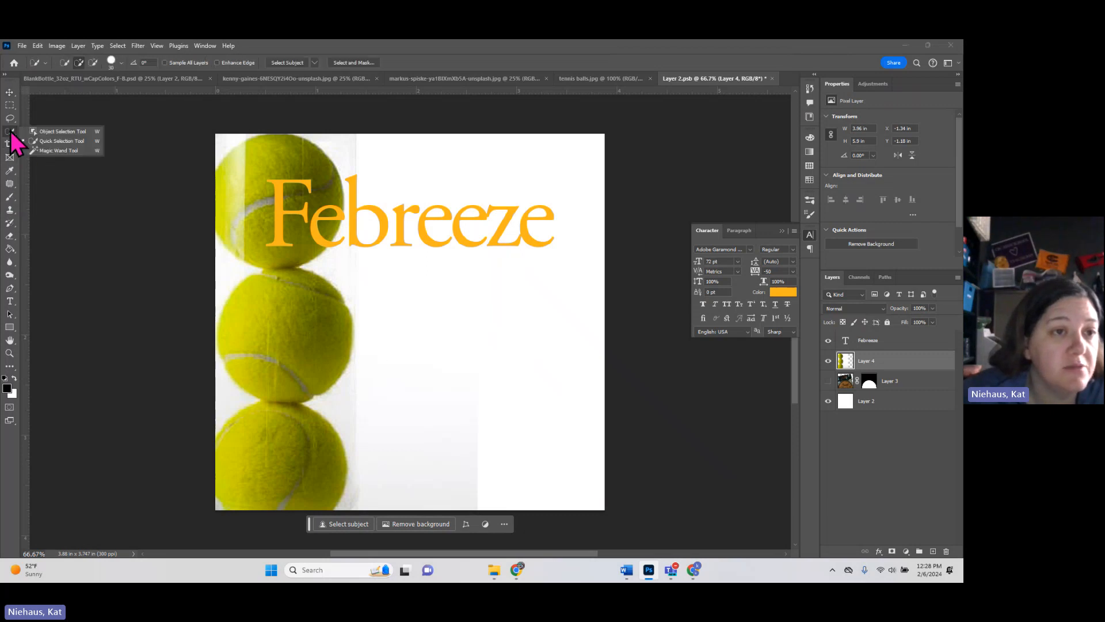
mouse_move(394, 502)
mouse_down()
mouse_move(349, 400)
mouse_move(365, 384)
mouse_move(384, 303)
mouse_up()
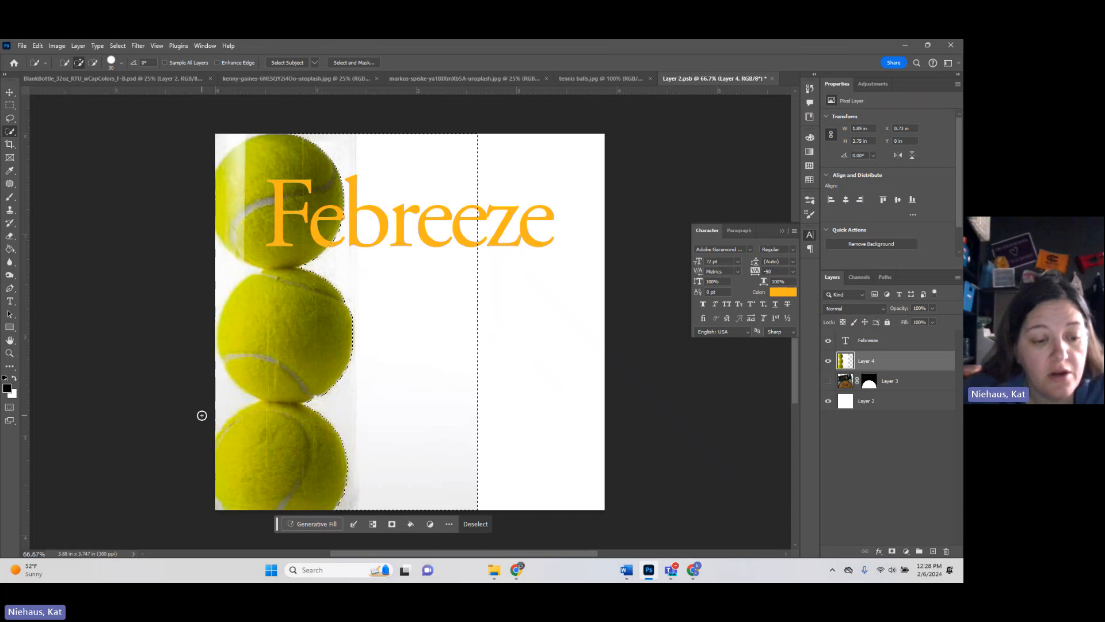
drag(206, 413, 224, 398)
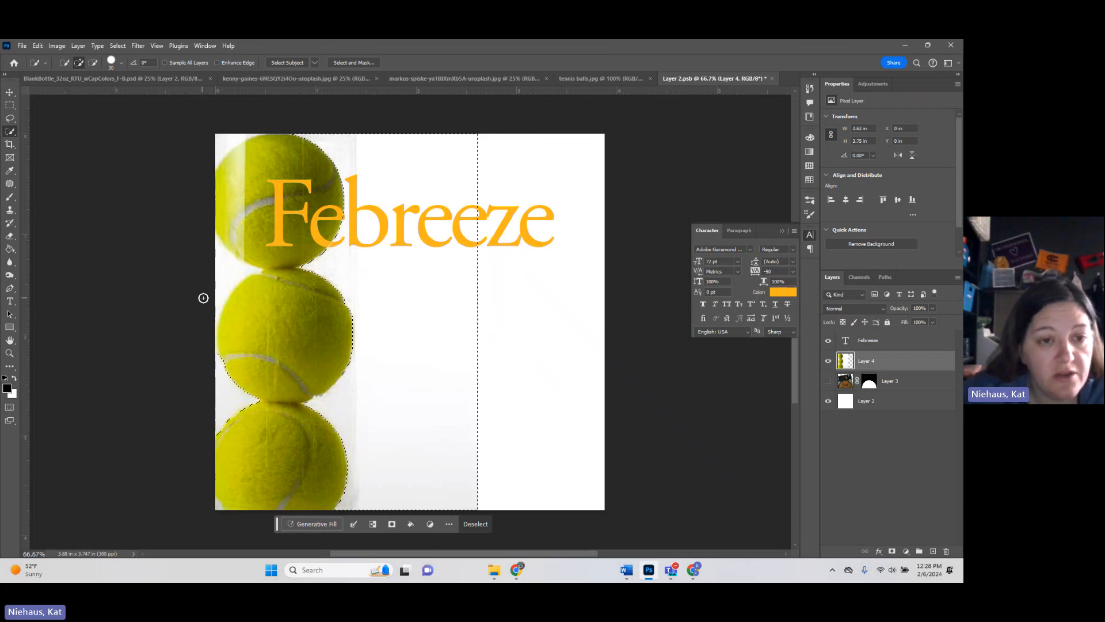
mouse_move(203, 298)
mouse_down()
mouse_move(228, 276)
mouse_move(187, 159)
mouse_move(228, 140)
mouse_up()
click(213, 512)
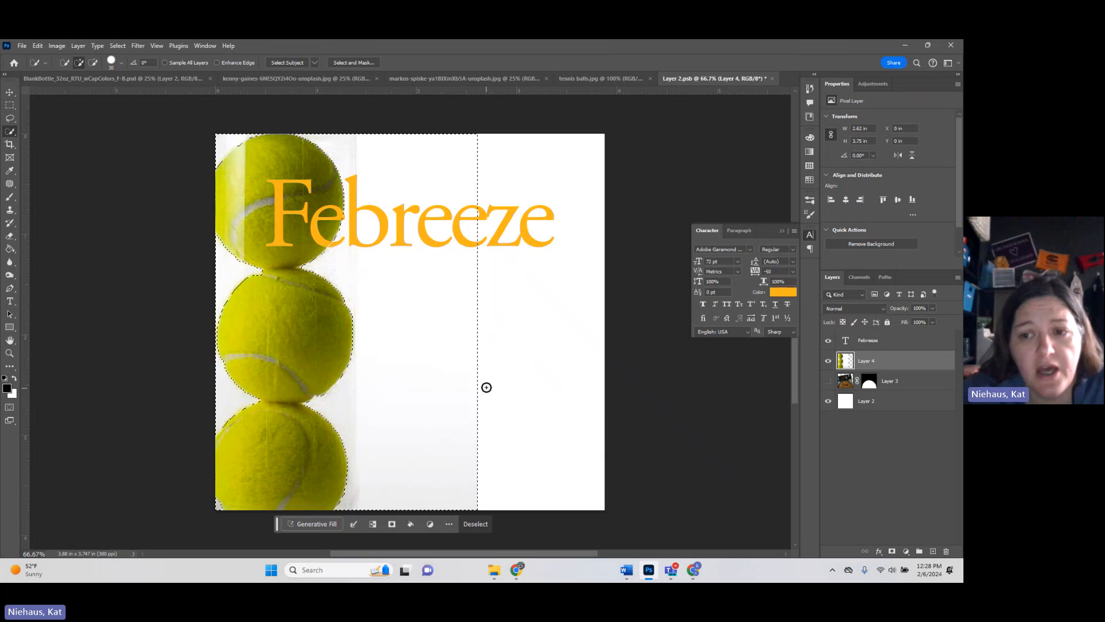
drag(486, 387, 502, 387)
key(ctrl+z)
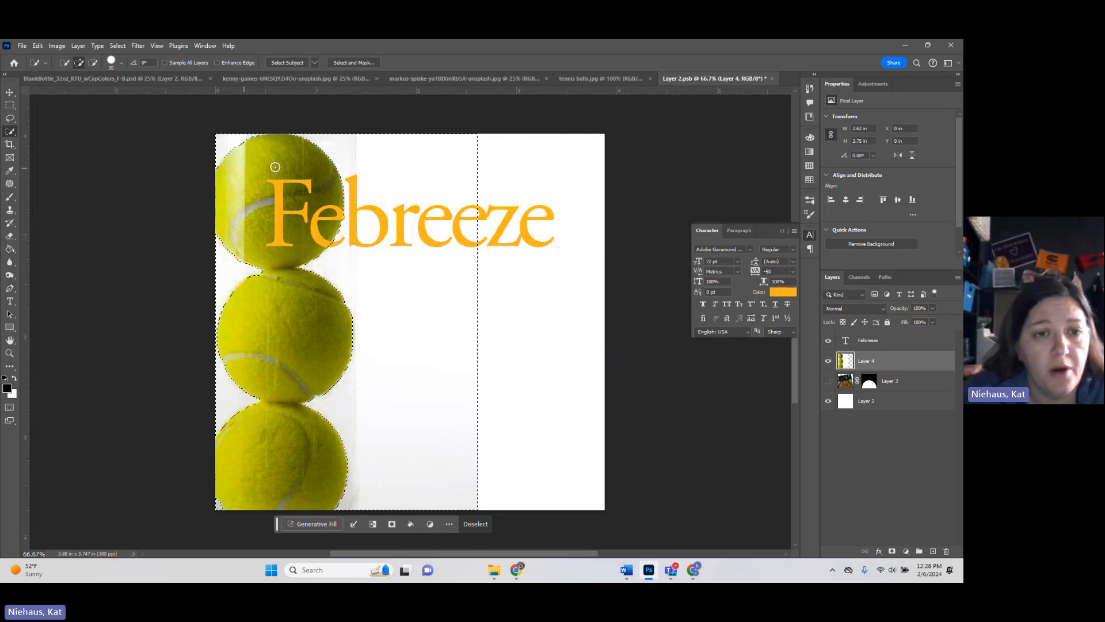
Step: Invert the selection and add a layer mask to Layer 4 so the background around the tennis balls is hidden
click(118, 47)
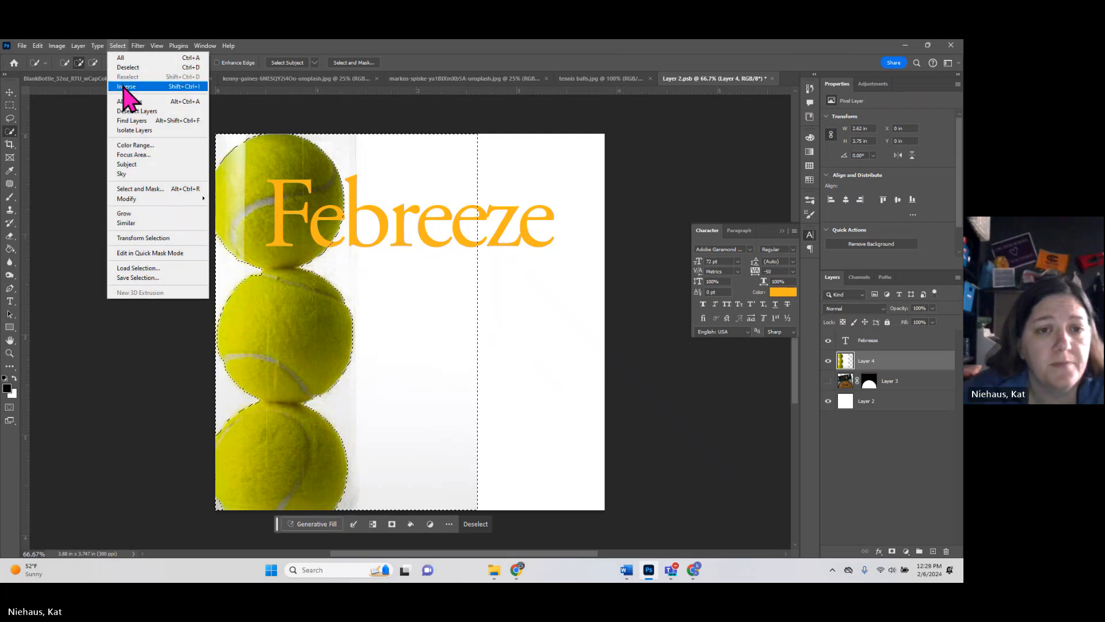
click(125, 87)
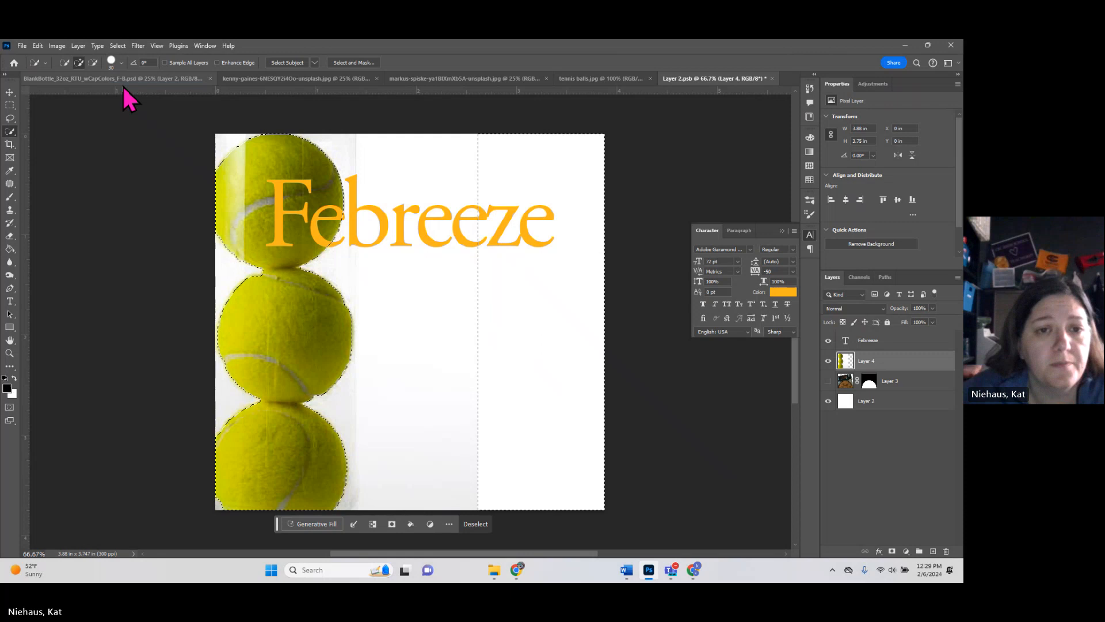
click(891, 552)
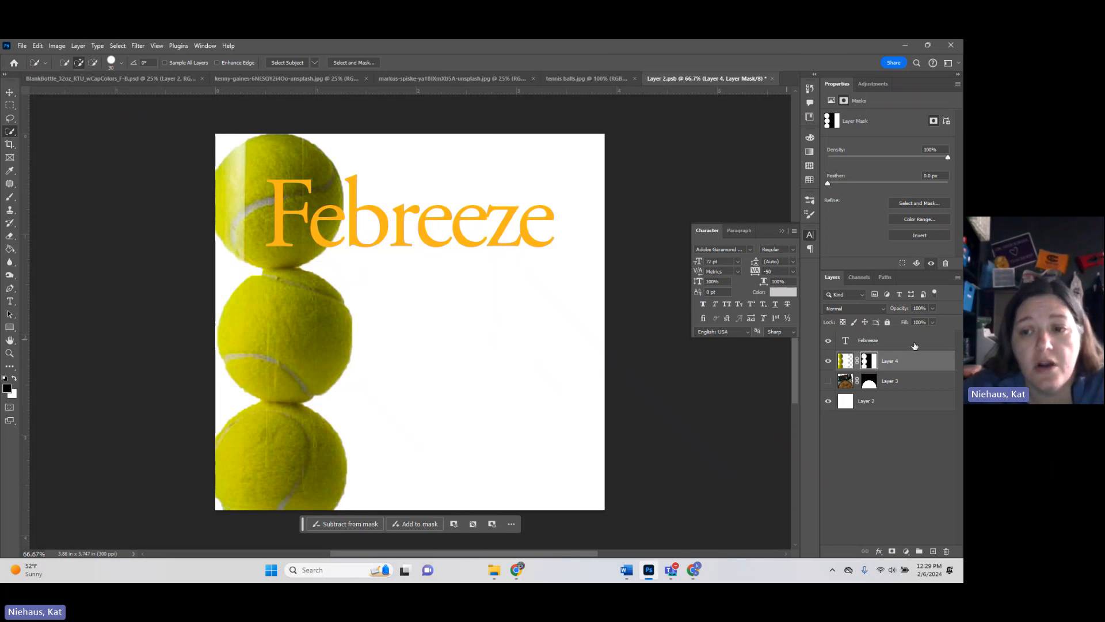
Step: Duplicate the Febreeze text layer, placing the copy above the tennis balls and leaving the original hidden below them
drag(908, 342, 905, 369)
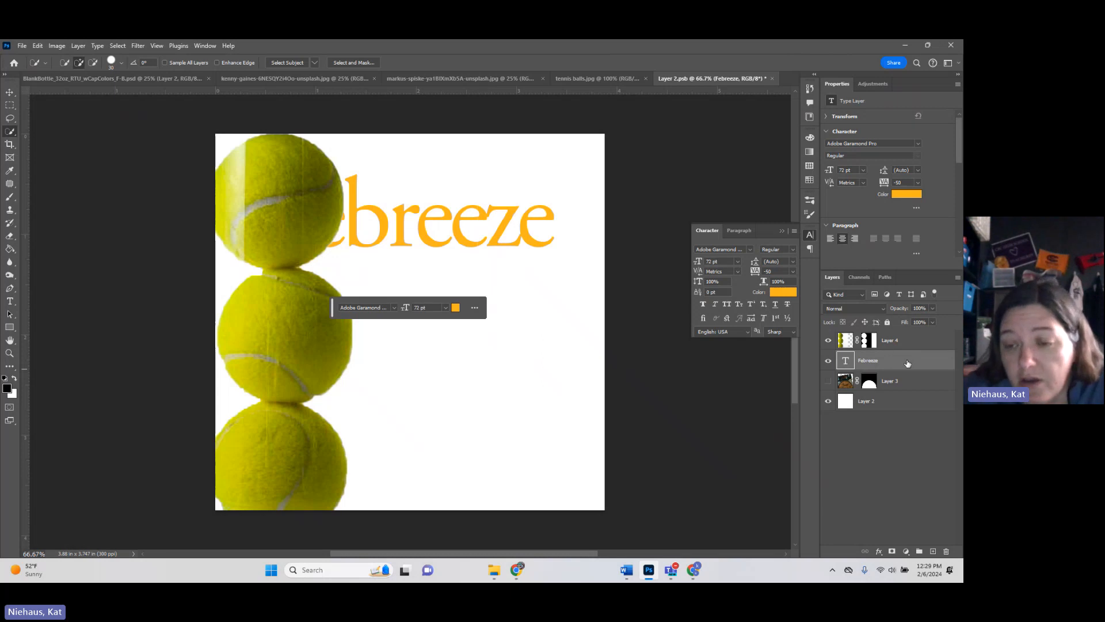
drag(908, 363, 932, 551)
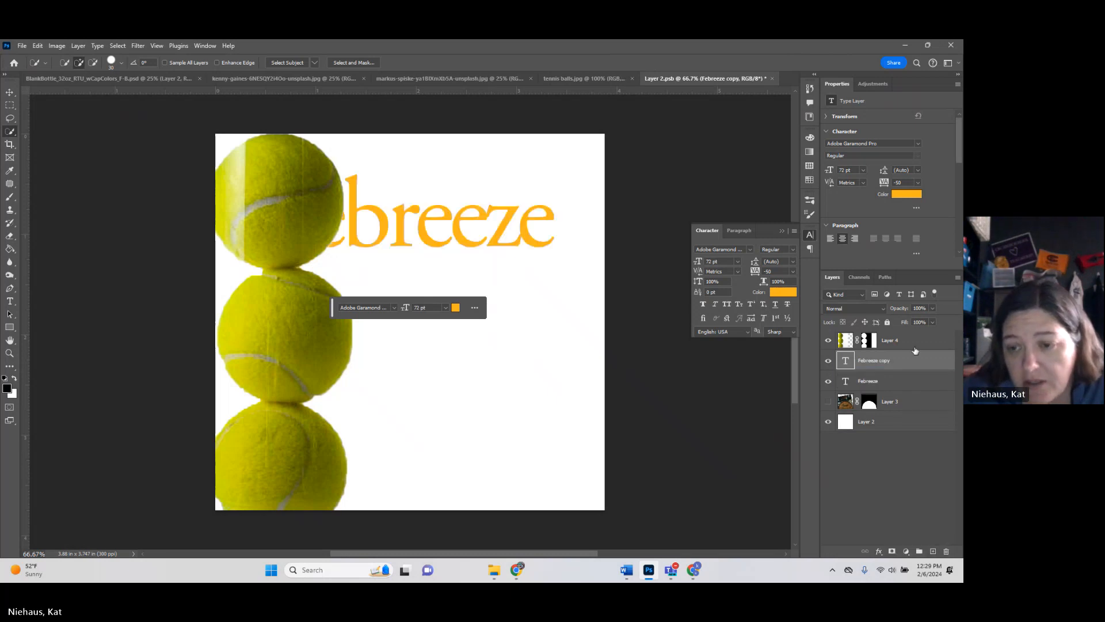
drag(914, 361, 914, 340)
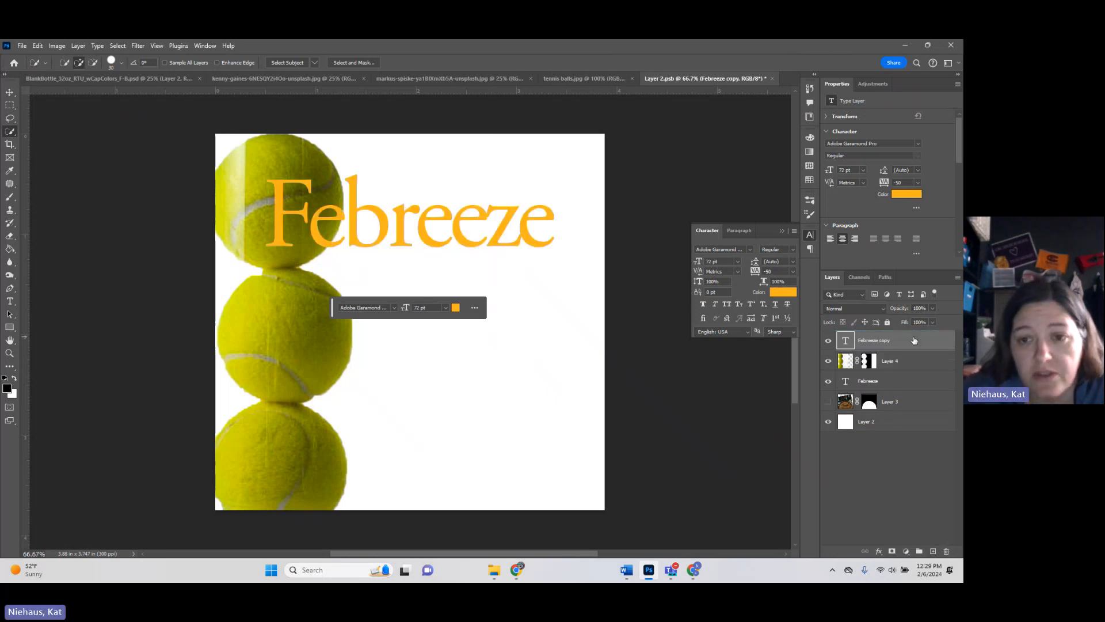
click(827, 383)
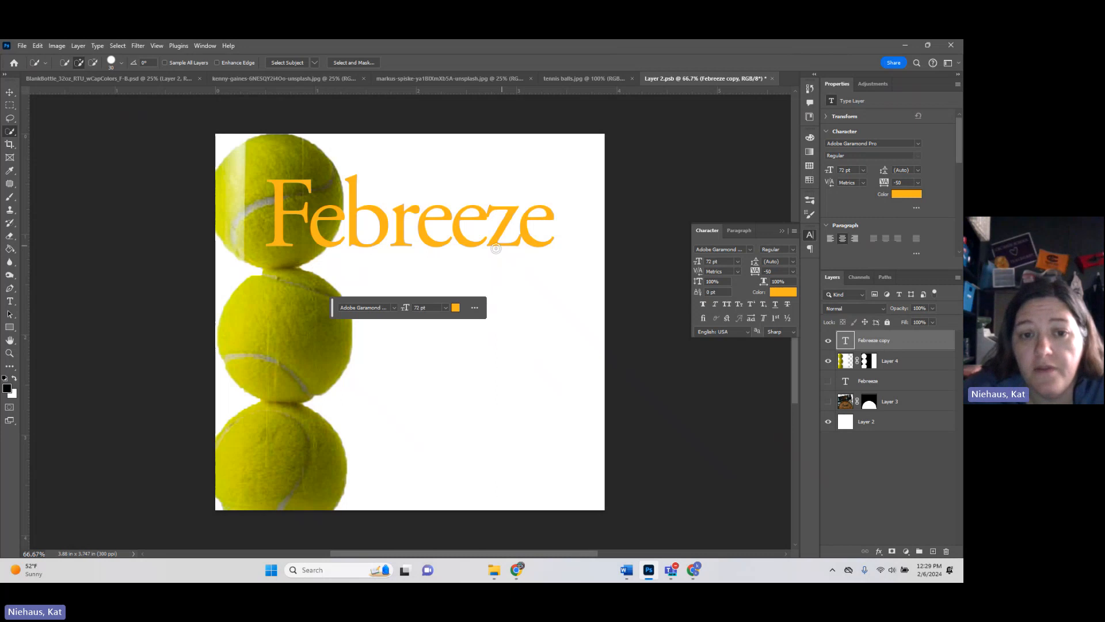
Step: Set the copied Febreeze text's color to the green 3ba41e
click(908, 195)
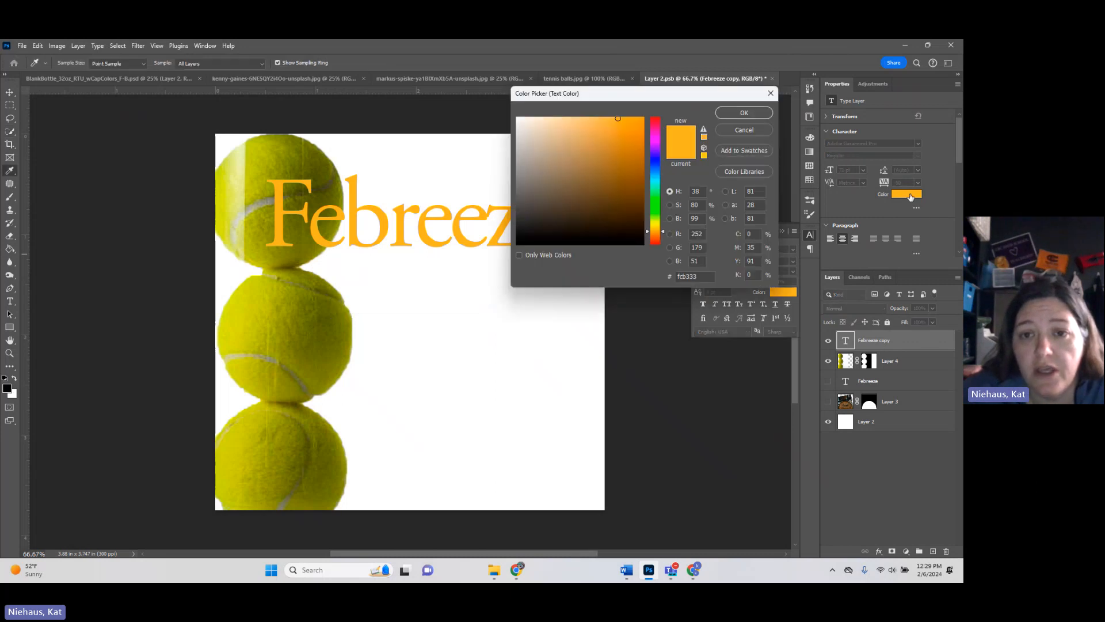
click(656, 204)
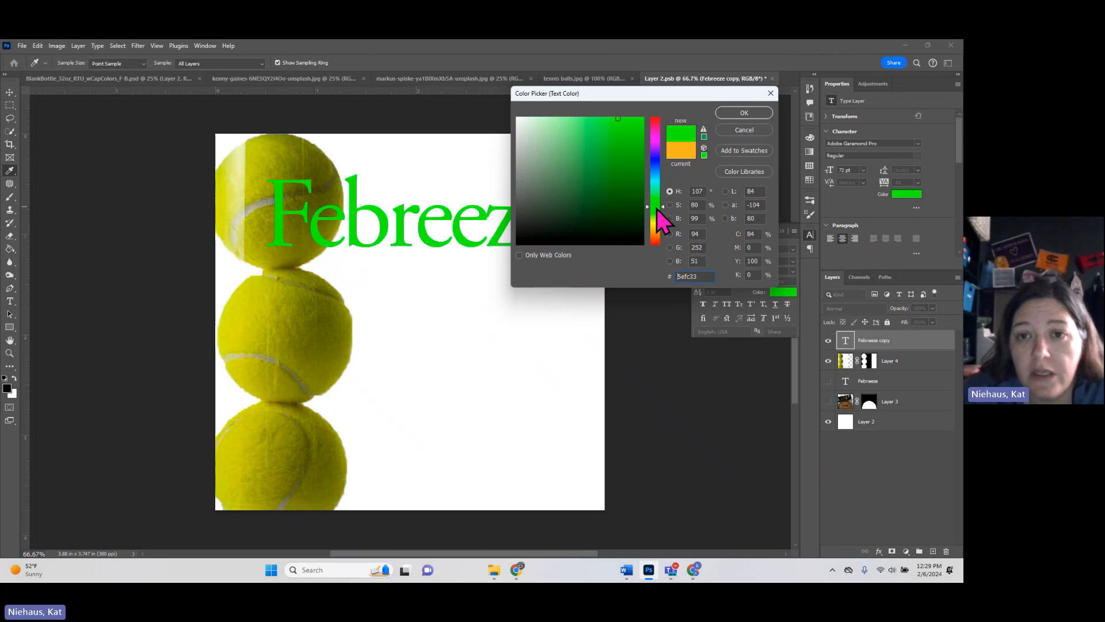
click(633, 174)
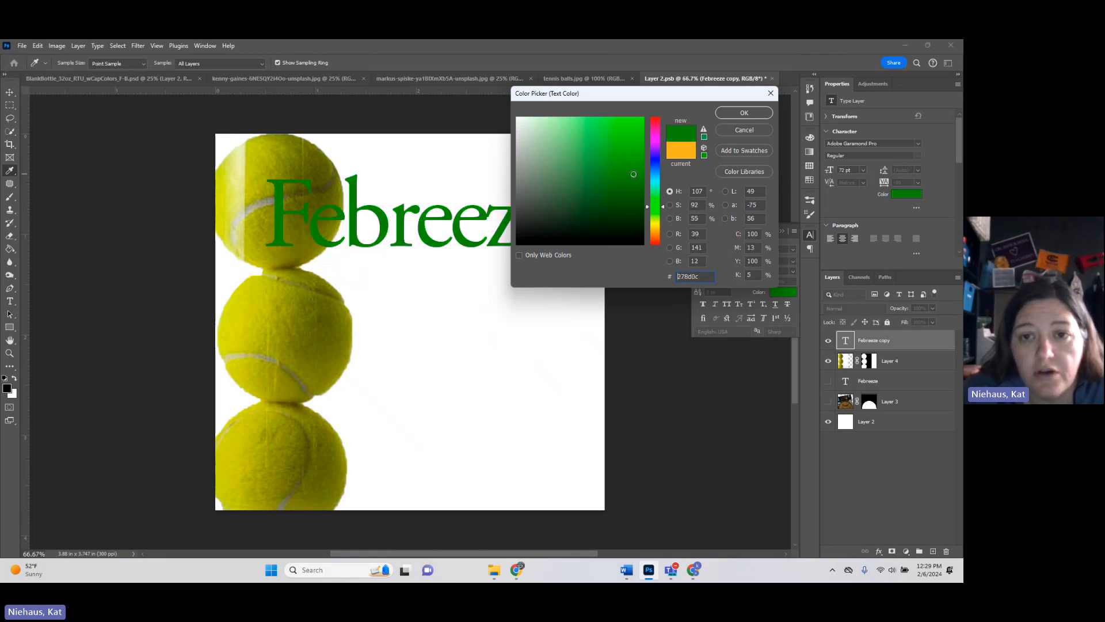
click(620, 162)
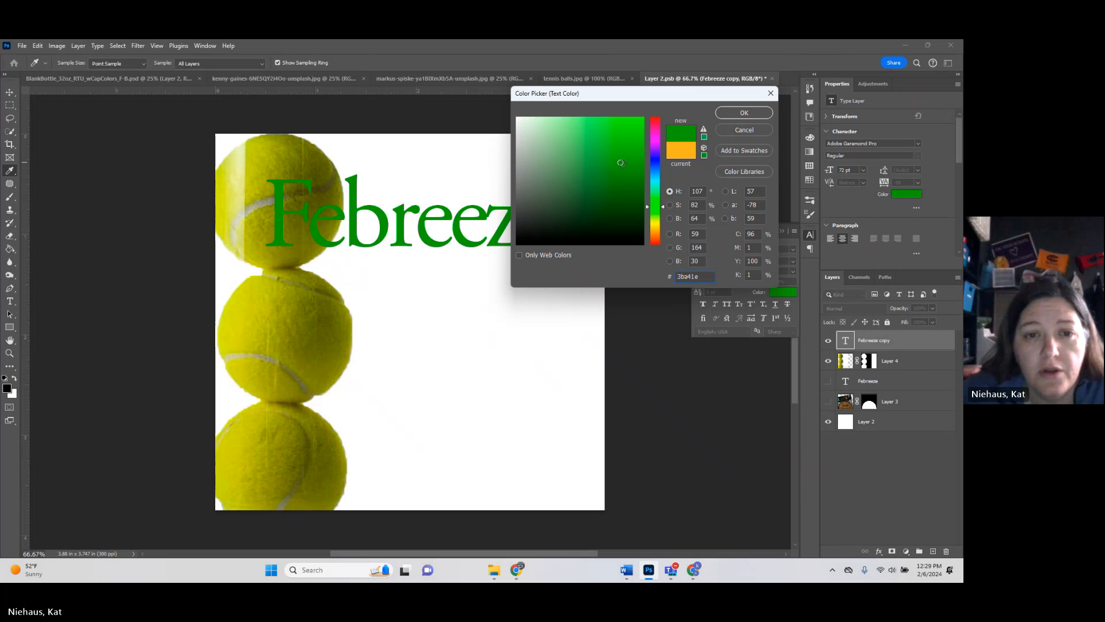
click(730, 112)
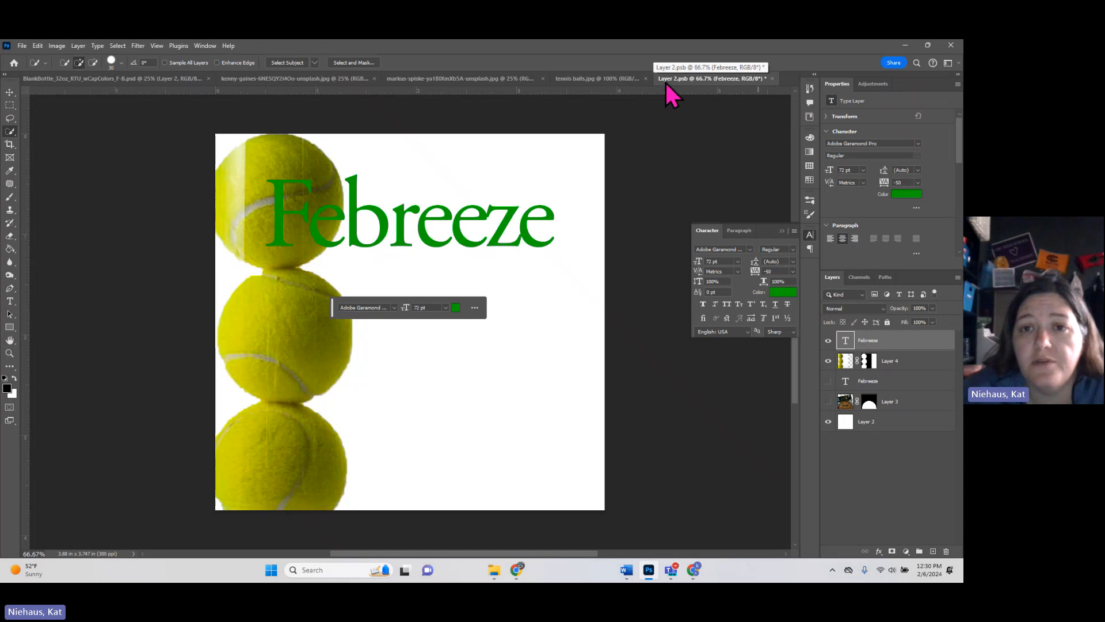
Step: Close Layer 2.psb and save its changes to the smart object
click(772, 79)
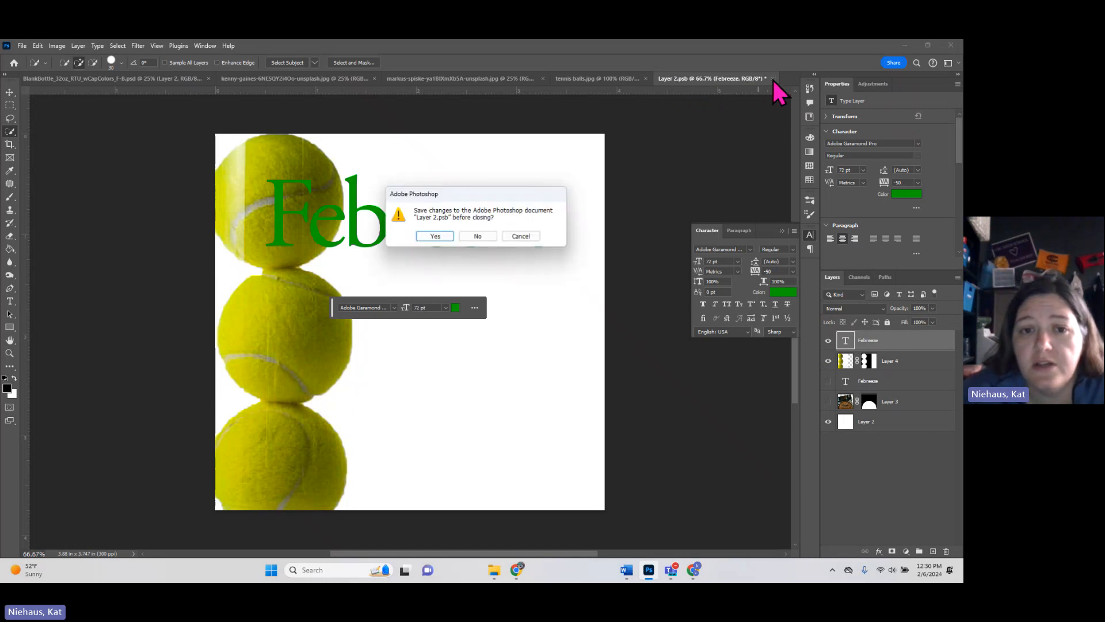
click(436, 236)
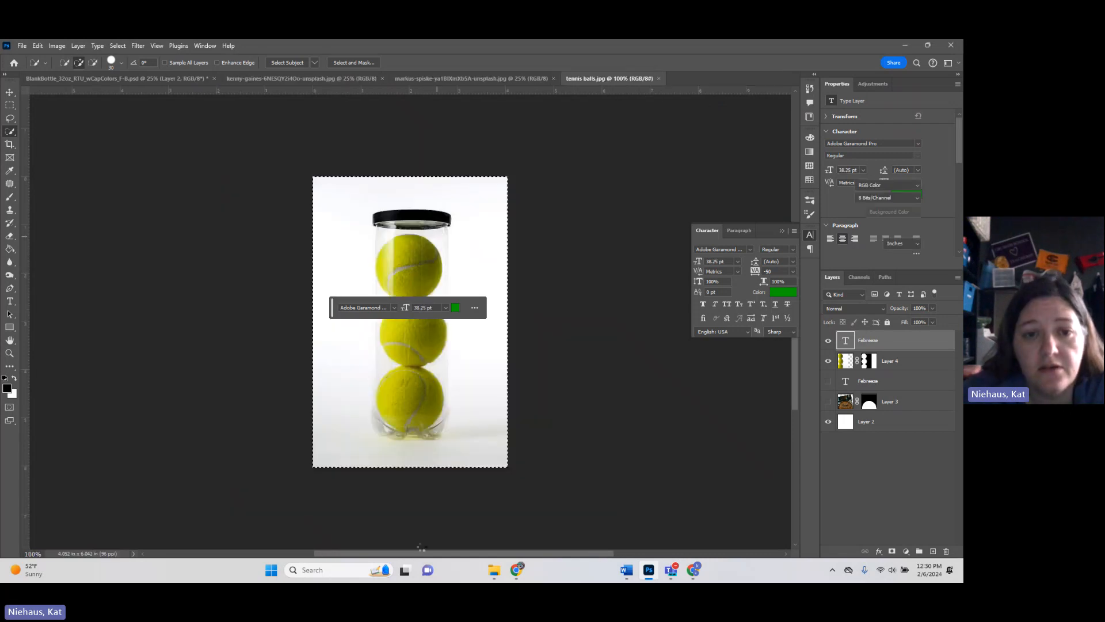
Step: In Layer 2's smart object, show the barrel and orange Febreeze text instead of the tennis balls and green text, saving and closing it
click(141, 79)
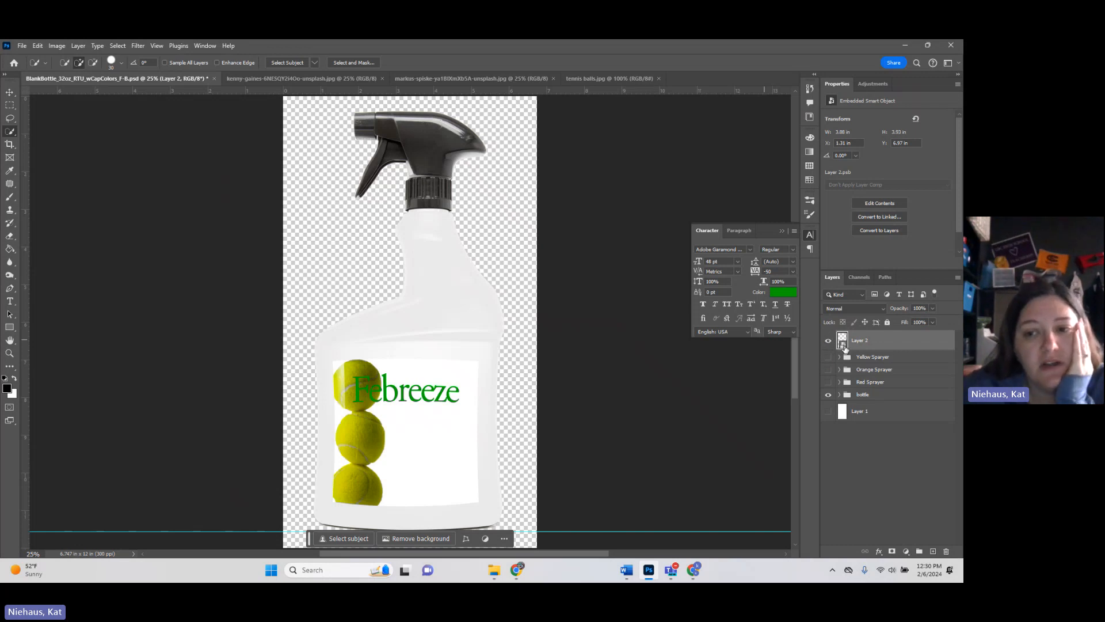
double_click(844, 343)
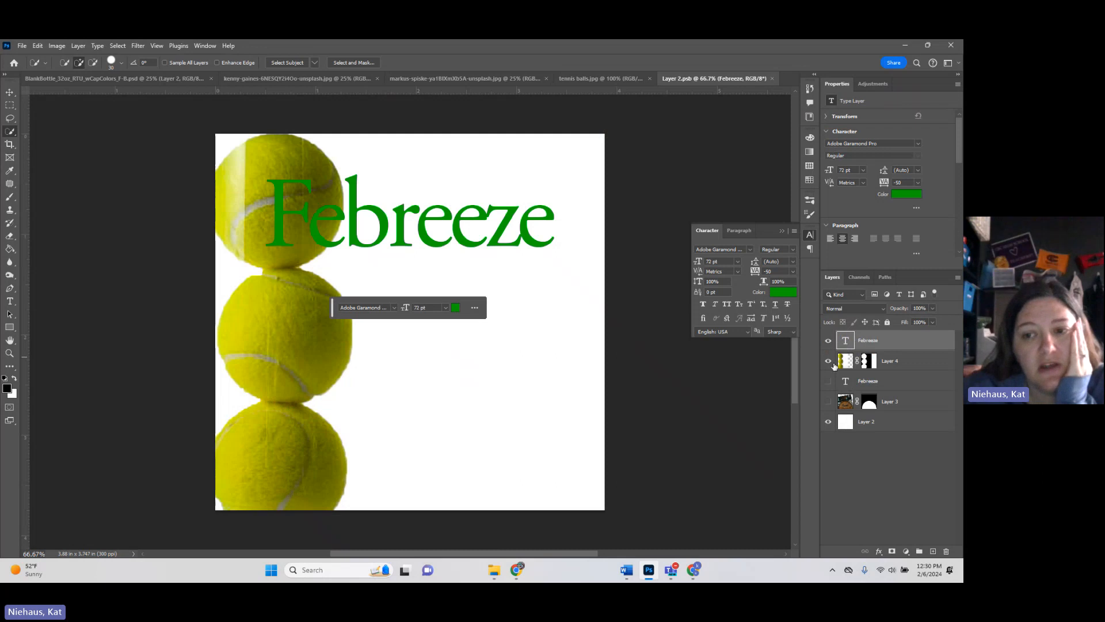
click(829, 361)
click(827, 340)
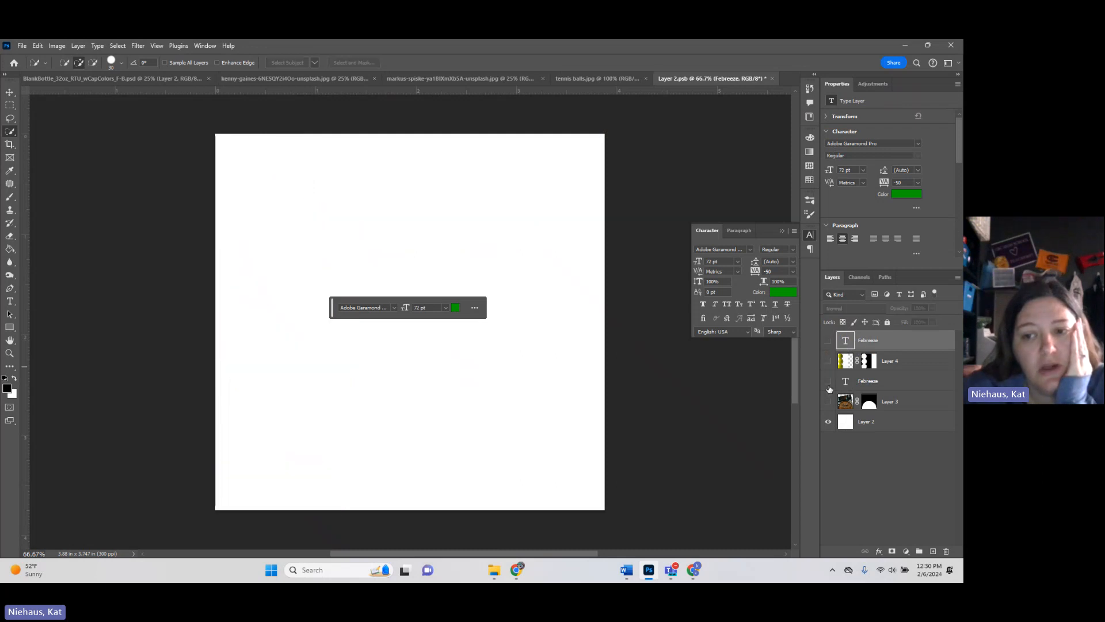
click(827, 381)
click(828, 401)
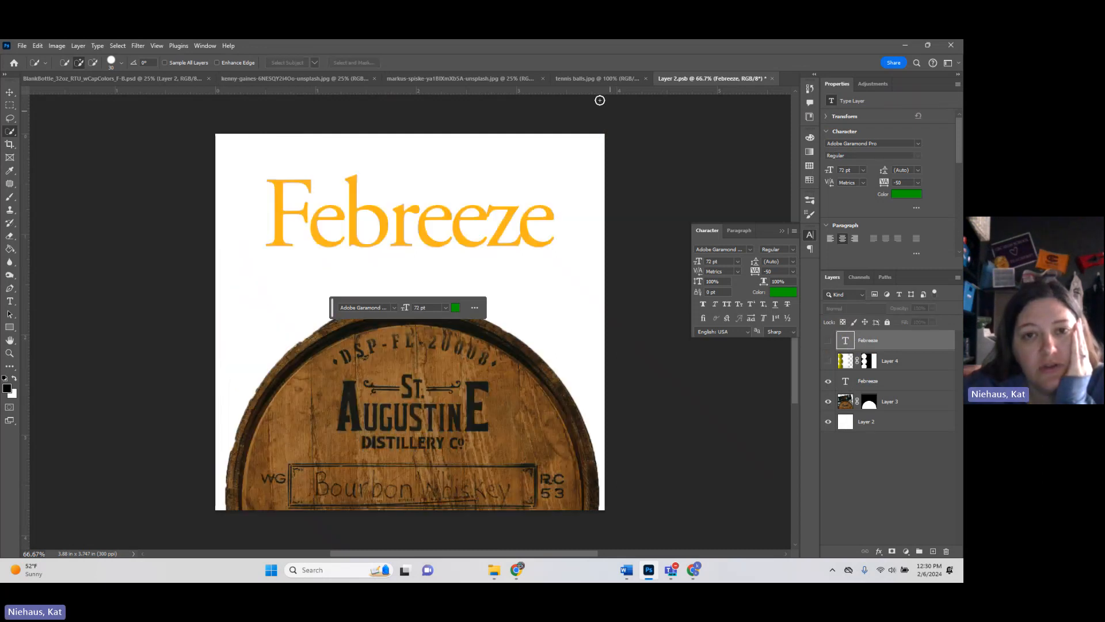
click(772, 82)
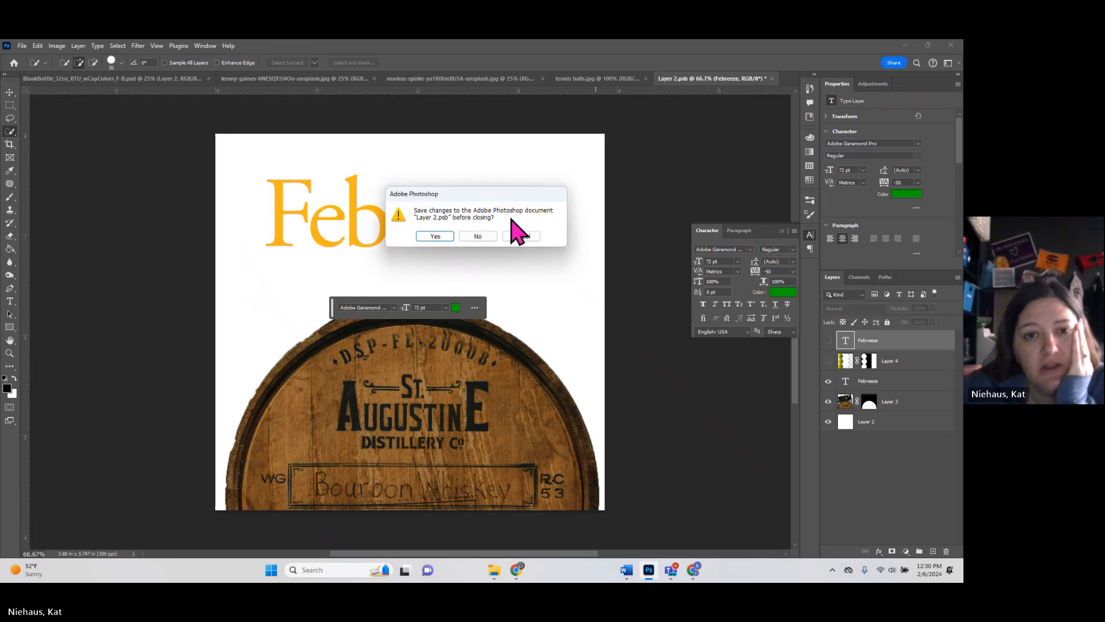
click(433, 241)
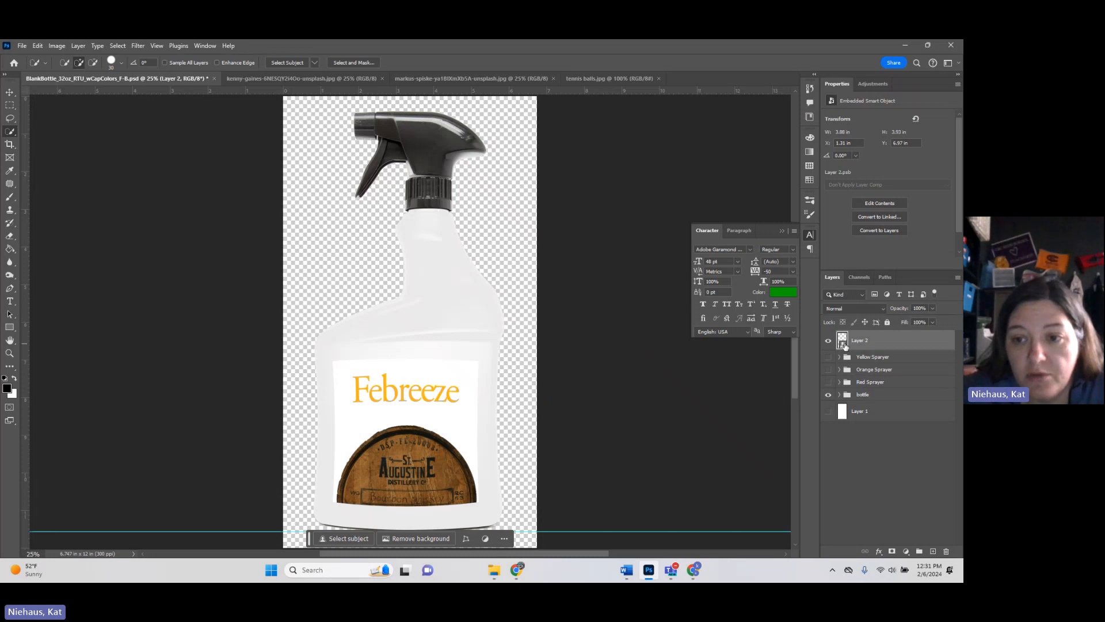
Step: Reopen Layer 2's smart object contents and paste in a copy of the whole green stadium seats photo
double_click(843, 341)
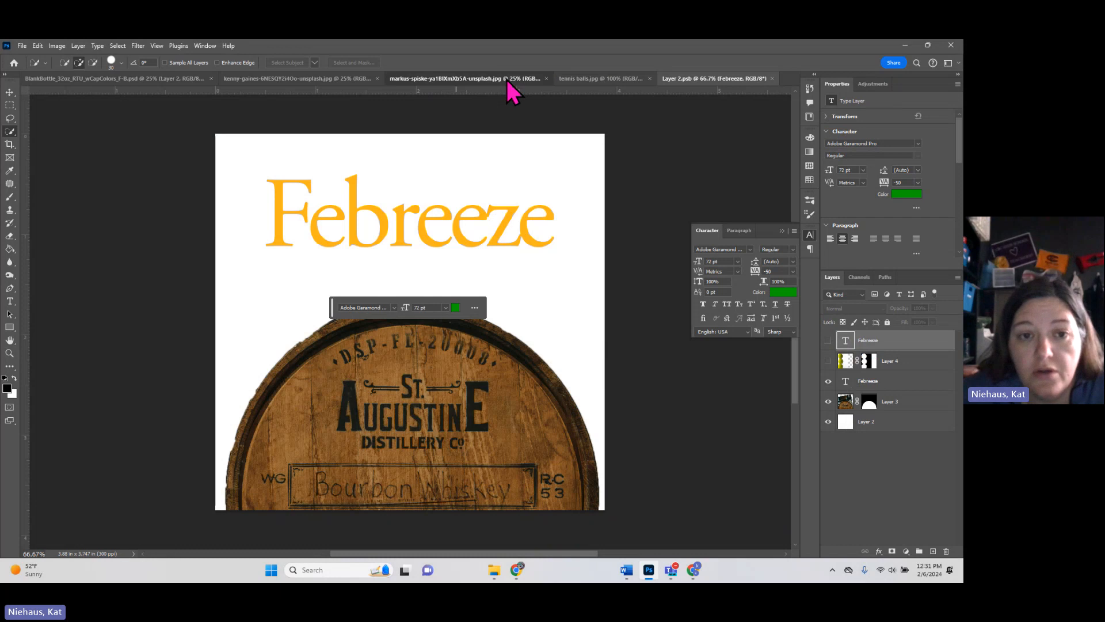
click(507, 79)
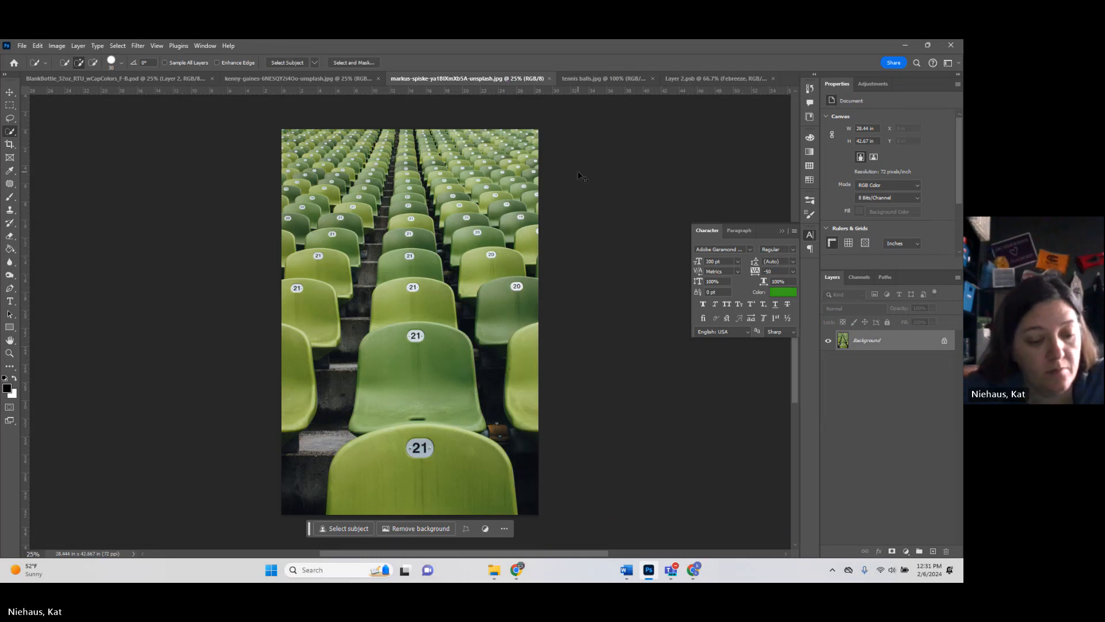
key(ctrl+a)
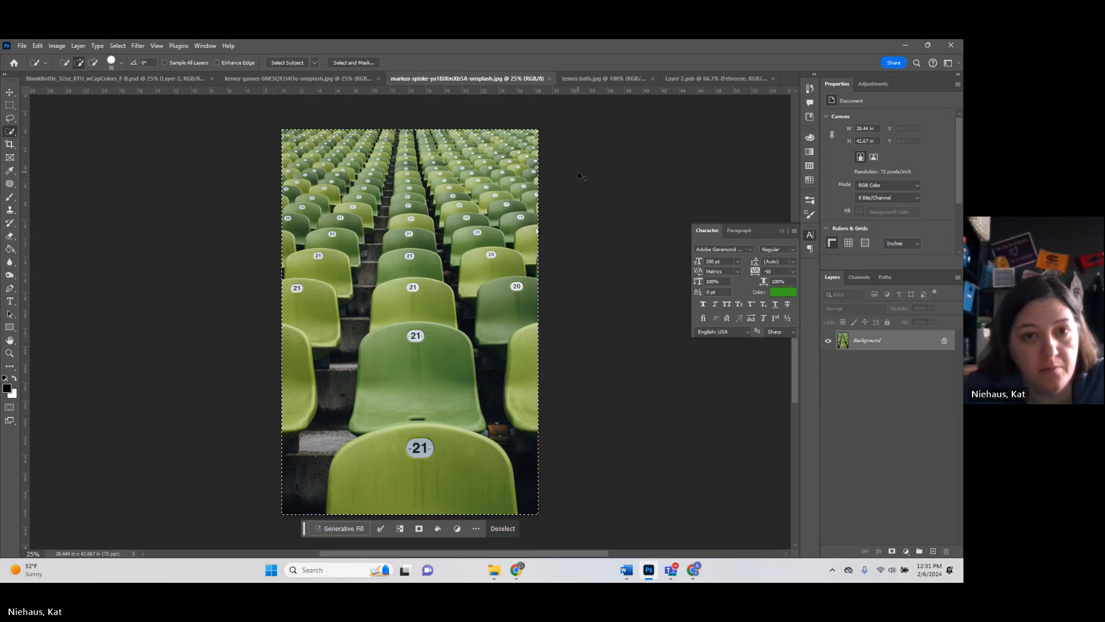
click(176, 82)
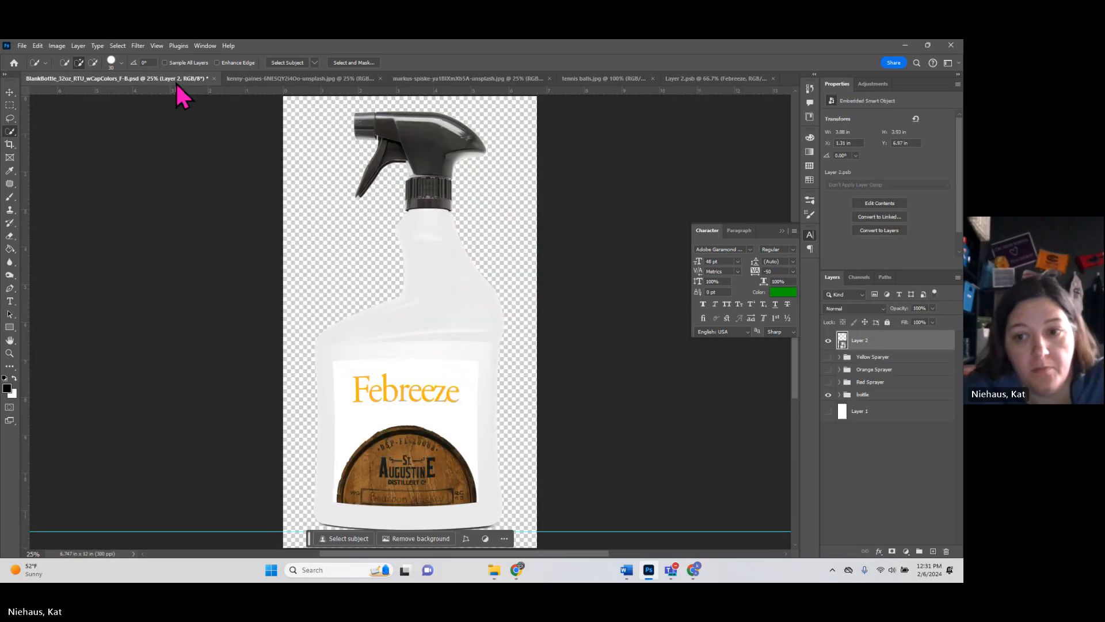
click(728, 78)
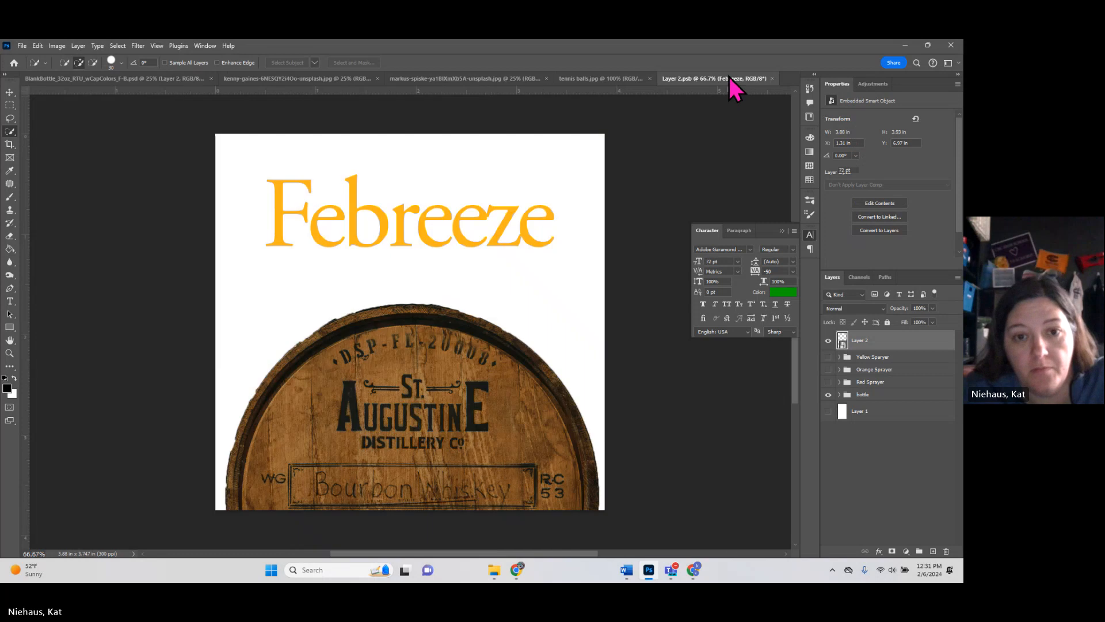
key(ctrl+v)
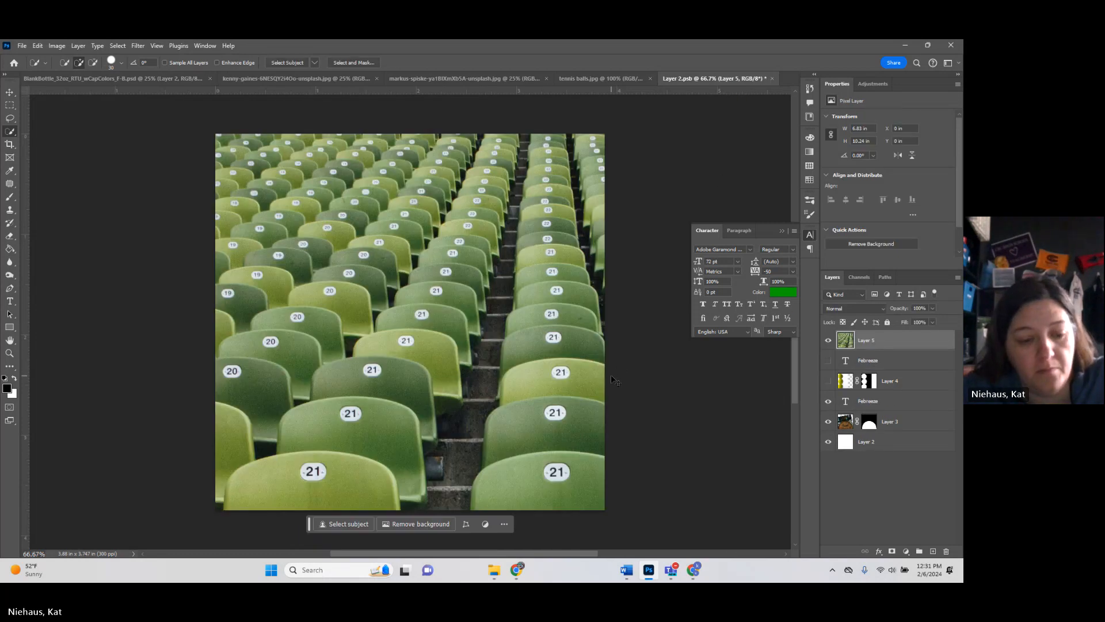
Step: Scale the pasted seats photo down to about 57% and shift it so the central seat column sits along the label's right side
key(ctrl+t)
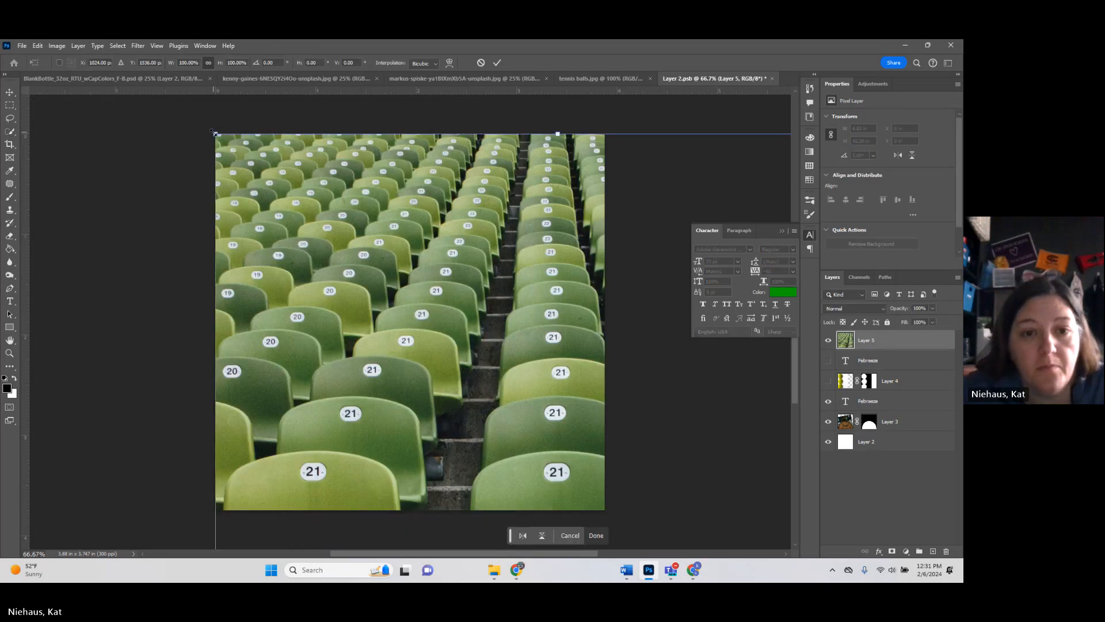
drag(214, 133, 461, 403)
drag(489, 480, 246, 109)
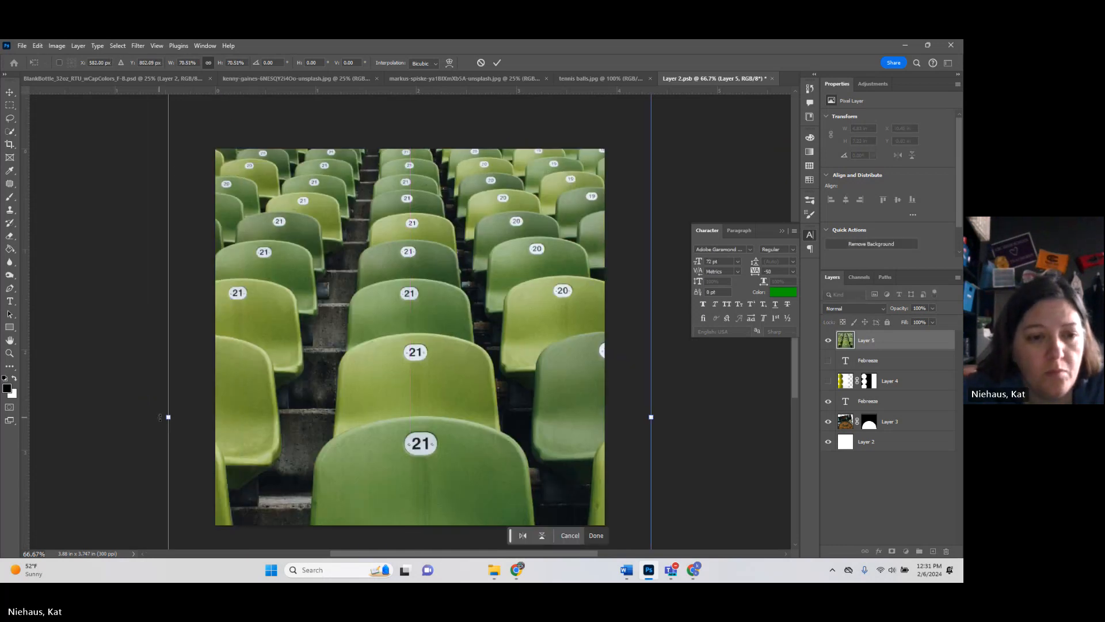
drag(160, 417, 262, 419)
drag(485, 435, 558, 352)
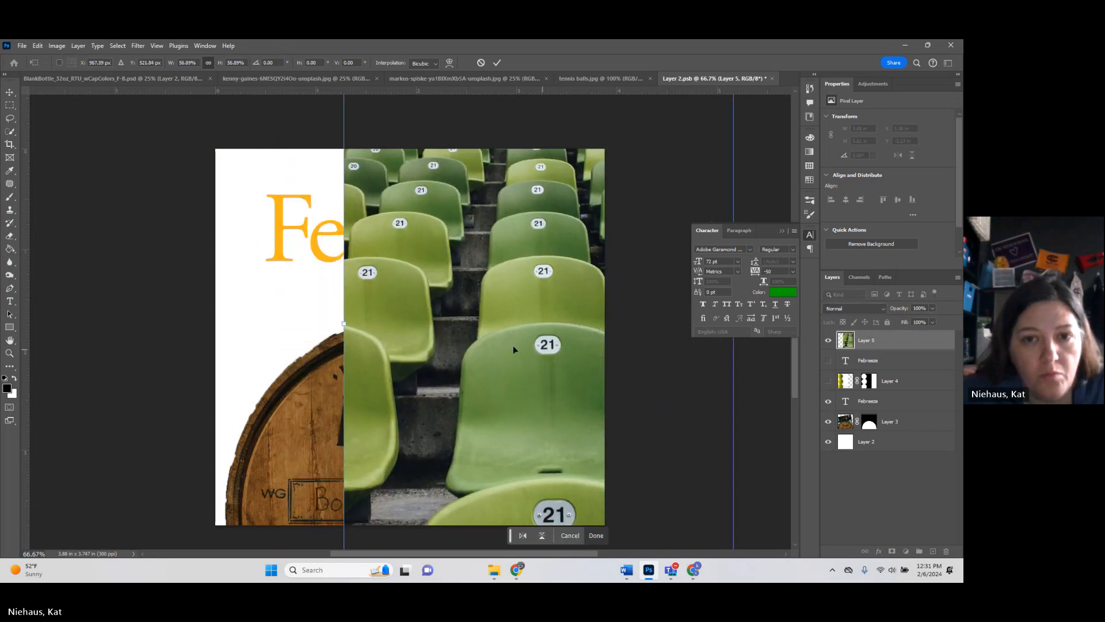
click(10, 93)
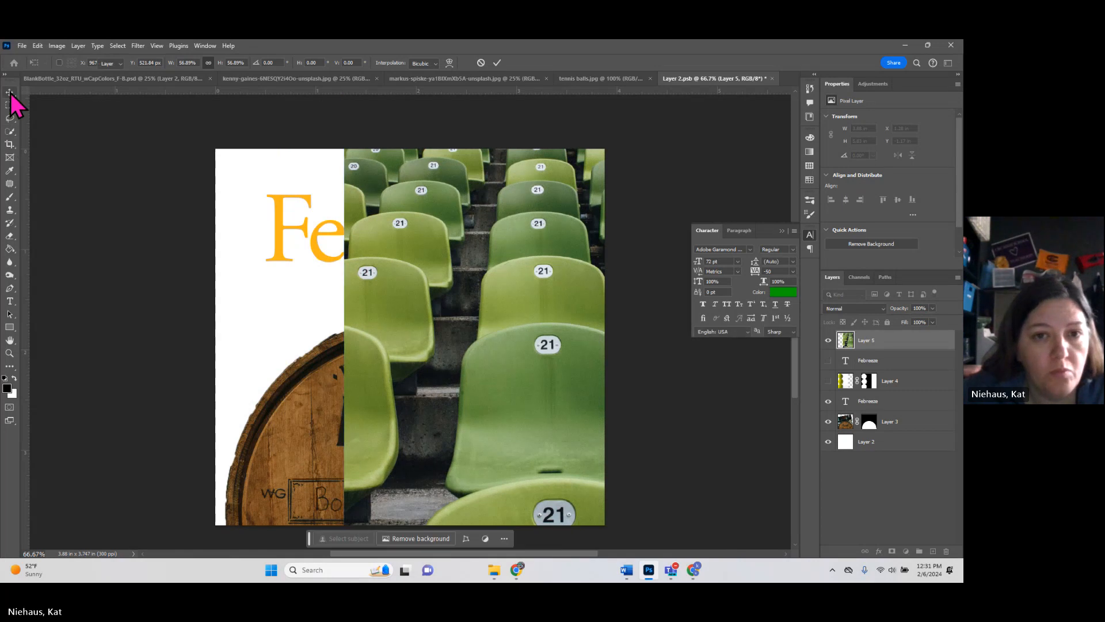
Step: Quick-select the background around the central seat column, covering the left seats, steps and upper right corner, and subtract the column's top seat
click(10, 132)
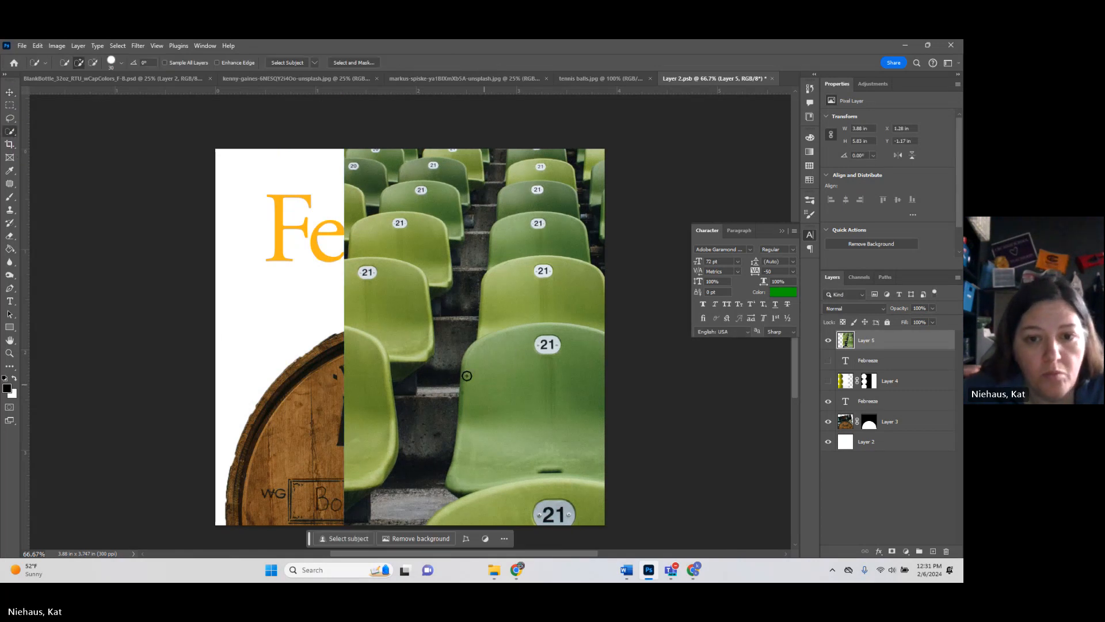
click(498, 146)
mouse_move(498, 146)
mouse_down()
mouse_move(429, 317)
mouse_move(422, 362)
mouse_move(441, 356)
mouse_move(439, 438)
mouse_move(398, 522)
mouse_up()
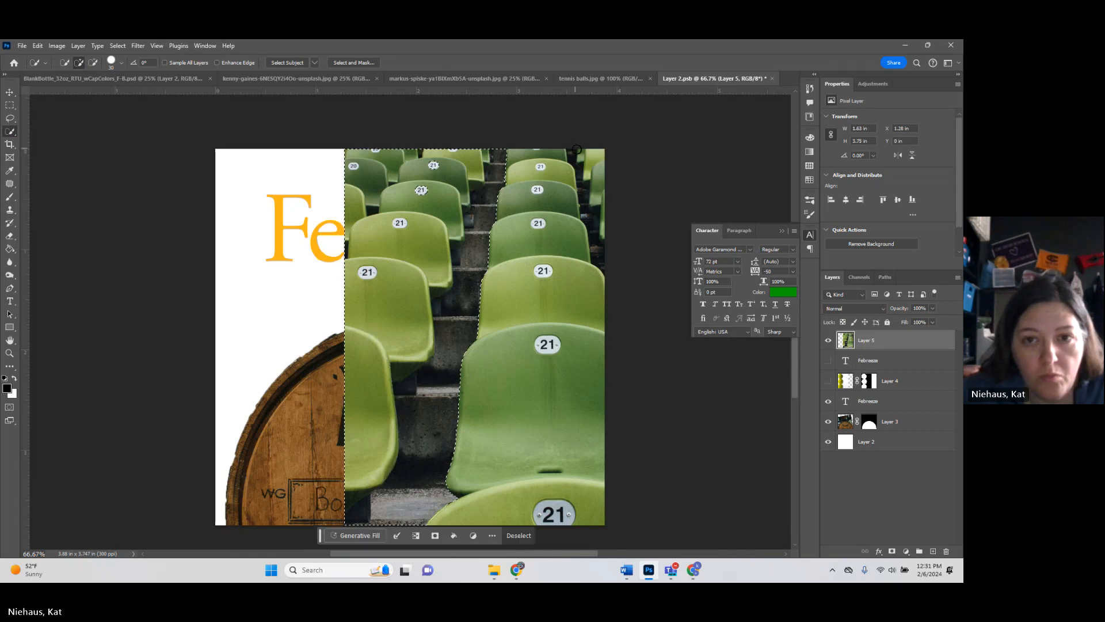
drag(575, 149, 605, 241)
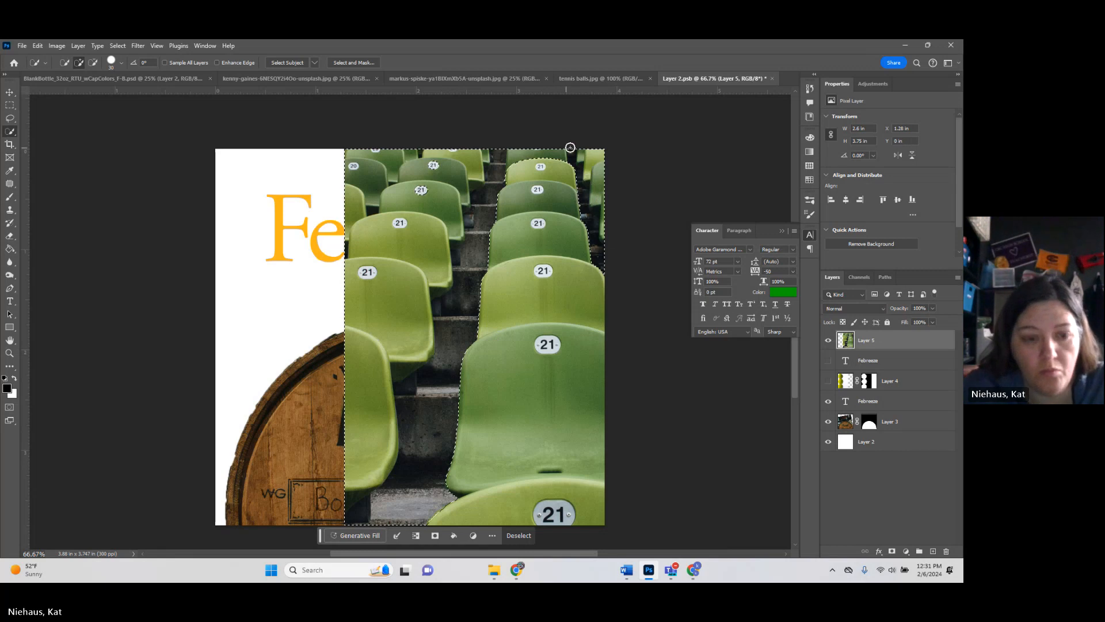
key(alt)
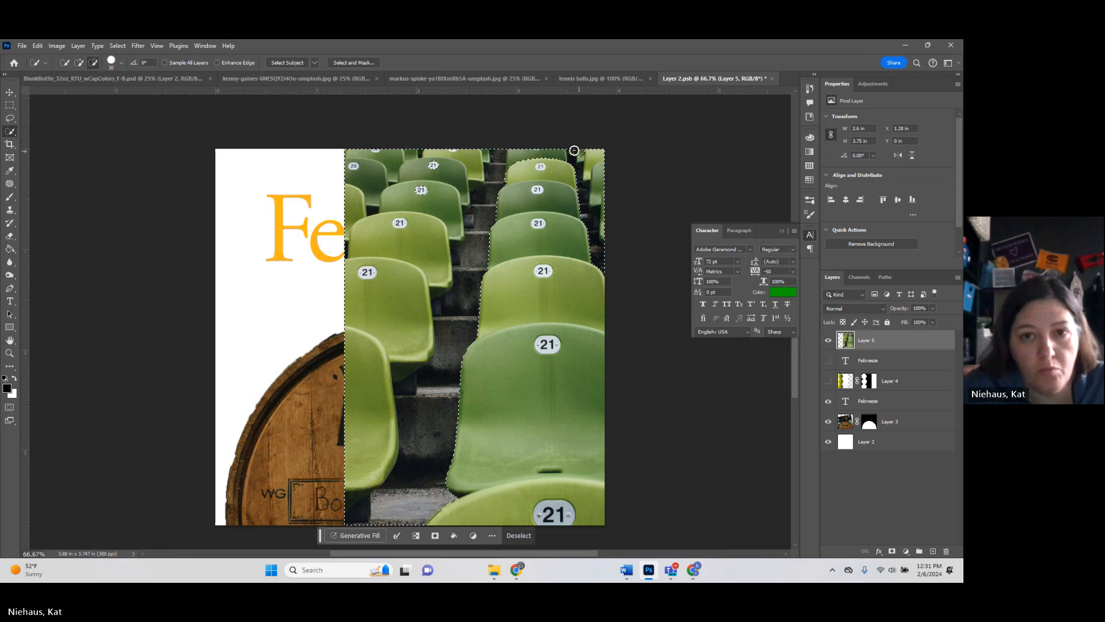
alt+click(514, 150)
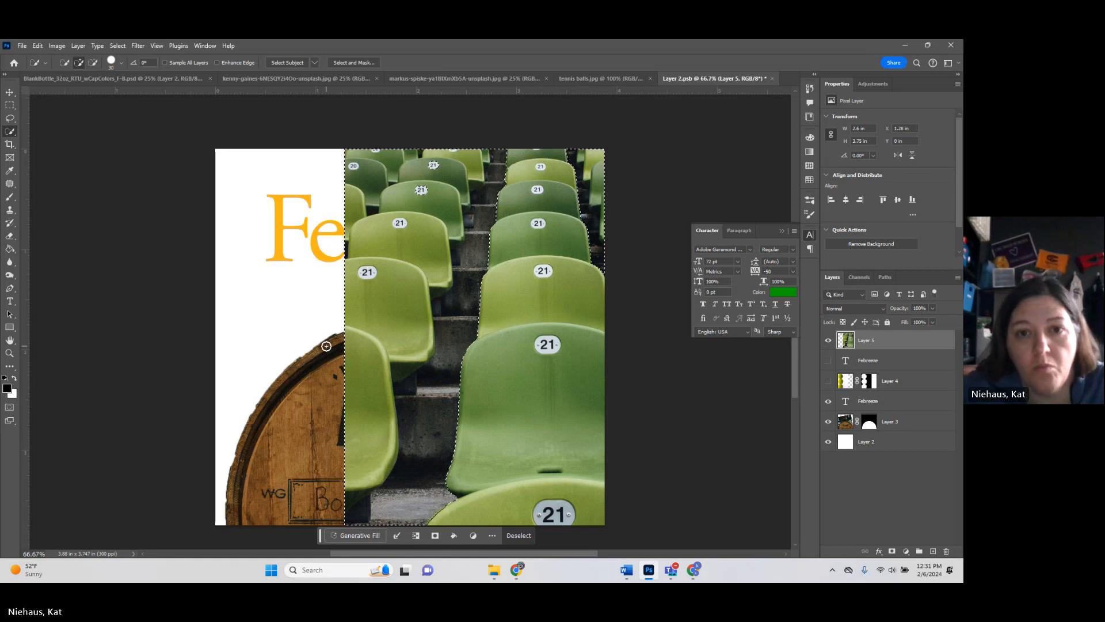
Step: Invert the selection and add a layer mask to Layer 5 so only the central seat column shows
click(892, 551)
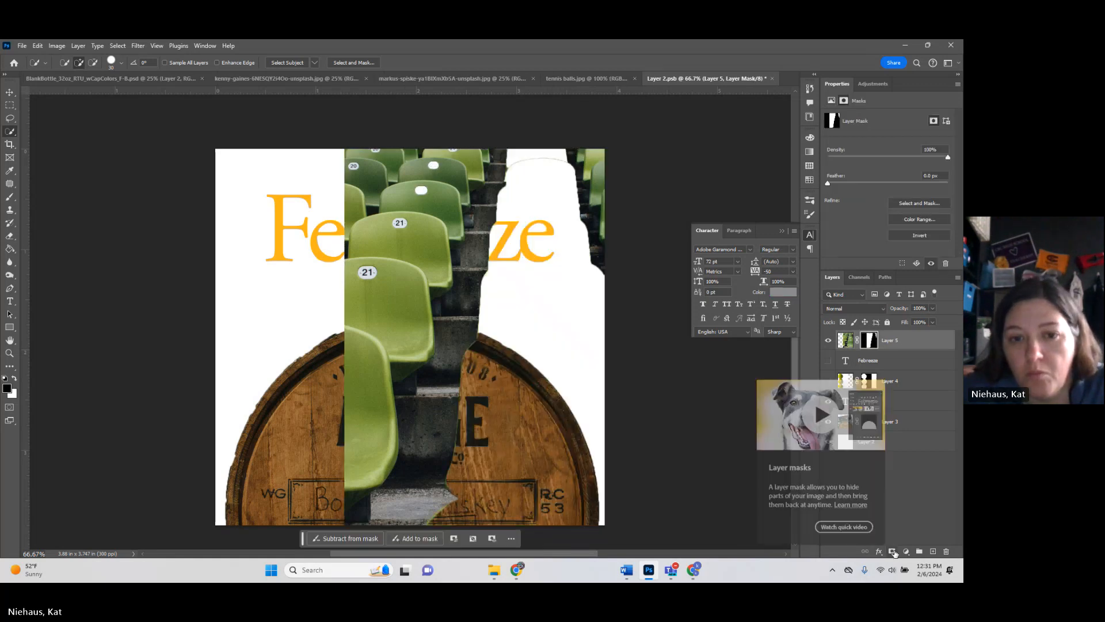
key(ctrl+z)
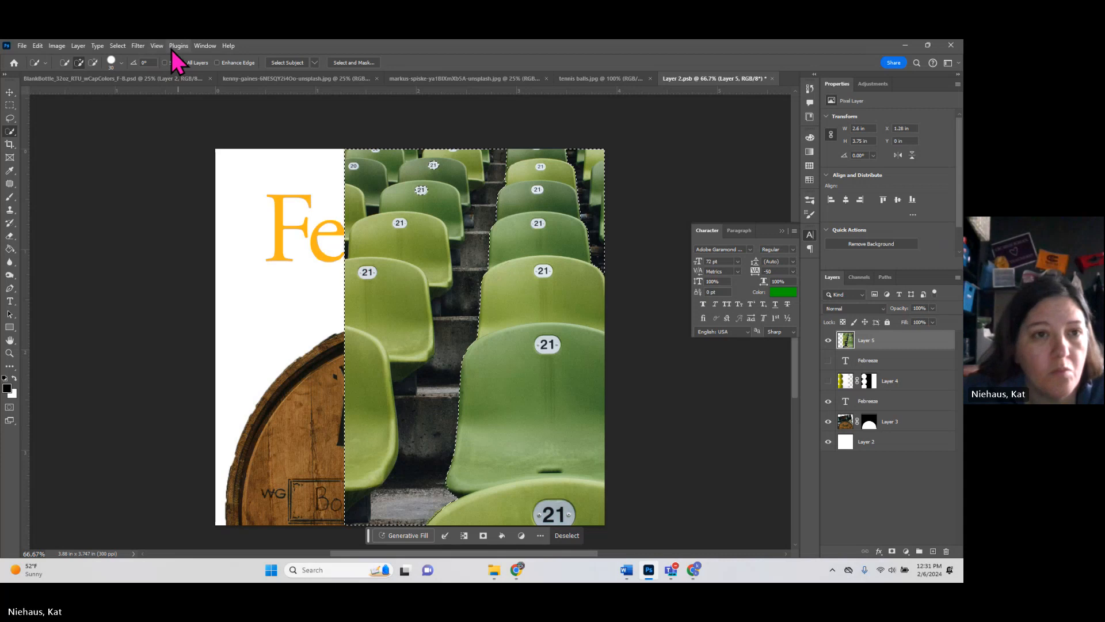
click(123, 46)
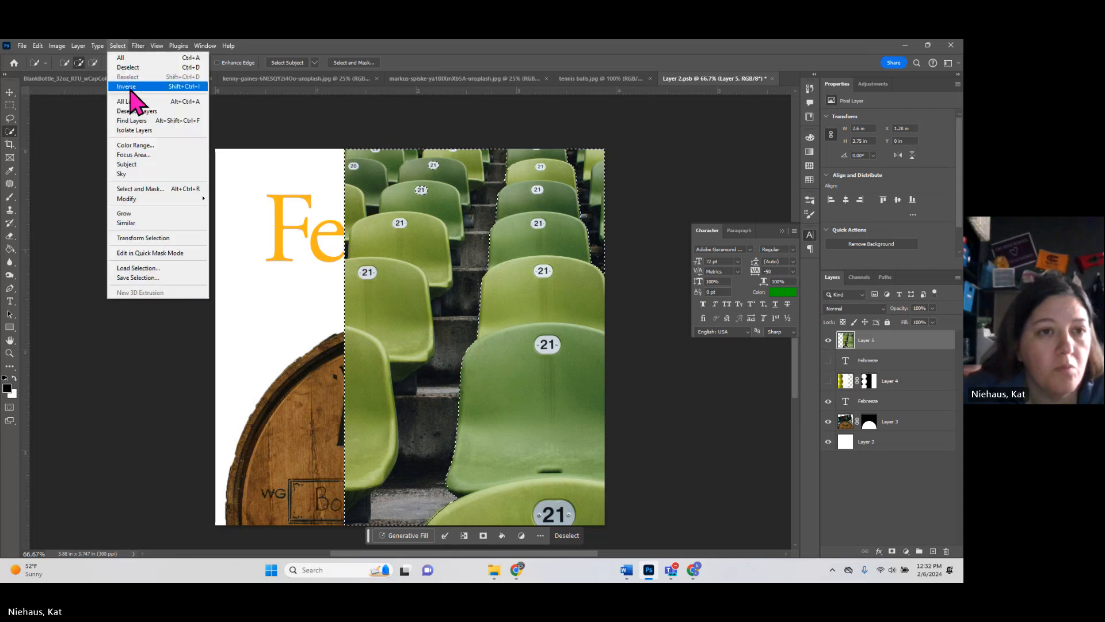
click(127, 86)
click(892, 551)
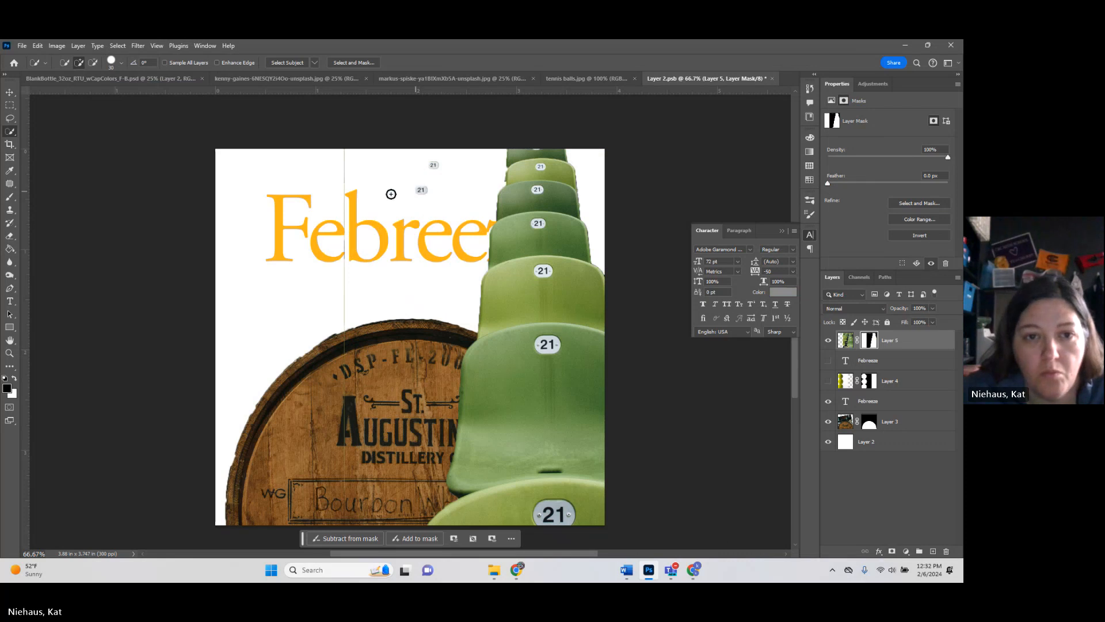
Step: Brush black on Layer 5's mask over the stray seat number tags and leftover edge line beside the seat column
click(9, 196)
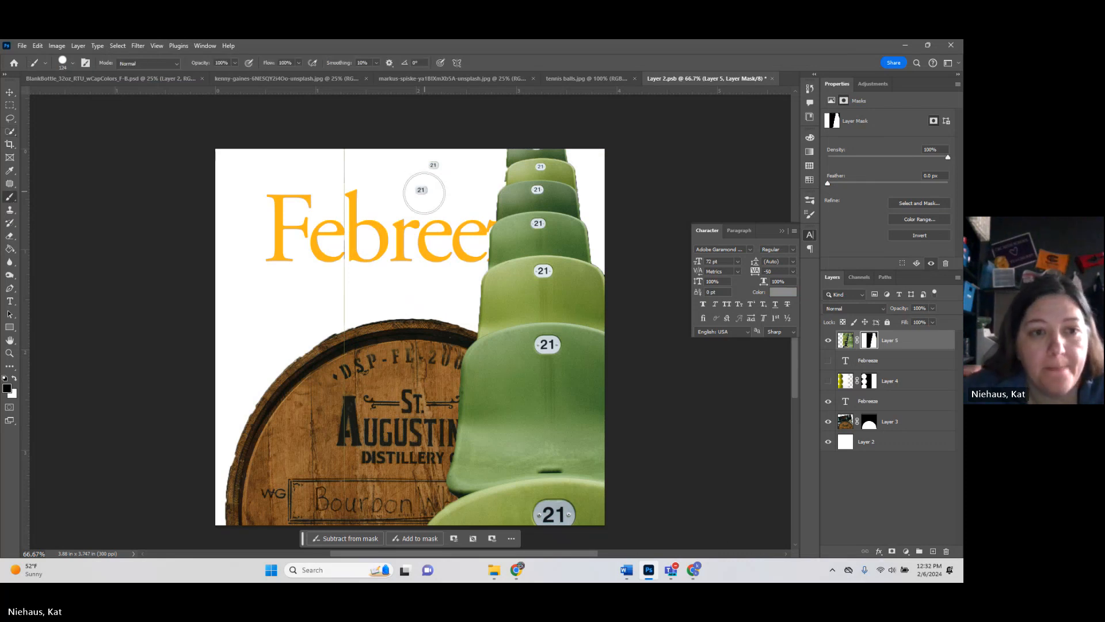
drag(422, 189, 433, 155)
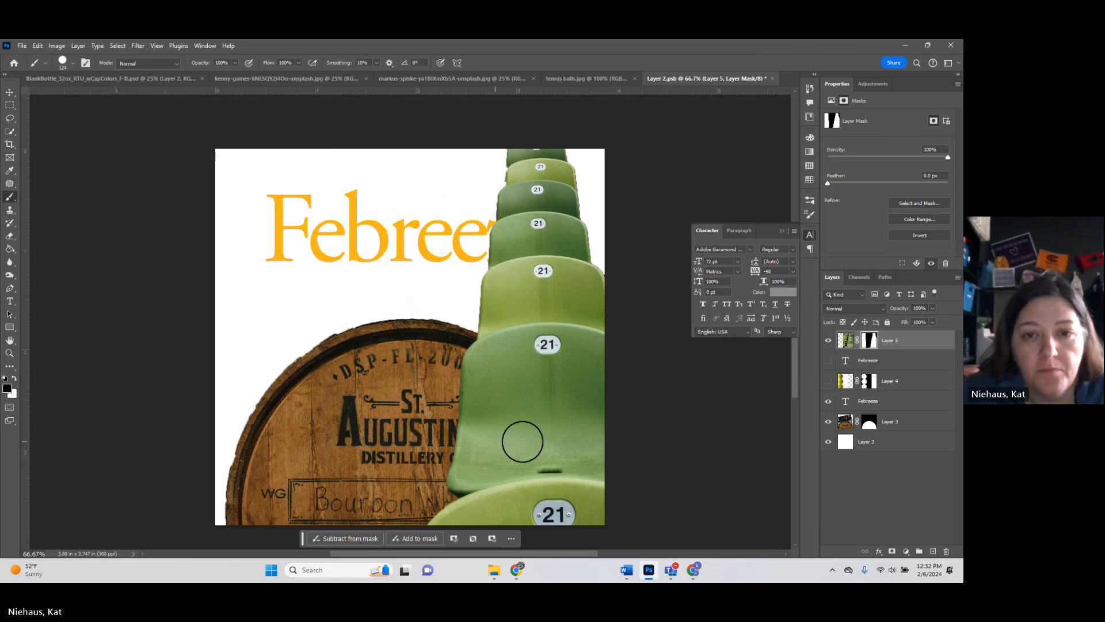
scroll(655, 379, down, 3)
scroll(655, 380, up, 2)
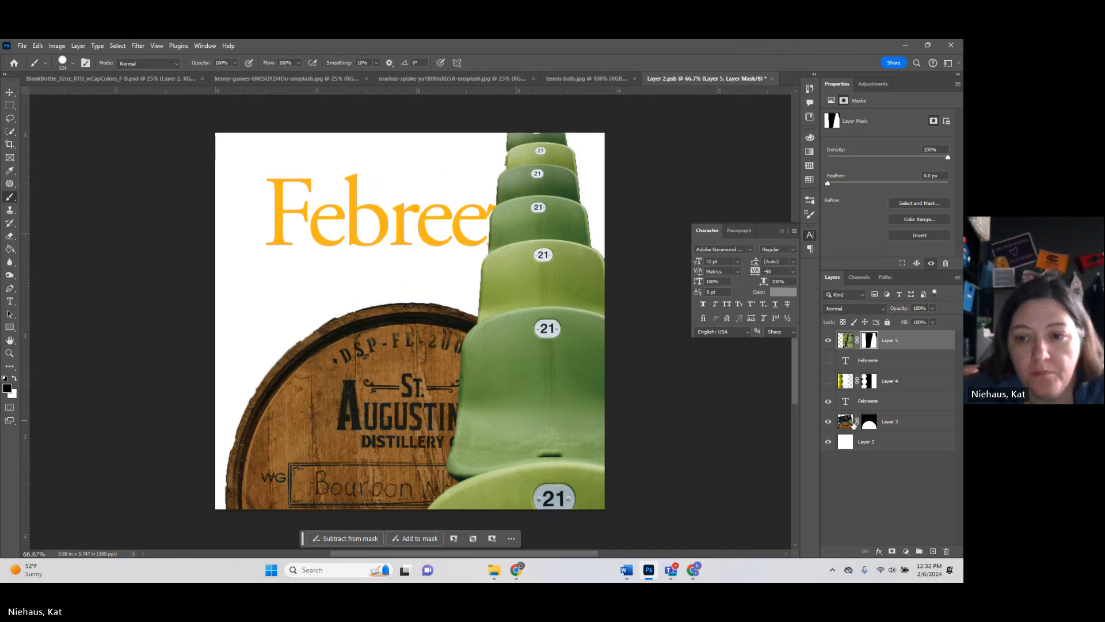
Step: Show a duplicate of the green Febreeze text above the seats, hiding the barrel and the orange Febreeze text
click(827, 423)
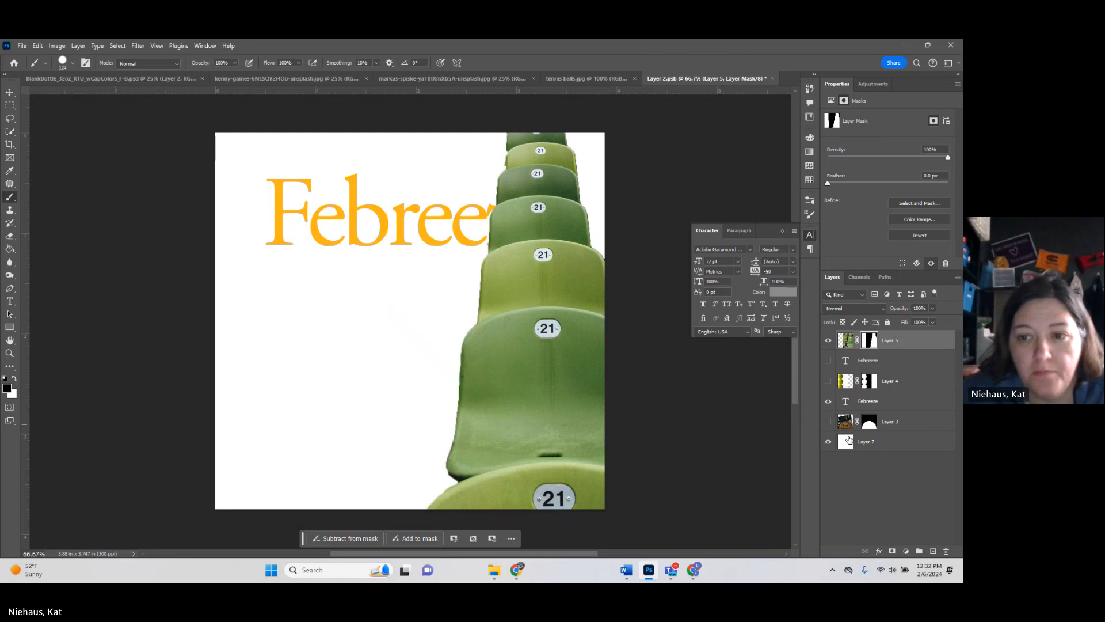
click(919, 361)
drag(911, 365, 906, 334)
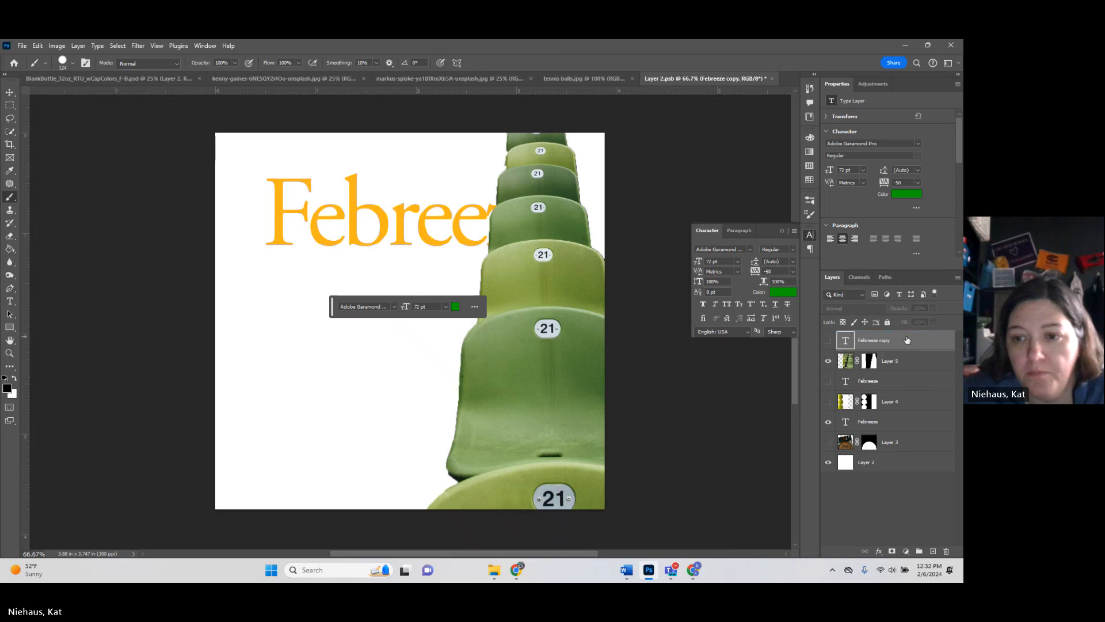
click(829, 342)
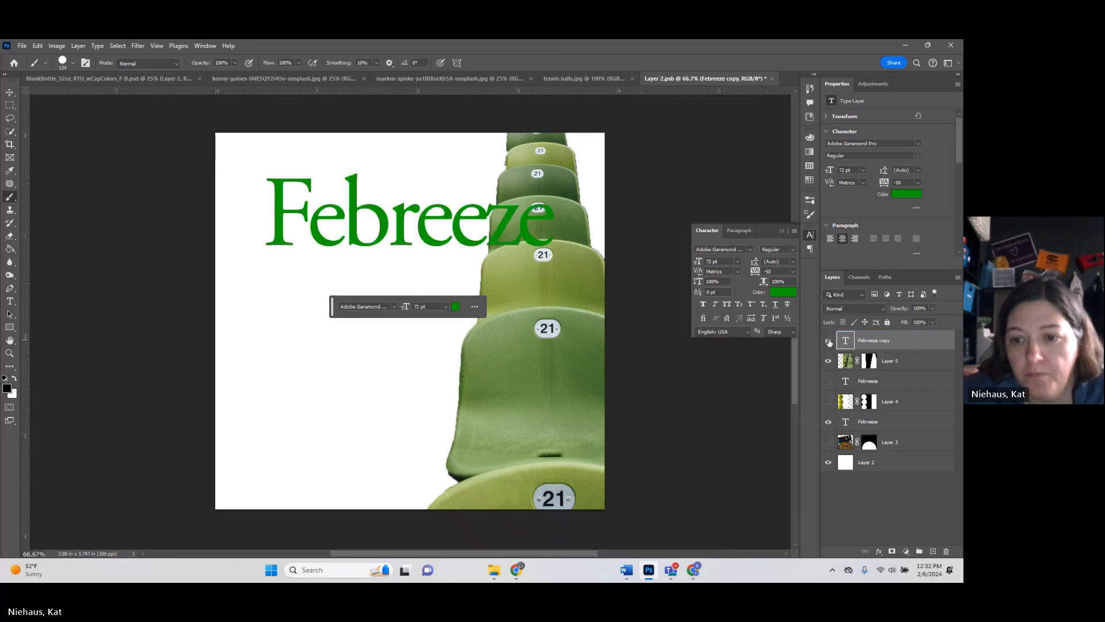
click(828, 422)
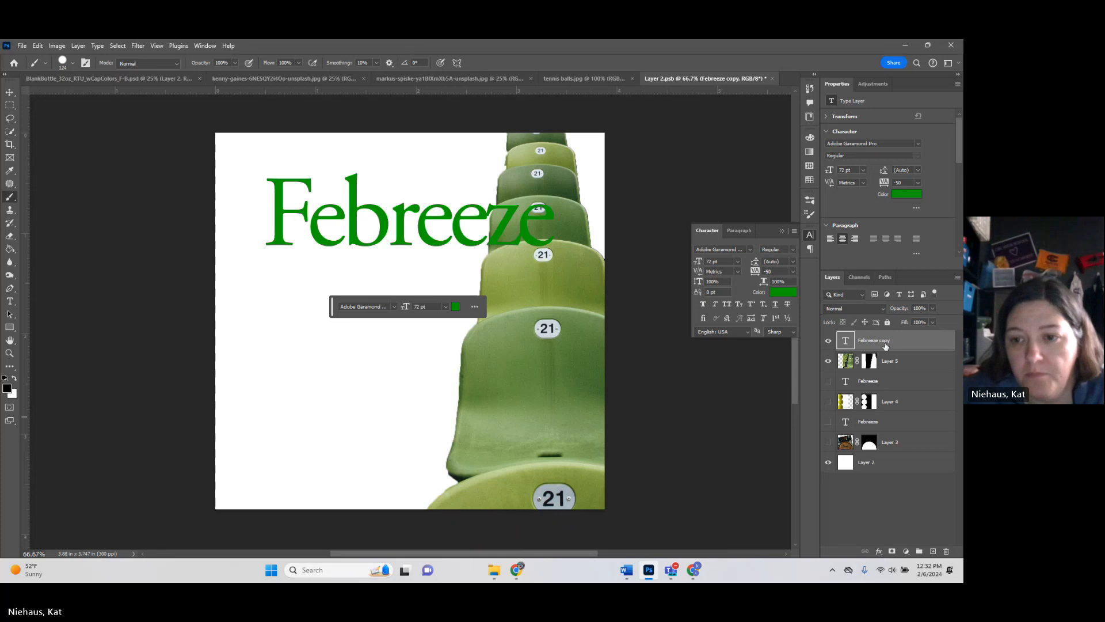
Step: Set the duplicated Febreeze text's color to the blue 1e31a4
click(907, 196)
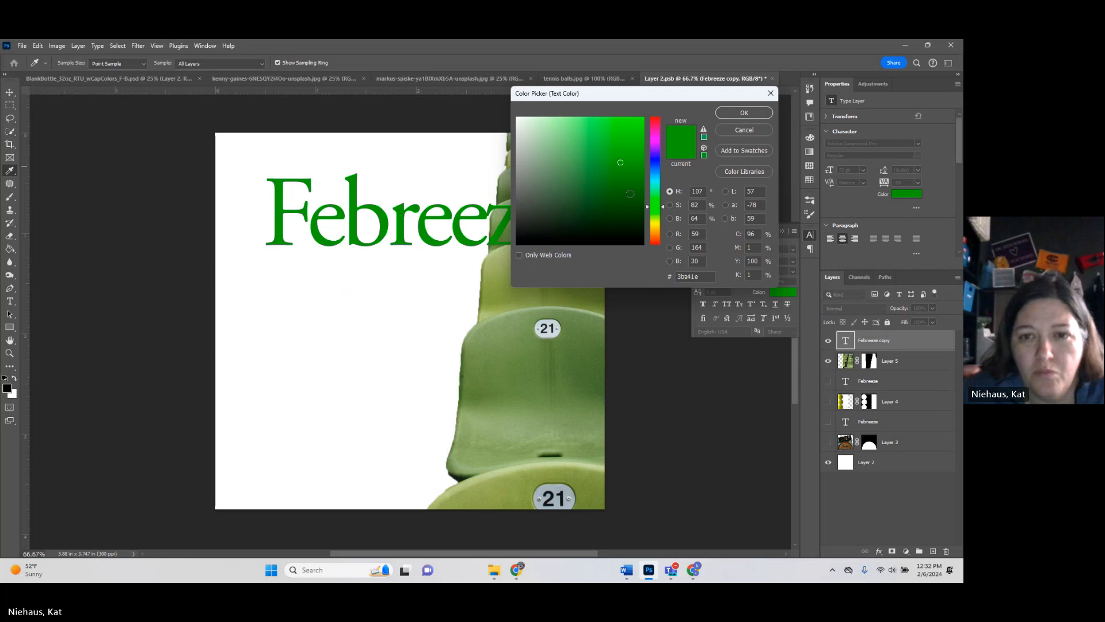
click(655, 163)
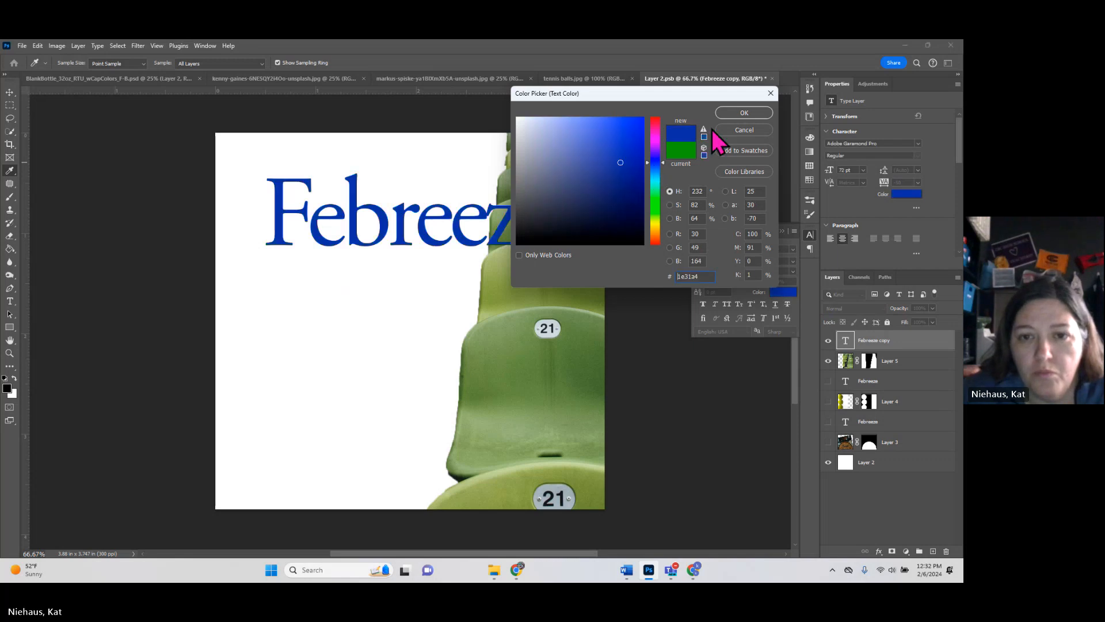
click(743, 113)
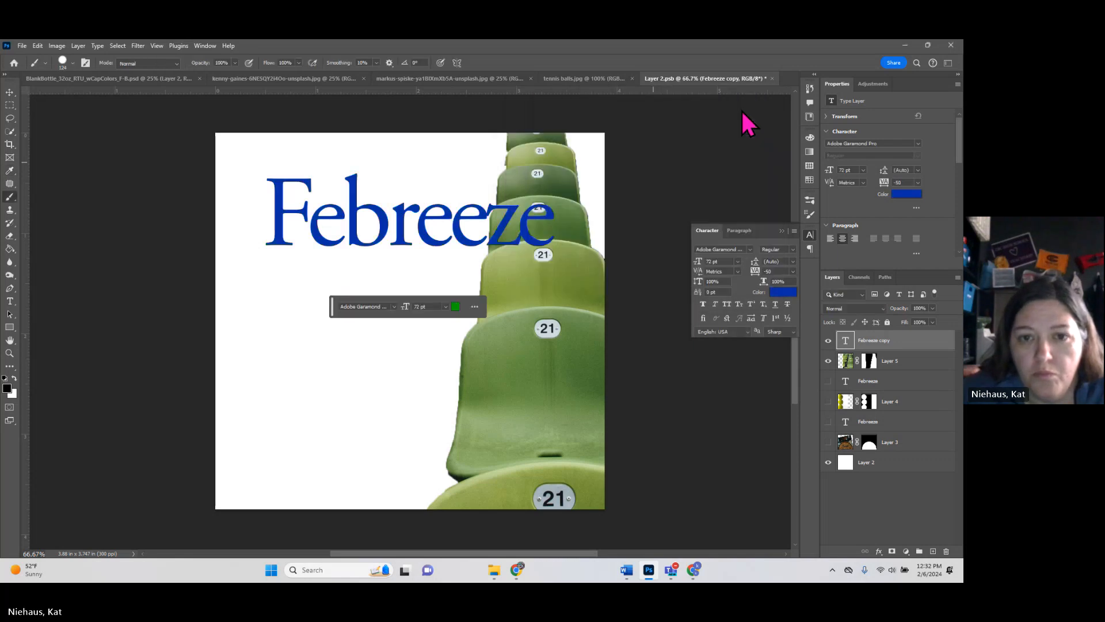
Step: Scale Layer 5's seats up proportionally to about 134% and reposition them so they run off the label's right edge
key(b)
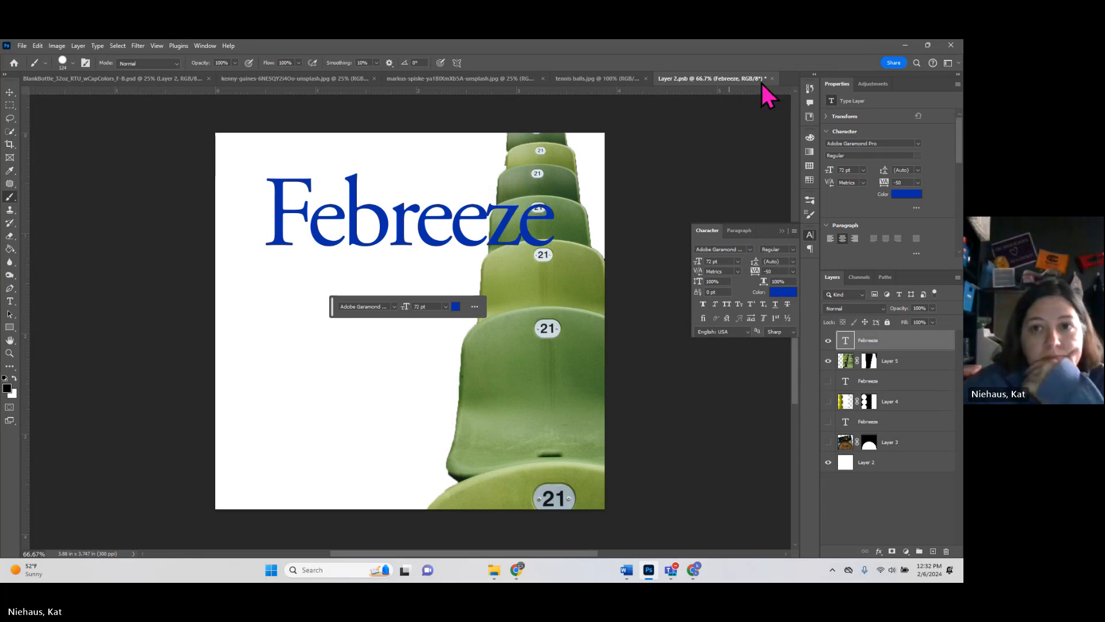
click(11, 93)
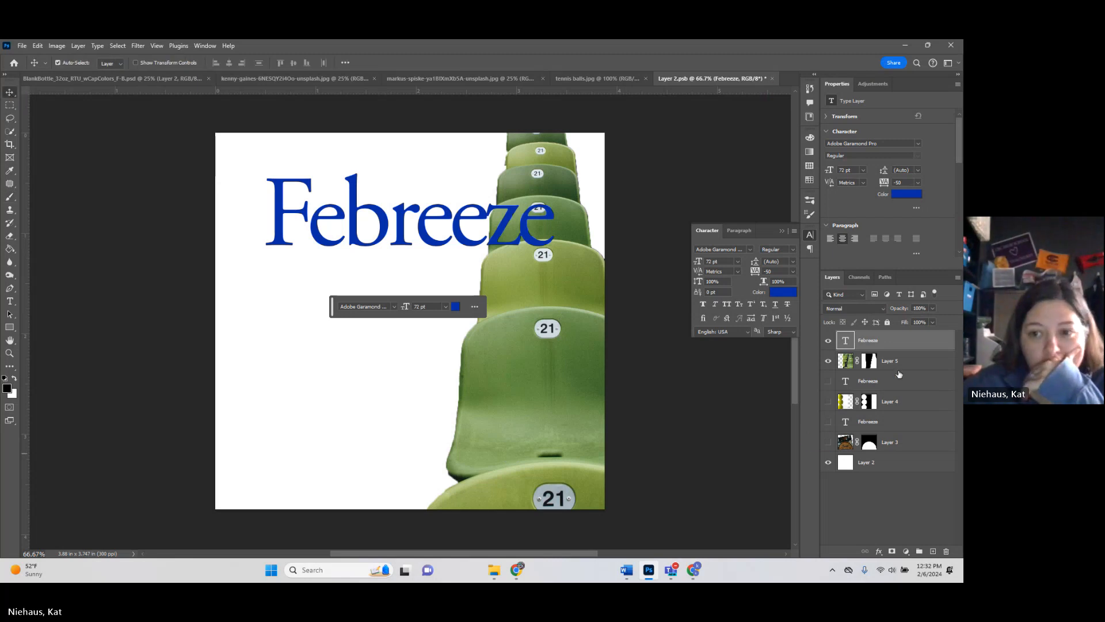
click(917, 362)
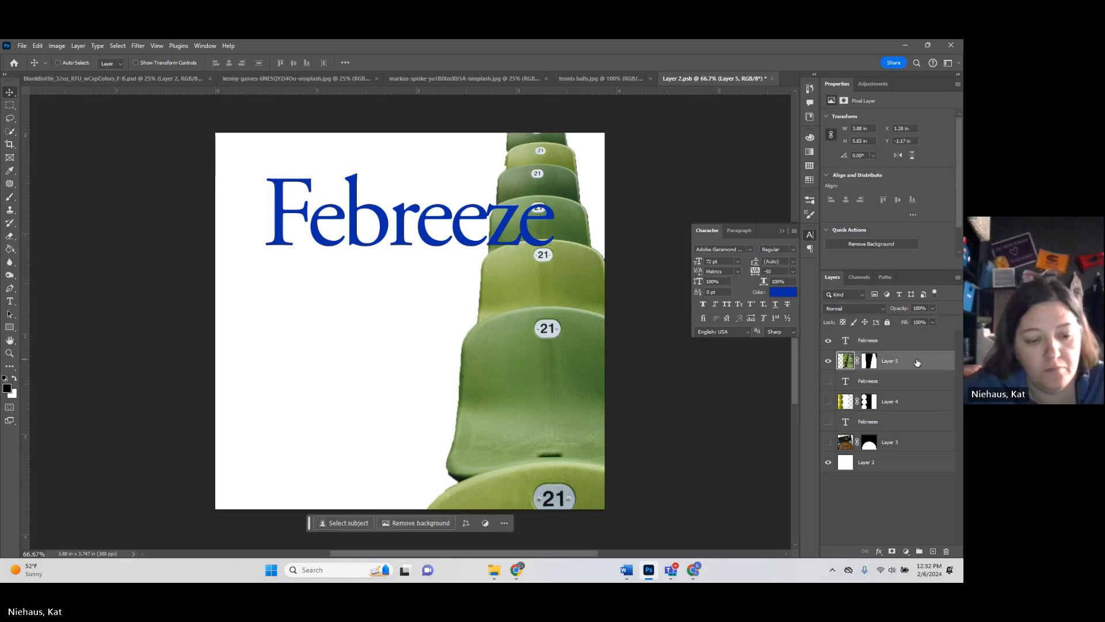
key(ctrl)
key(ctrl+t)
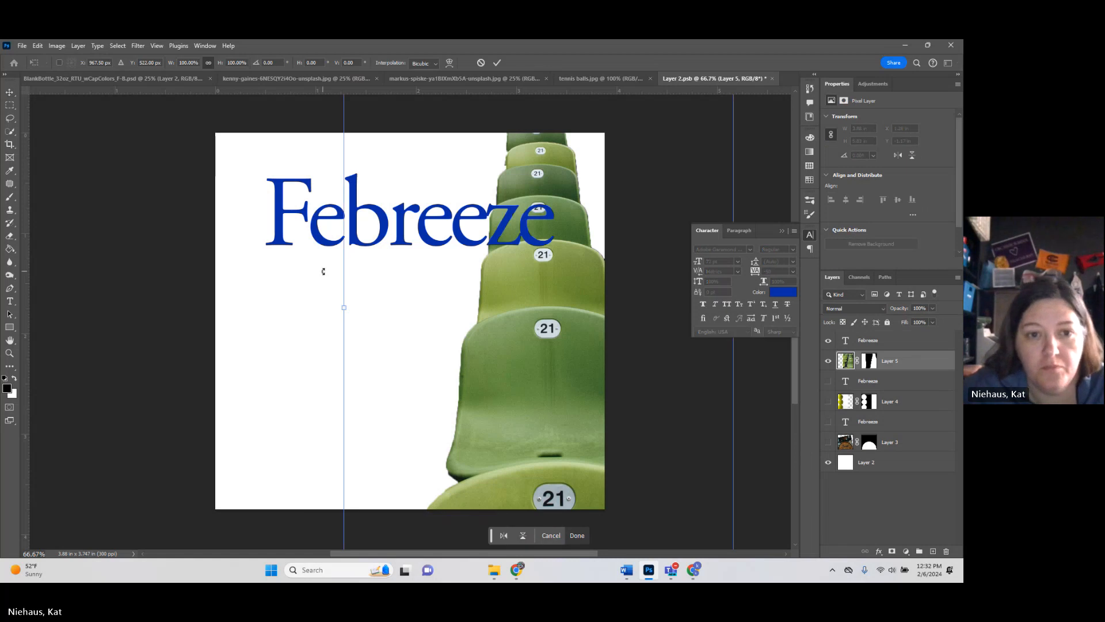
drag(344, 308, 287, 308)
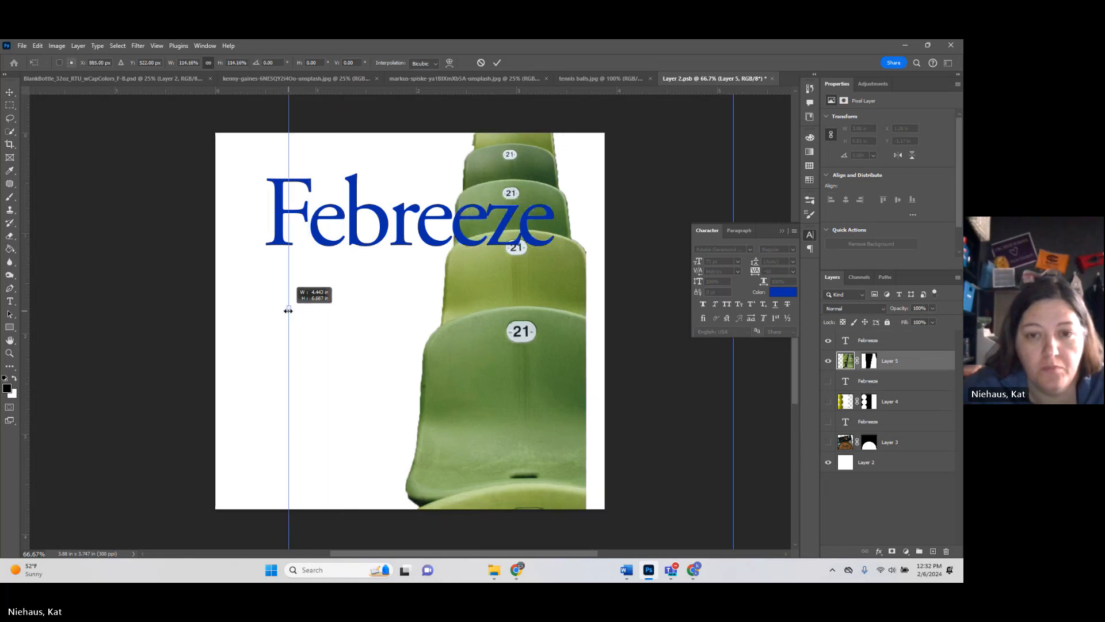
drag(487, 419, 511, 423)
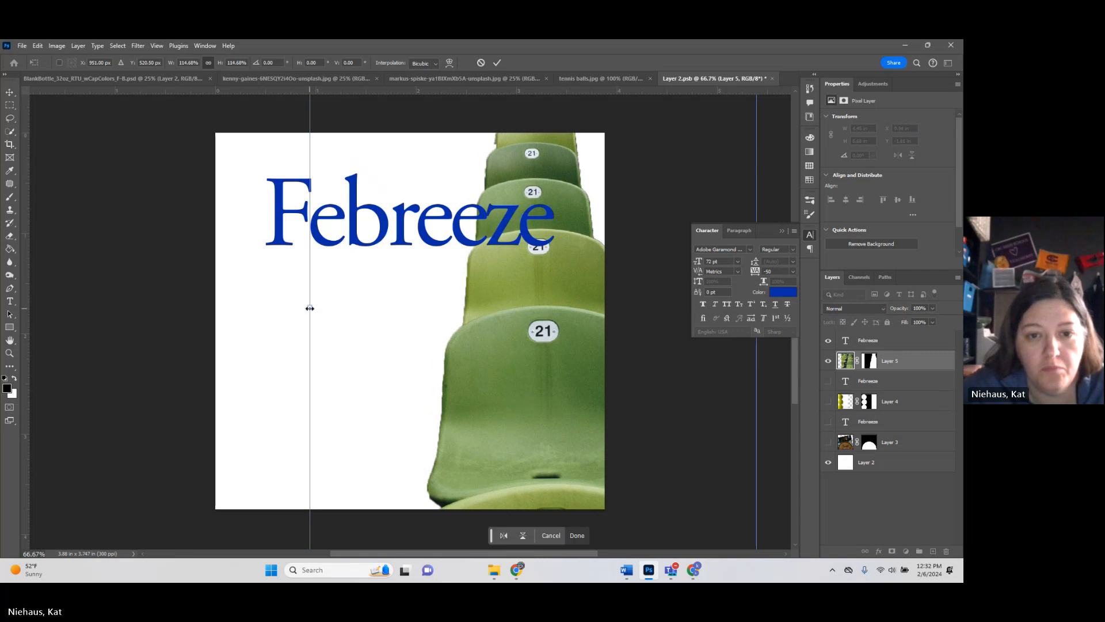
drag(310, 308, 287, 308)
drag(499, 350, 503, 350)
drag(289, 306, 240, 306)
drag(451, 374, 465, 376)
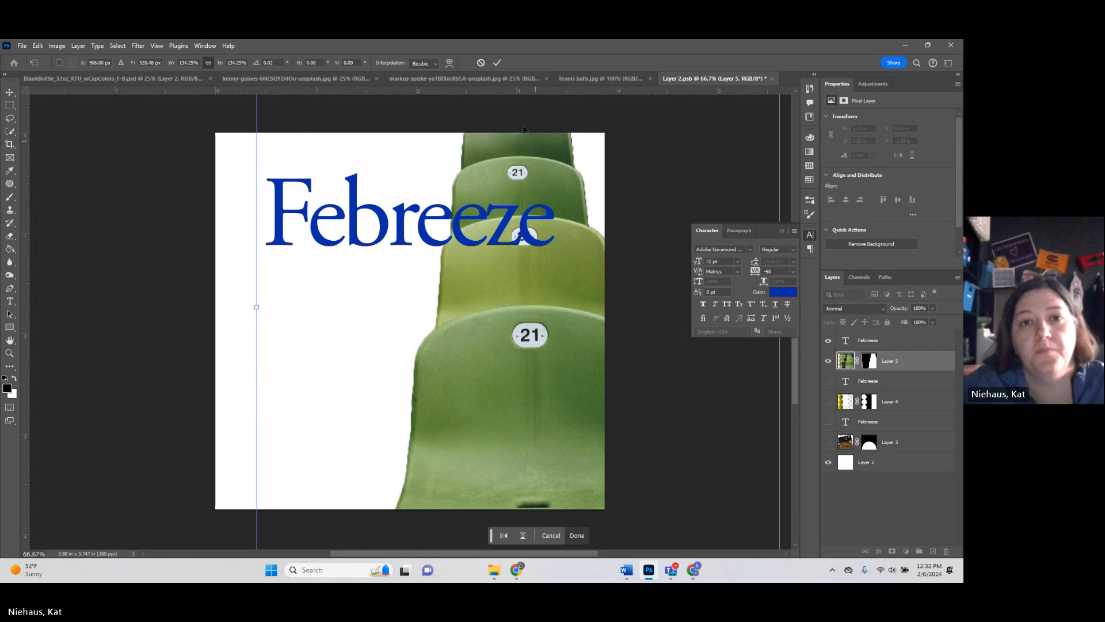
click(497, 62)
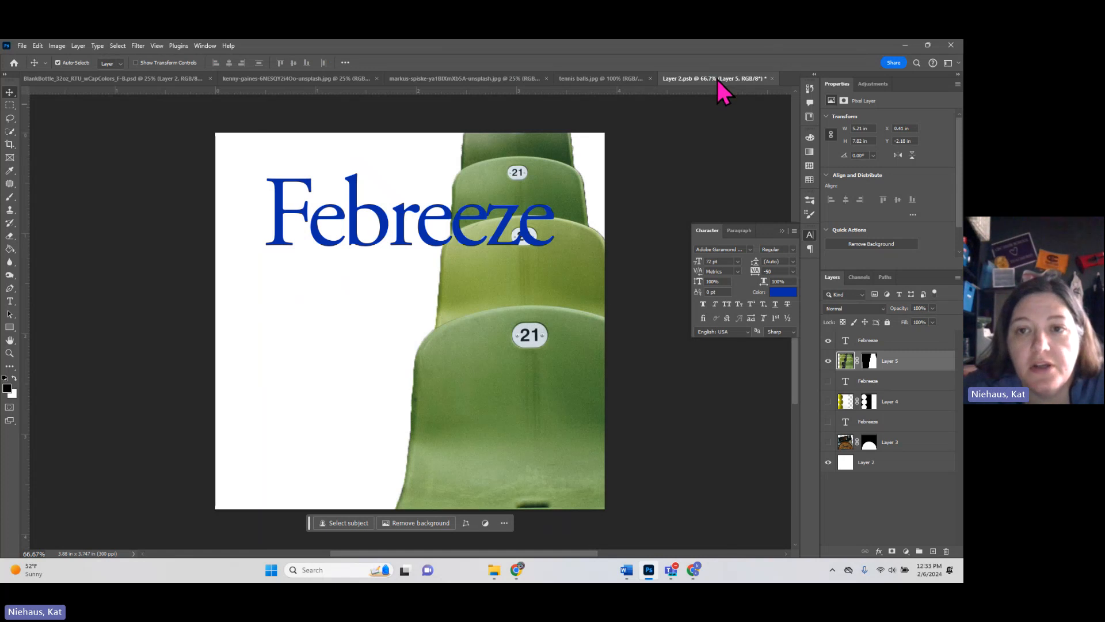
Step: Save and close the Layer 2.psb smart object, and rename its layer in the bottle document as Scent
click(772, 79)
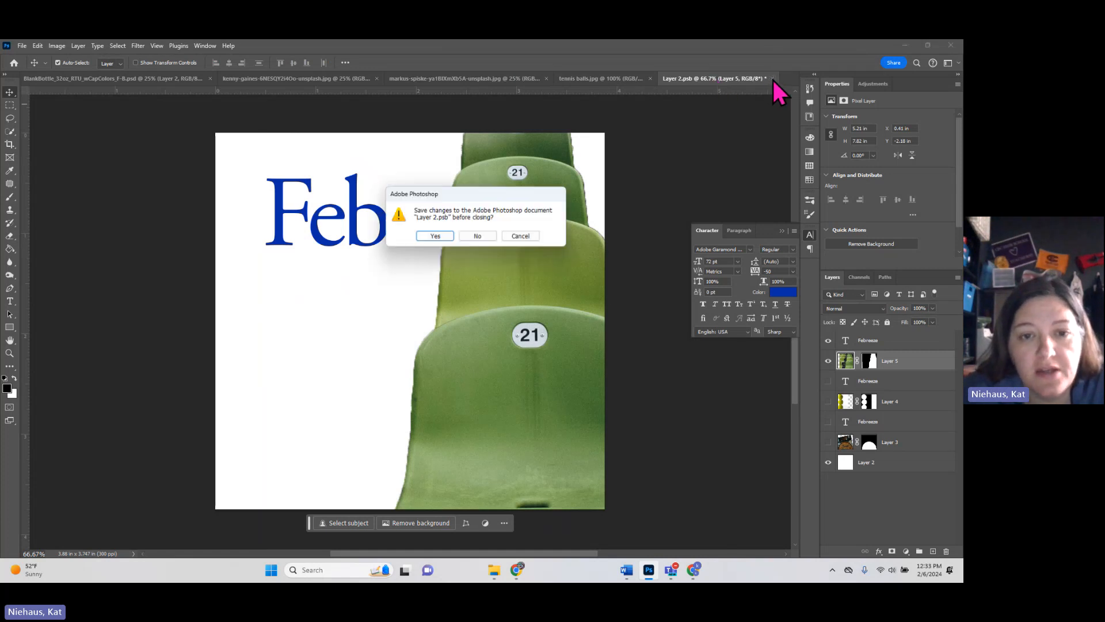
click(441, 237)
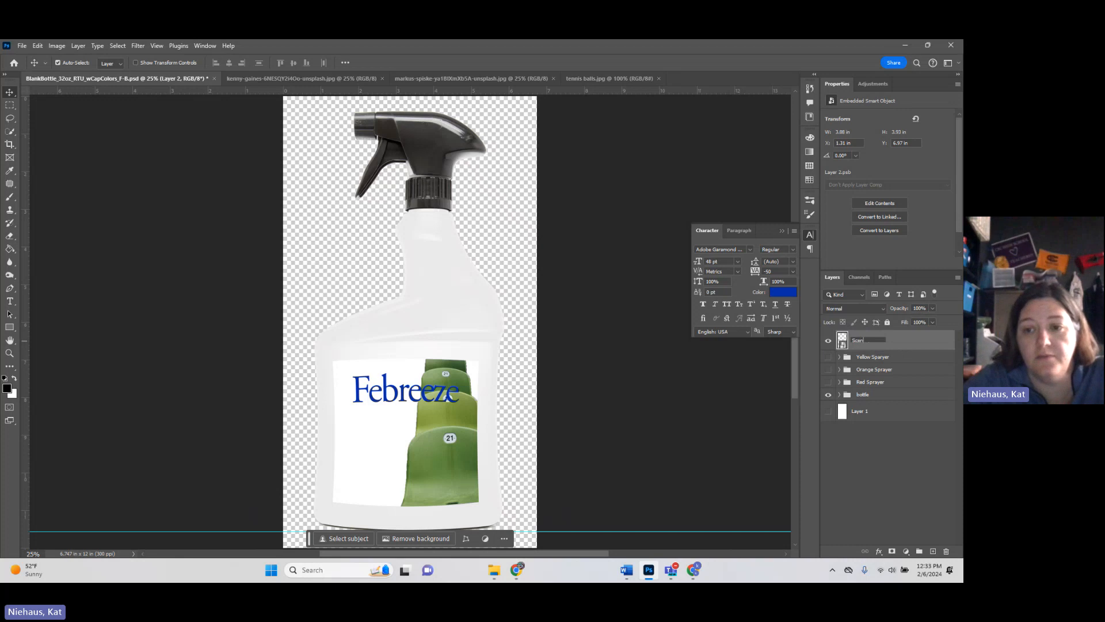
text(t)
key(Return)
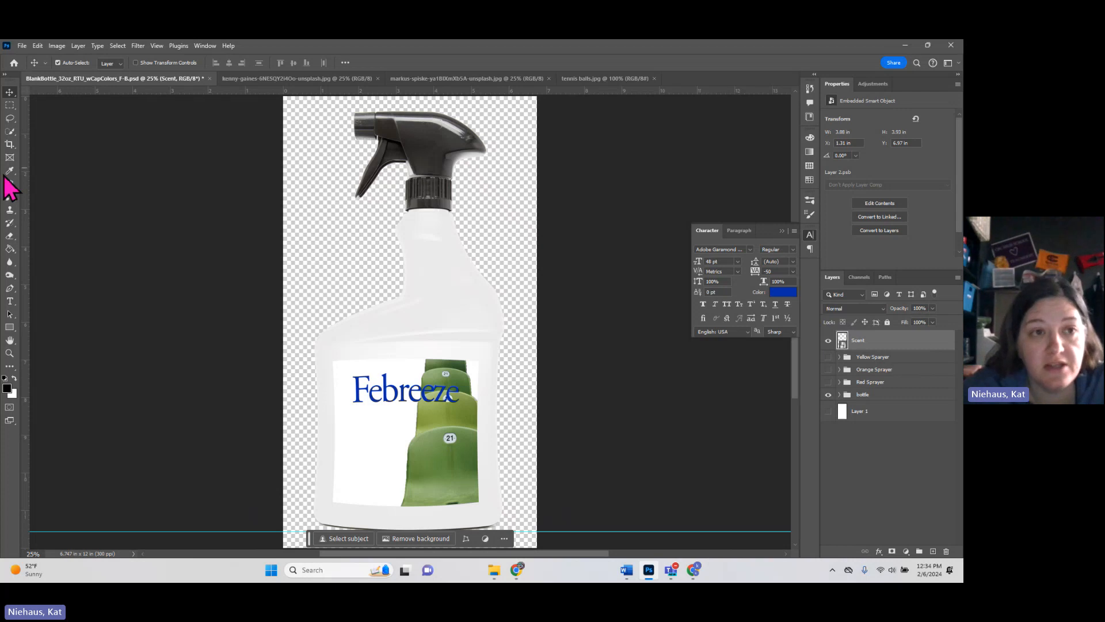
Step: Warp the Scent label, slightly adjusting the curve of its top edge to follow the bottle
click(38, 47)
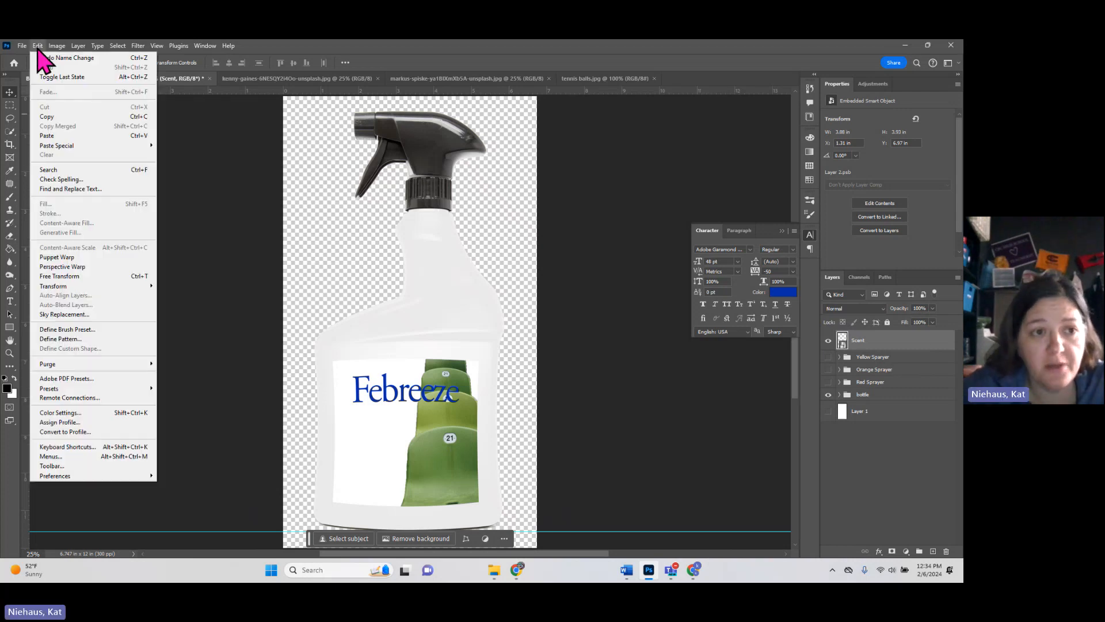
mouse_move(67, 287)
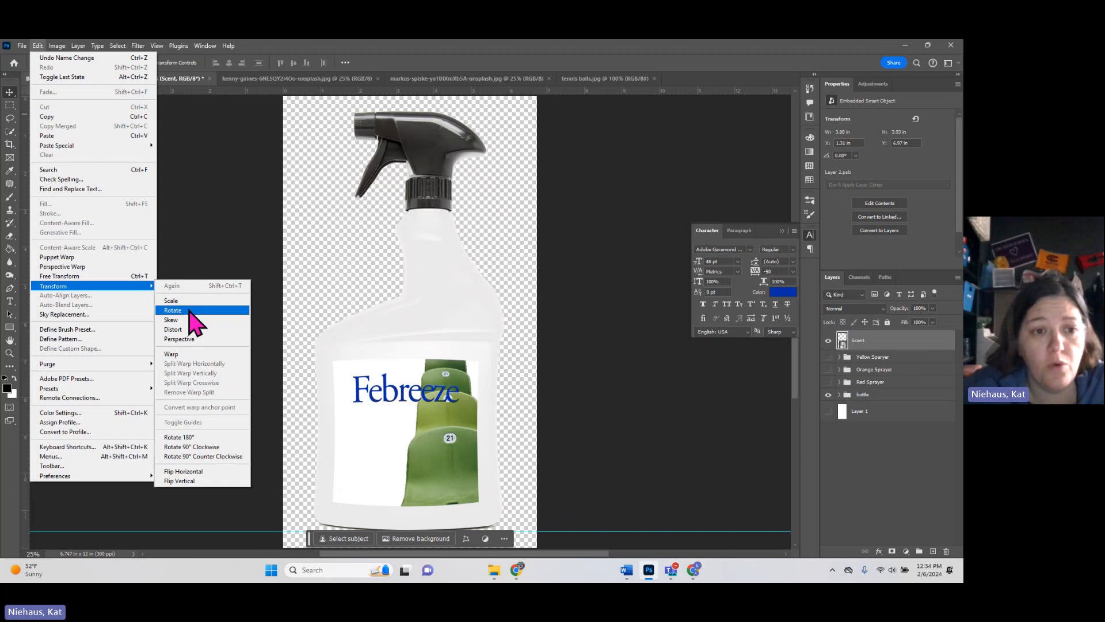
click(188, 354)
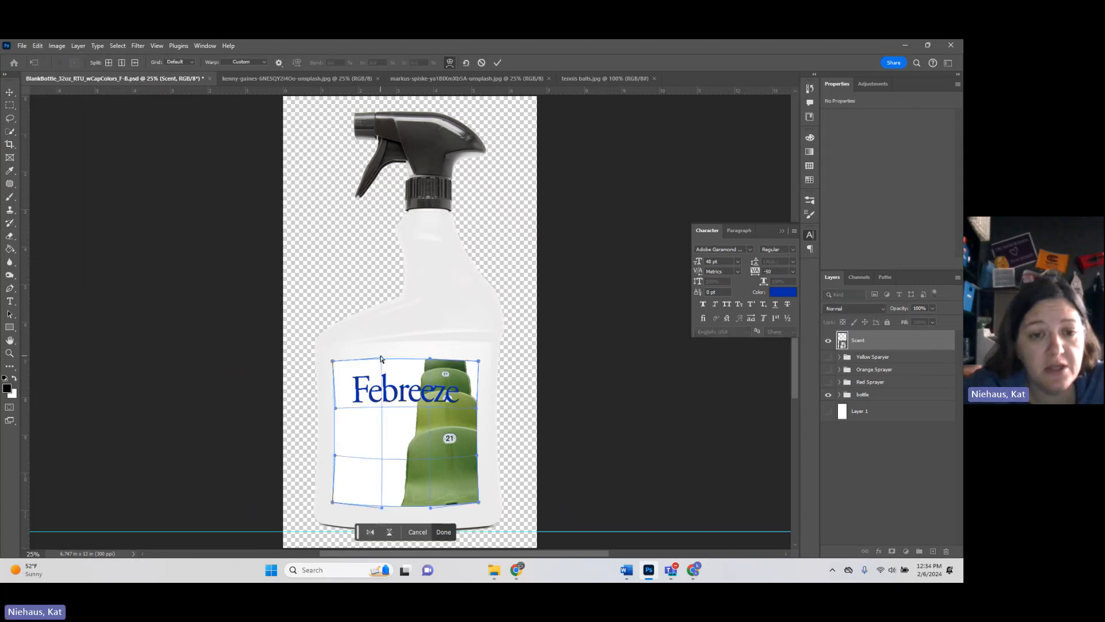
drag(381, 358, 381, 361)
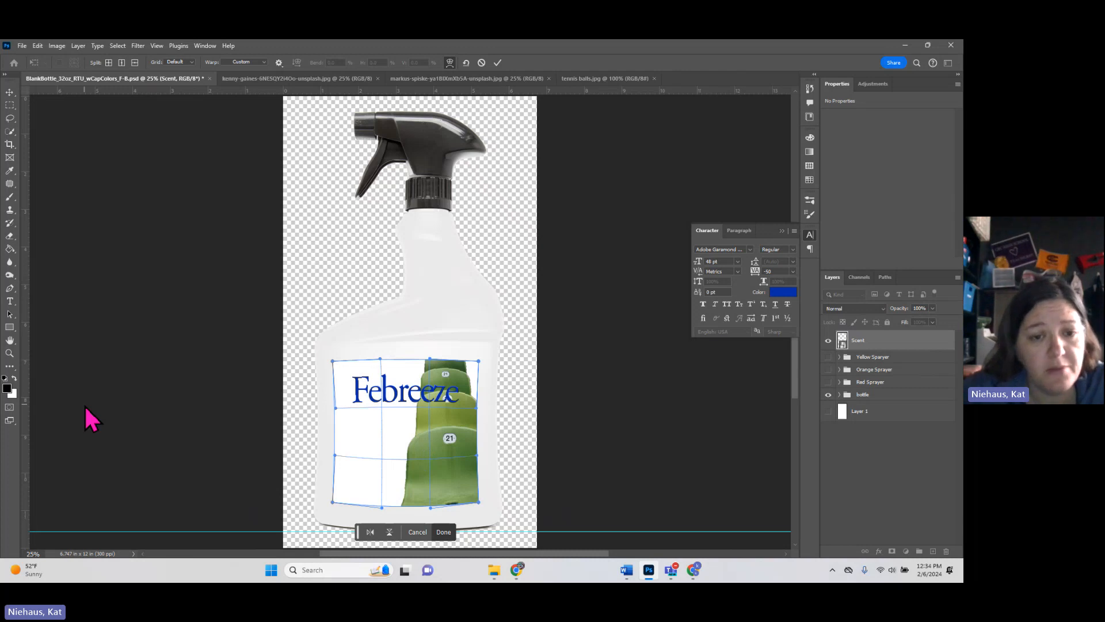
click(496, 64)
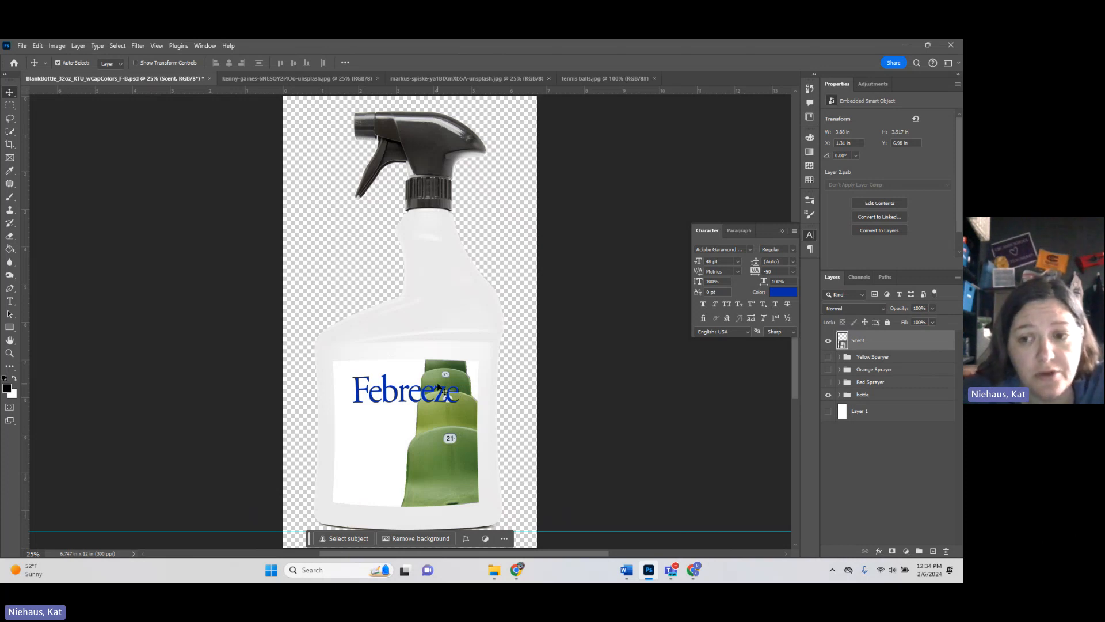
Step: Add a Solid Color fill layer in blue 2029a1 above the Scent layer
click(907, 552)
key(Escape)
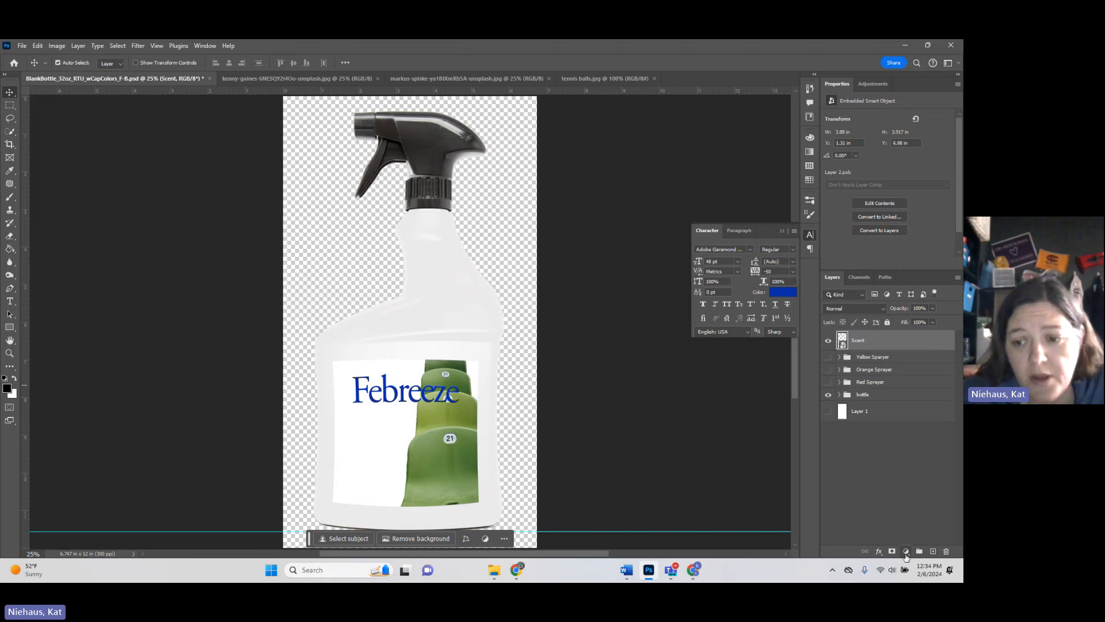
click(906, 552)
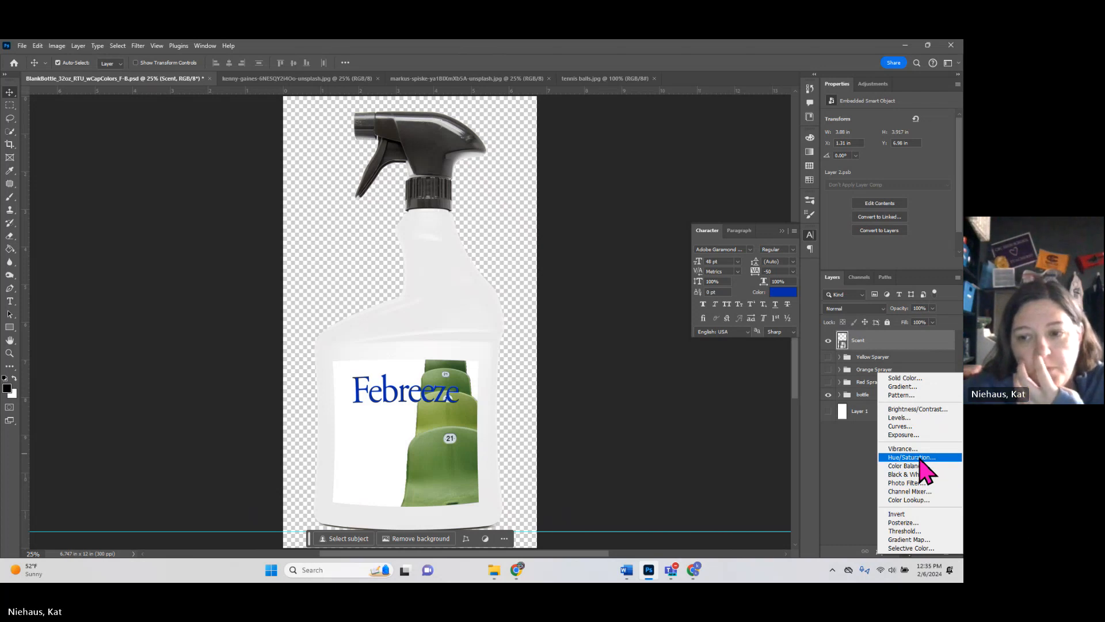
click(925, 380)
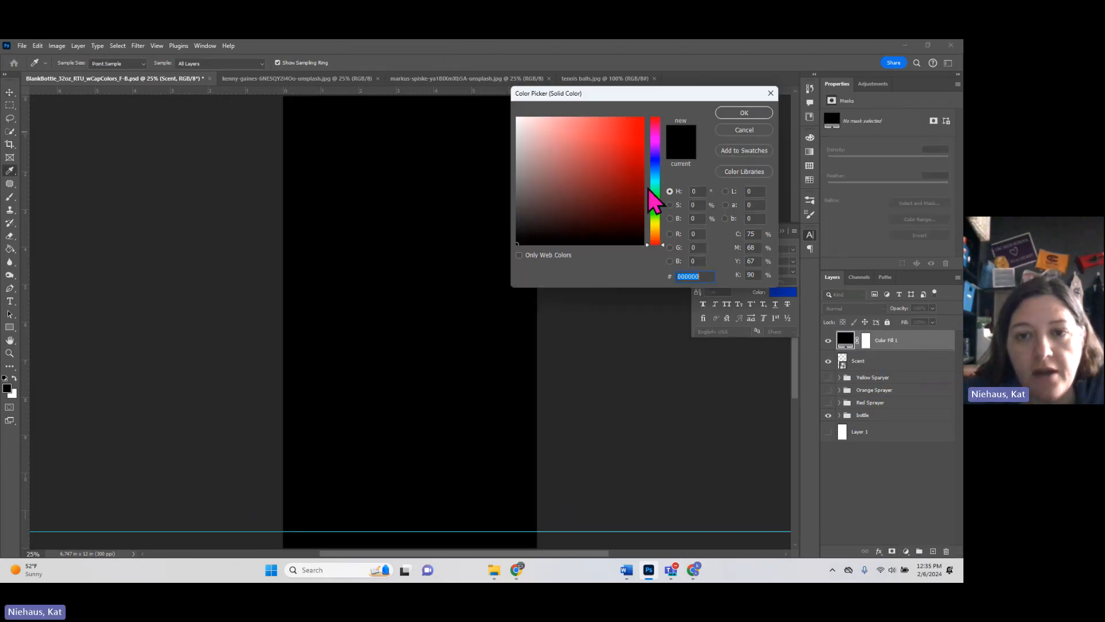
click(655, 161)
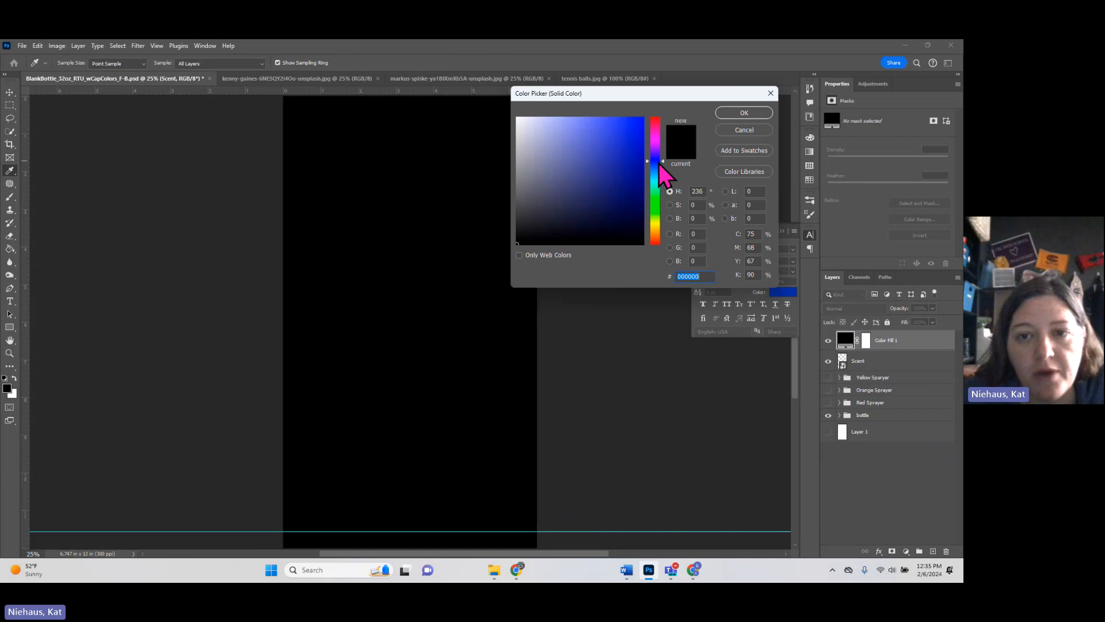
click(620, 165)
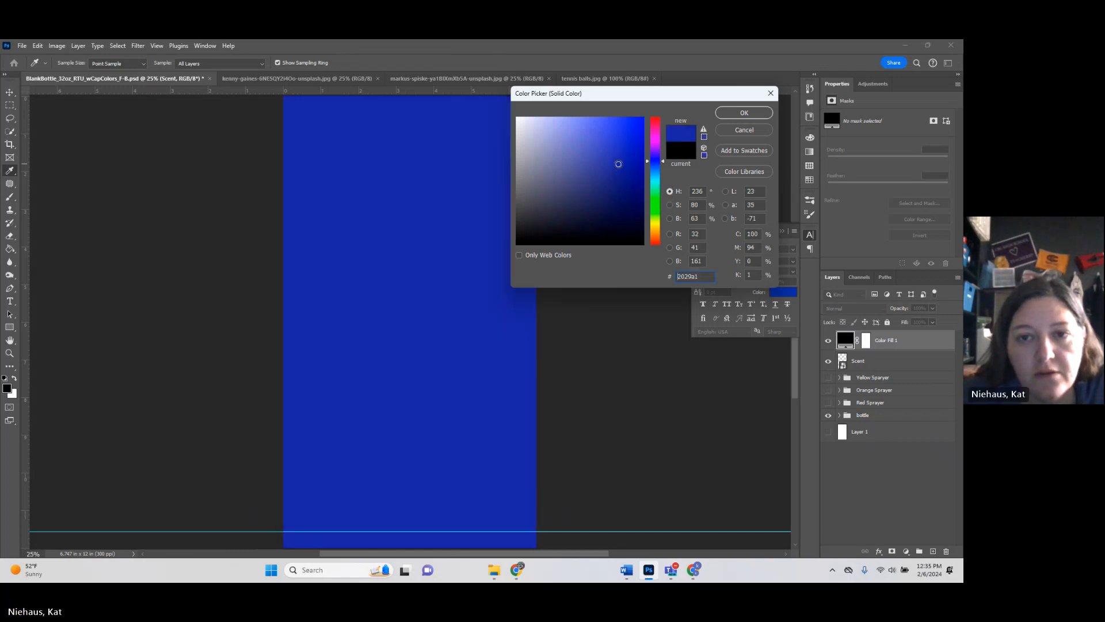
click(726, 113)
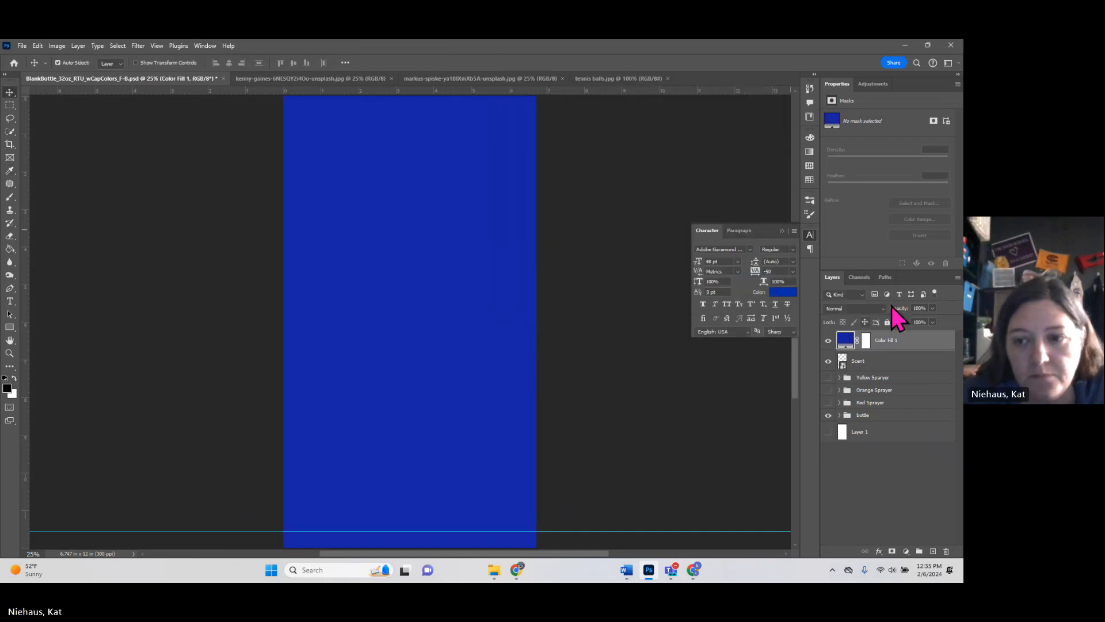
Step: Move the blue fill layer directly above the bottle group and set its opacity to 50%
drag(922, 340, 910, 409)
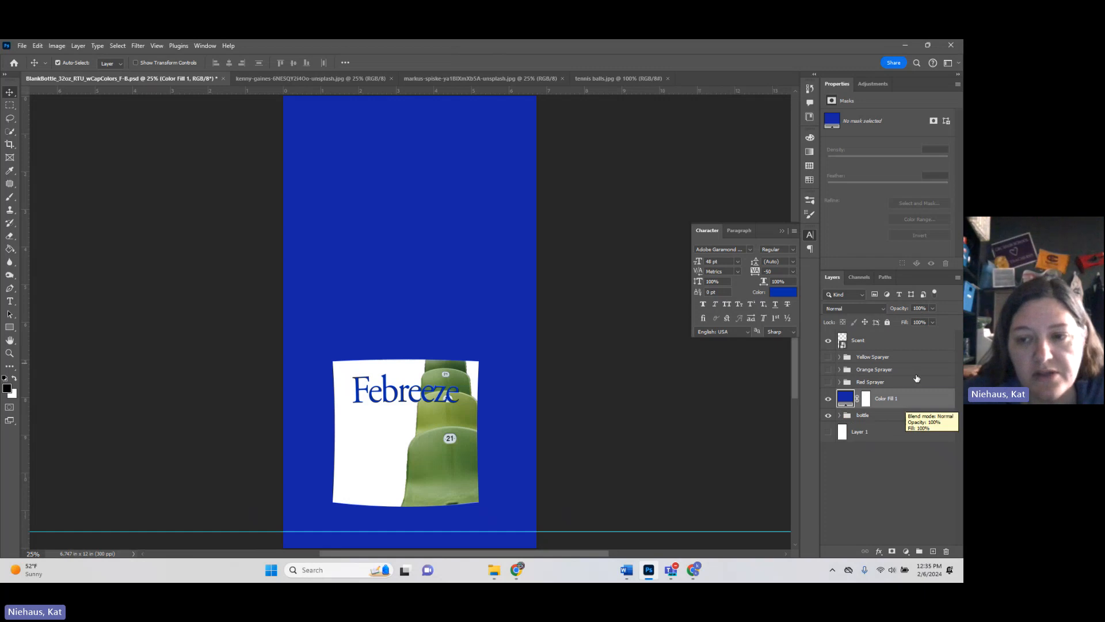
click(932, 309)
drag(934, 321, 909, 323)
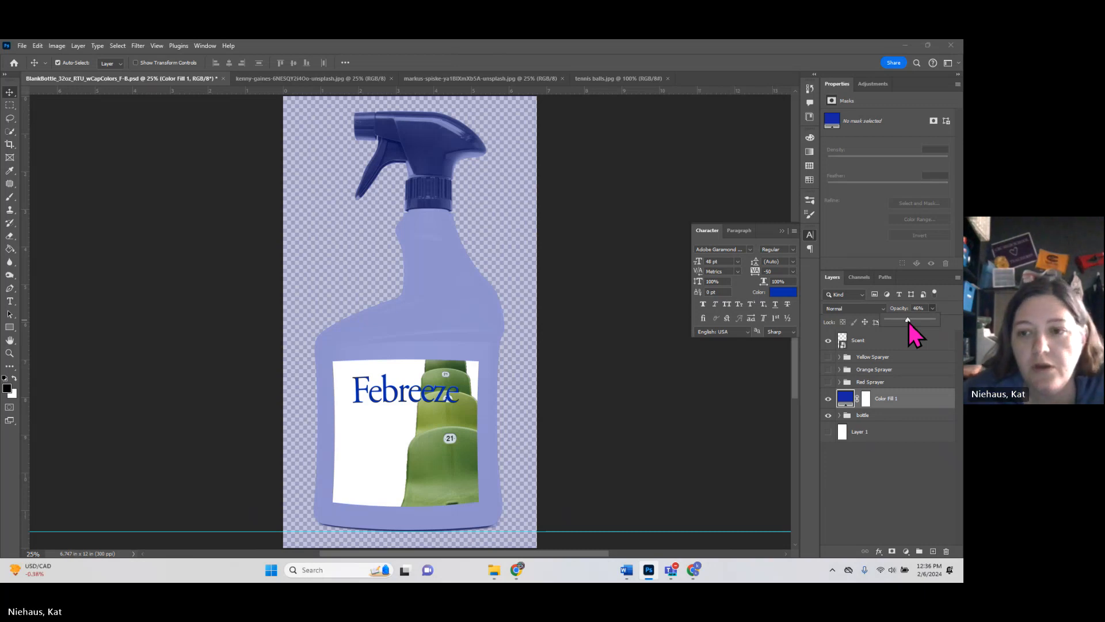
drag(908, 322, 896, 319)
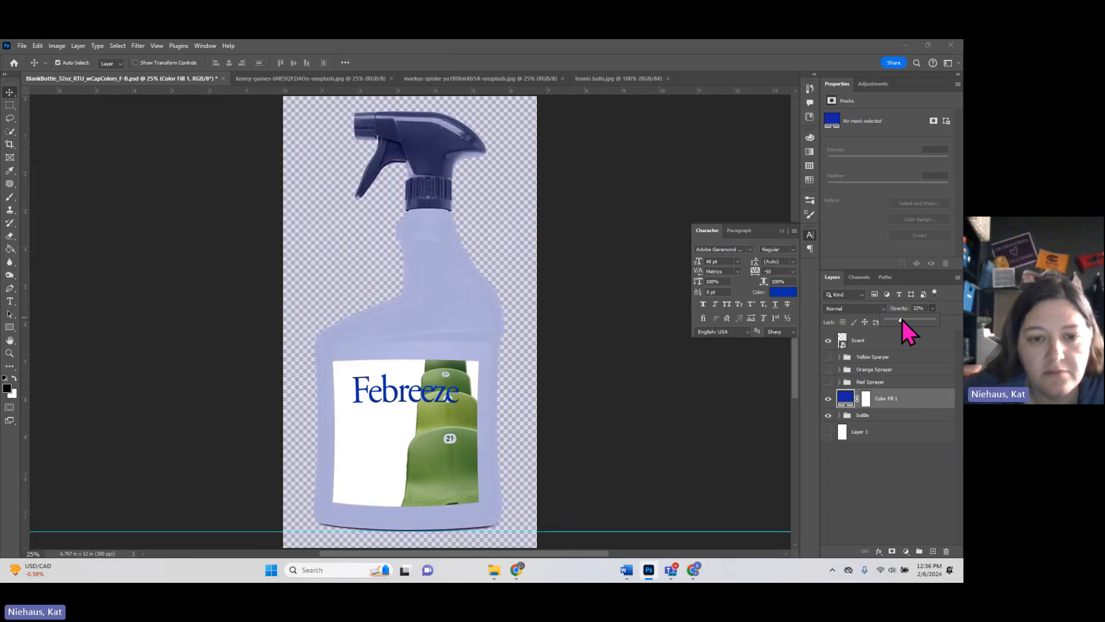
drag(902, 321, 910, 321)
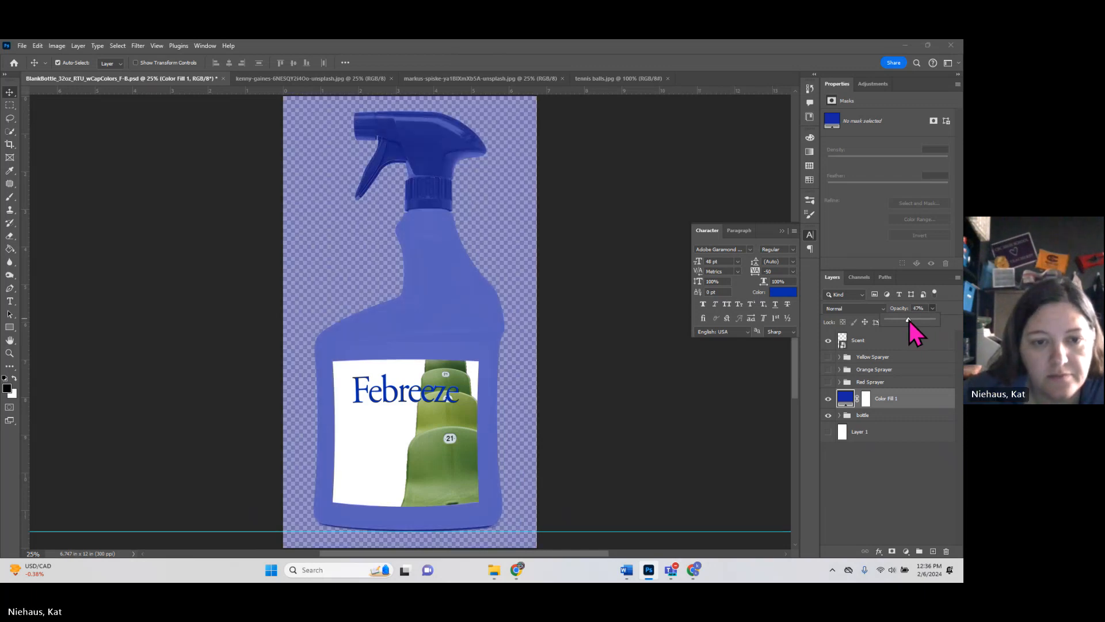
drag(909, 320, 911, 320)
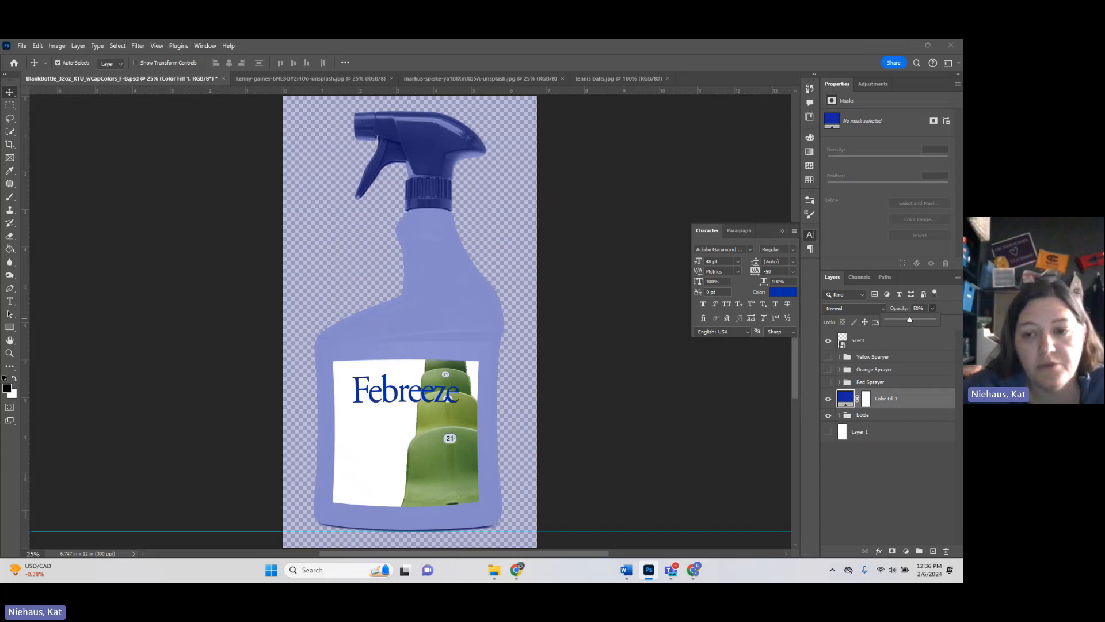
Step: Clip the Color Fill 1 layer to the bottle group so the tint covers only the bottle
drag(895, 409, 897, 408)
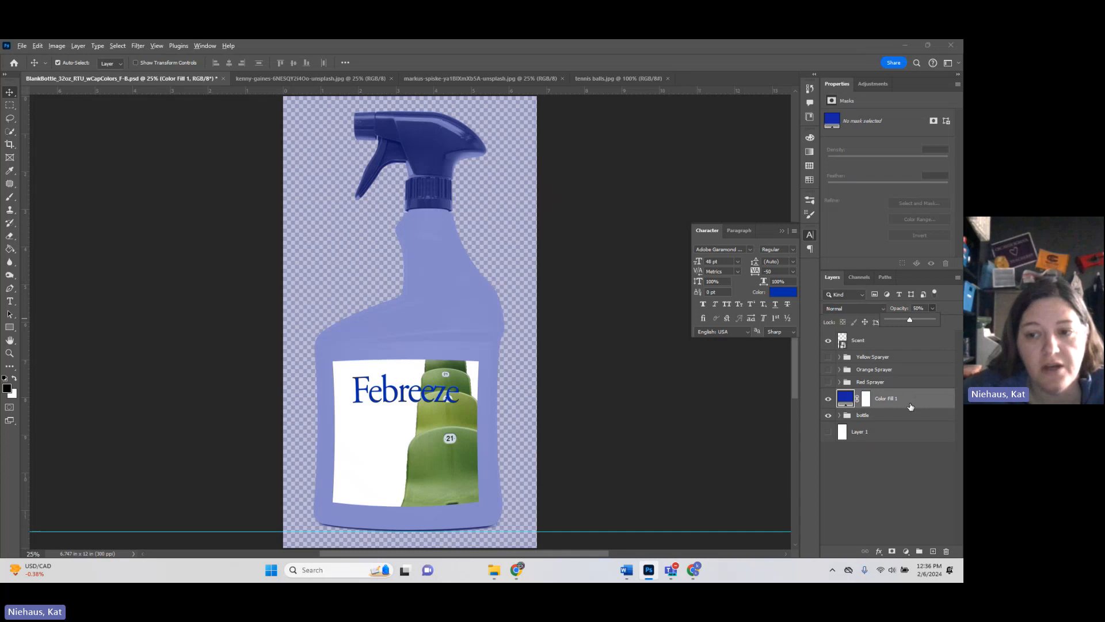
drag(910, 404, 910, 405)
alt+click(910, 406)
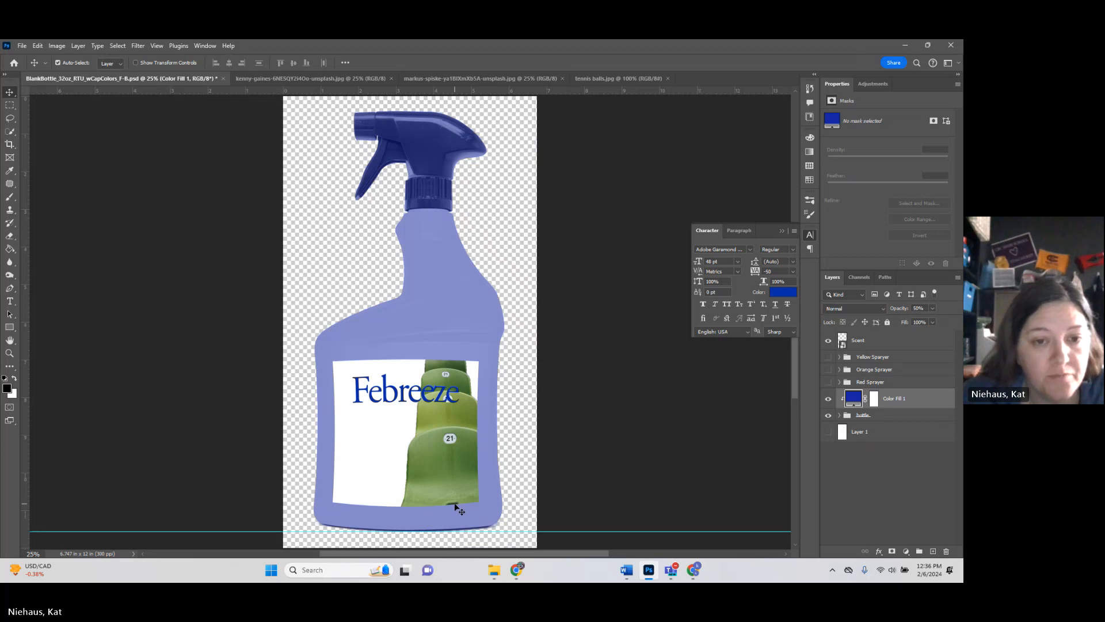
Step: Preview green 48a120 as the bottle tint, and set the Color Fill 1 layer to blue 202fa1
double_click(853, 400)
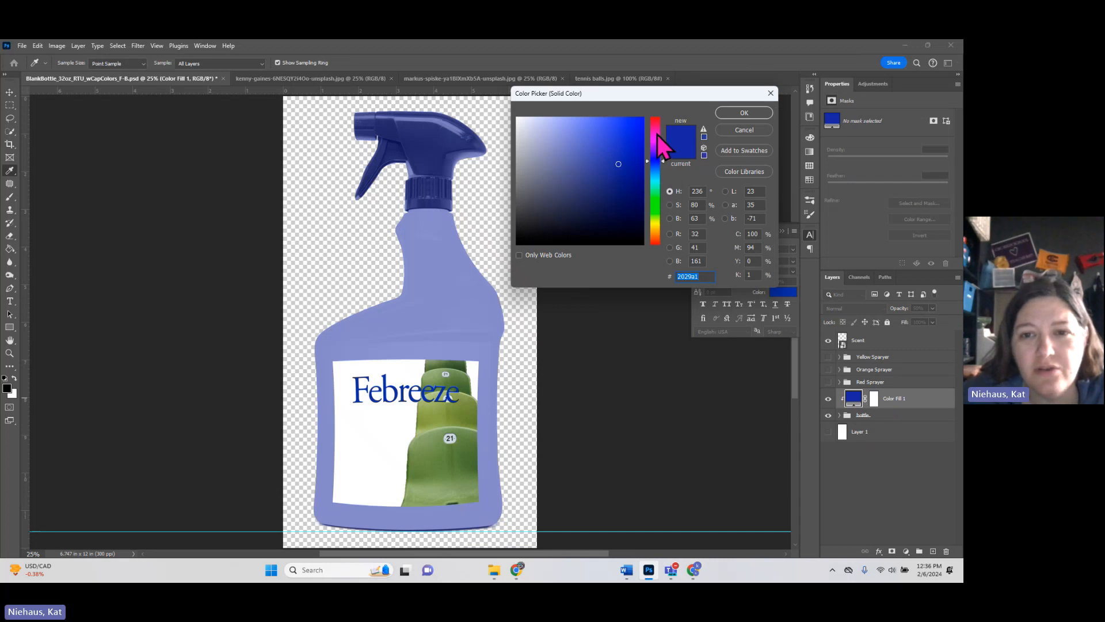
click(657, 205)
drag(656, 205, 656, 211)
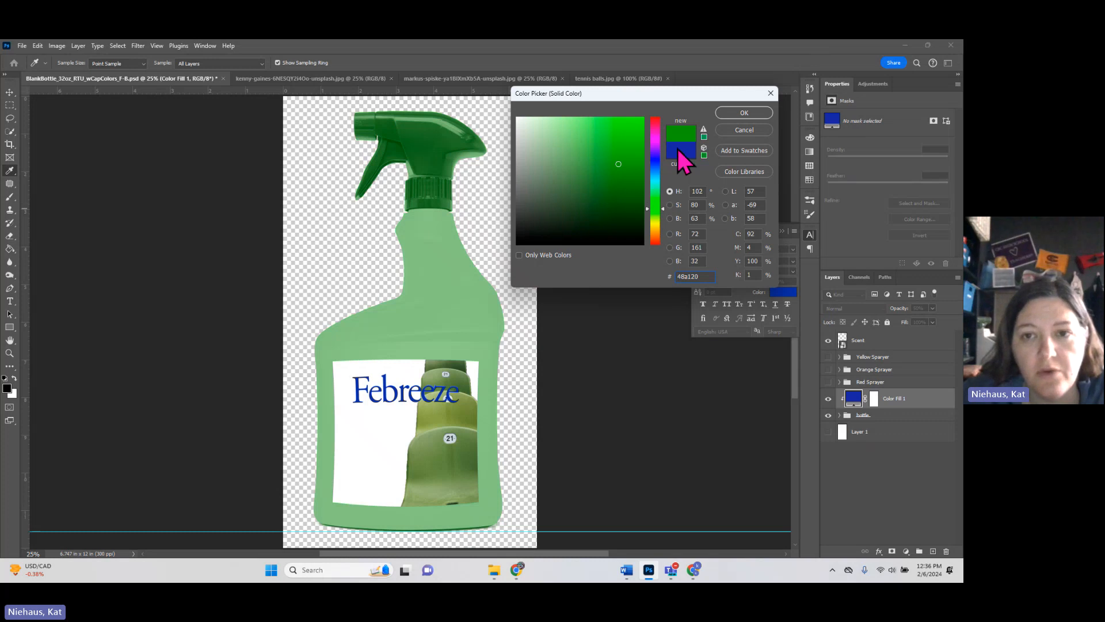
click(657, 162)
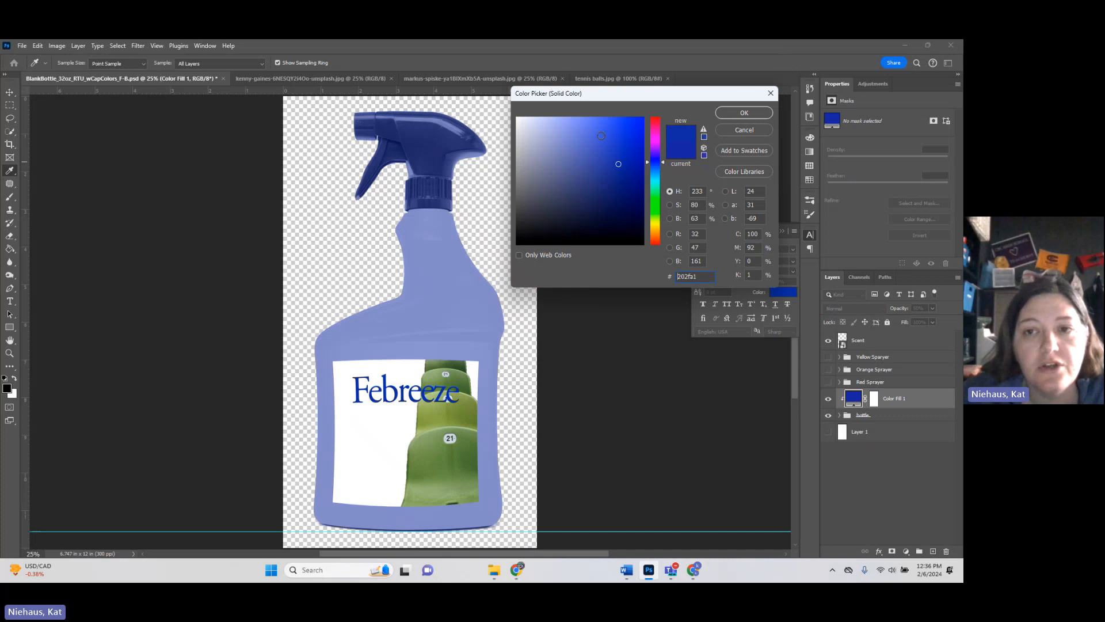
click(738, 115)
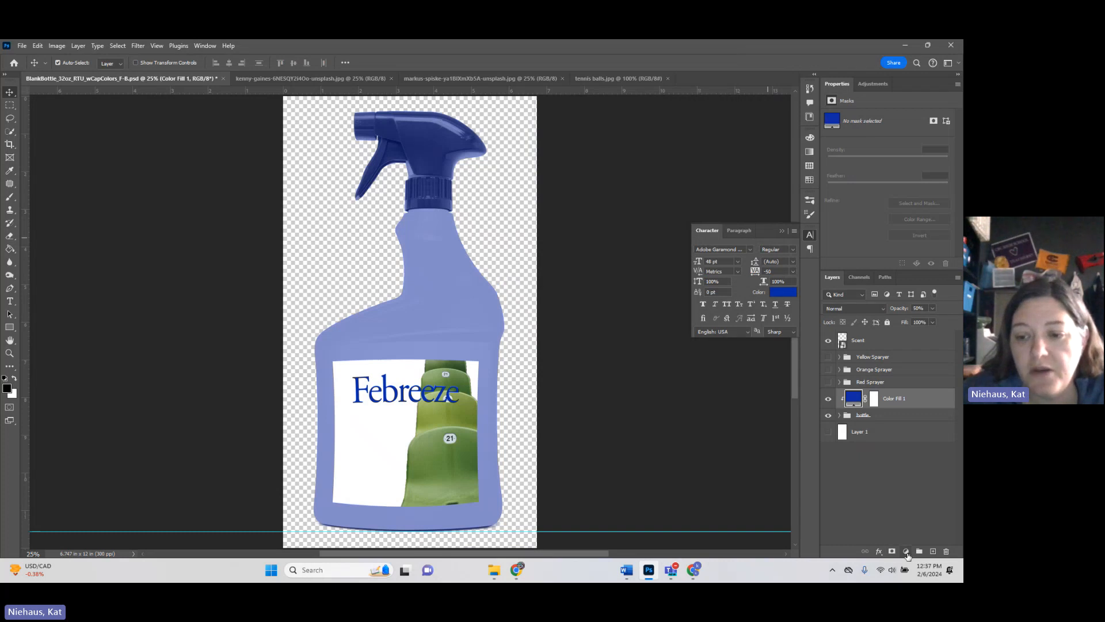
Step: Add a Levels adjustment layer above Color Fill 1, and hide the Color Fill 1 layer
click(908, 554)
click(908, 554)
click(908, 554)
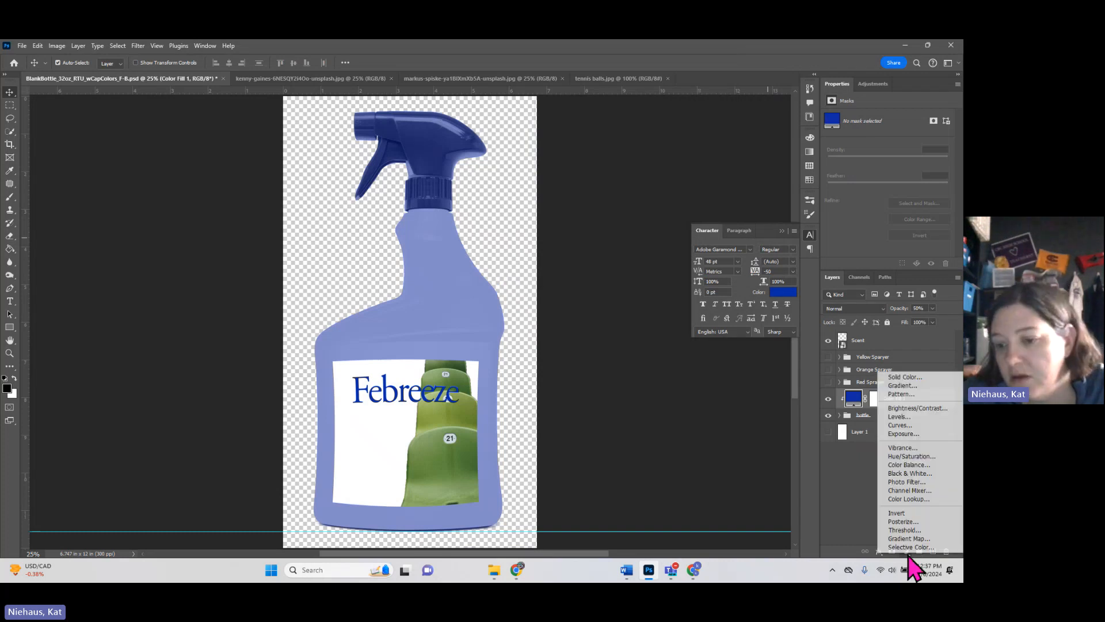
click(908, 555)
click(908, 554)
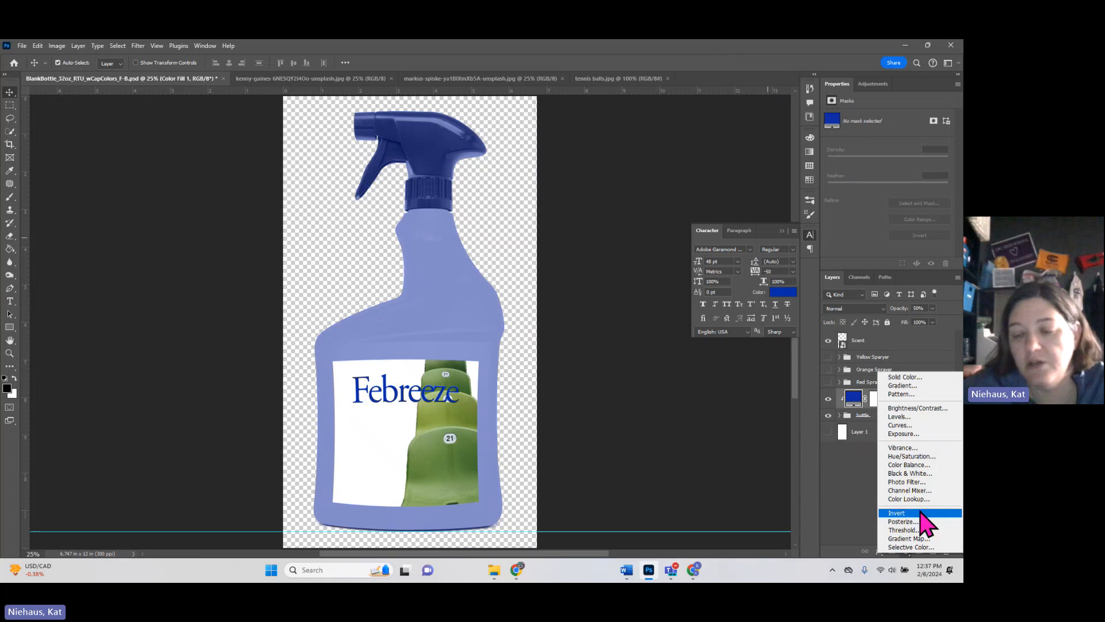
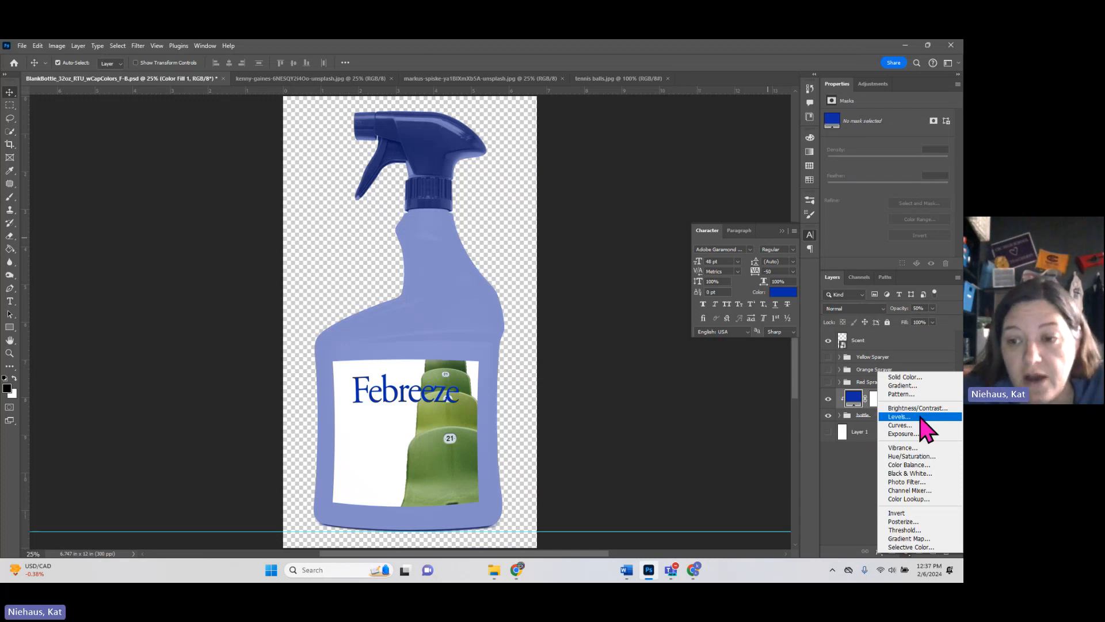
click(921, 416)
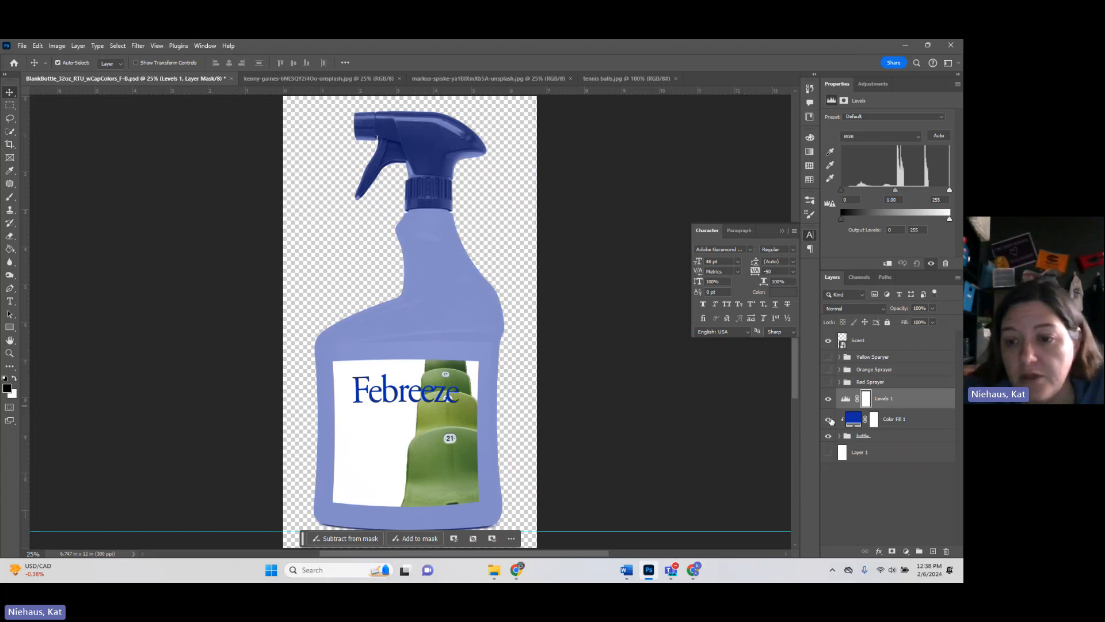
click(829, 420)
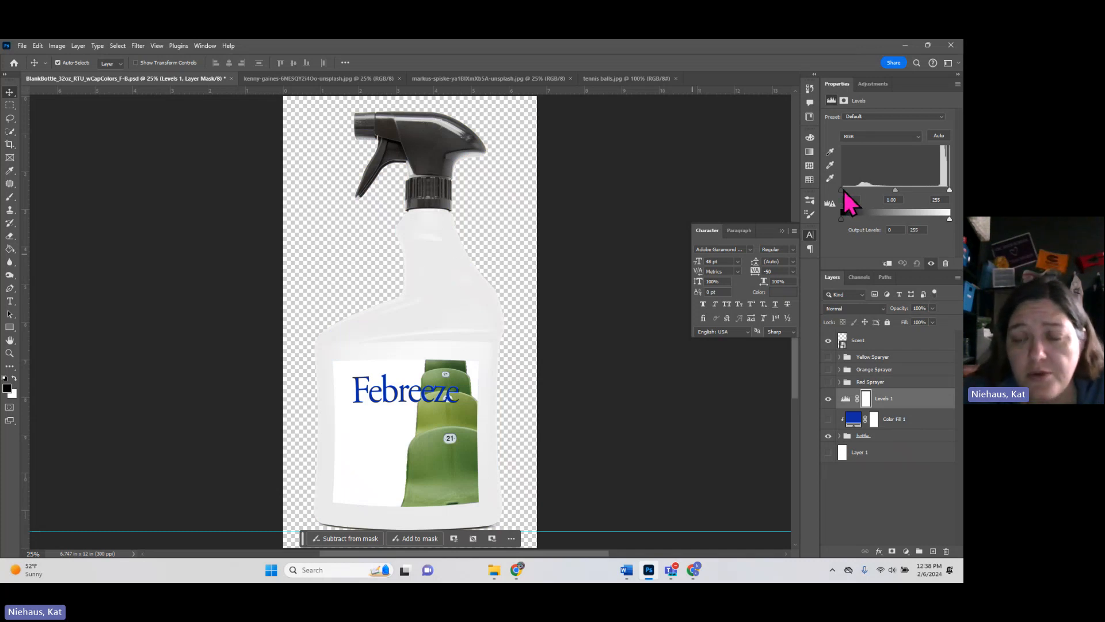
Step: Try a midtone level of 0.75 on the Levels 1 layer, and delete that adjustment layer
mouse_move(843, 191)
mouse_down()
mouse_move(930, 192)
mouse_move(841, 192)
mouse_up()
mouse_move(950, 190)
mouse_down()
mouse_move(872, 192)
mouse_move(950, 192)
mouse_move(890, 194)
mouse_move(907, 194)
mouse_up()
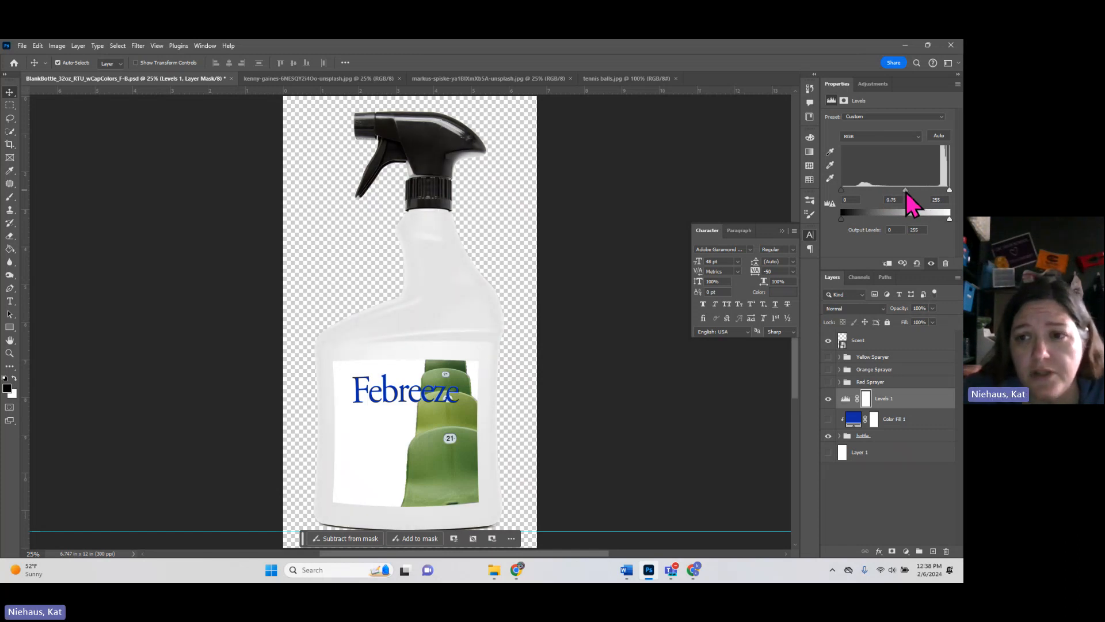
click(902, 501)
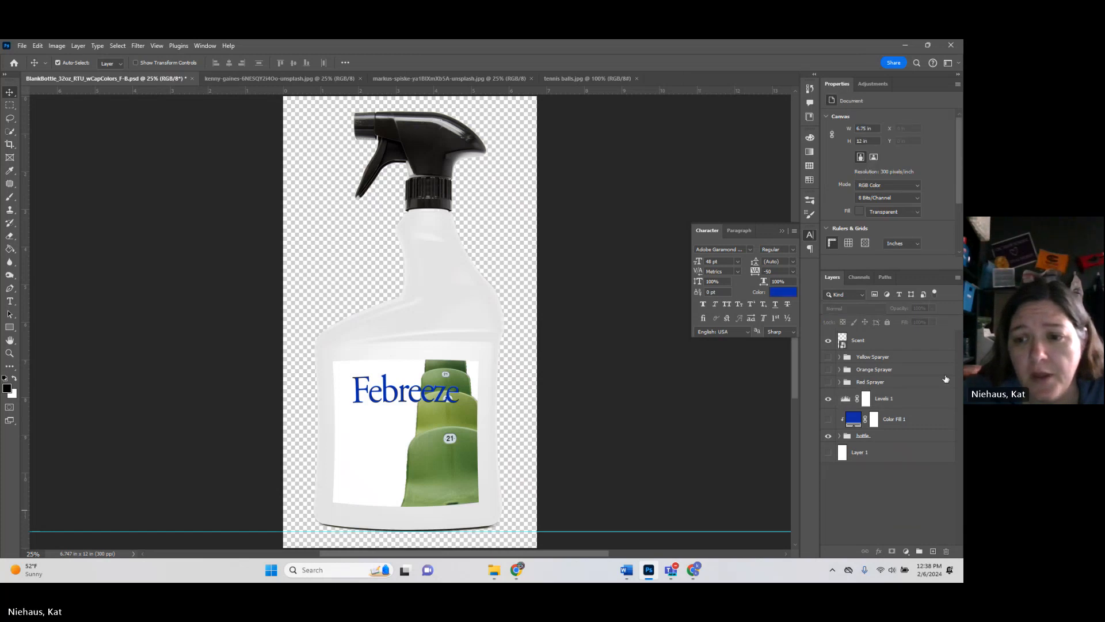
click(922, 403)
drag(931, 397, 947, 552)
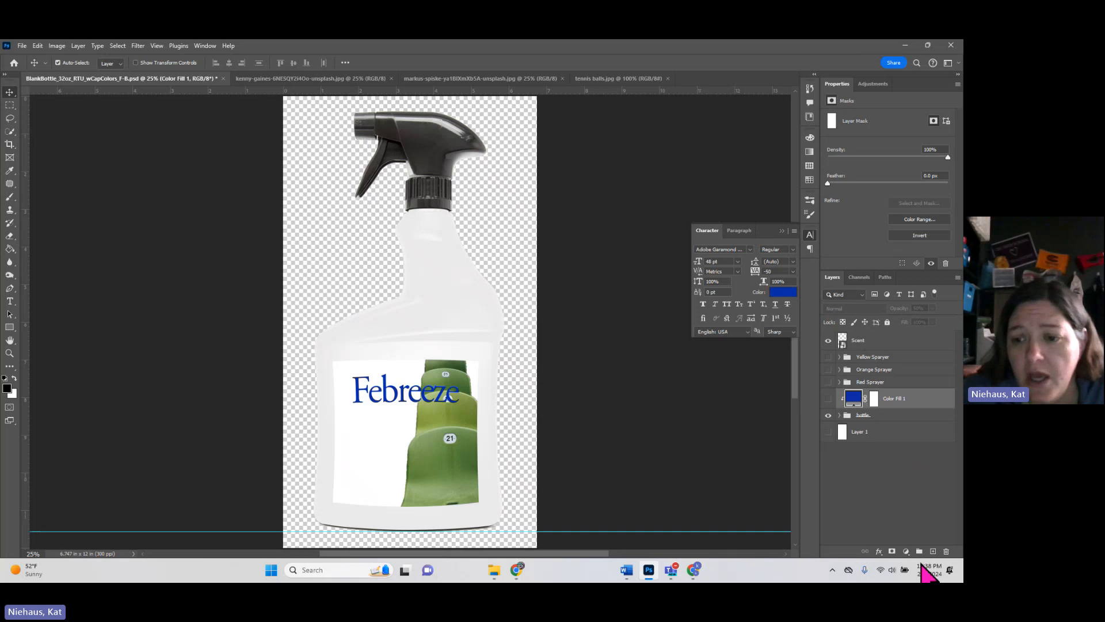
Step: Add a Hue/Saturation adjustment layer with hue +47, show the Red Sprayer group, and move the adjustment directly above that group
click(906, 551)
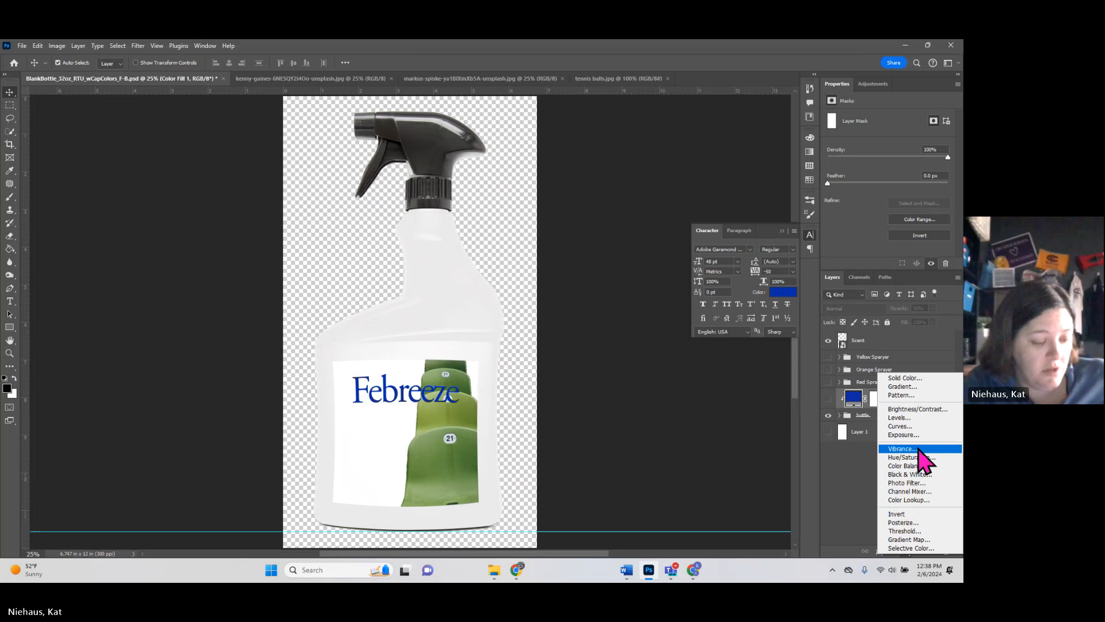
click(924, 458)
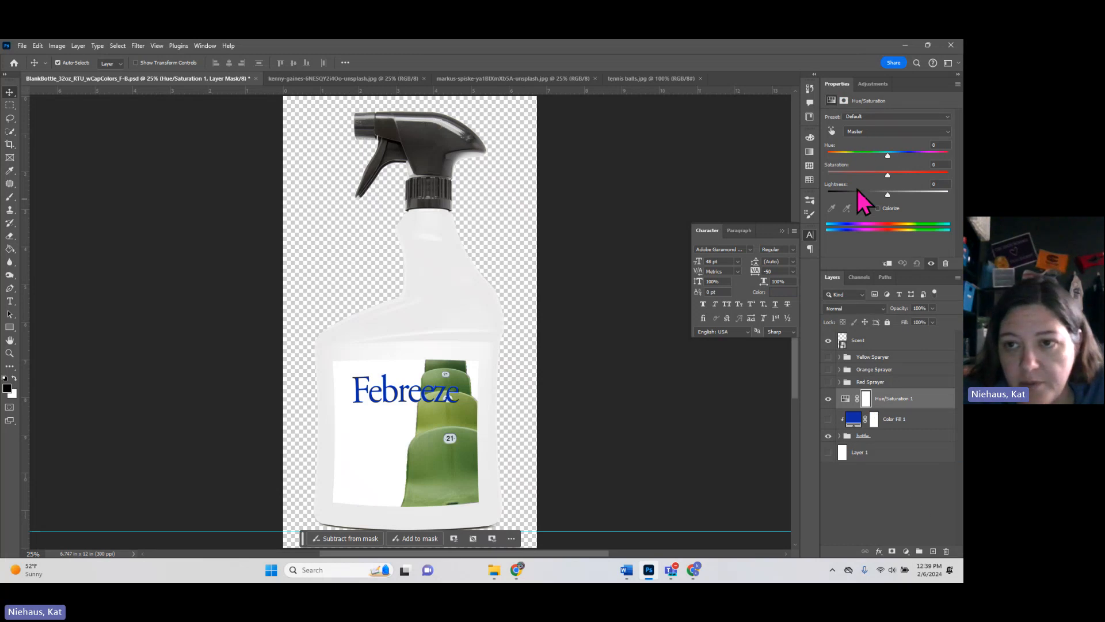
mouse_move(889, 158)
mouse_down()
mouse_move(847, 157)
mouse_move(925, 159)
mouse_move(832, 157)
mouse_move(916, 157)
mouse_up()
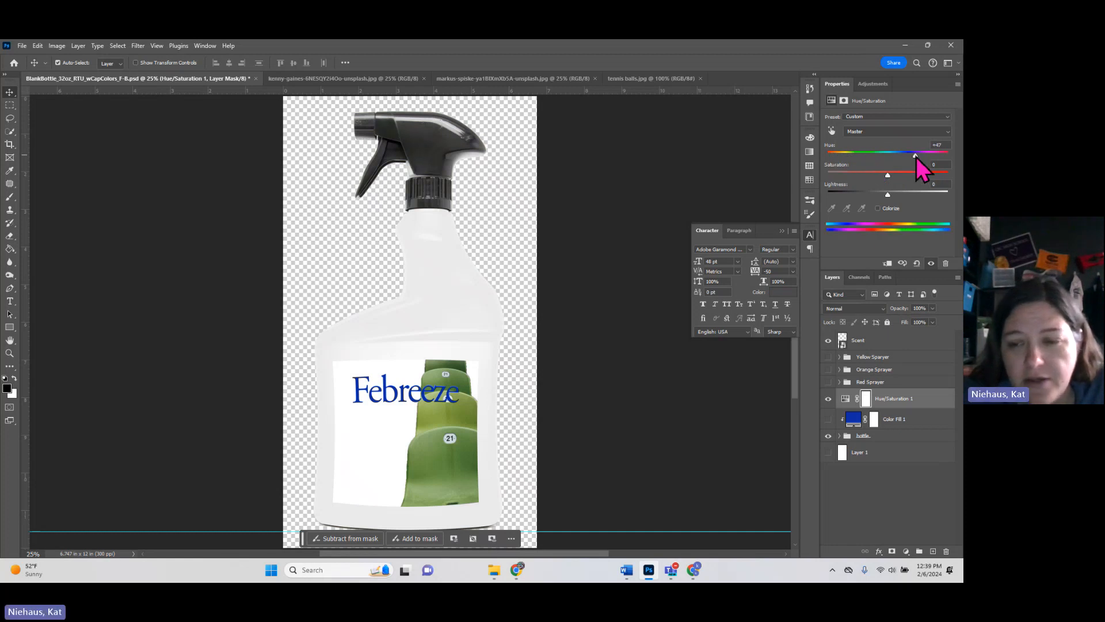
click(828, 381)
drag(929, 407, 904, 377)
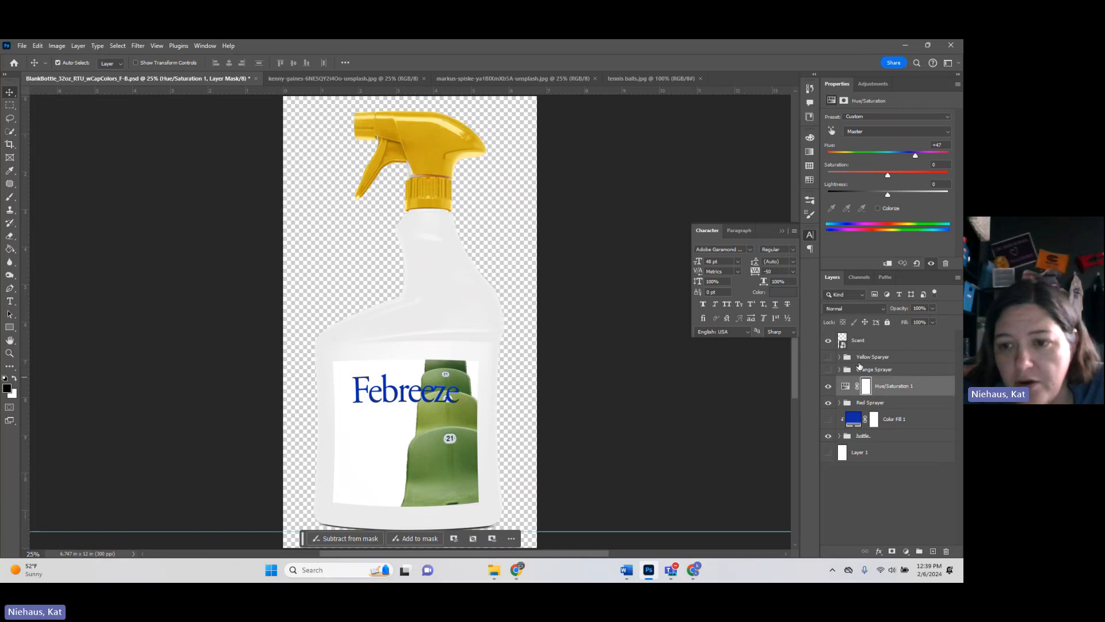
Step: Toggle the Hue/Saturation 1 layer off and on to compare sprayer colors, and set its hue to -121 for blue
click(829, 387)
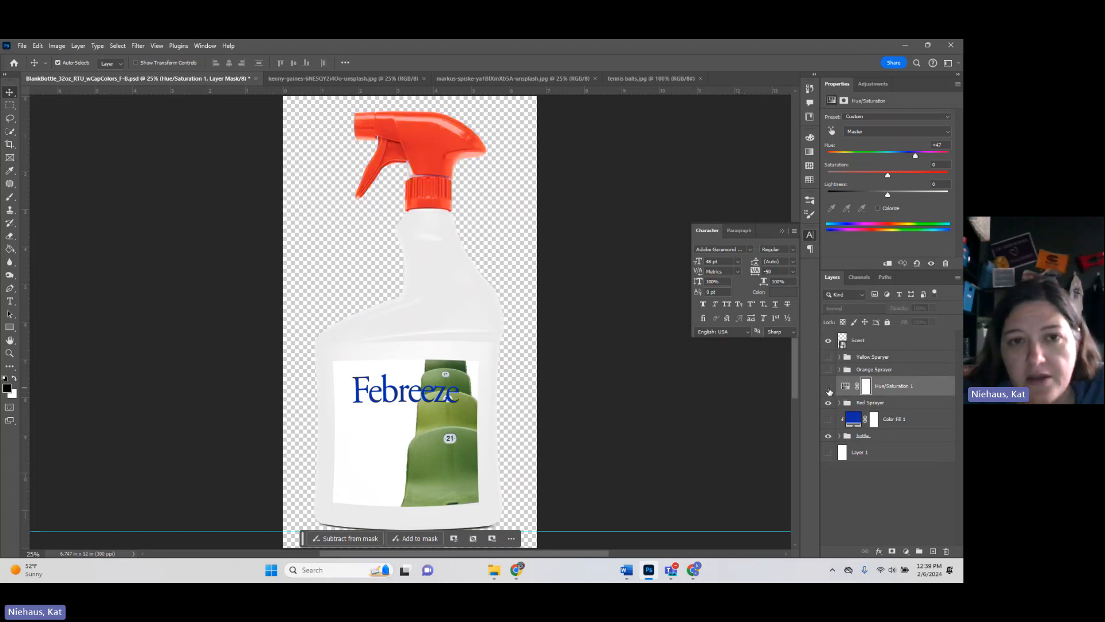
click(829, 387)
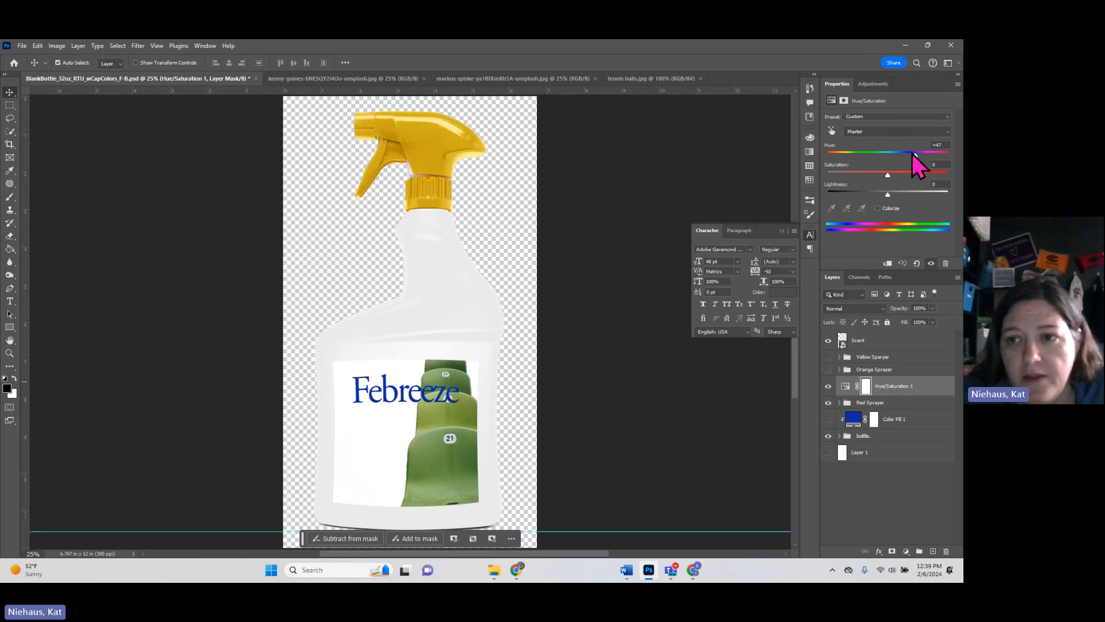
mouse_move(912, 155)
mouse_down()
mouse_move(818, 154)
mouse_move(945, 160)
mouse_move(842, 156)
mouse_up()
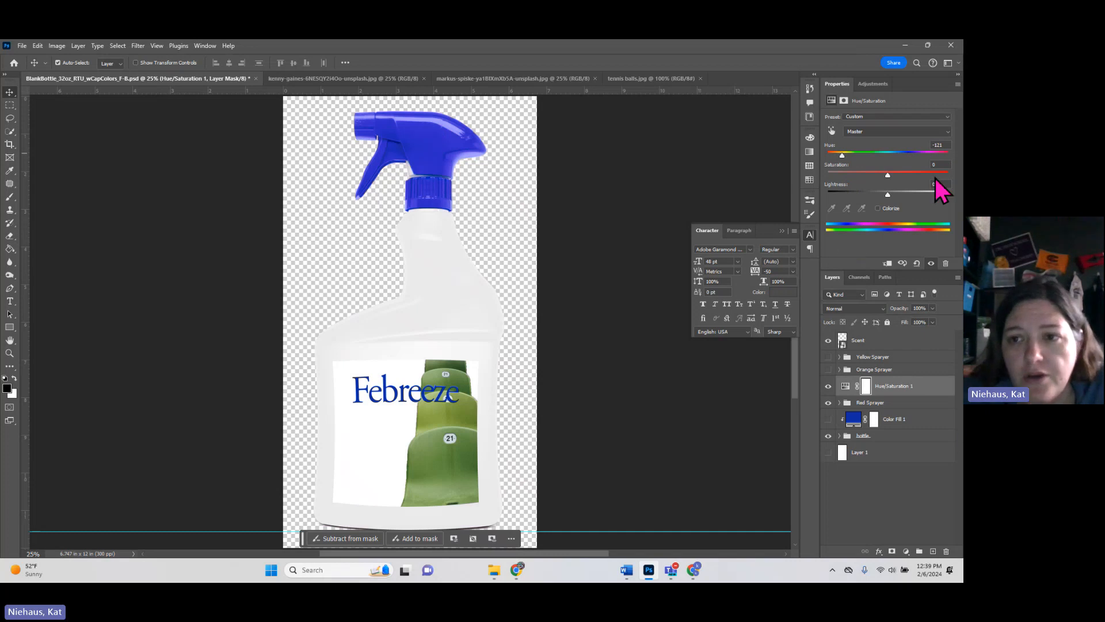
Step: Try a strongly raised saturation on the Hue/Saturation 1 layer, and return its saturation and lightness to 0
drag(888, 176, 935, 178)
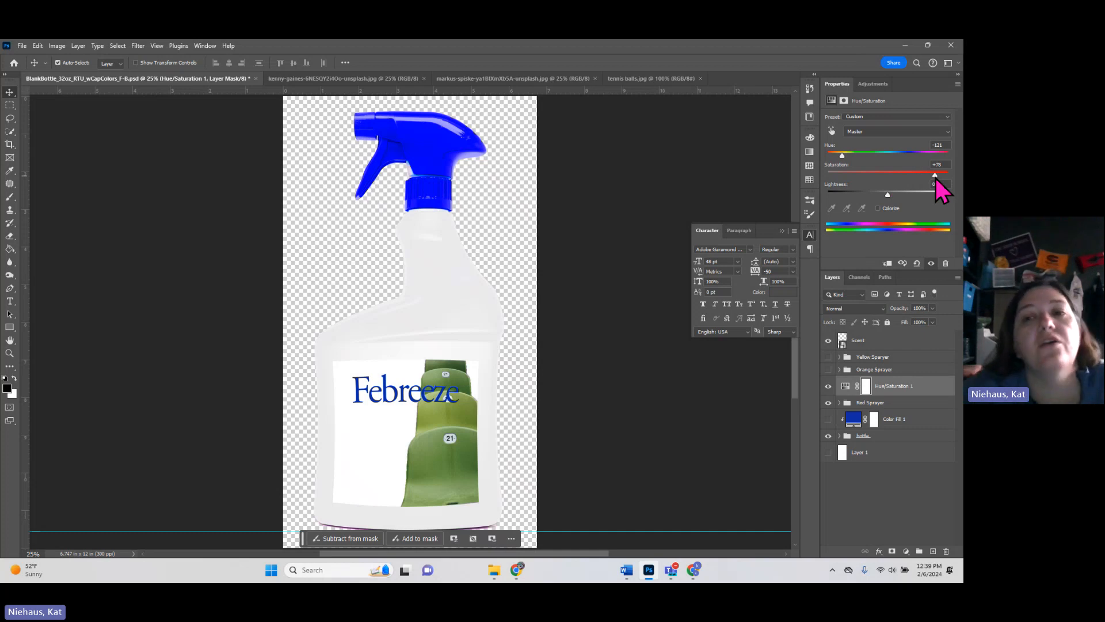
mouse_move(935, 178)
mouse_down()
mouse_move(827, 178)
mouse_move(900, 178)
mouse_move(886, 177)
mouse_up()
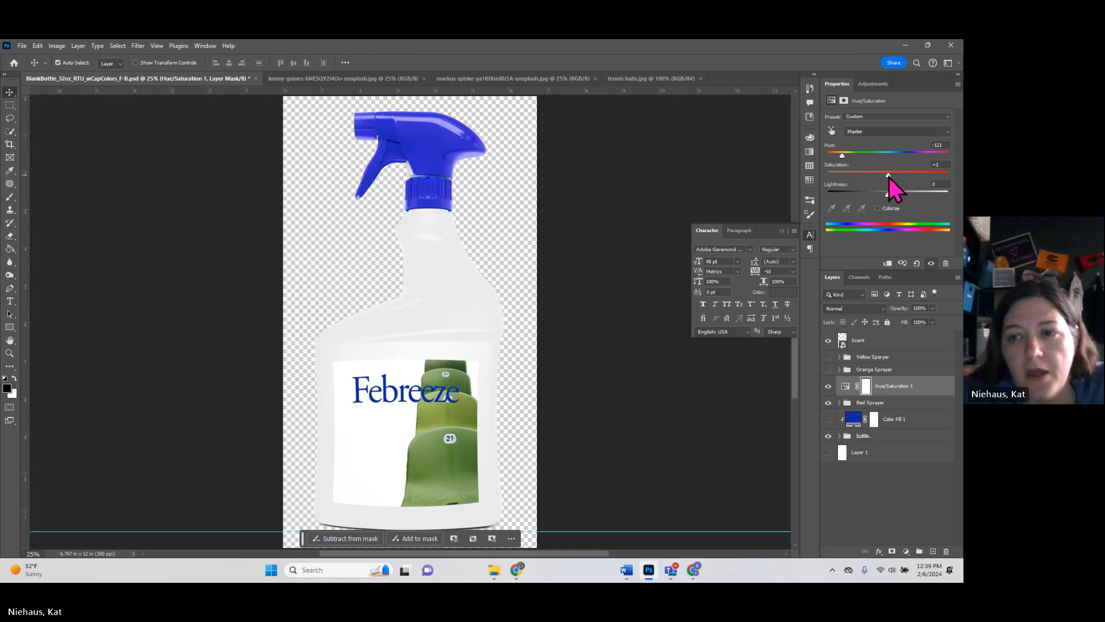
mouse_move(889, 177)
mouse_down()
mouse_move(919, 195)
mouse_move(840, 193)
mouse_move(885, 191)
mouse_up()
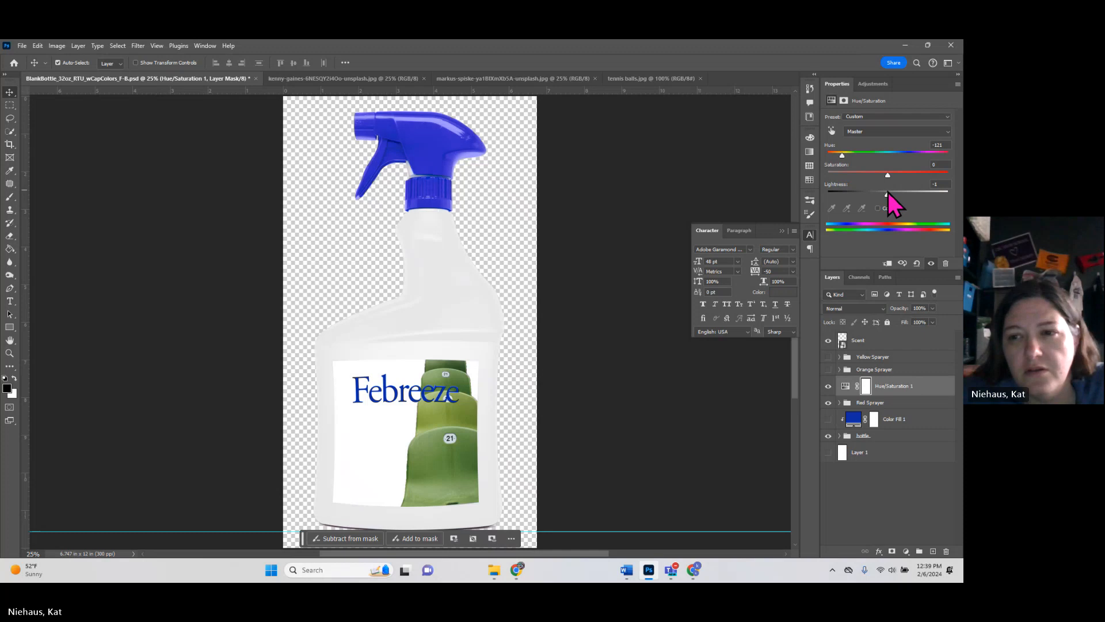
drag(889, 193, 889, 192)
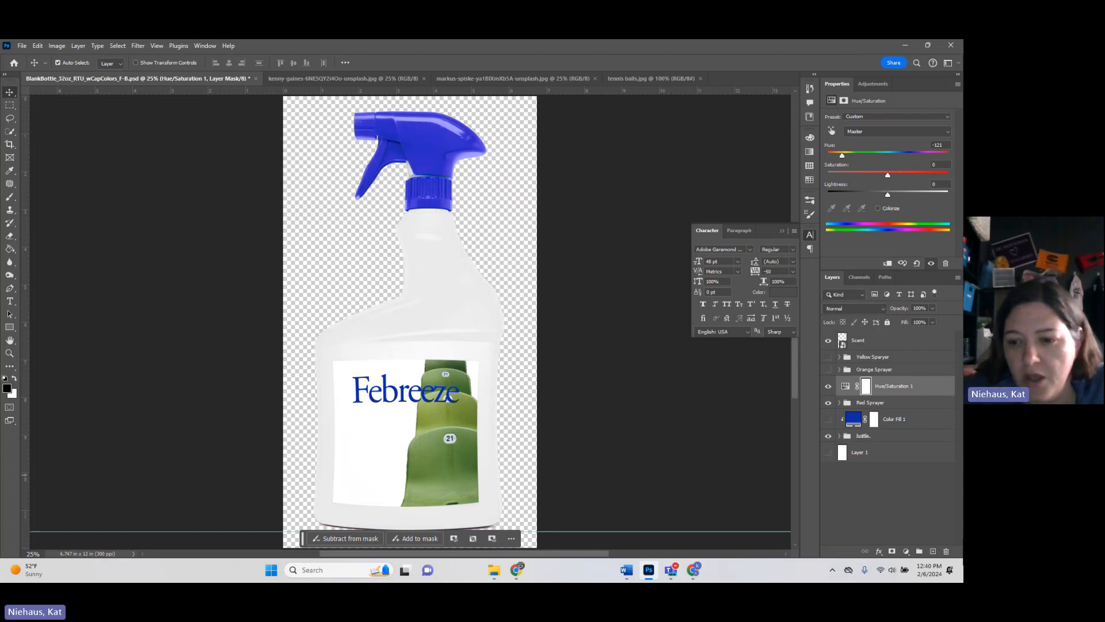
Step: Try a Color Balance adjustment with midtones shifted +2 toward red and +5 toward blue, and delete that layer
click(907, 551)
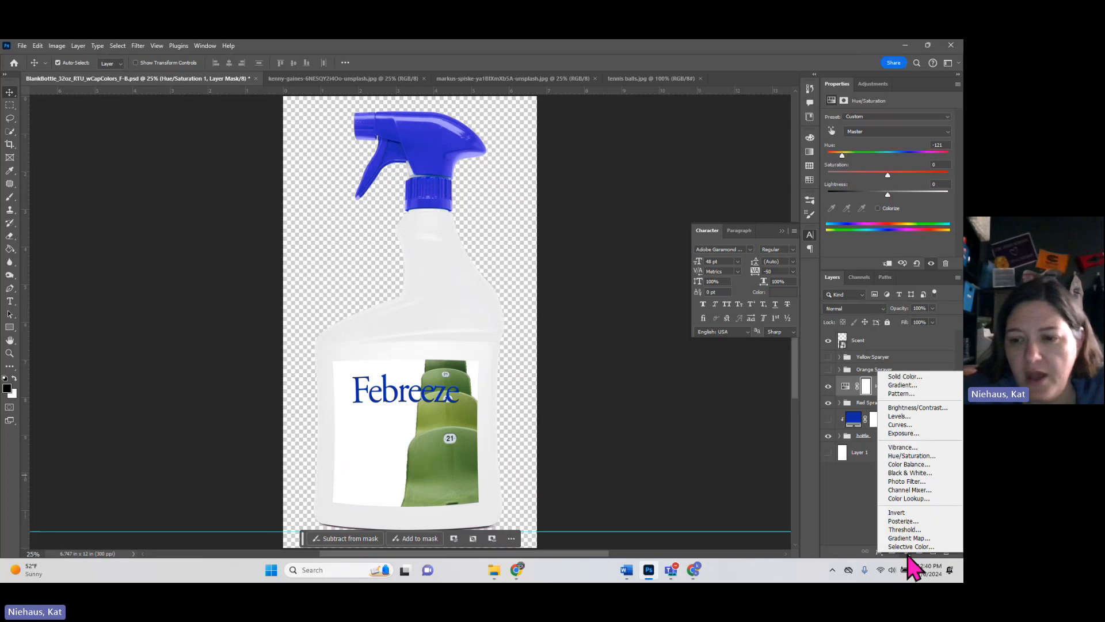
click(920, 468)
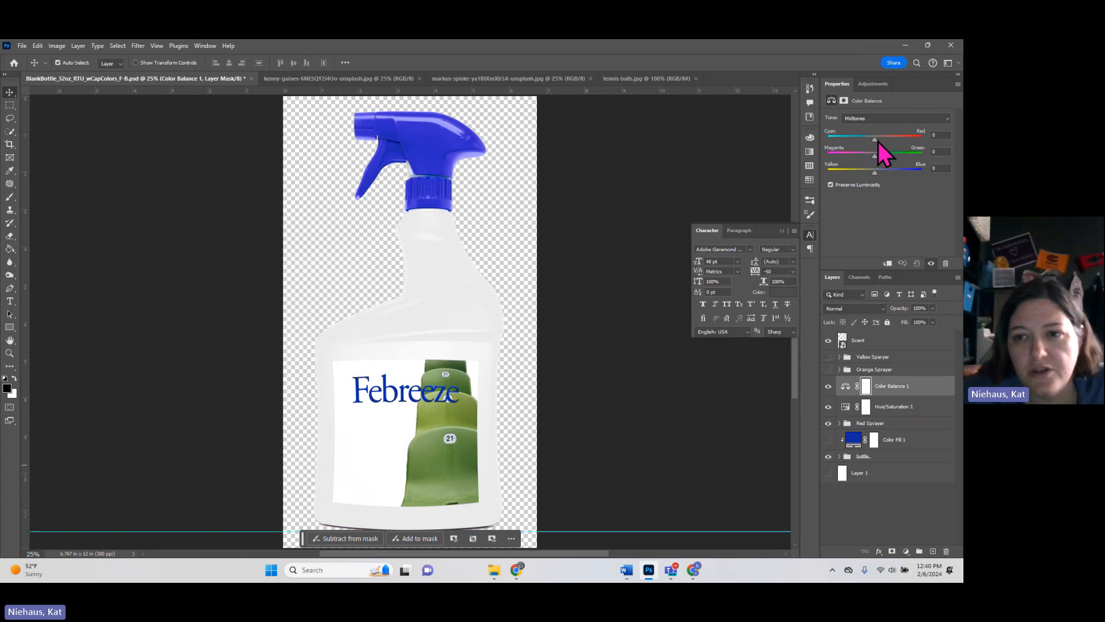
mouse_move(840, 141)
mouse_down()
mouse_move(812, 151)
mouse_move(864, 139)
mouse_move(961, 149)
mouse_move(888, 142)
mouse_up()
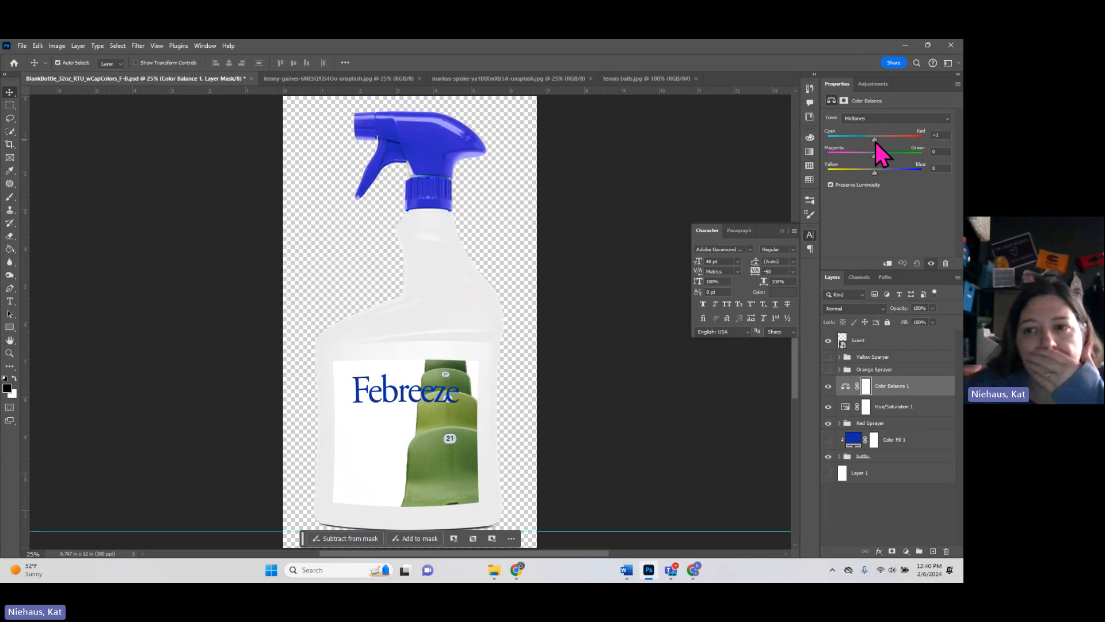
mouse_move(873, 142)
mouse_down()
mouse_move(900, 175)
mouse_move(952, 173)
mouse_move(785, 173)
mouse_move(876, 174)
mouse_up()
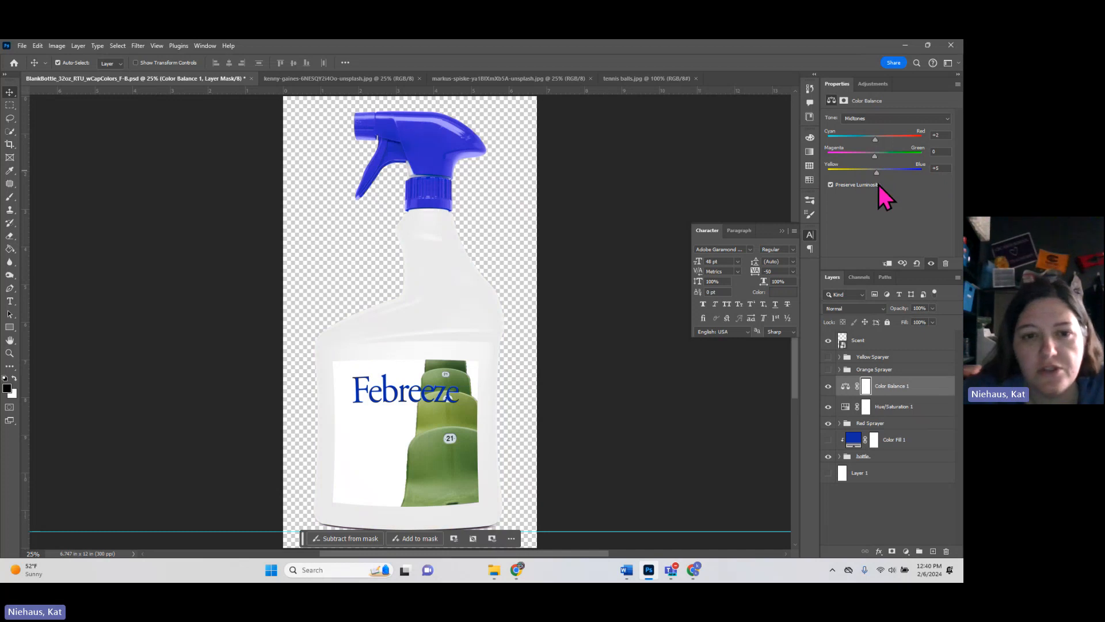
drag(934, 400, 947, 551)
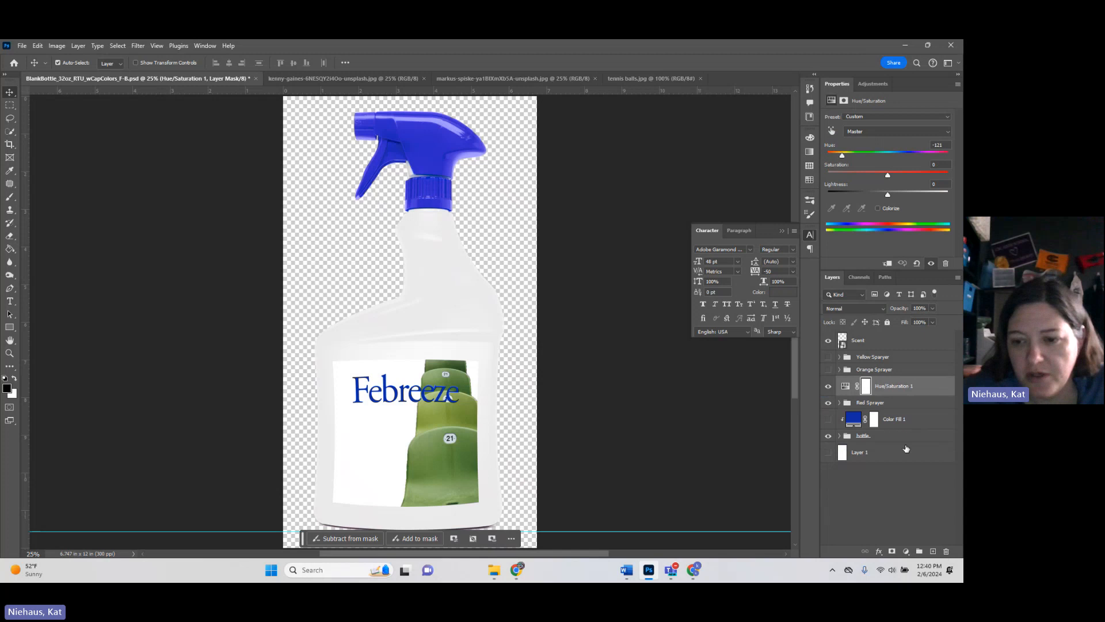
Step: Add a Black & White adjustment above Hue/Saturation 1, and try a Channel Mixer layer above it before deleting the Channel Mixer
click(906, 551)
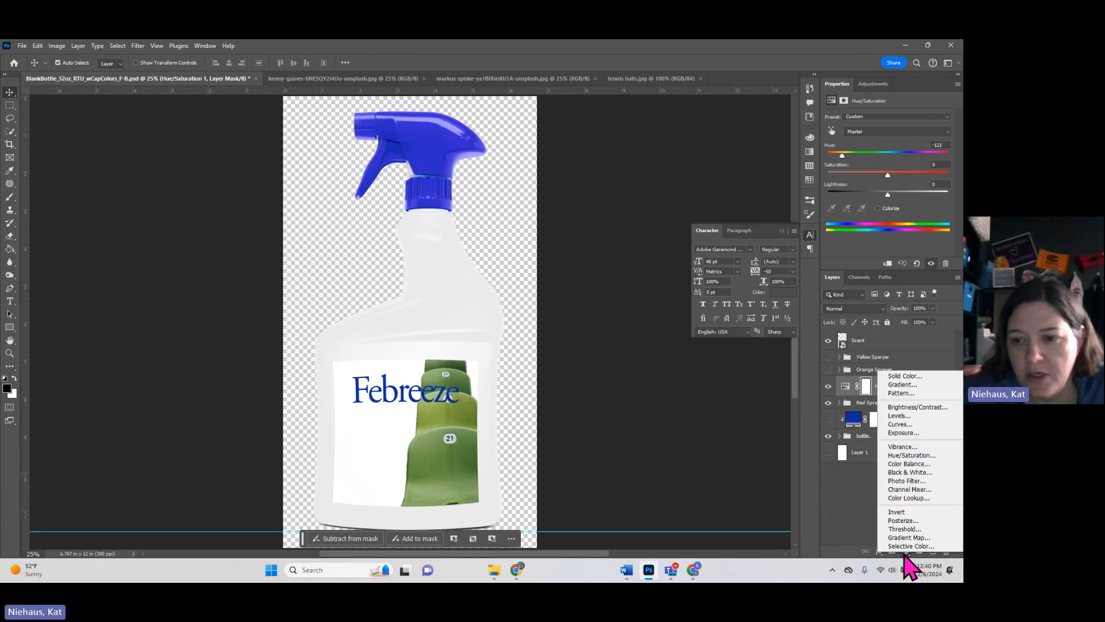
click(915, 472)
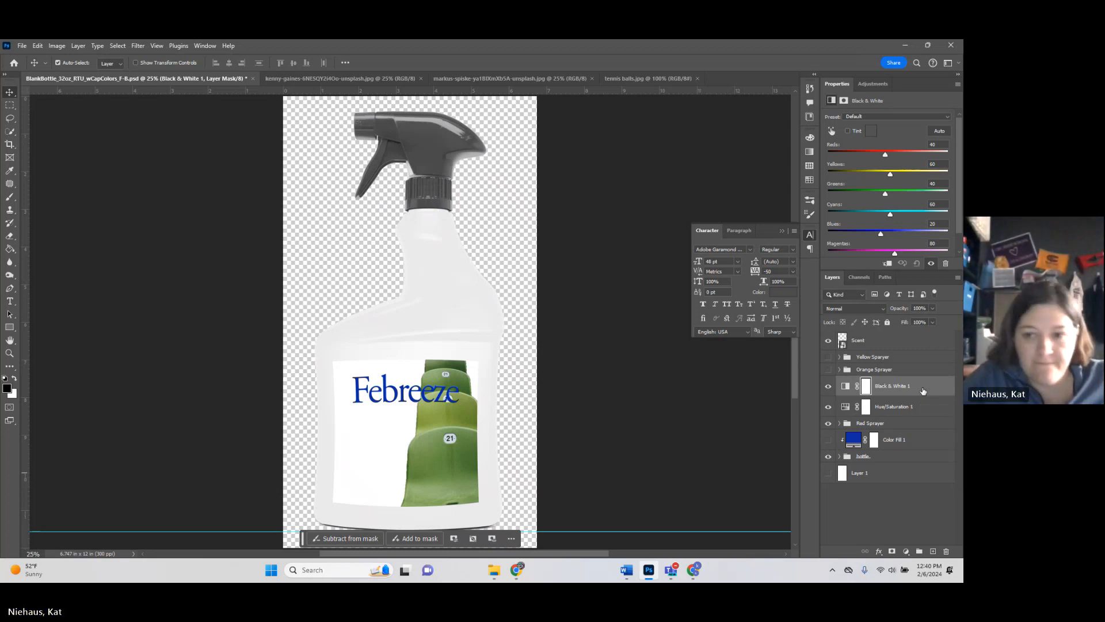
click(908, 552)
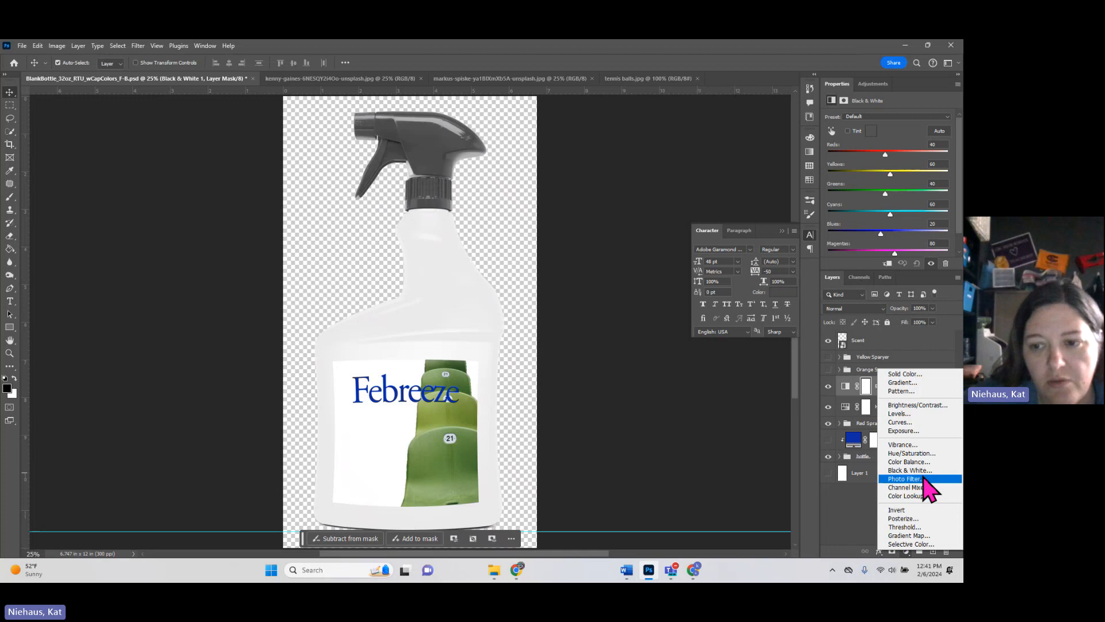
click(920, 487)
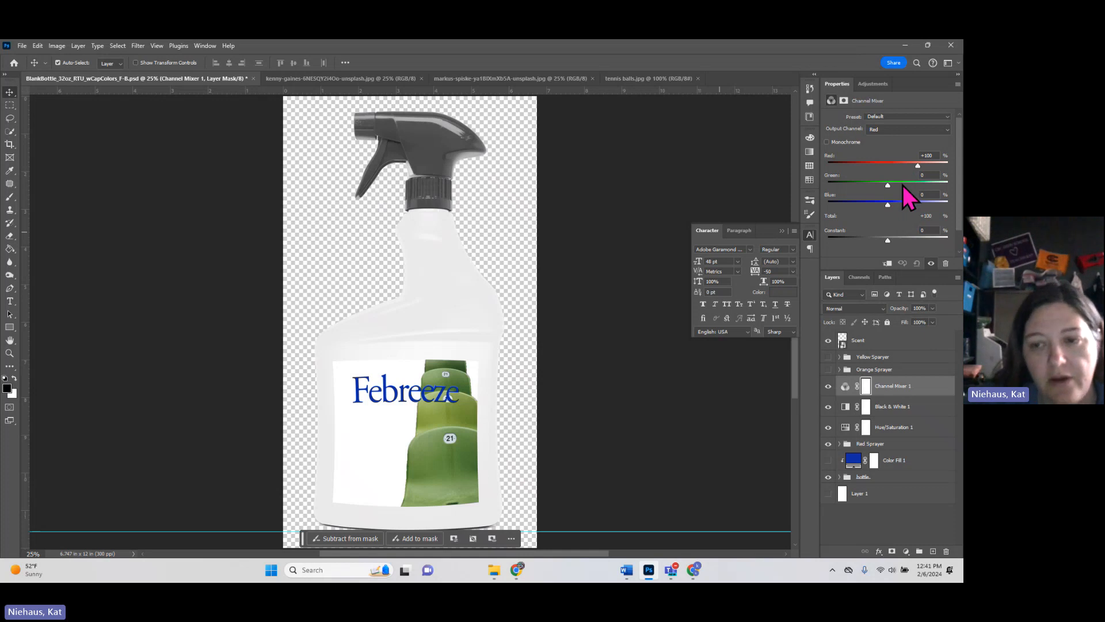
drag(928, 390, 946, 551)
Step: Try a Color Lookup adjustment layer, and delete both it and the Black & White 1 layer
click(907, 551)
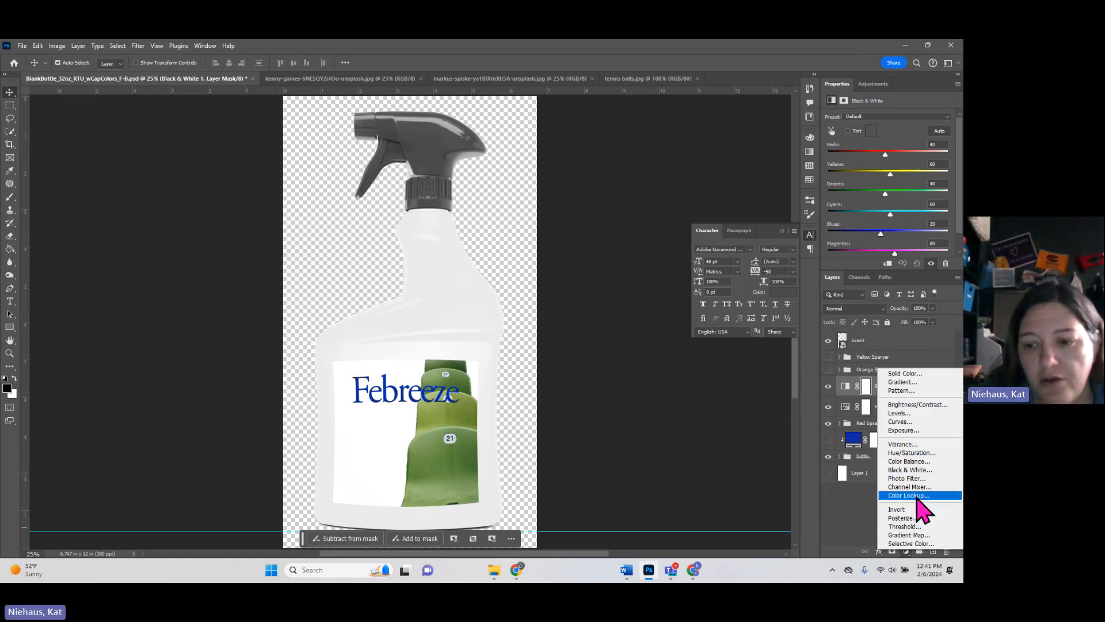
click(909, 495)
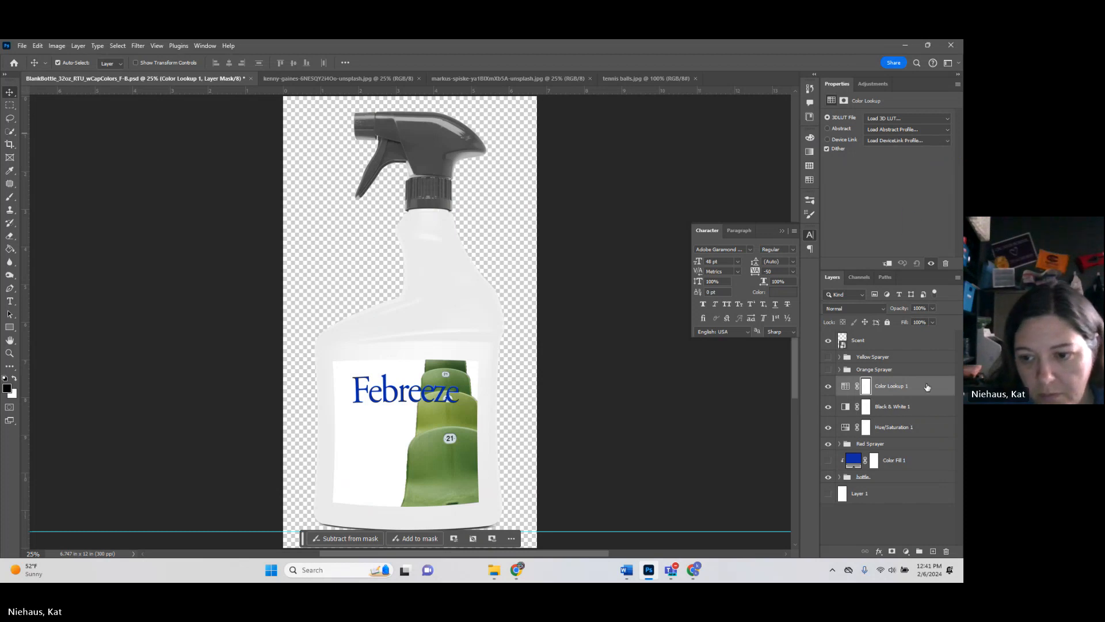
drag(926, 387, 947, 551)
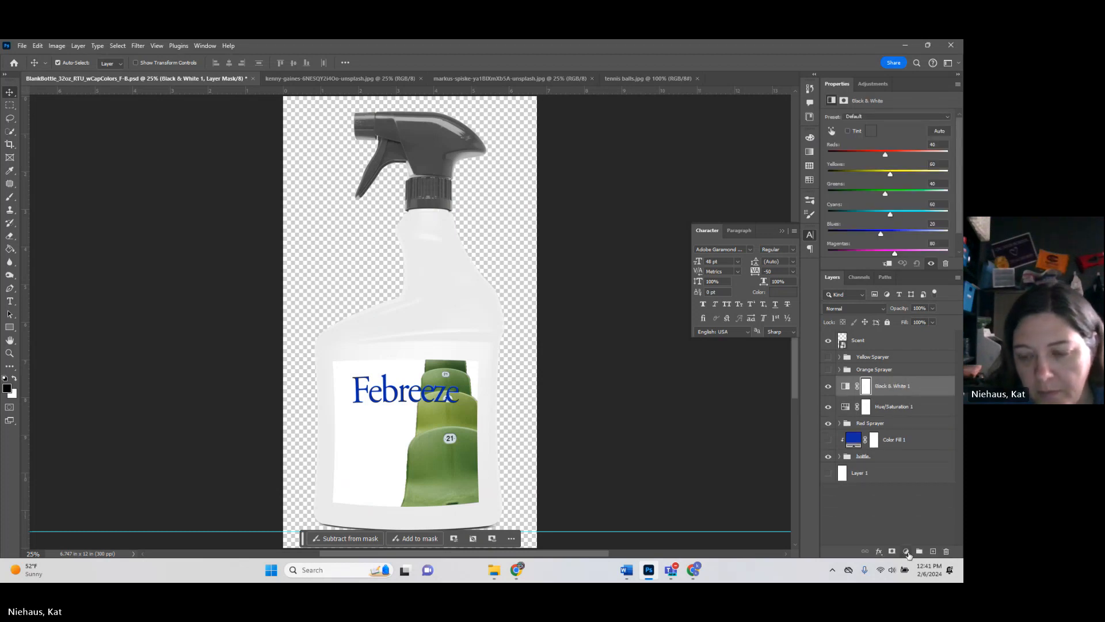
drag(941, 392, 947, 551)
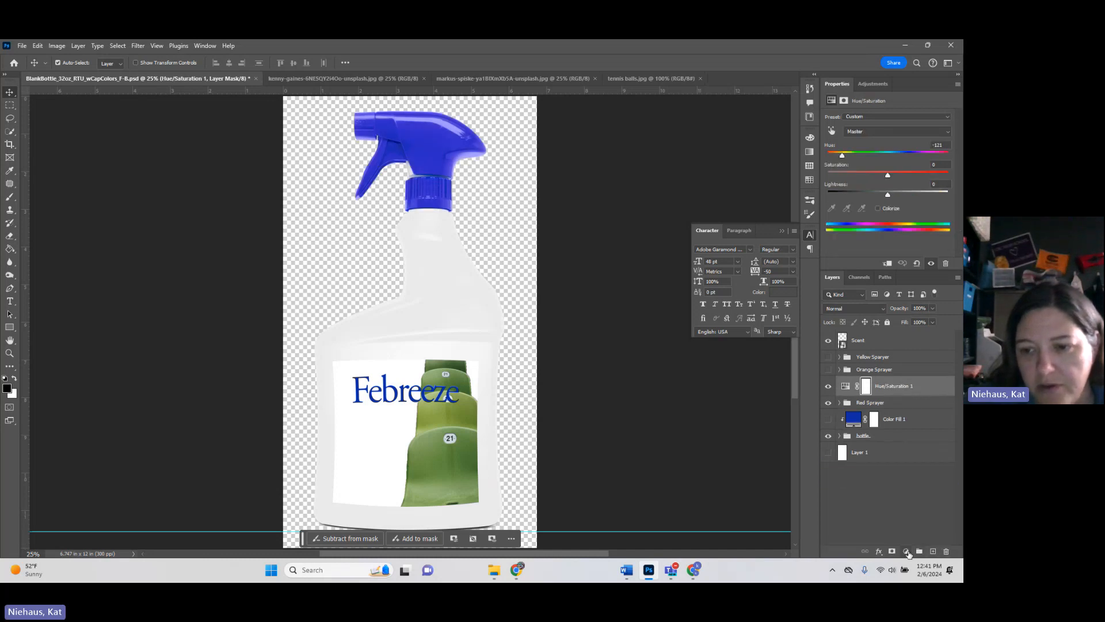
Step: Try an Invert adjustment layer above Hue/Saturation 1 to preview inverted bottle and sprayer colors, and delete it
click(906, 552)
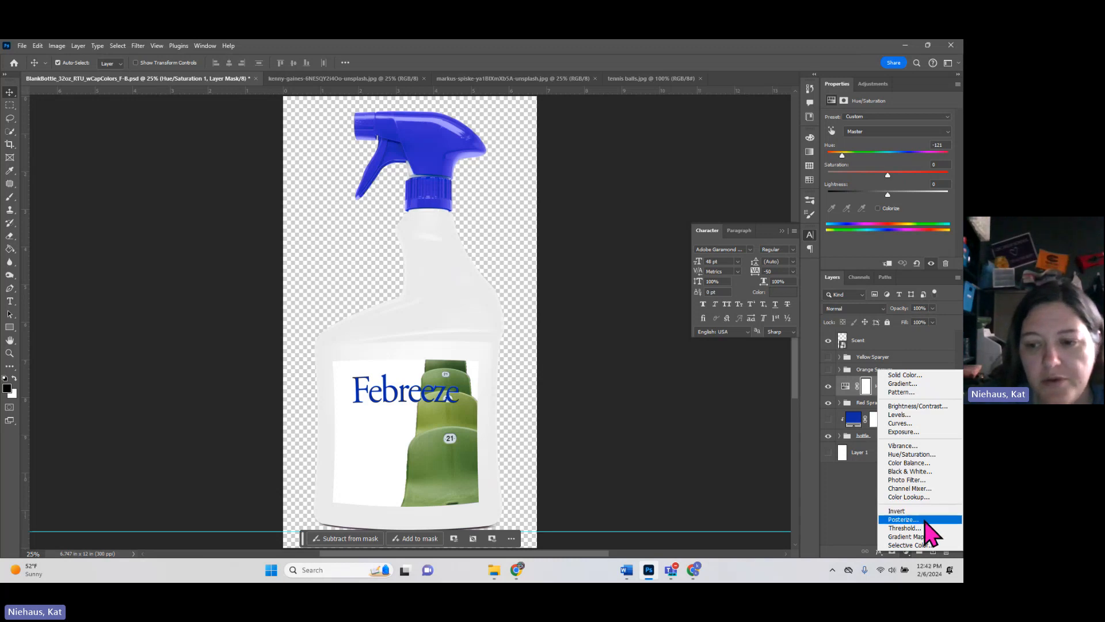
click(921, 512)
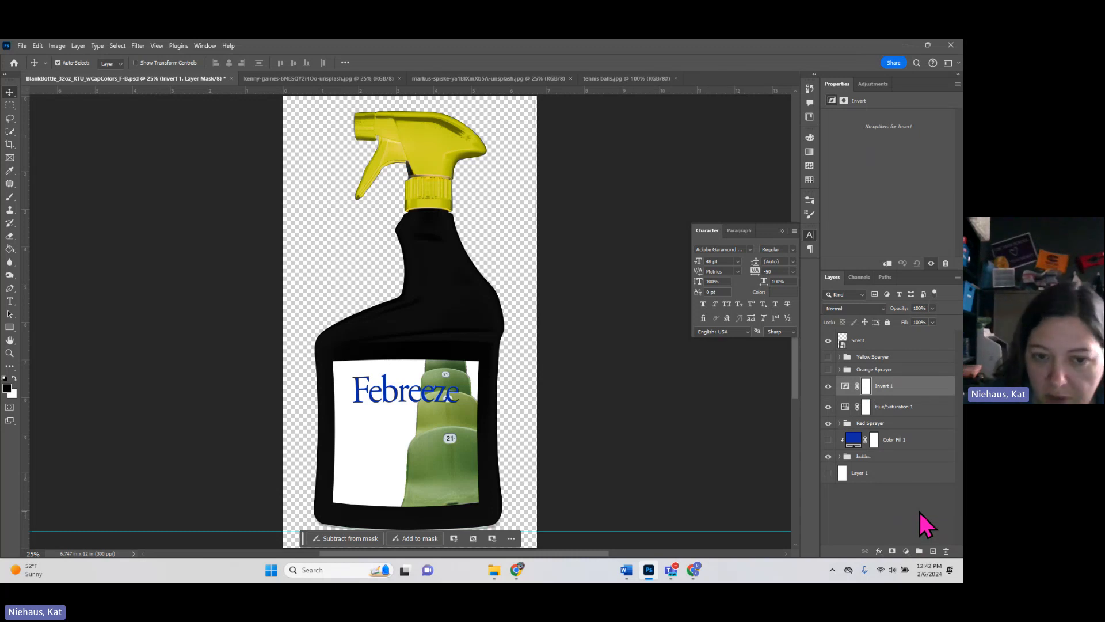
drag(923, 394, 946, 551)
Step: Try a Posterize adjustment layer above Hue/Saturation 1, and delete it
click(906, 551)
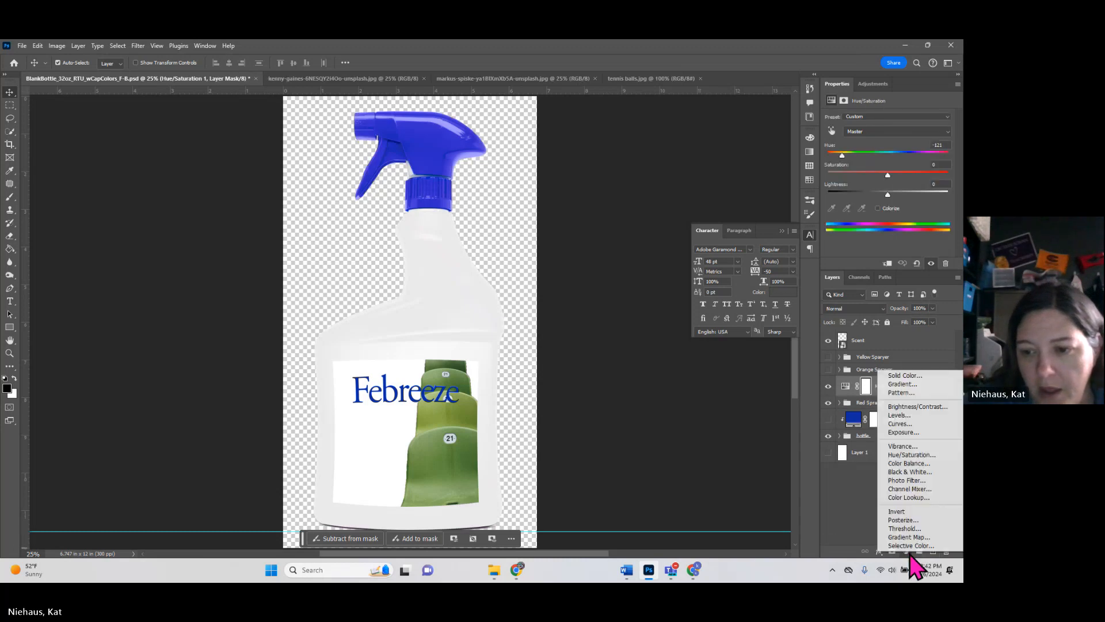
click(910, 521)
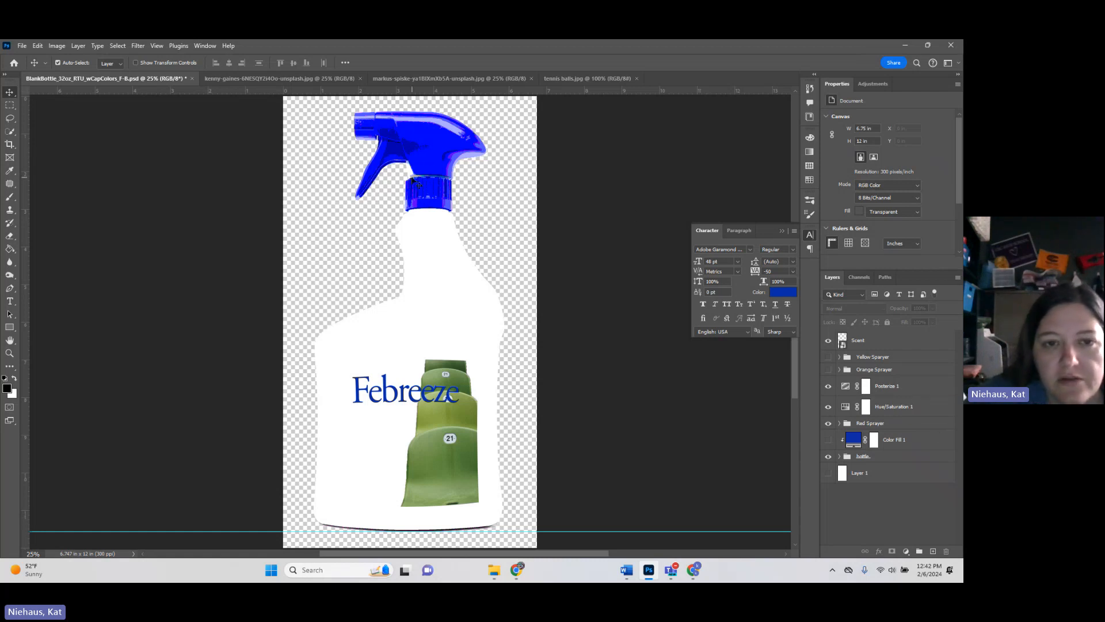
drag(928, 388, 946, 551)
Step: Try a Threshold adjustment layer with the level lowered to about 72, and delete it
click(906, 551)
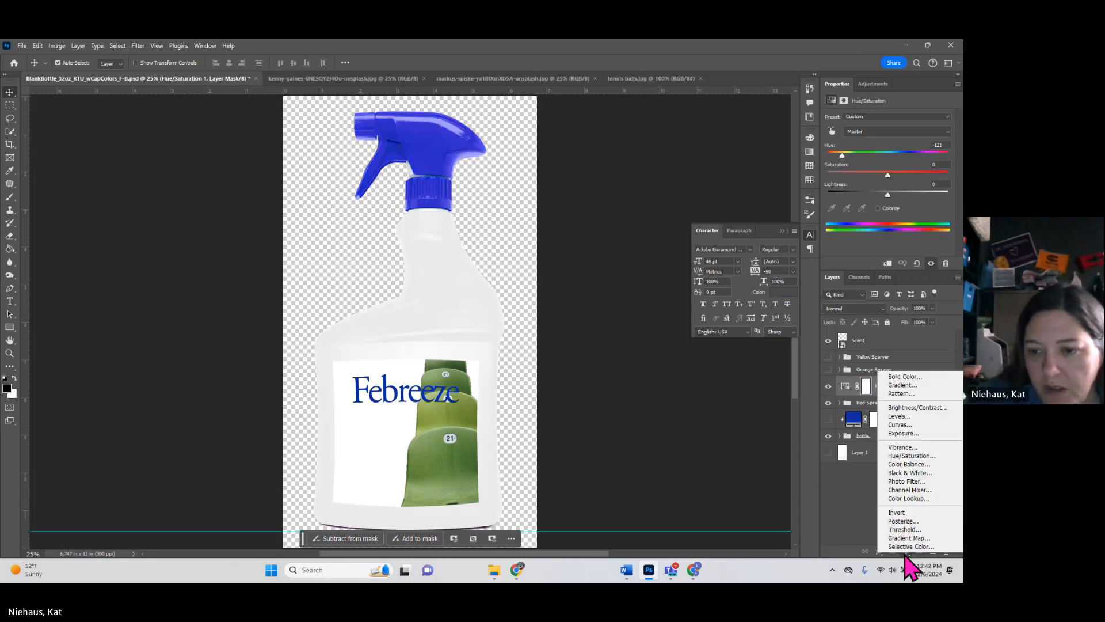
click(928, 530)
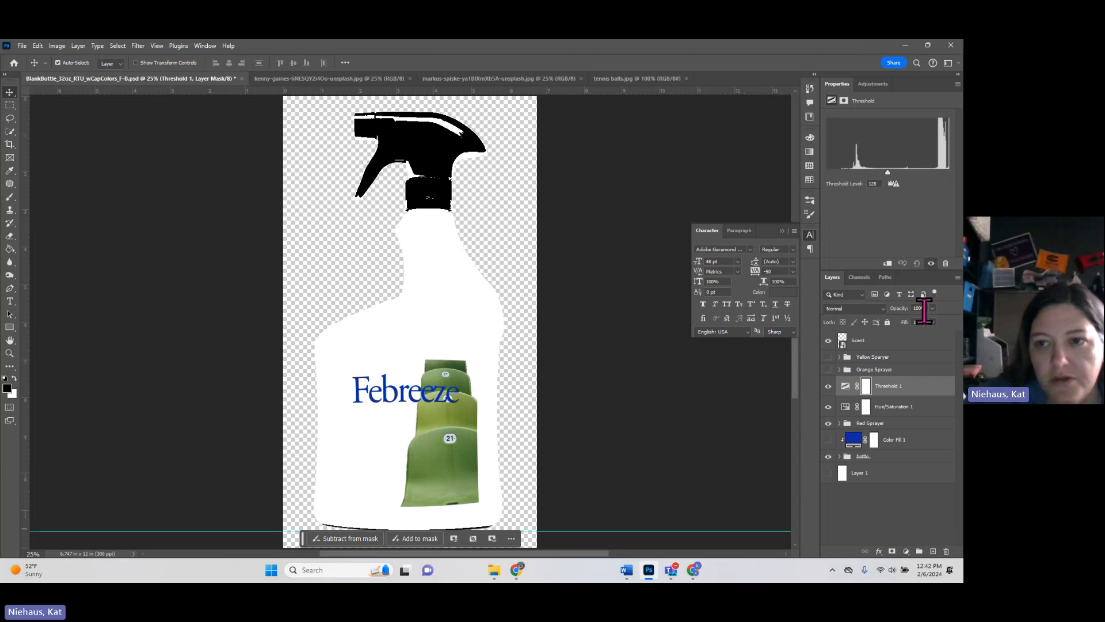
mouse_move(889, 174)
mouse_down()
mouse_move(923, 174)
mouse_move(838, 174)
mouse_move(861, 173)
mouse_up()
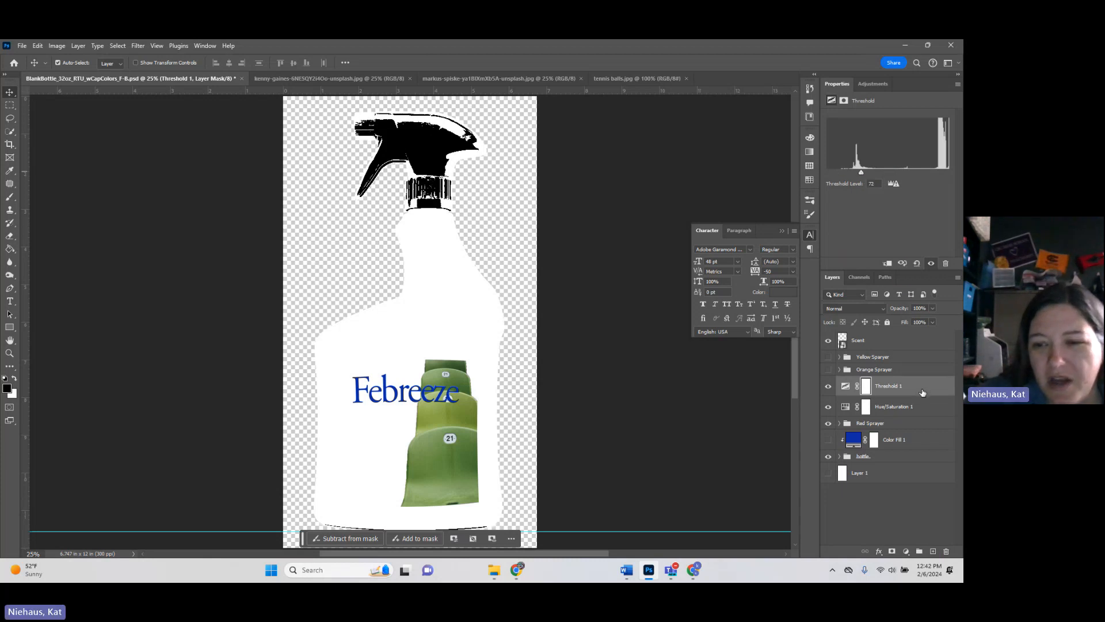
drag(924, 392, 946, 551)
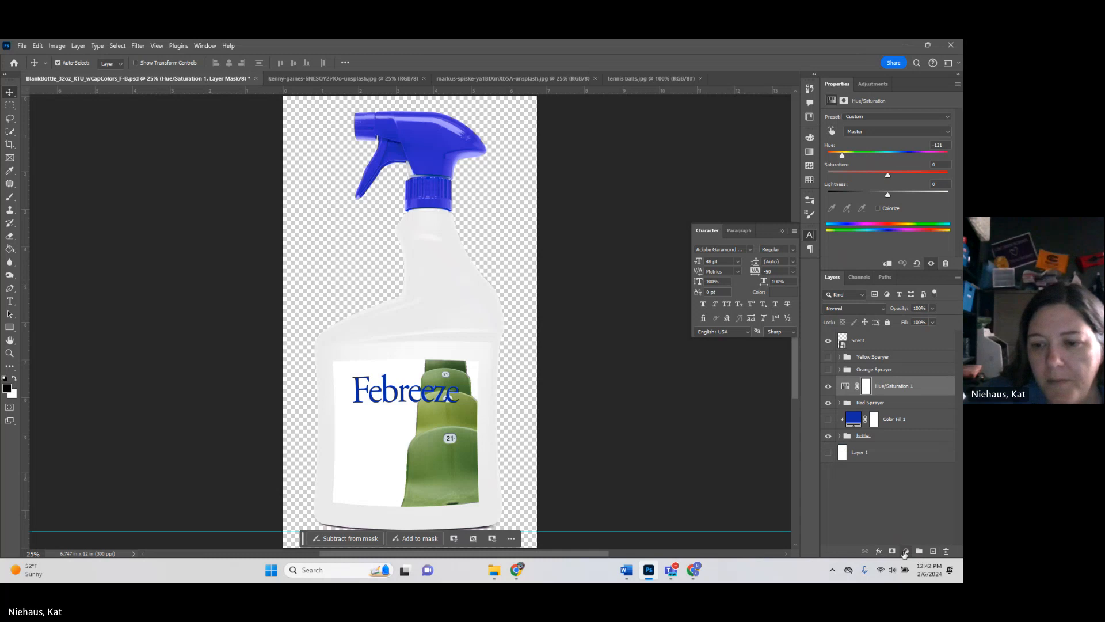
Step: Try a Gradient Map adjustment layer above Hue/Saturation 1, and delete it
click(906, 552)
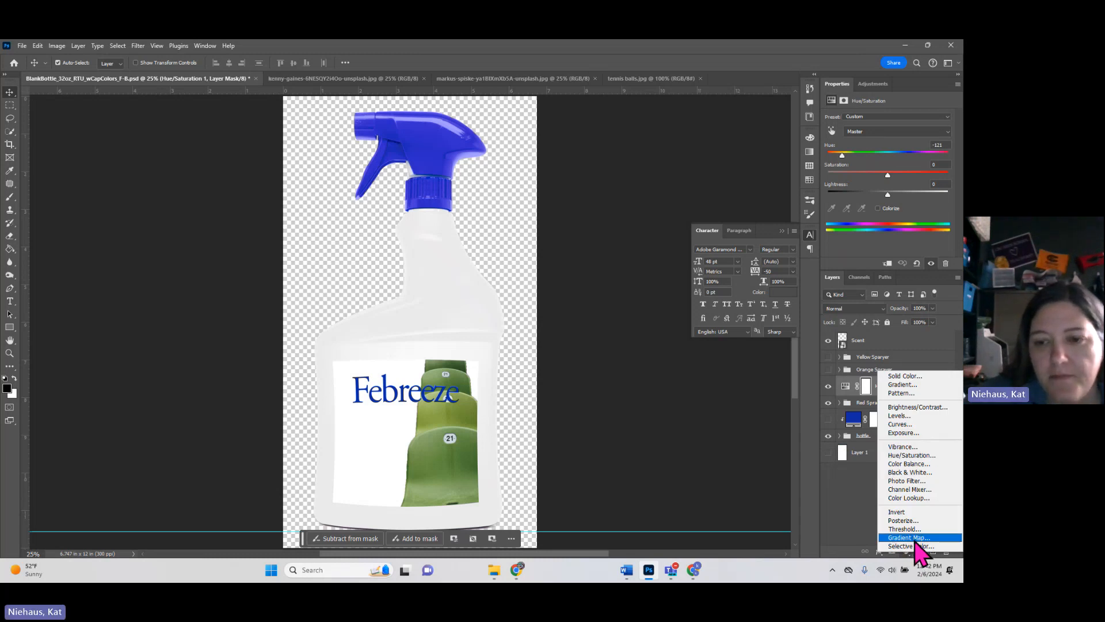
click(916, 539)
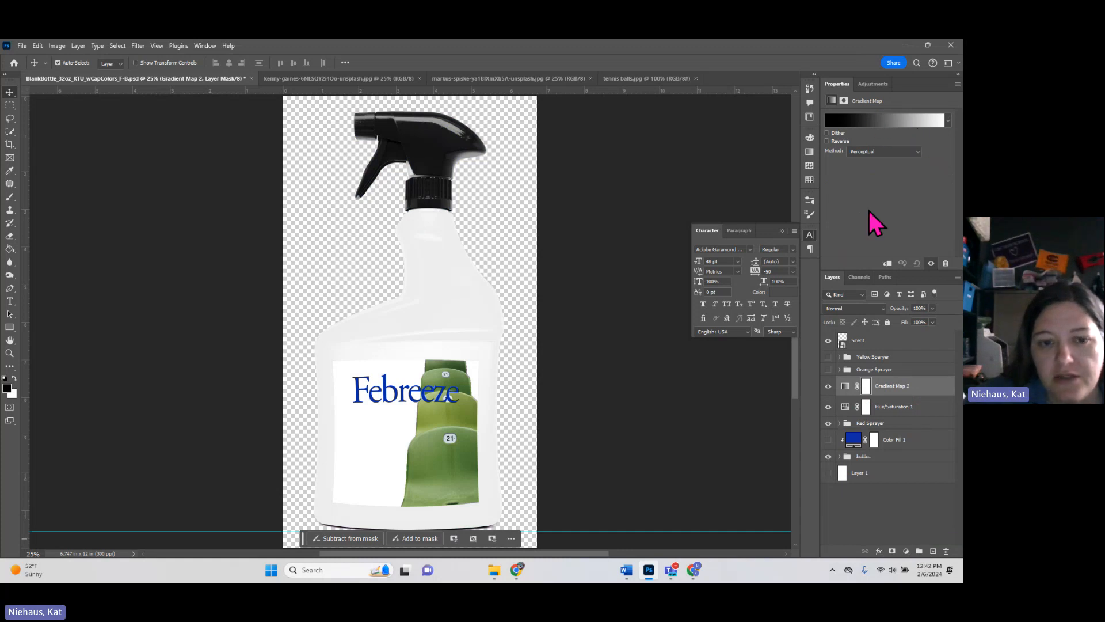
drag(928, 387, 944, 551)
Step: Try clipping the Hue/Saturation 1 layer to the Red Sprayer group, and release the clipping
click(907, 552)
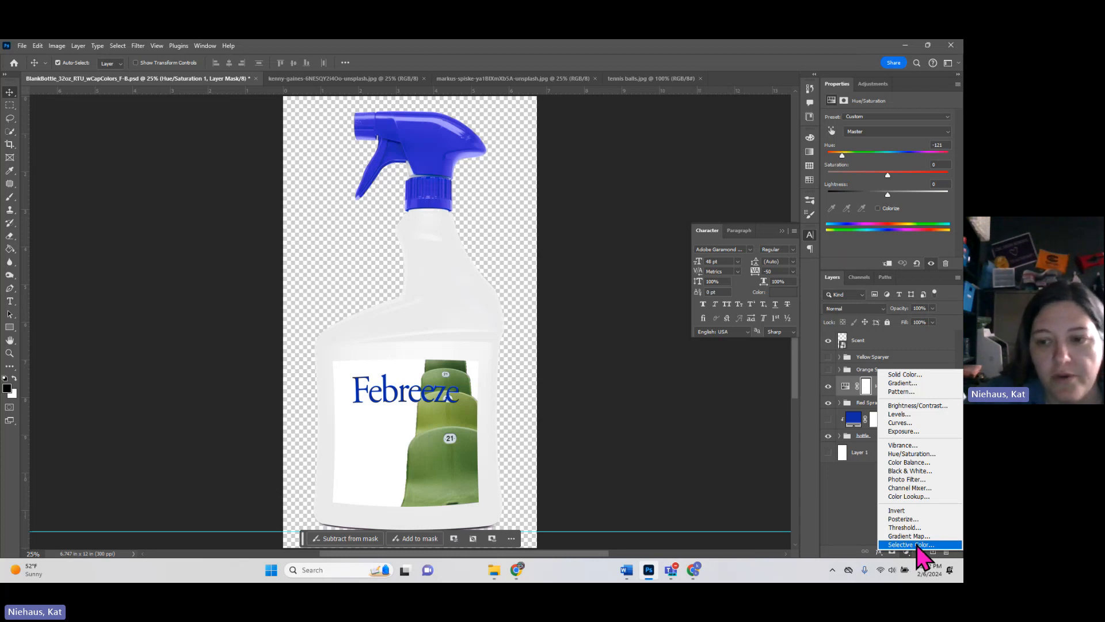
click(835, 476)
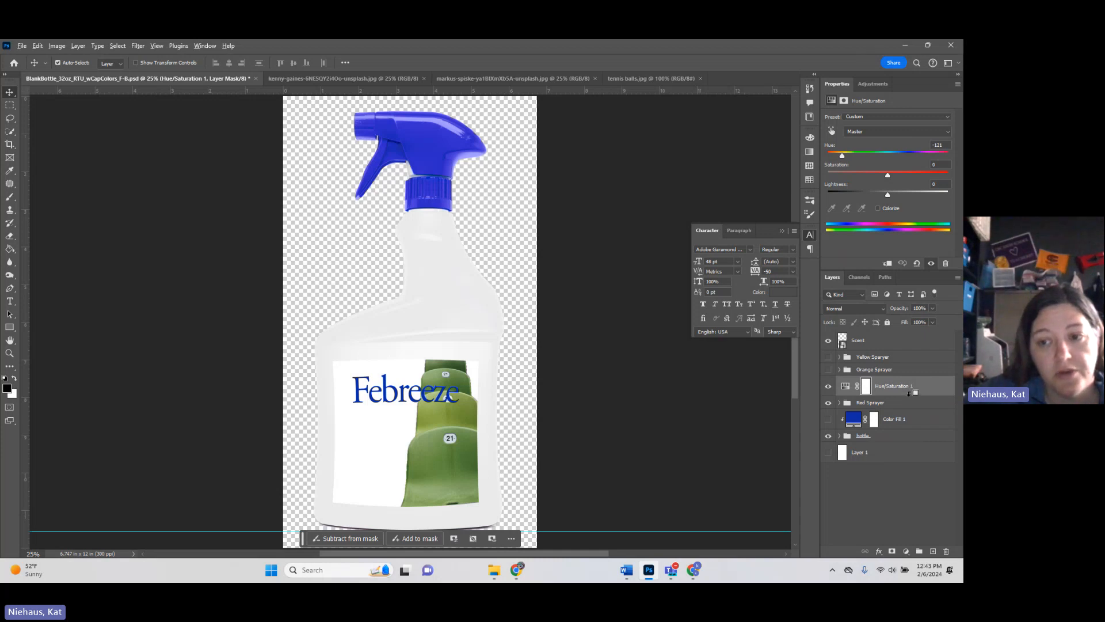
alt+click(909, 393)
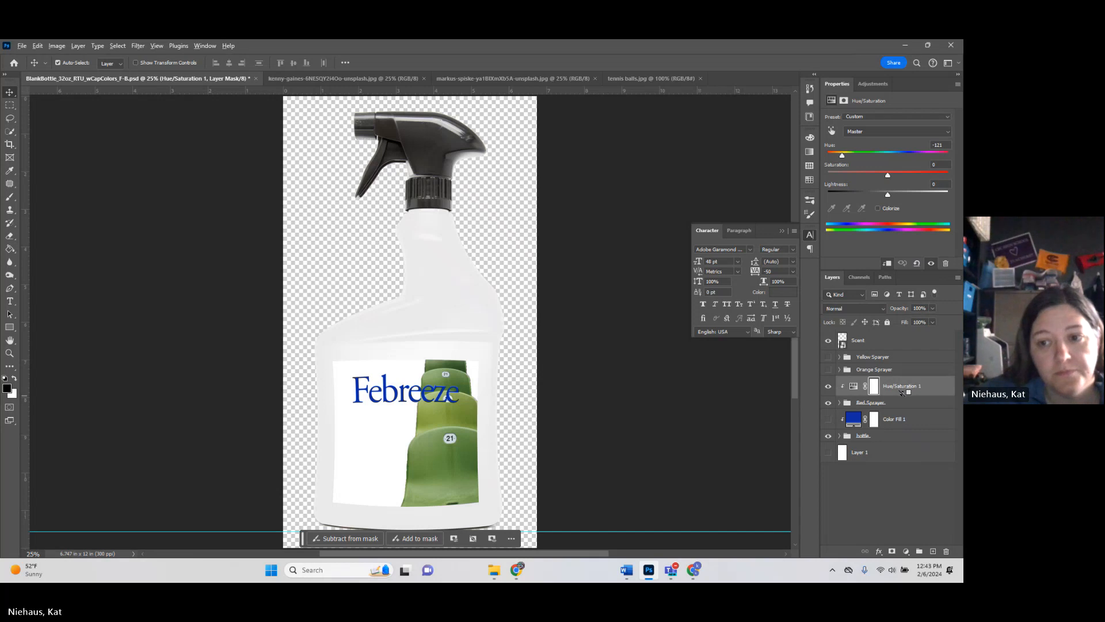
alt+click(902, 391)
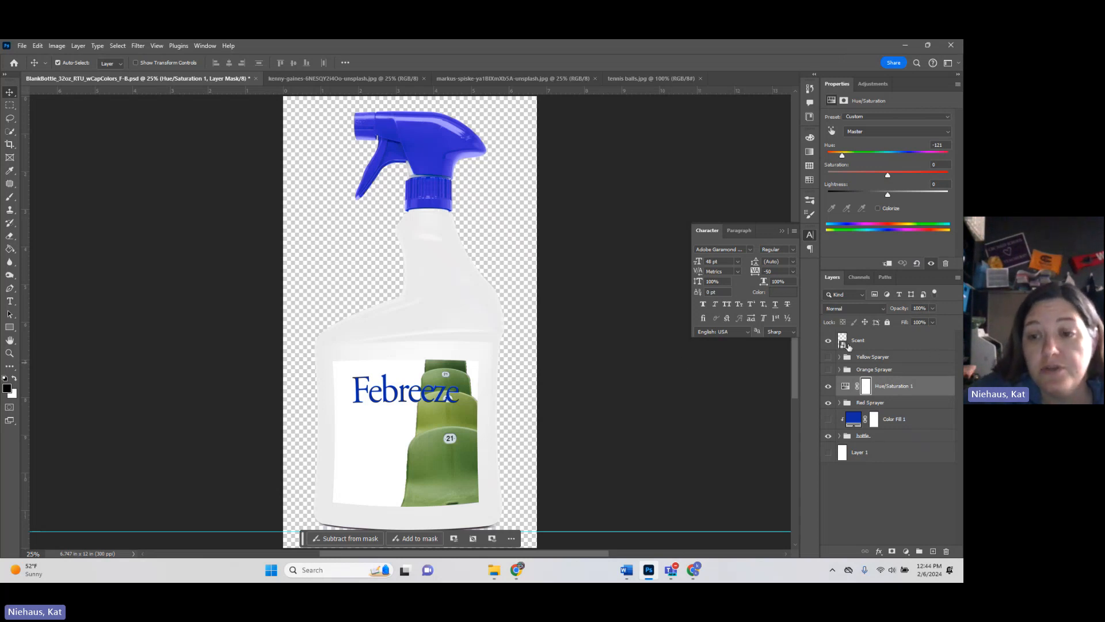
Step: Select the Scent layer and preview the bottle with the label hidden, restoring the label's visibility
click(903, 343)
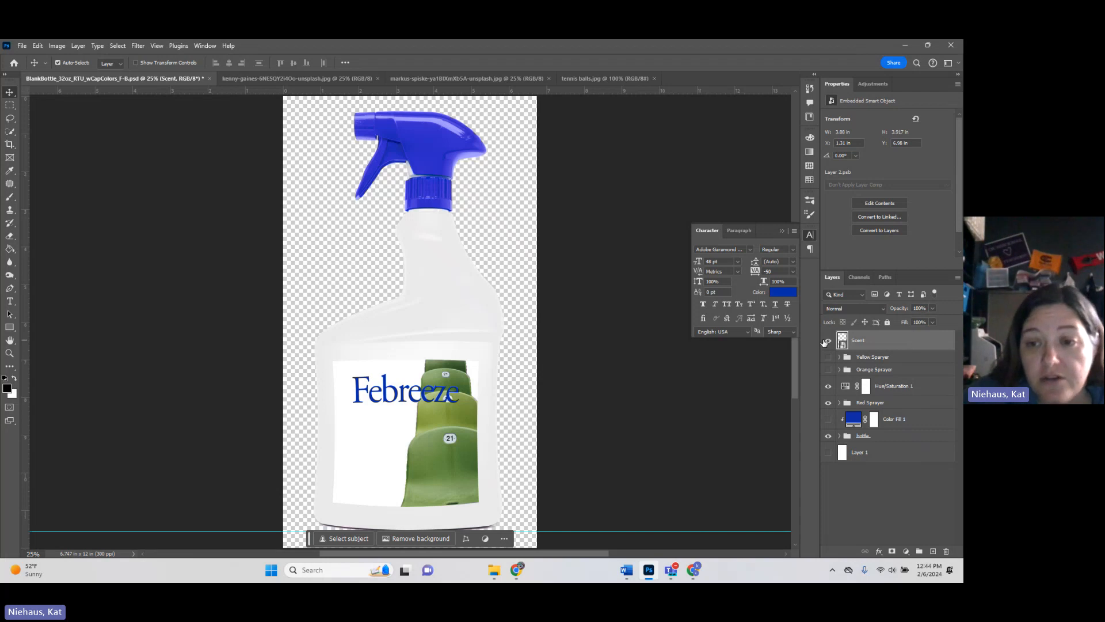
click(828, 341)
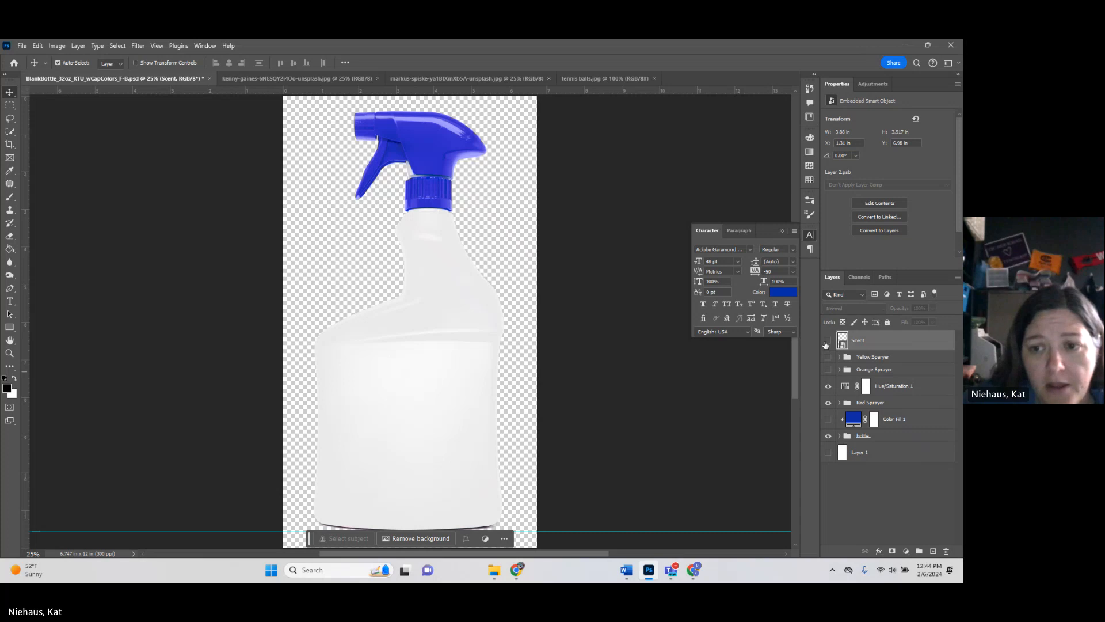
click(827, 341)
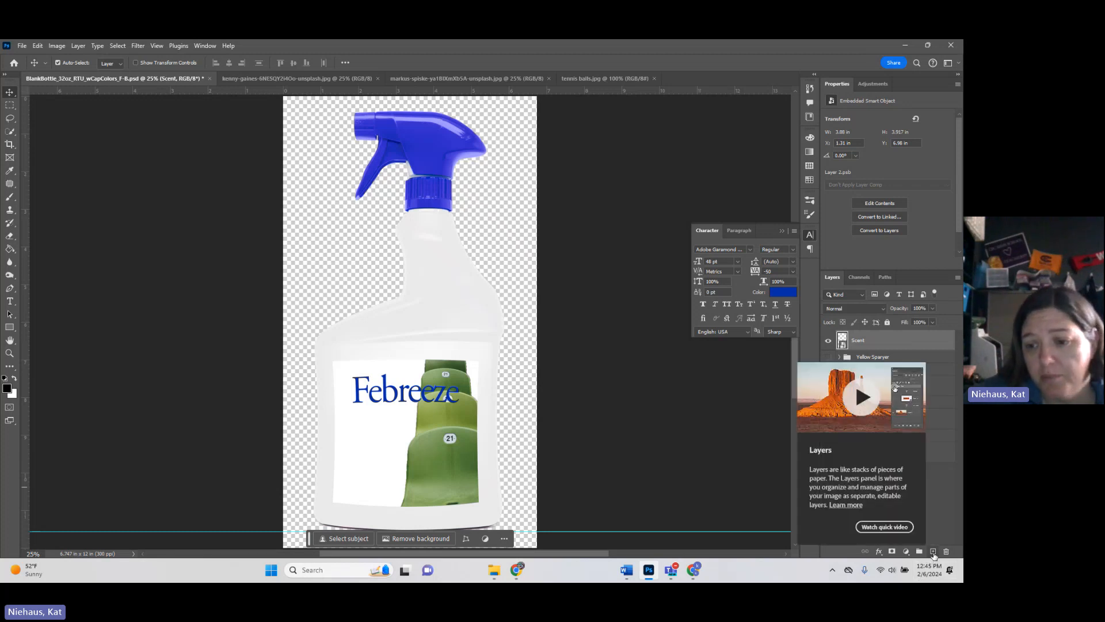
Step: Add a new empty layer above Scent and name it gradient
click(933, 551)
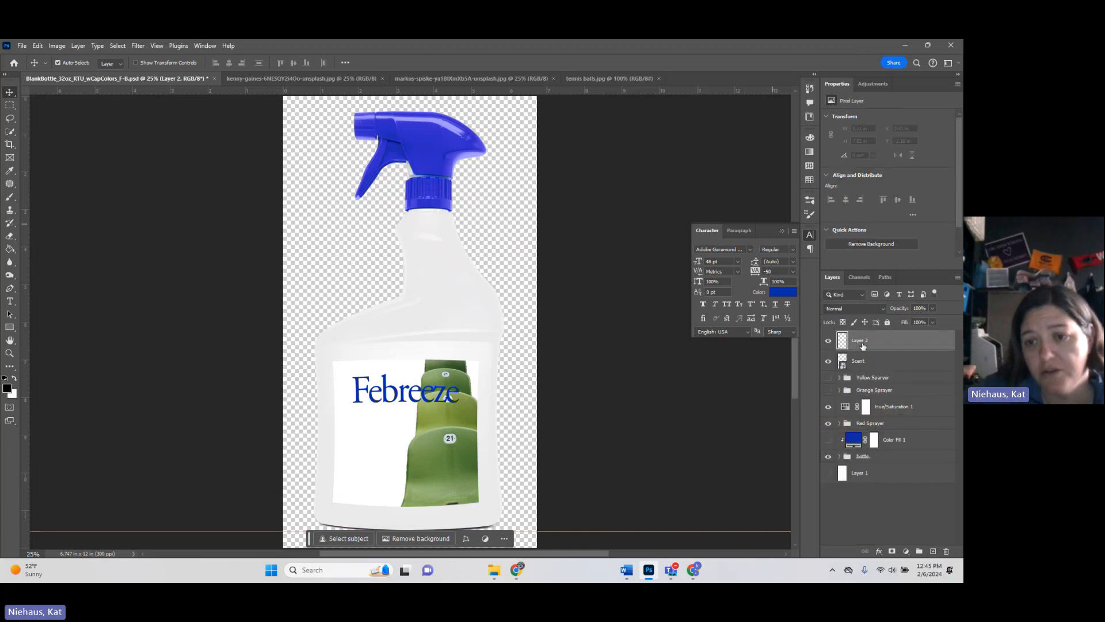
double_click(865, 340)
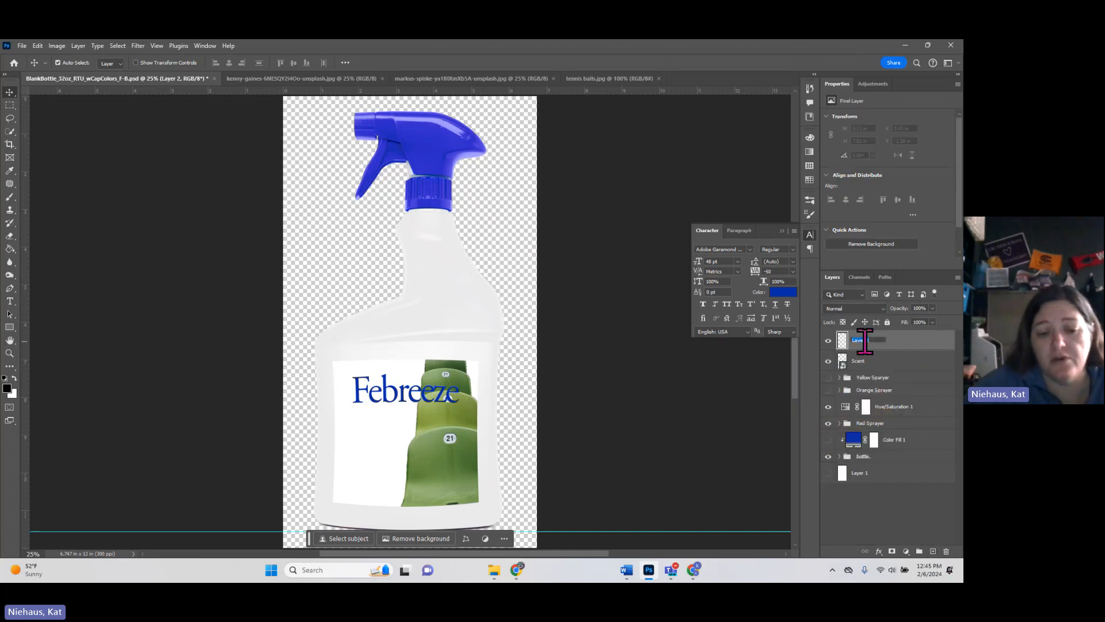
text(cr)
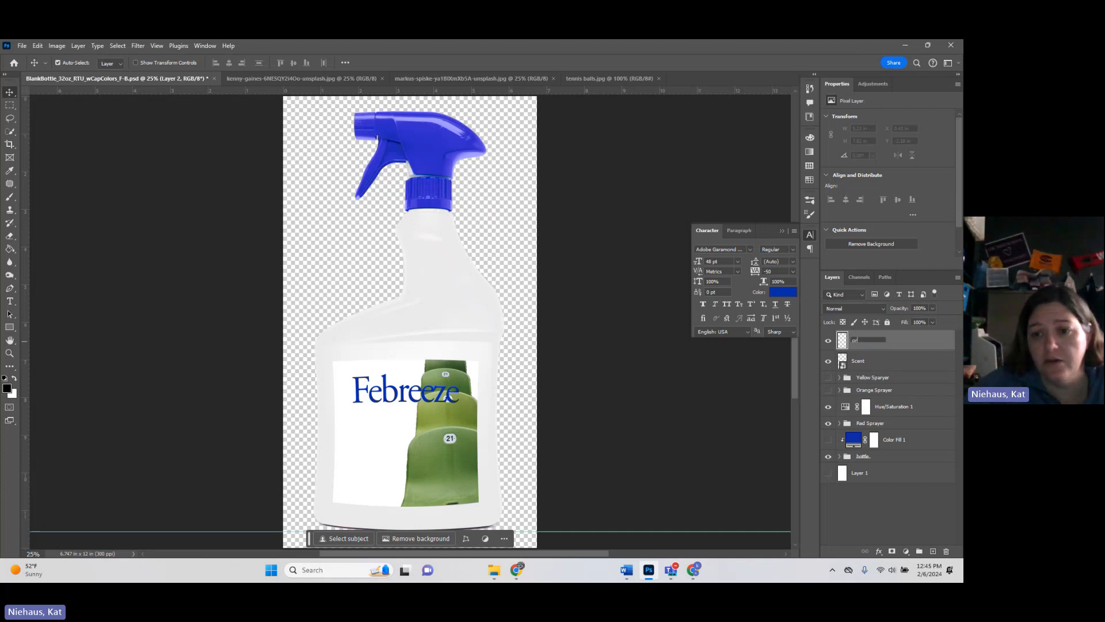
text(adient)
key(Return)
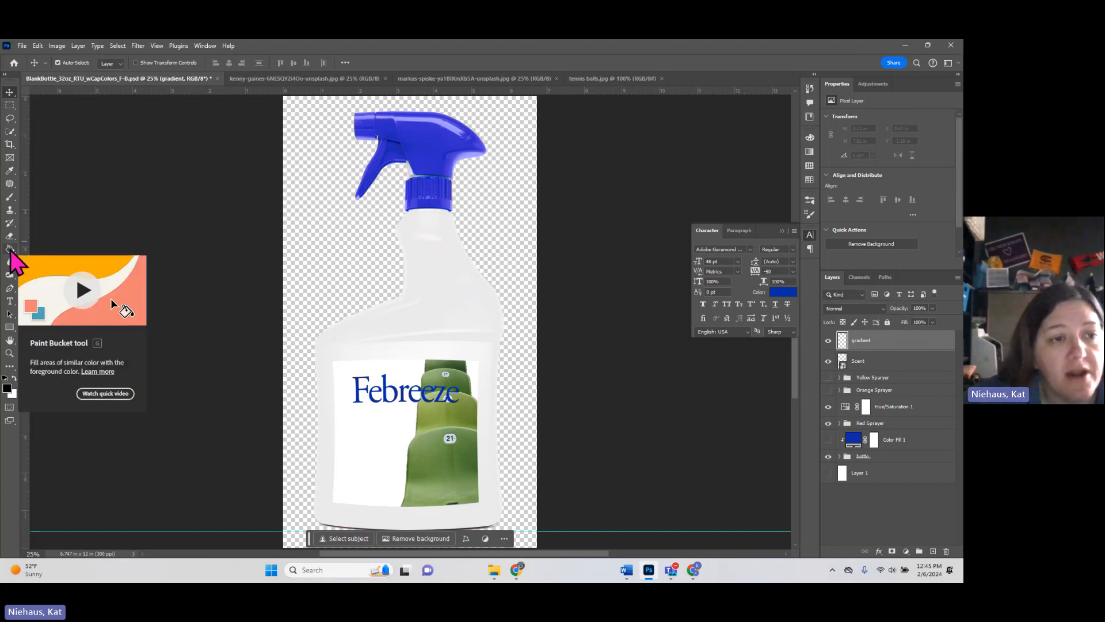
Step: Try a horizontal reflected black-and-white gradient across the bottle's label area with the Gradient tool, and undo it
click(12, 253)
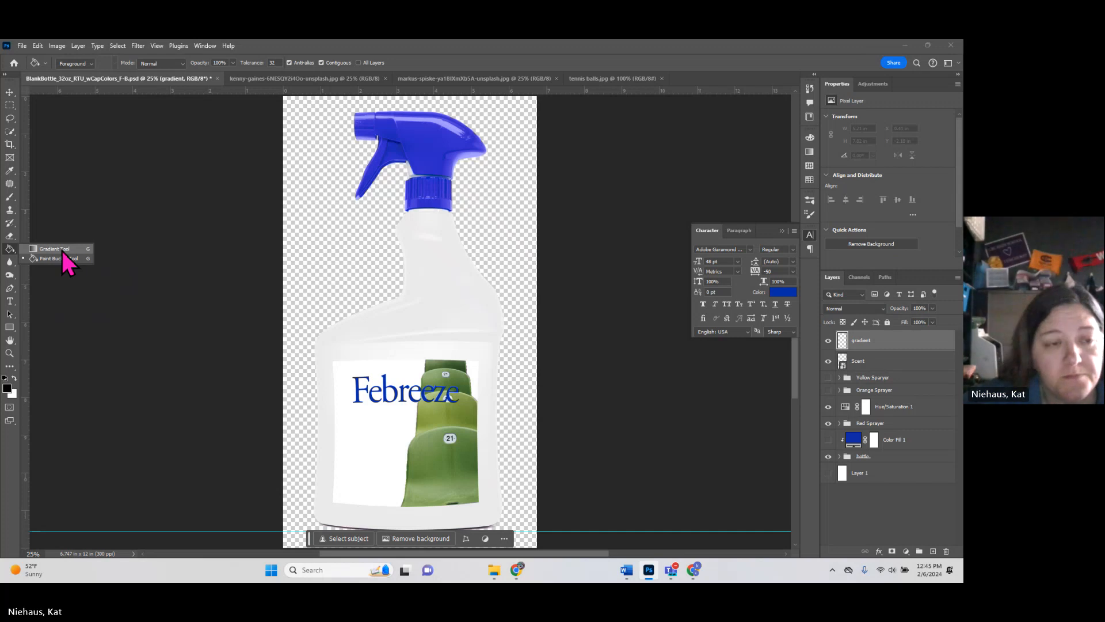
click(62, 250)
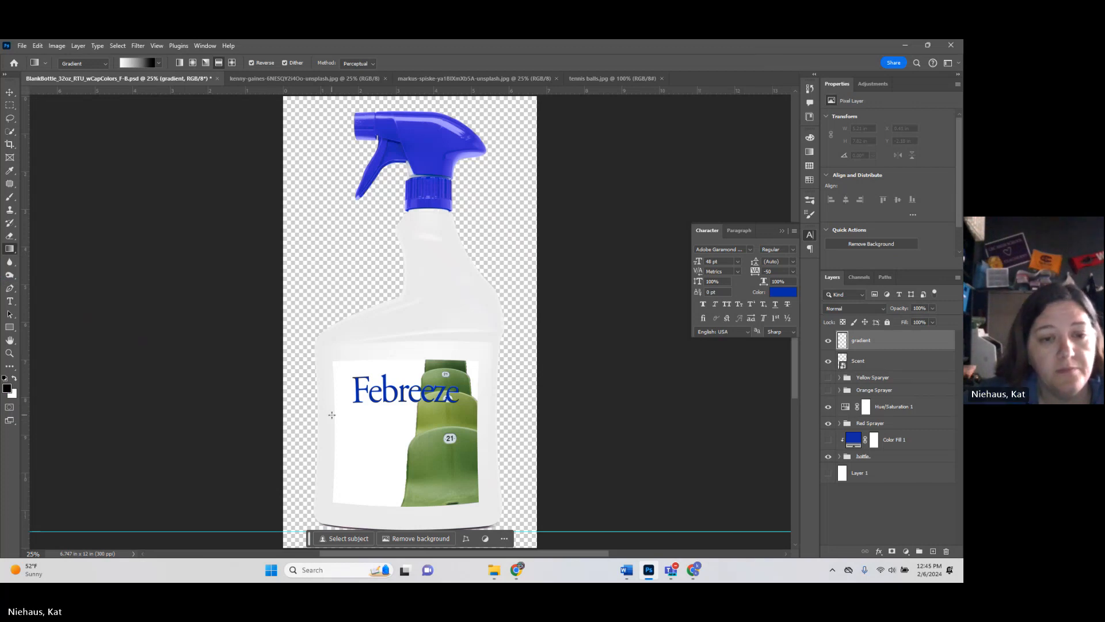
drag(333, 415, 495, 415)
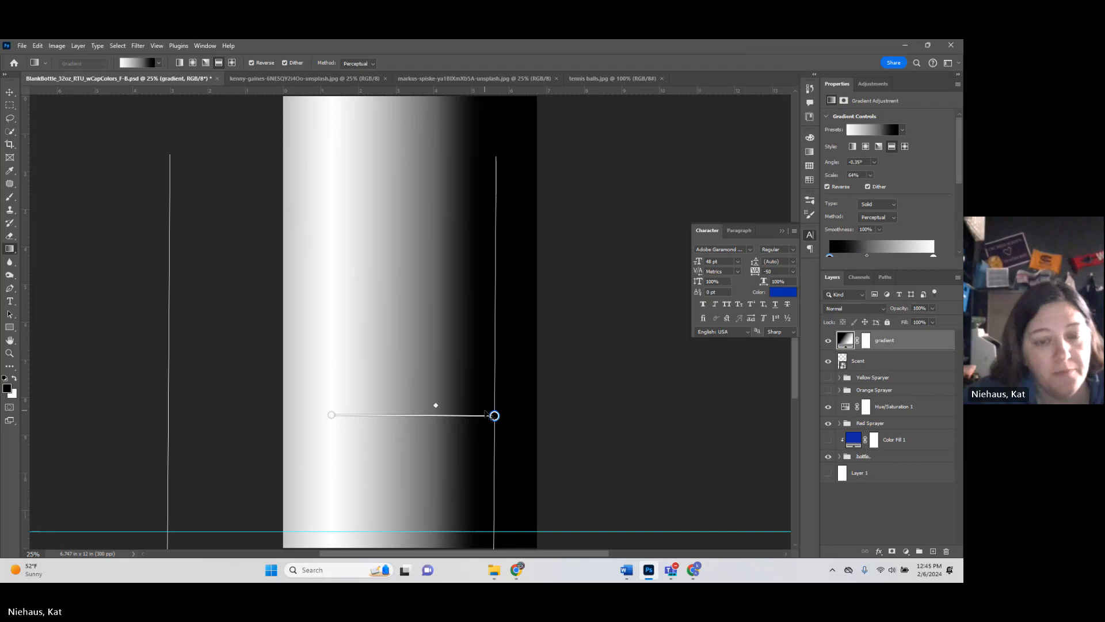
key(ctrl+z)
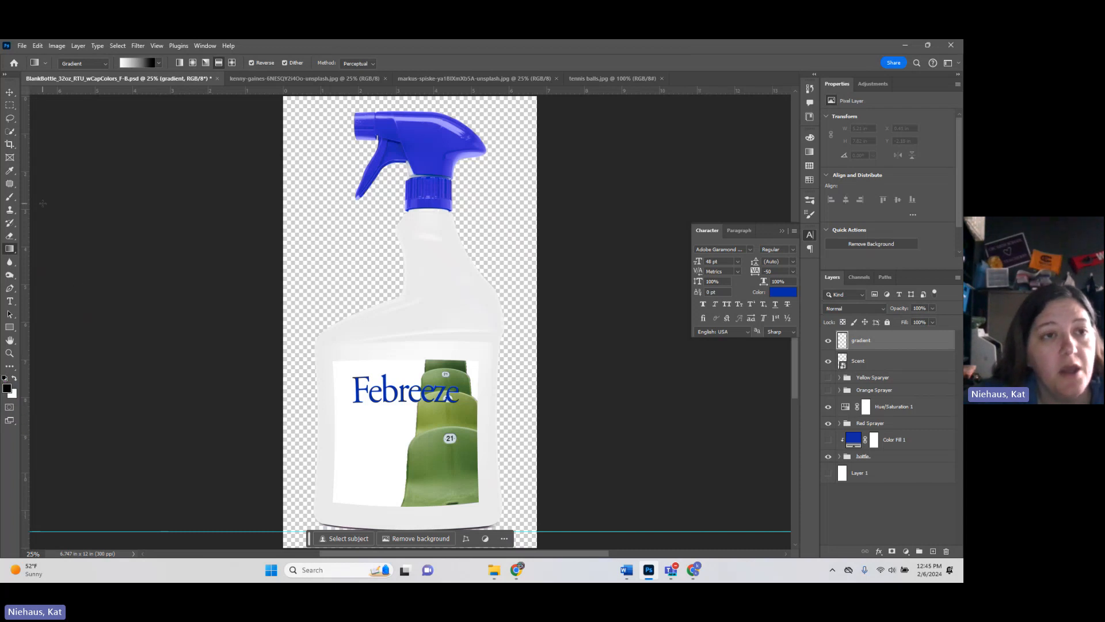
Step: Browse the Gradient tool's presets, examining the swatches in the Blues and Purples groups
click(158, 65)
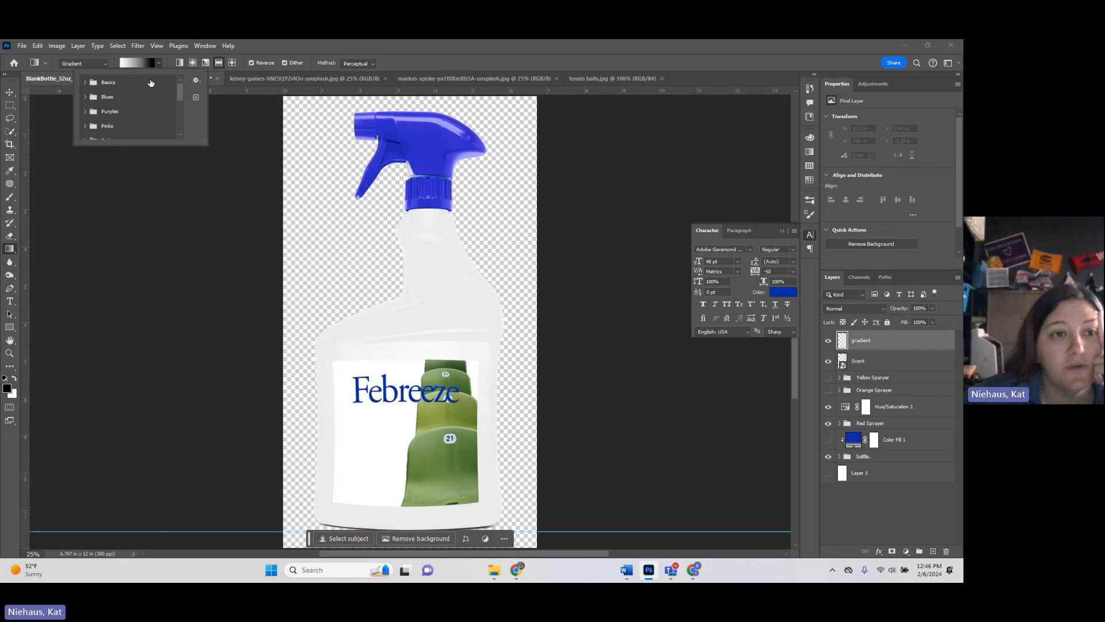
click(158, 64)
click(158, 64)
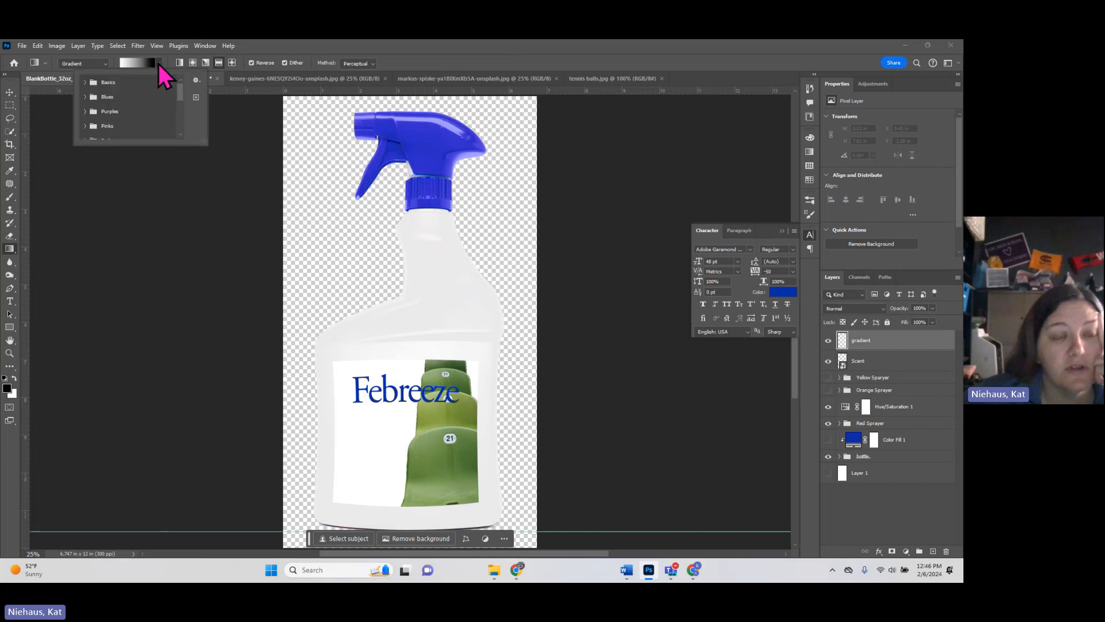
click(85, 84)
click(85, 83)
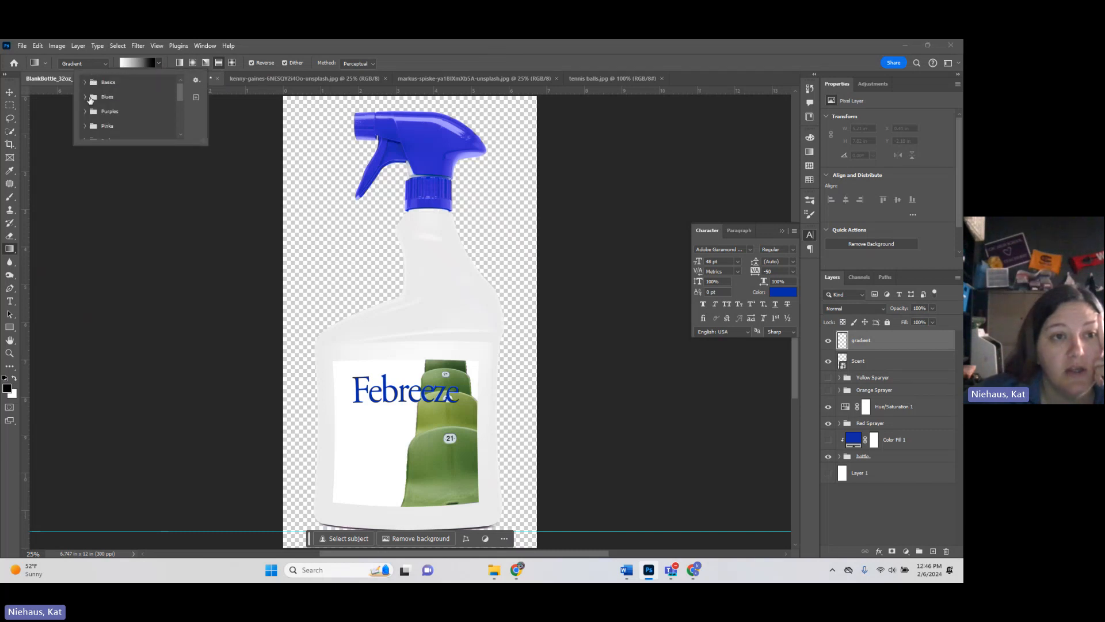
click(86, 97)
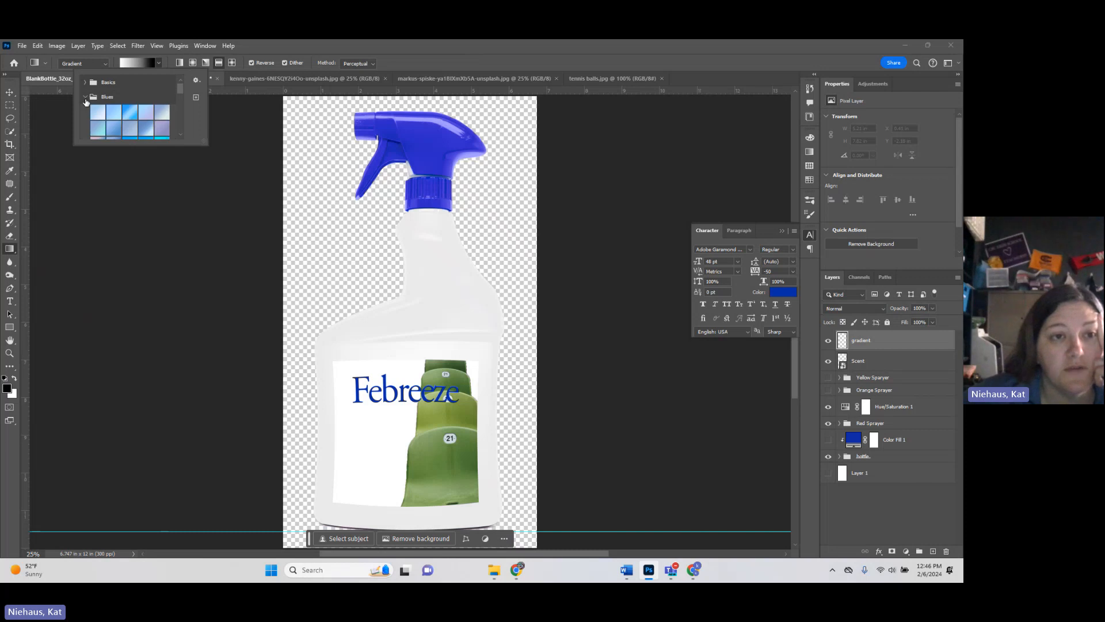
scroll(113, 95, down, 3)
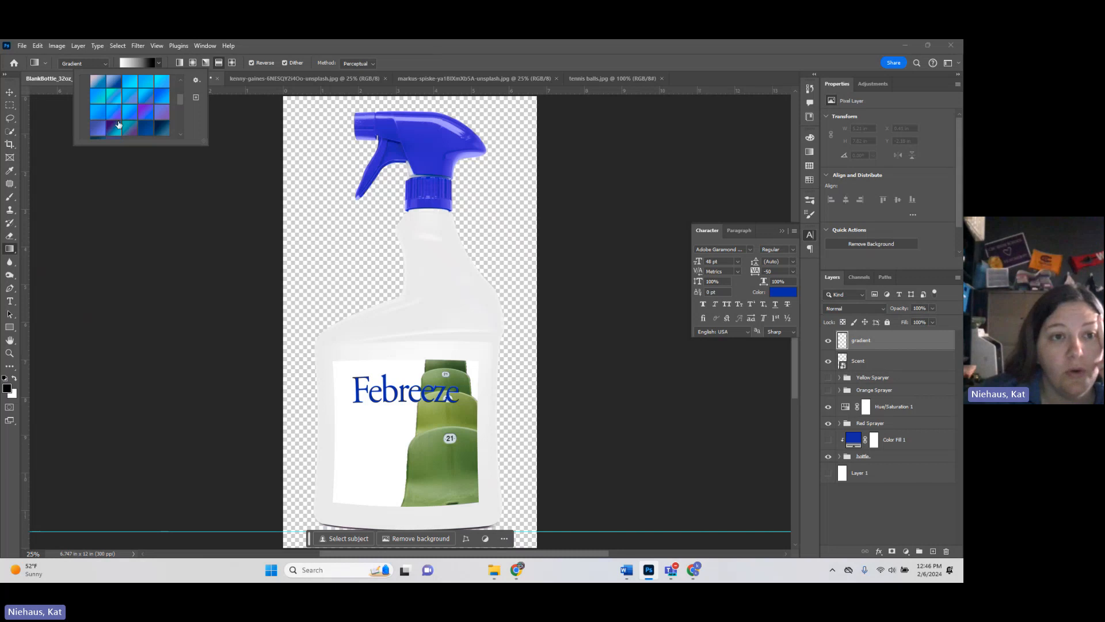
scroll(118, 132, down, 3)
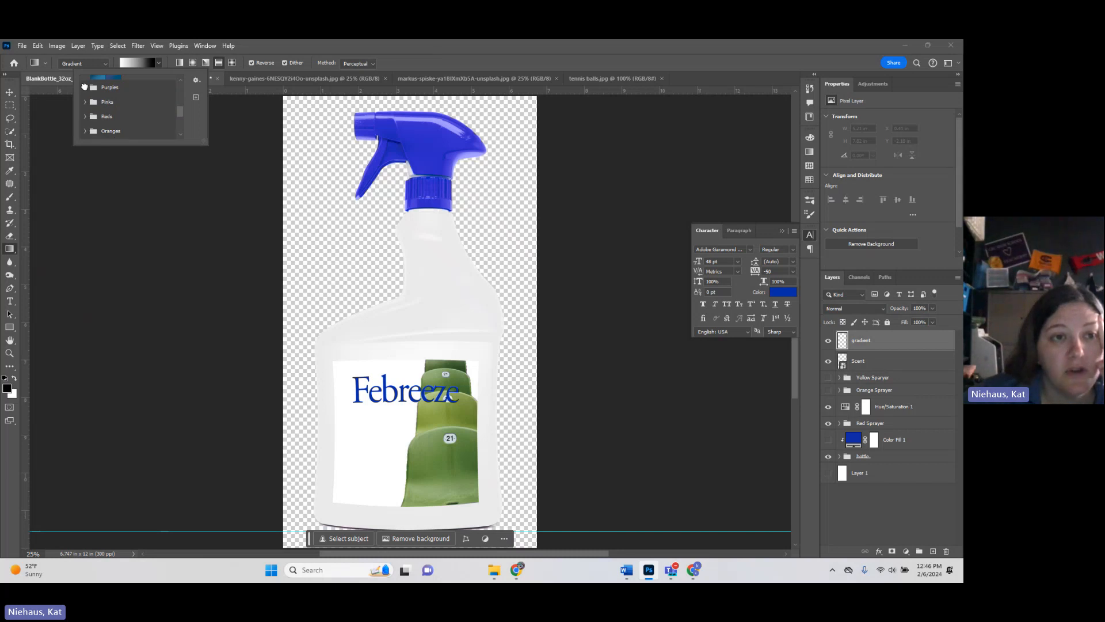
click(85, 87)
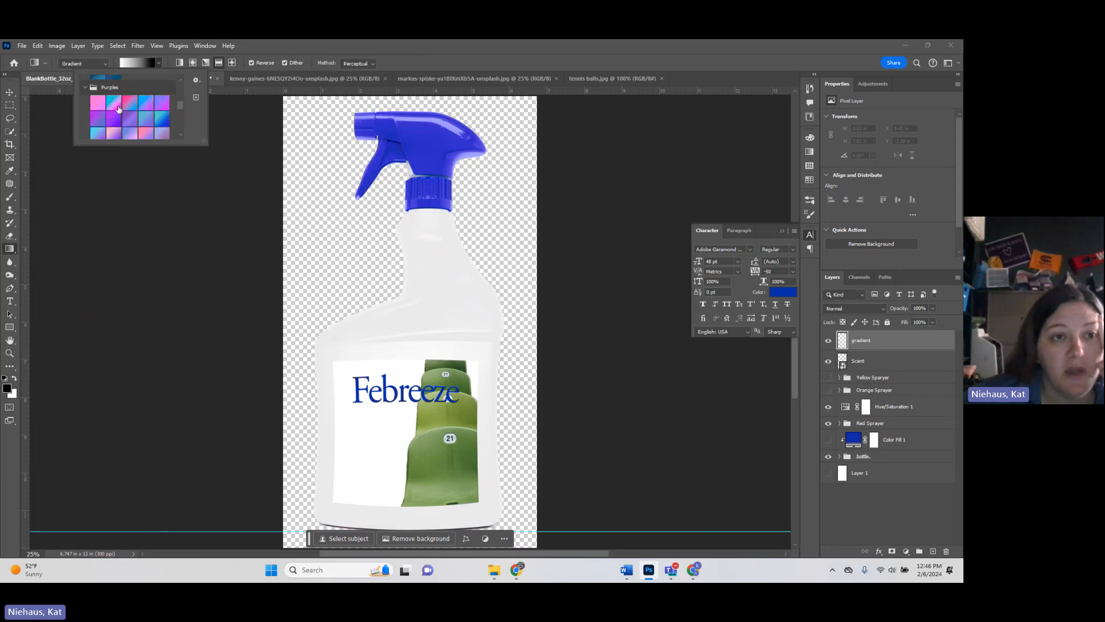
scroll(124, 134, down, 2)
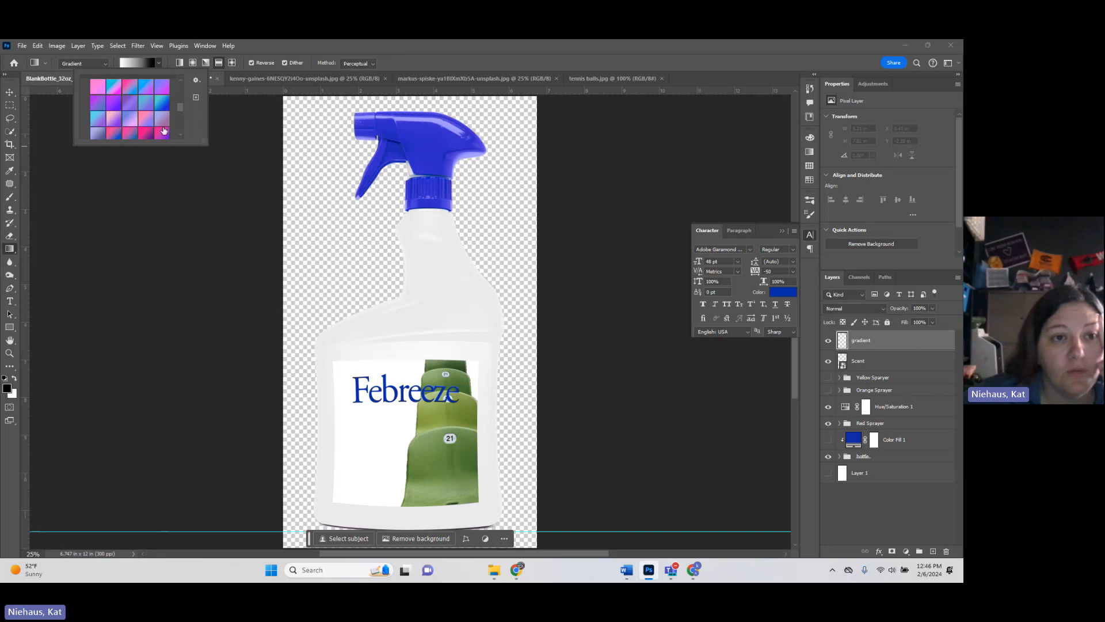
scroll(187, 103, up, 2)
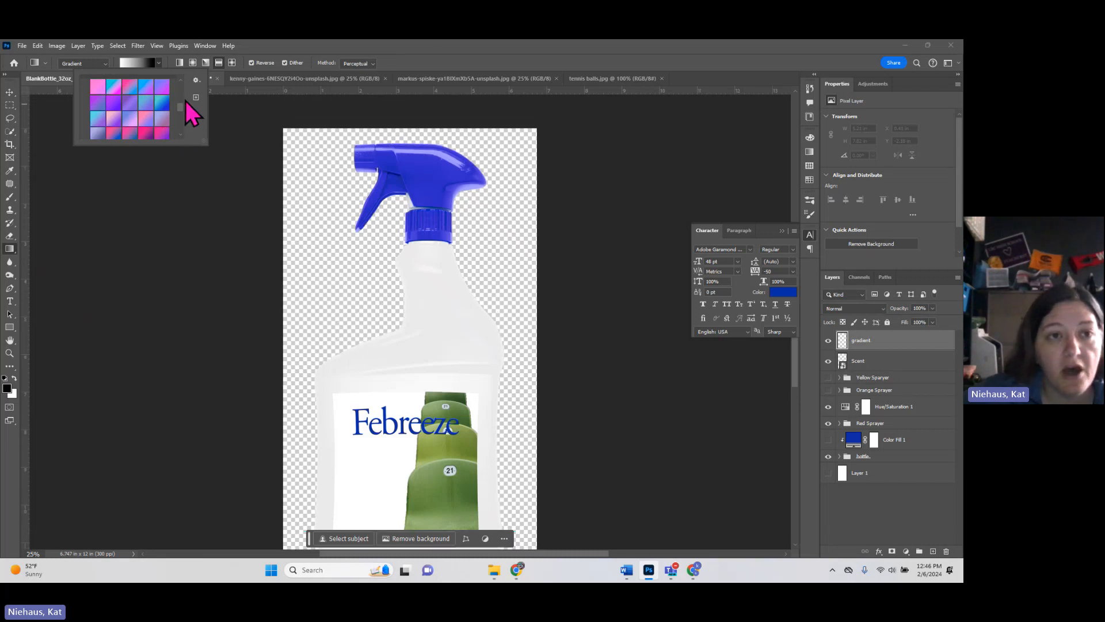
scroll(185, 102, down, 1)
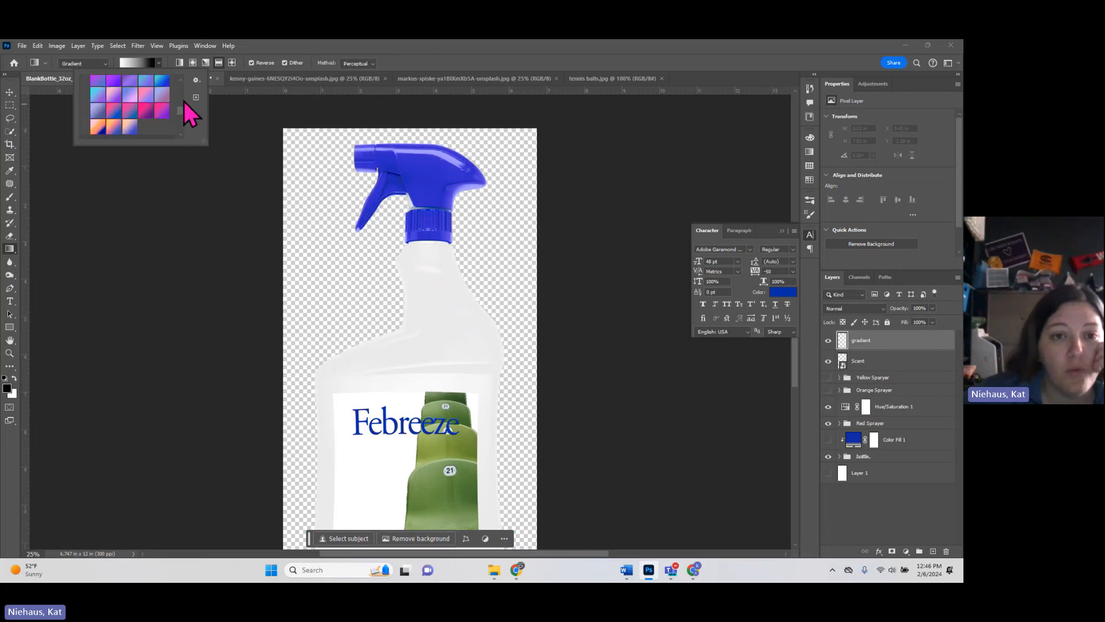
click(169, 63)
Step: Try a short reversed reflected gradient across the bottle's left edge with the Gradient tool, and undo it
scroll(315, 154, down, 1)
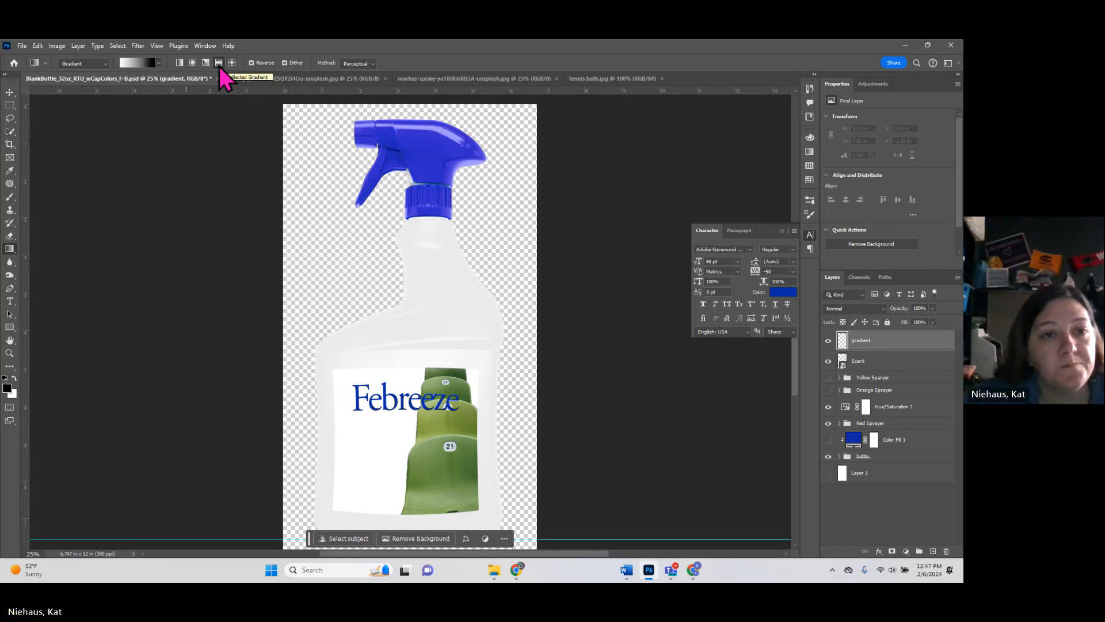
click(219, 63)
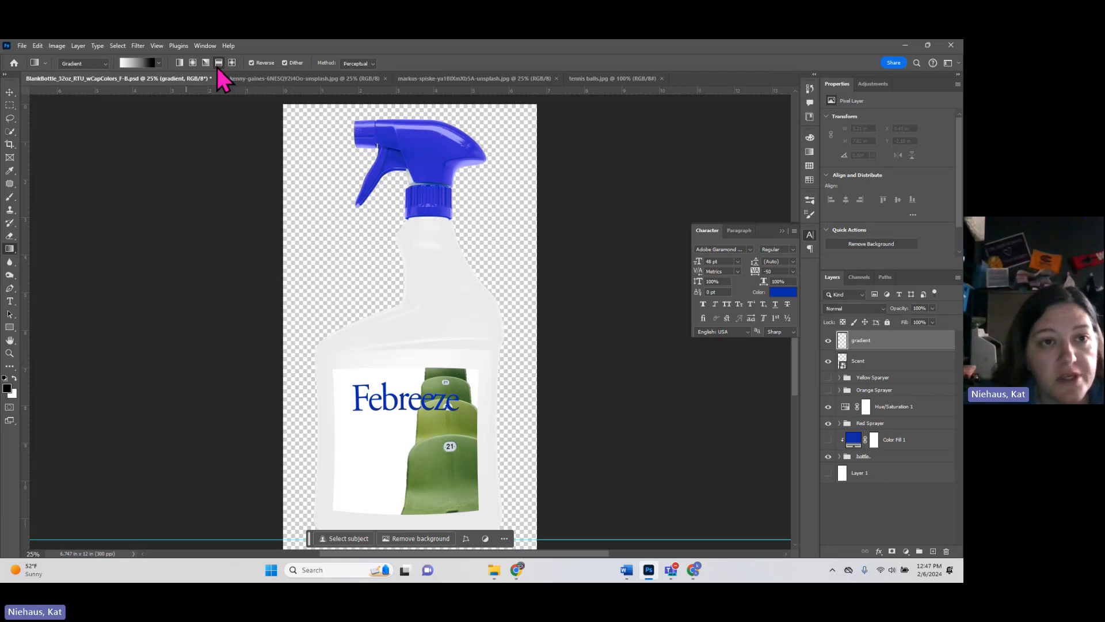
click(252, 63)
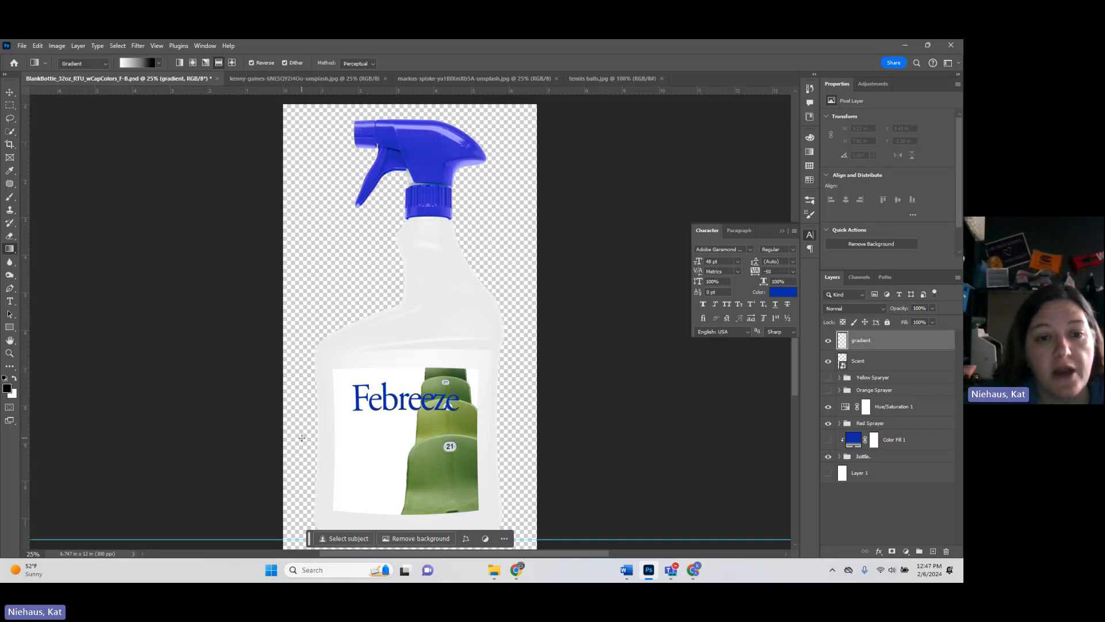
drag(320, 426, 360, 424)
key(ctrl+z)
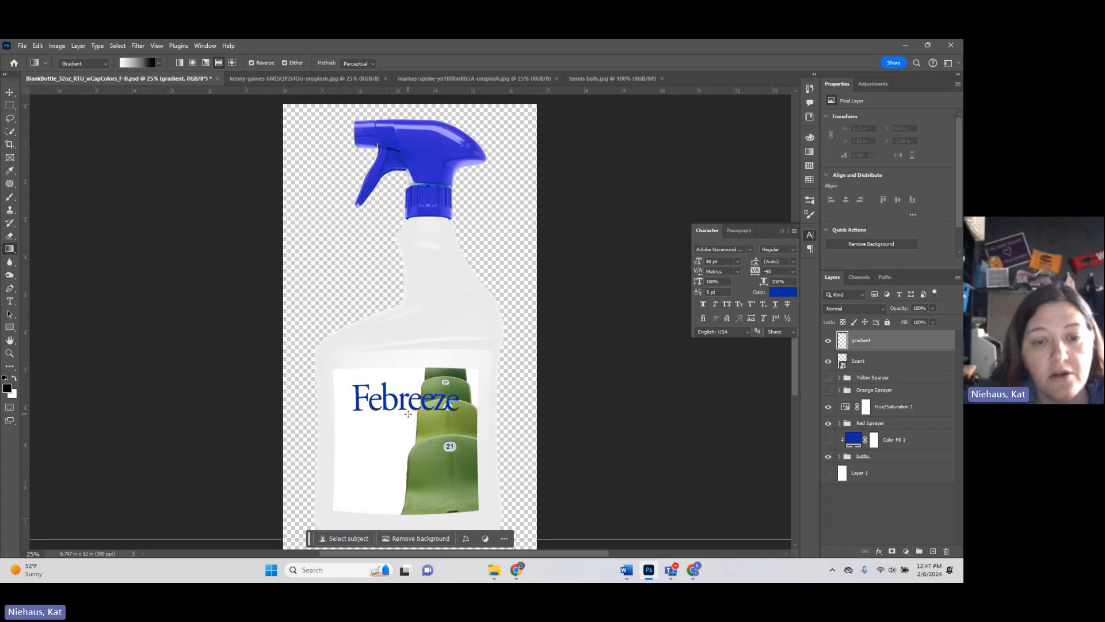
Step: Draw a reflected white-to-black gradient from the label's center to its right edge, shift it slightly right and widen it to about 36% scale
drag(402, 411, 482, 413)
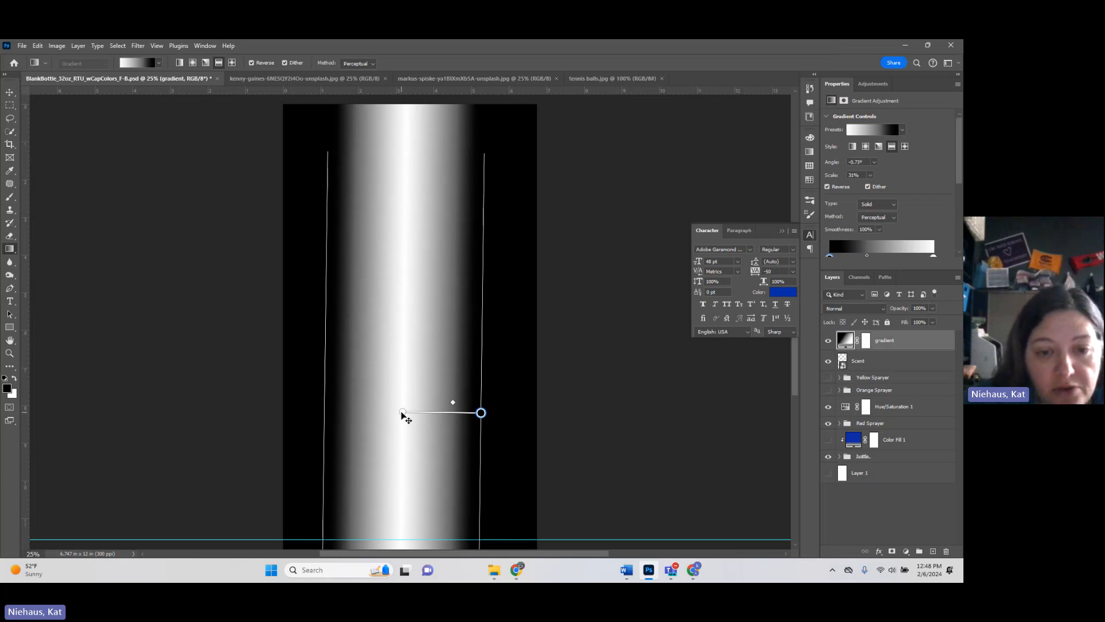
drag(404, 414, 417, 392)
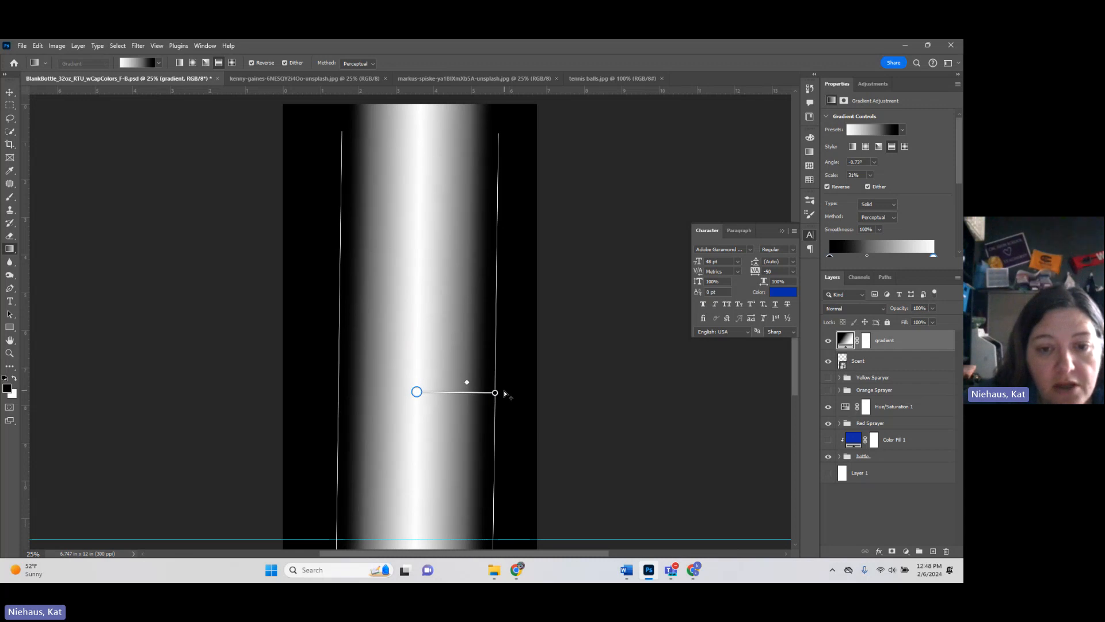
mouse_move(495, 393)
mouse_down()
mouse_move(524, 392)
mouse_move(507, 393)
mouse_up()
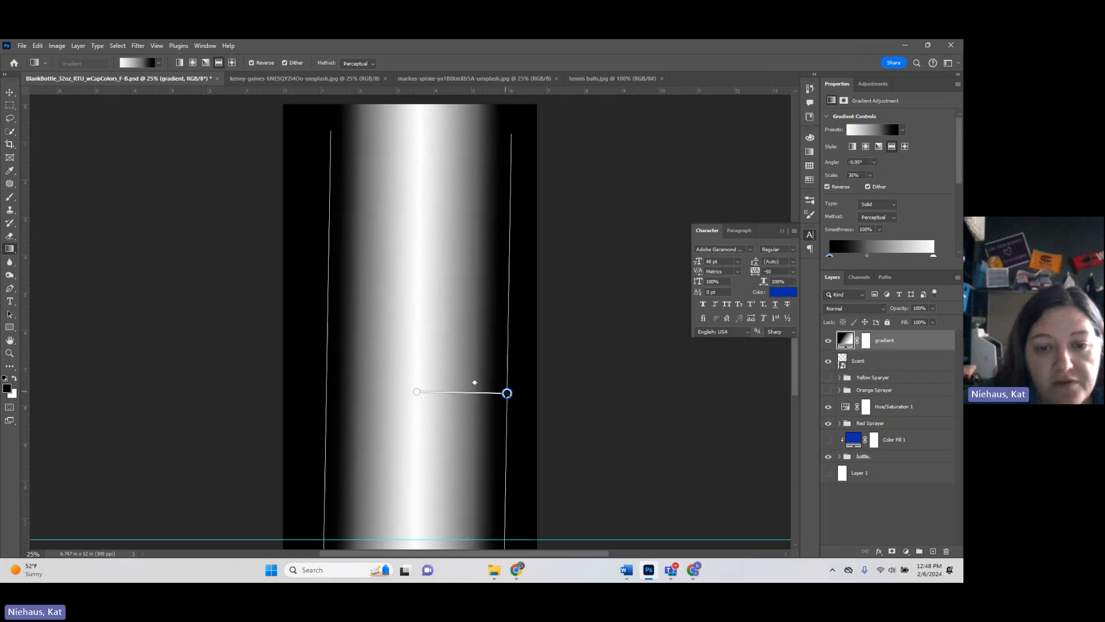
Step: Check the gradient's midpoint and the colors of its black and white stops, leaving both colors as they are
double_click(508, 393)
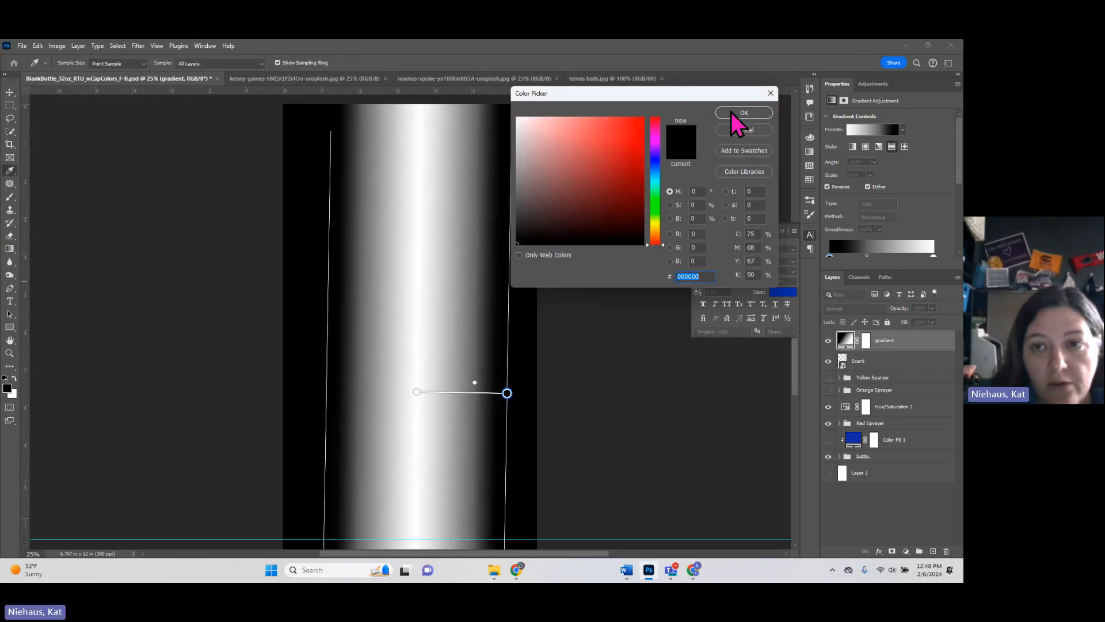
click(737, 131)
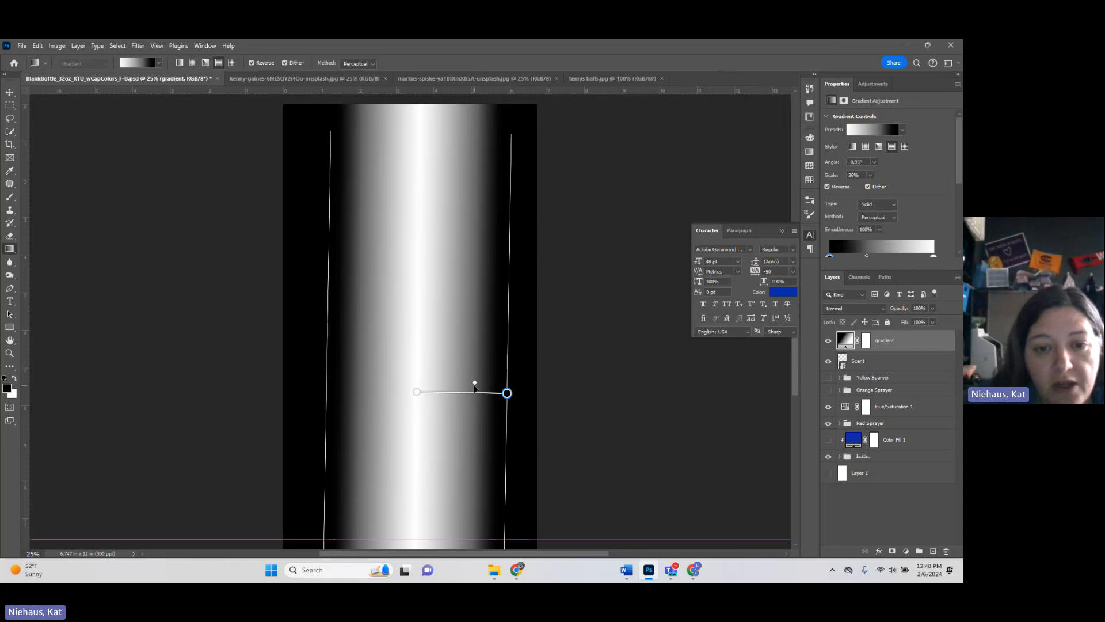
mouse_move(474, 382)
mouse_down()
mouse_move(439, 385)
mouse_move(487, 383)
mouse_move(447, 386)
mouse_move(475, 385)
mouse_up()
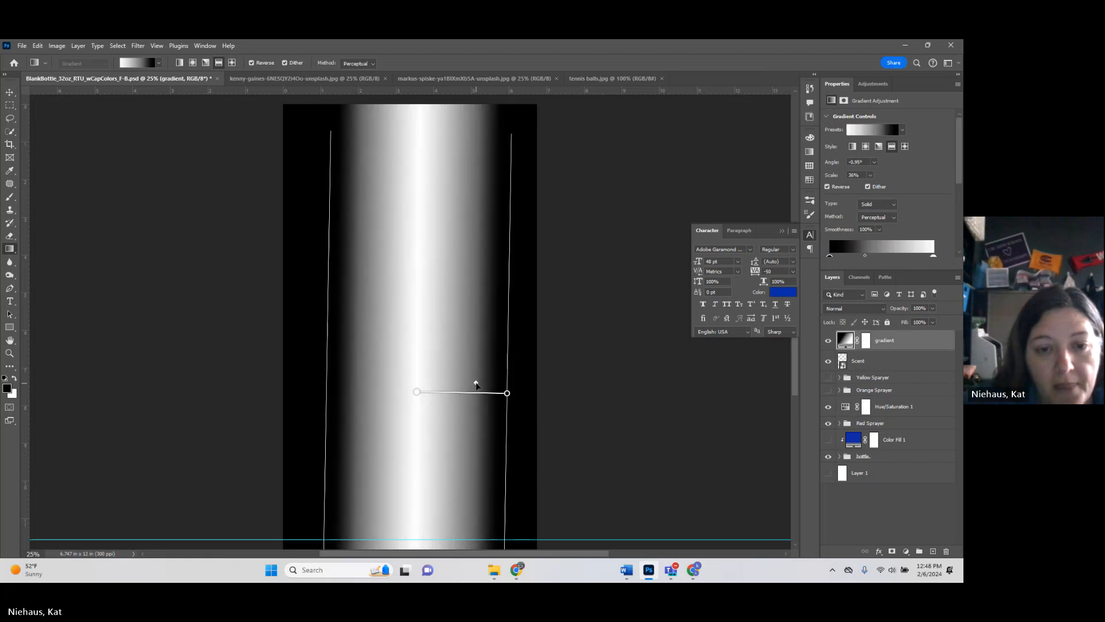
double_click(416, 393)
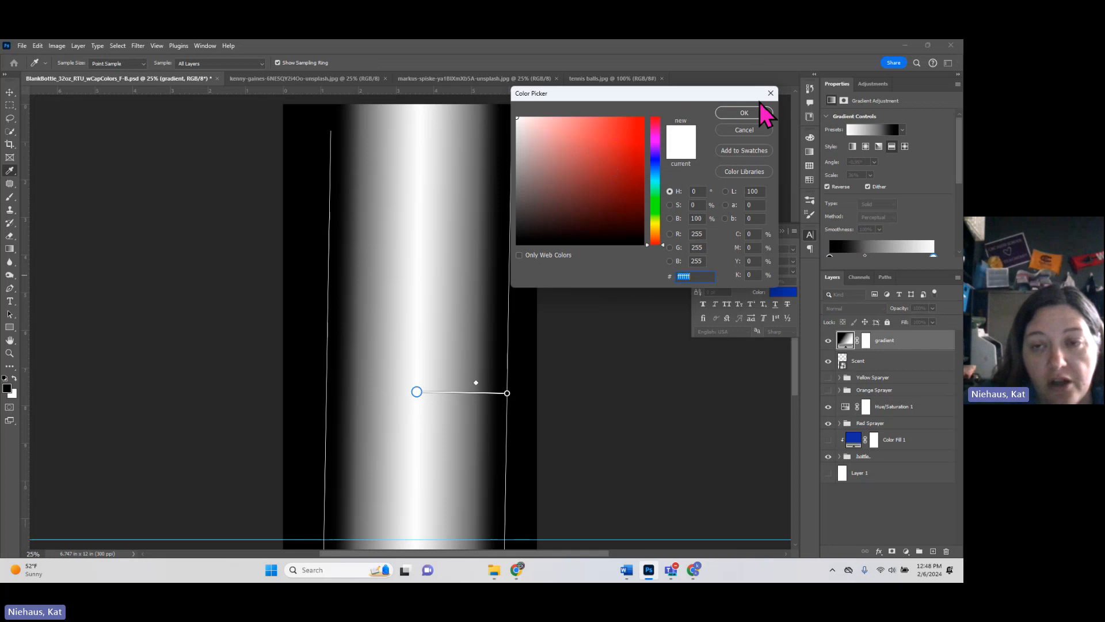
click(736, 130)
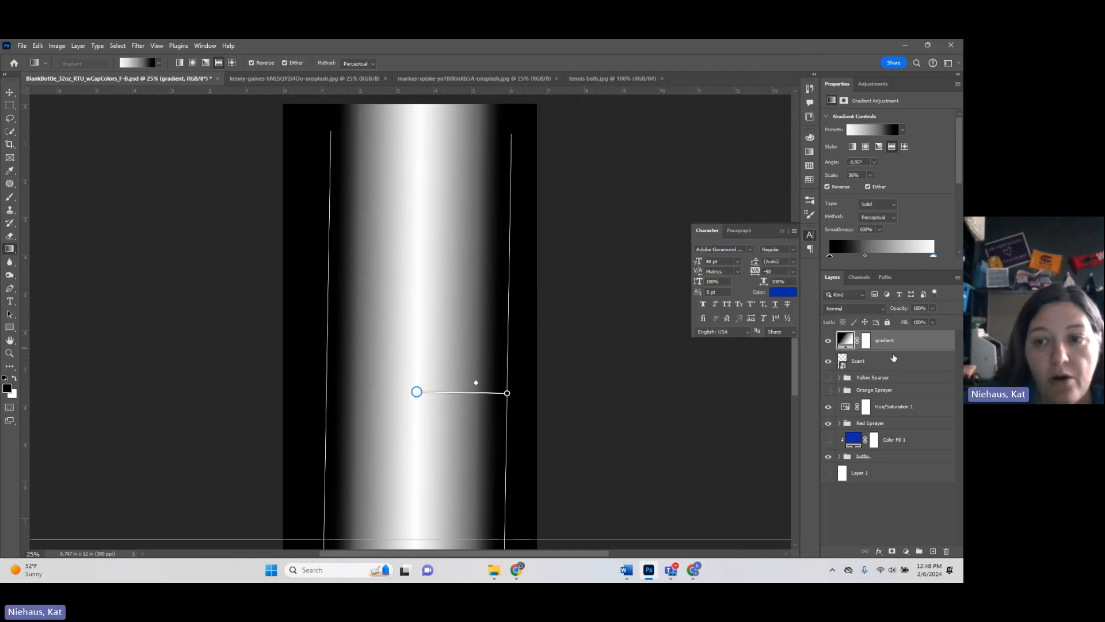
Step: Set the gradient layer's opacity to 40%, recenter the gradient on the bottle and narrow it to 33% scale at a 0° angle
click(932, 308)
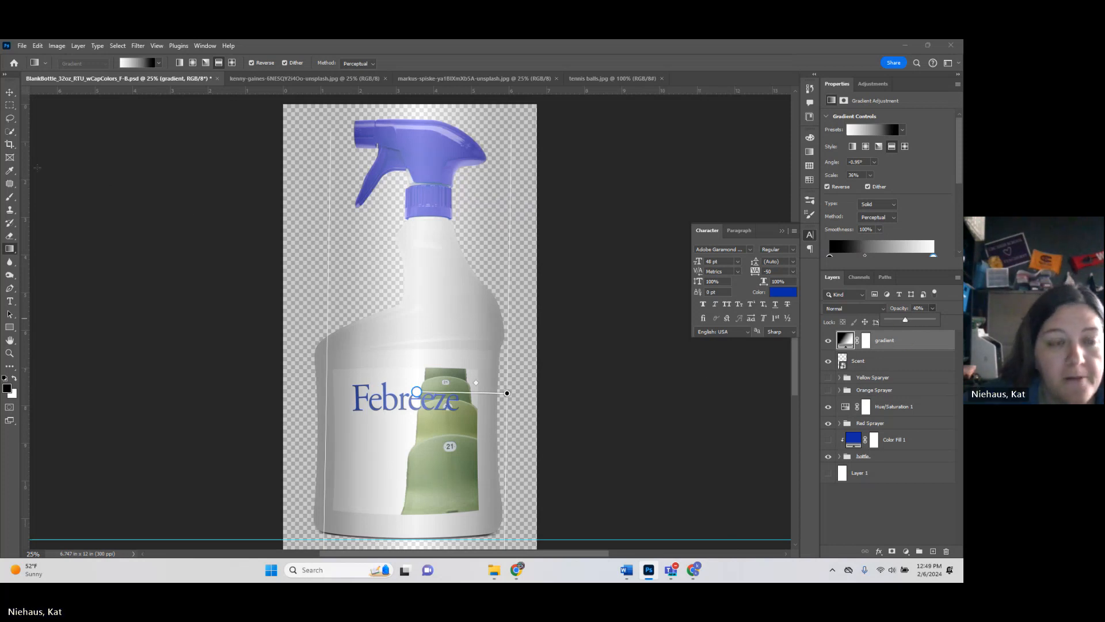
click(416, 392)
drag(416, 392, 408, 404)
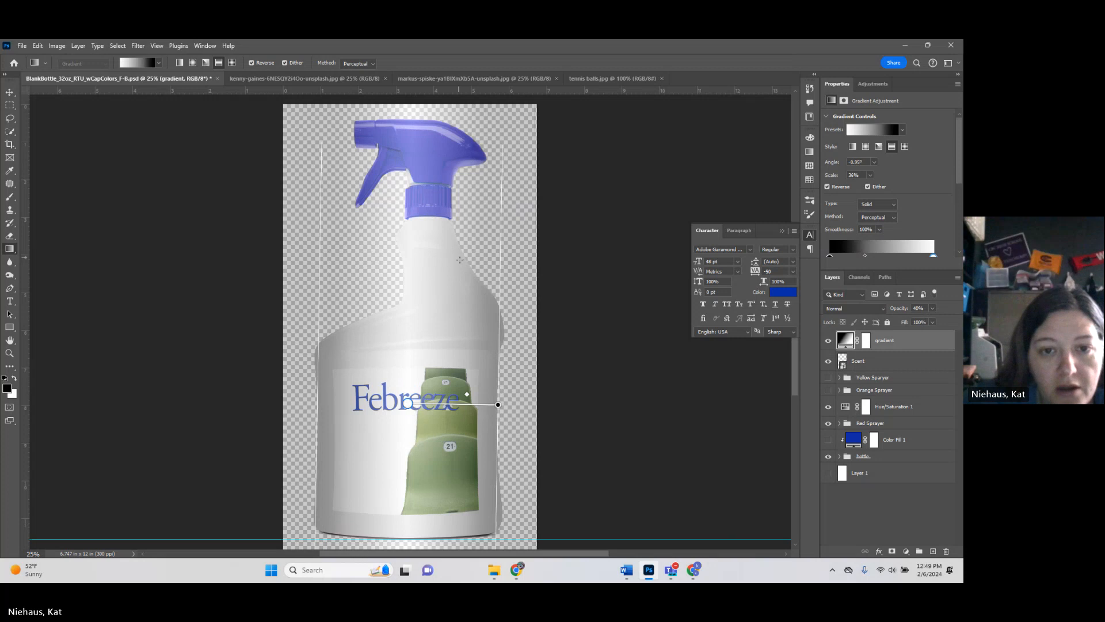
drag(498, 405, 493, 403)
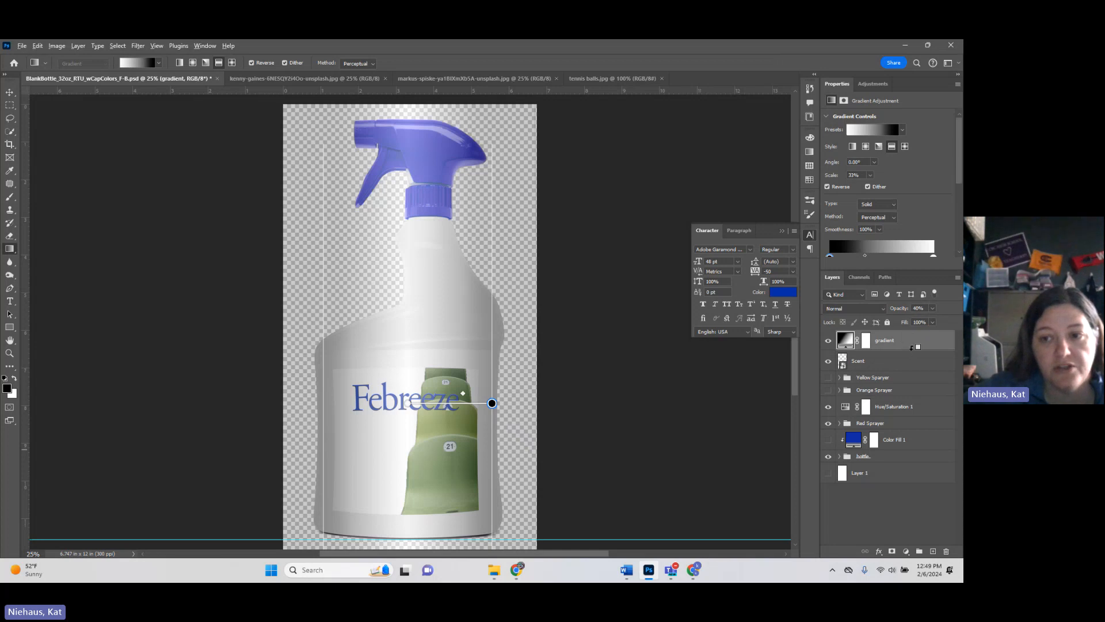
Step: Clip the gradient layer to the Scent layer and widen the gradient to the canvas's right edge, about 51% scale
alt+click(911, 347)
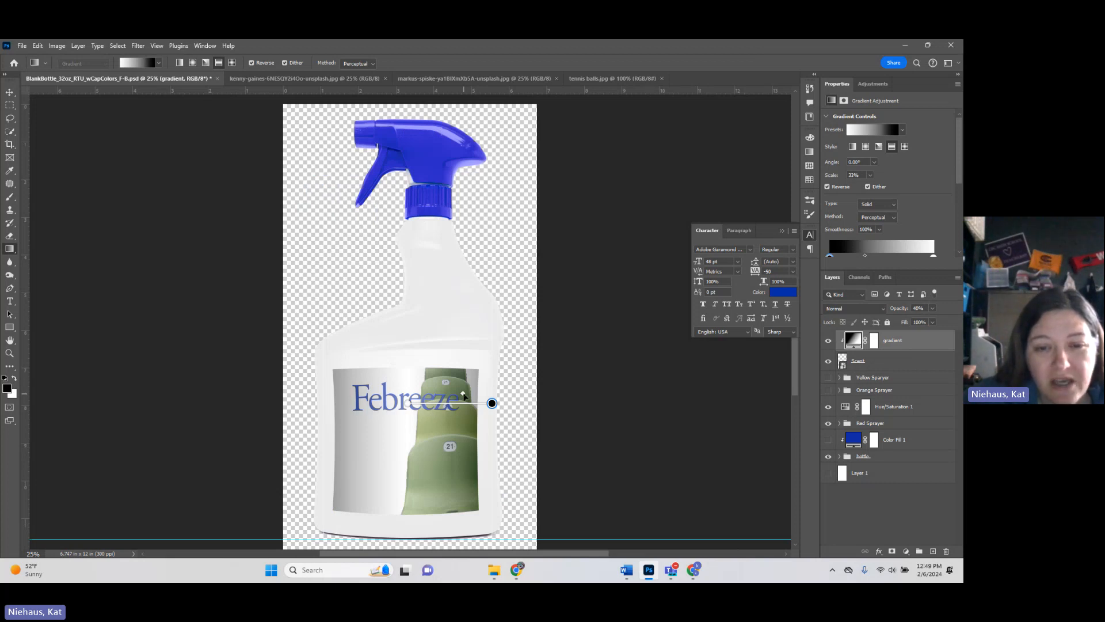
drag(493, 403, 538, 403)
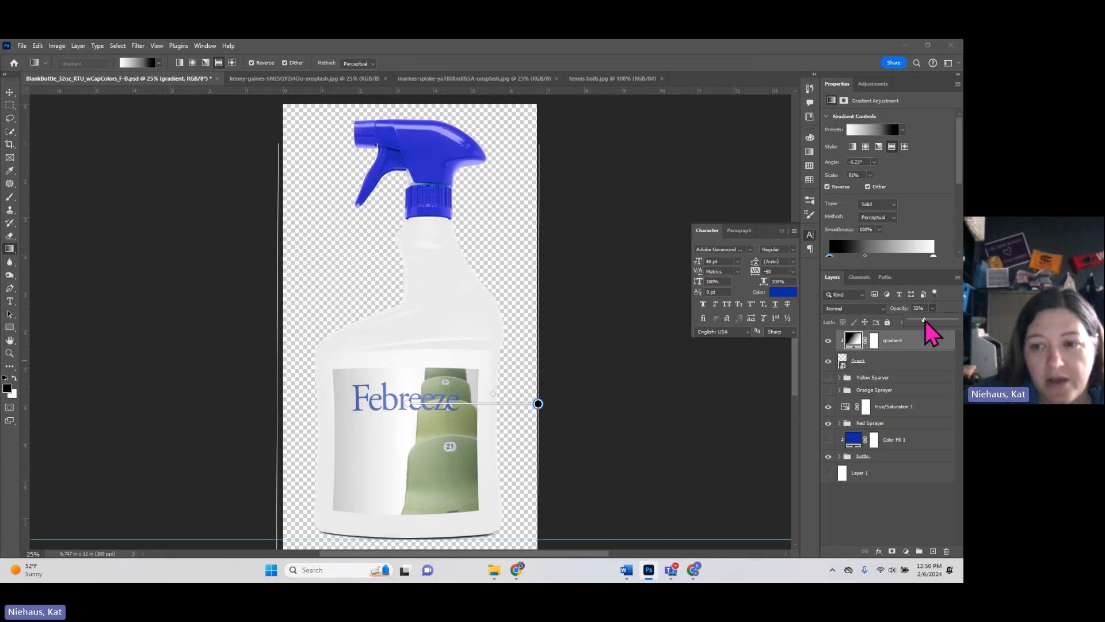
Step: Reduce the gradient layer's opacity to 20% and compare the bottle with the Scent layer hidden and shown
drag(924, 320, 920, 320)
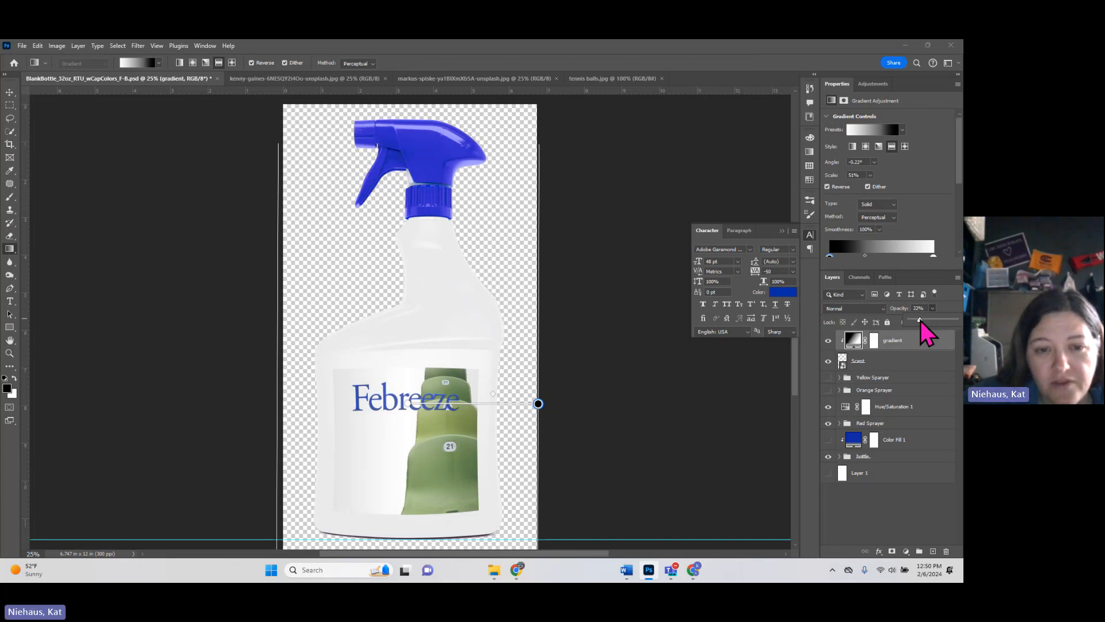
drag(920, 320, 925, 320)
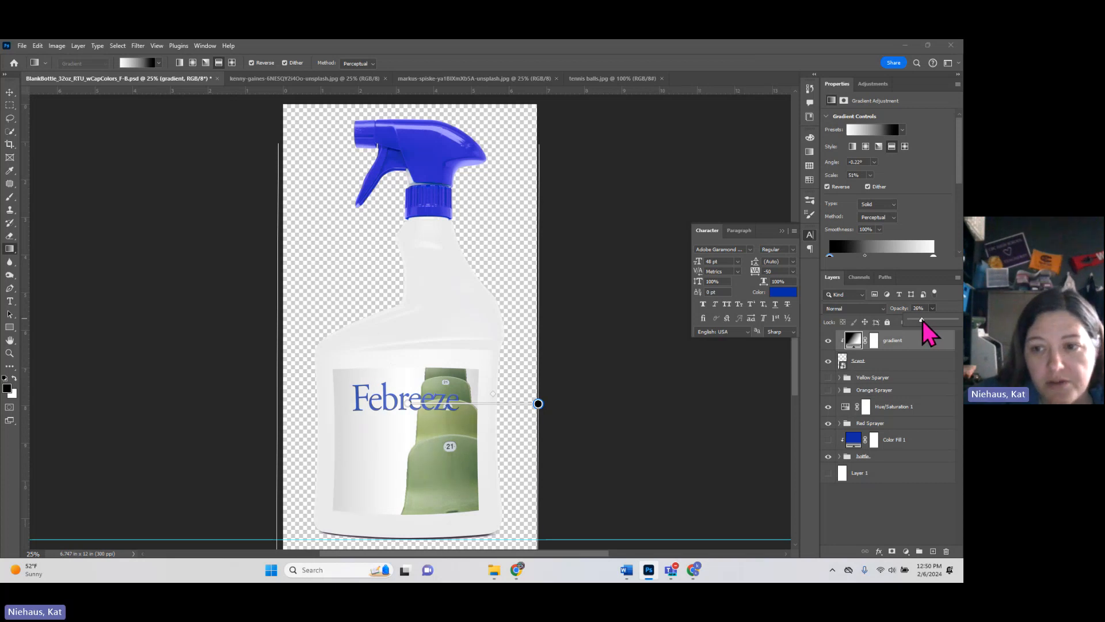
drag(921, 320, 920, 320)
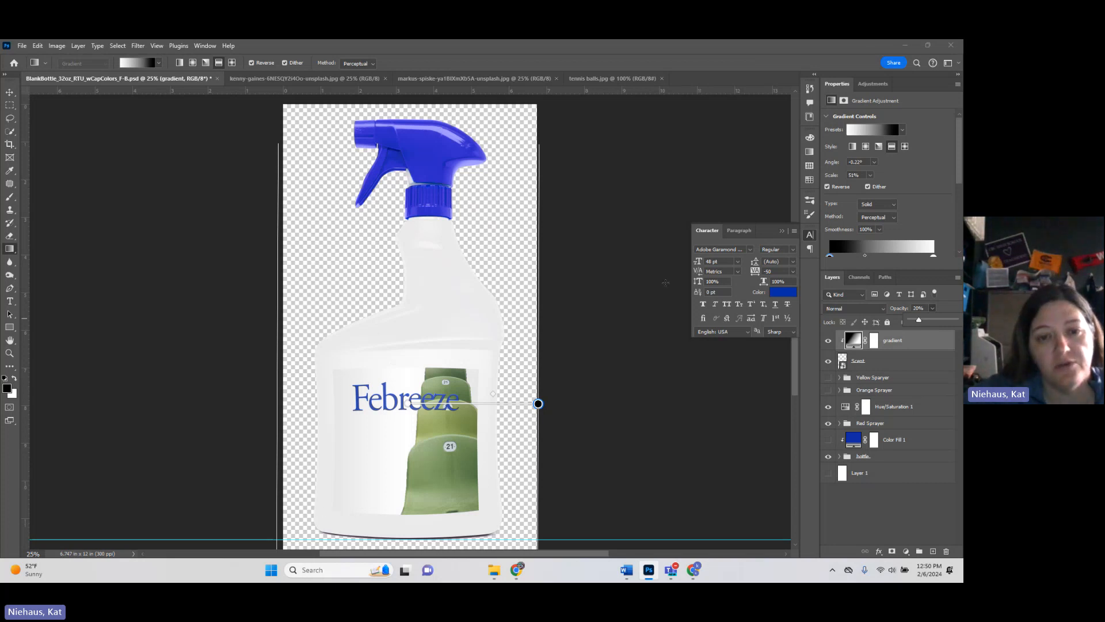
click(10, 93)
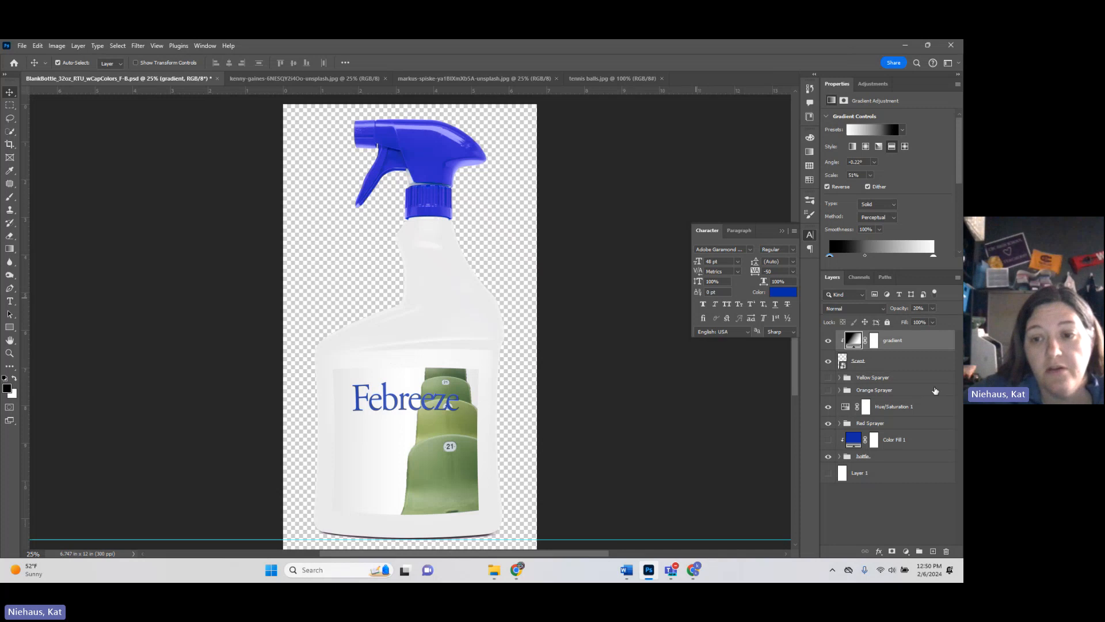
click(829, 362)
click(828, 362)
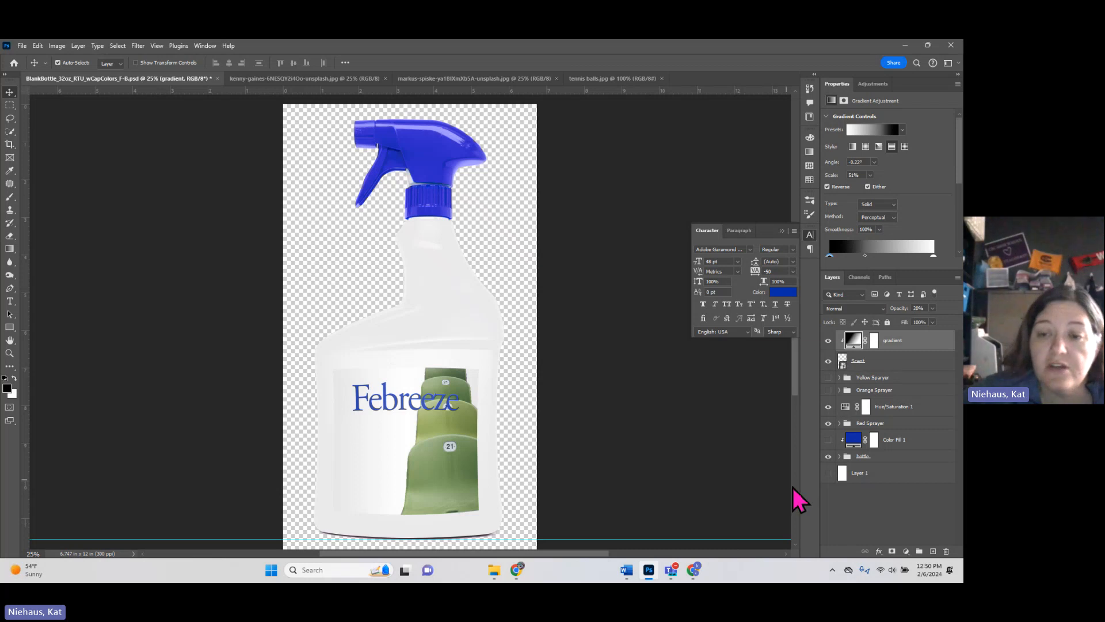
Step: Open the Scent smart object's contents, glance through the open source photos and return to Layer 2.psb
double_click(847, 366)
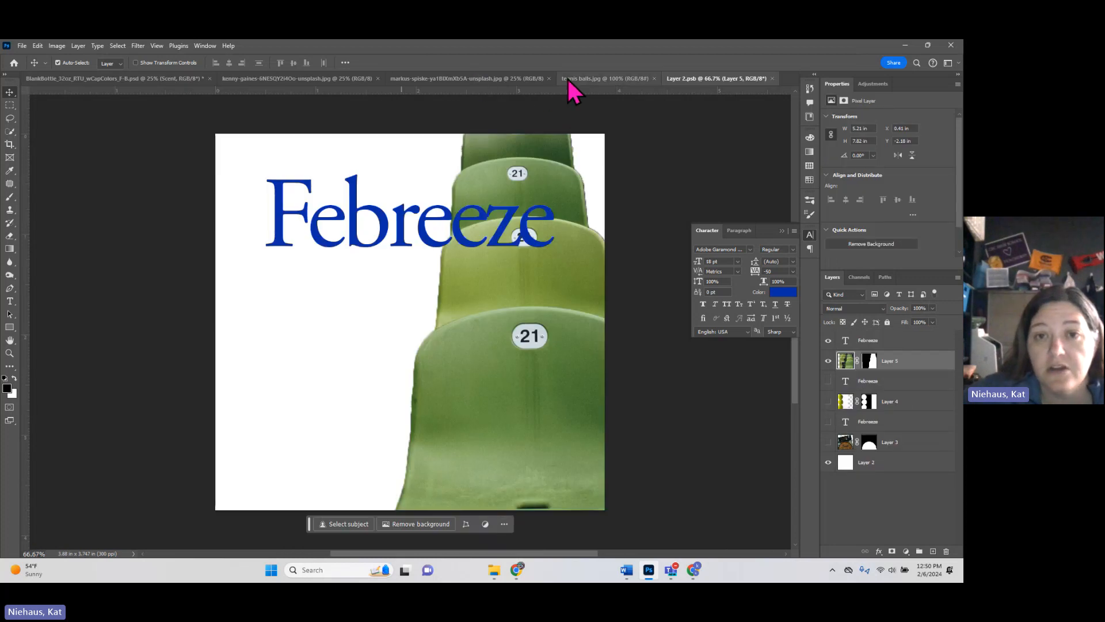
click(568, 78)
click(517, 78)
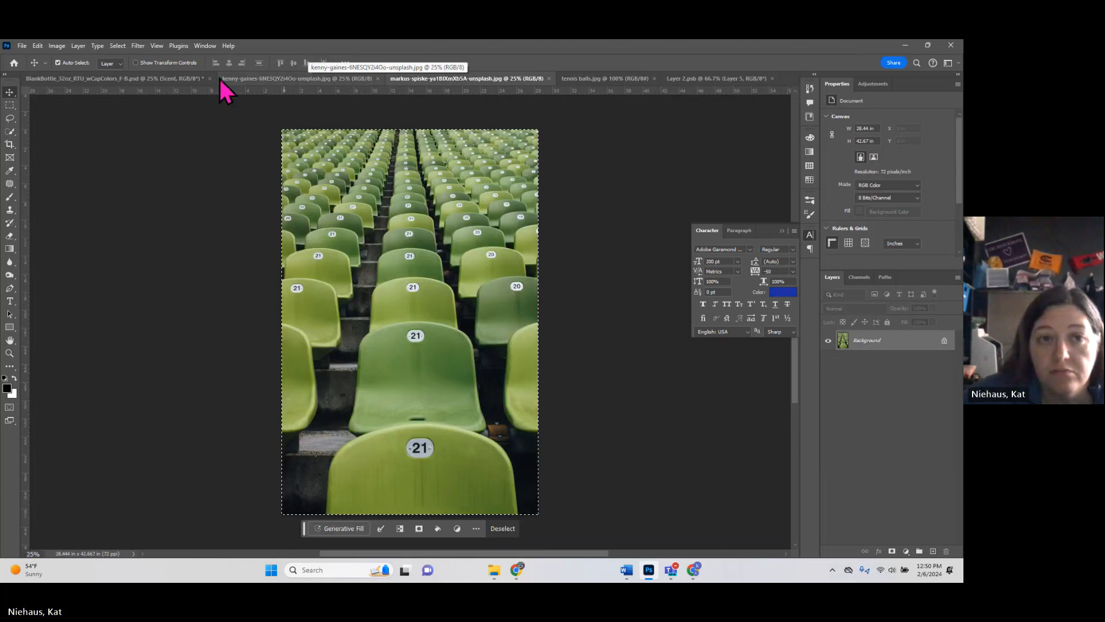
click(285, 78)
click(435, 79)
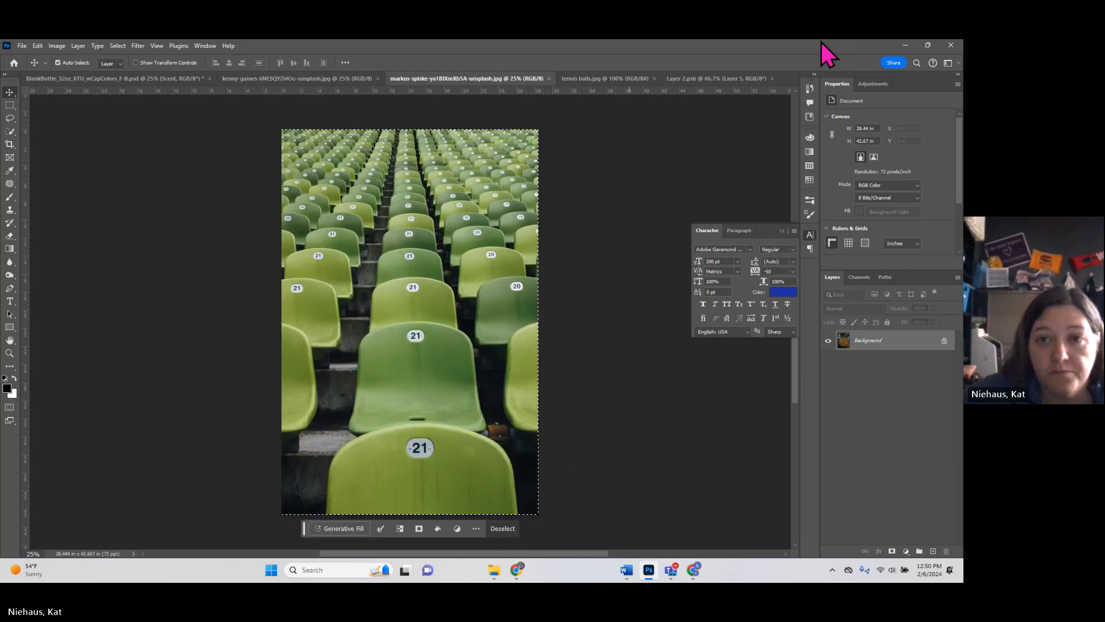
click(727, 79)
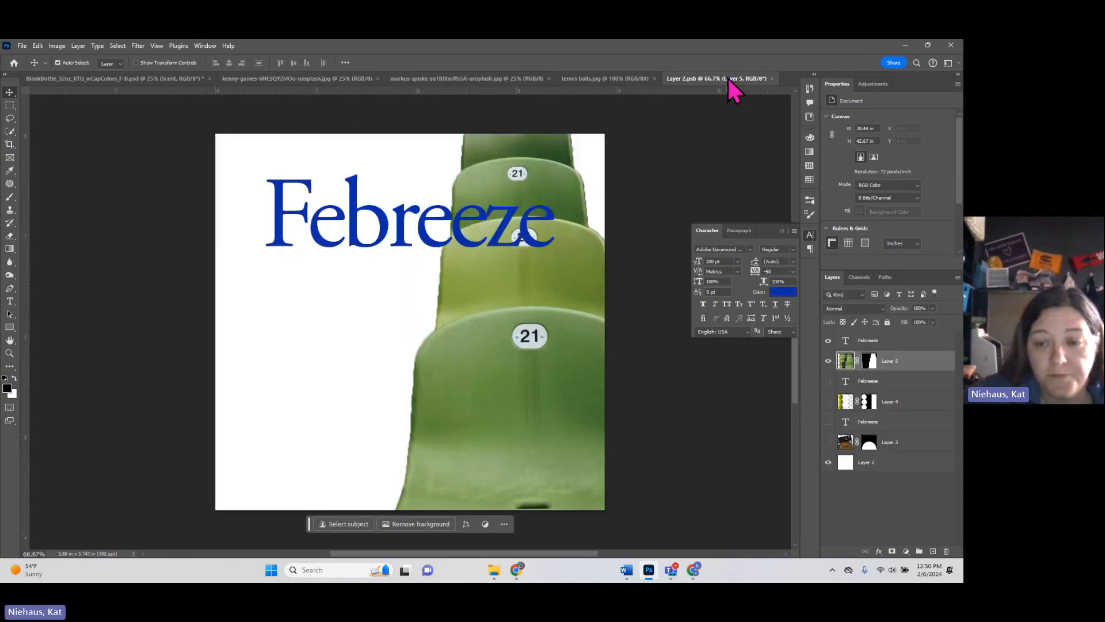
Step: Hide the green seat image and its blue Febreeze text, and show Layer 4's tennis balls with the green Febreeze text
click(828, 364)
click(829, 344)
click(828, 382)
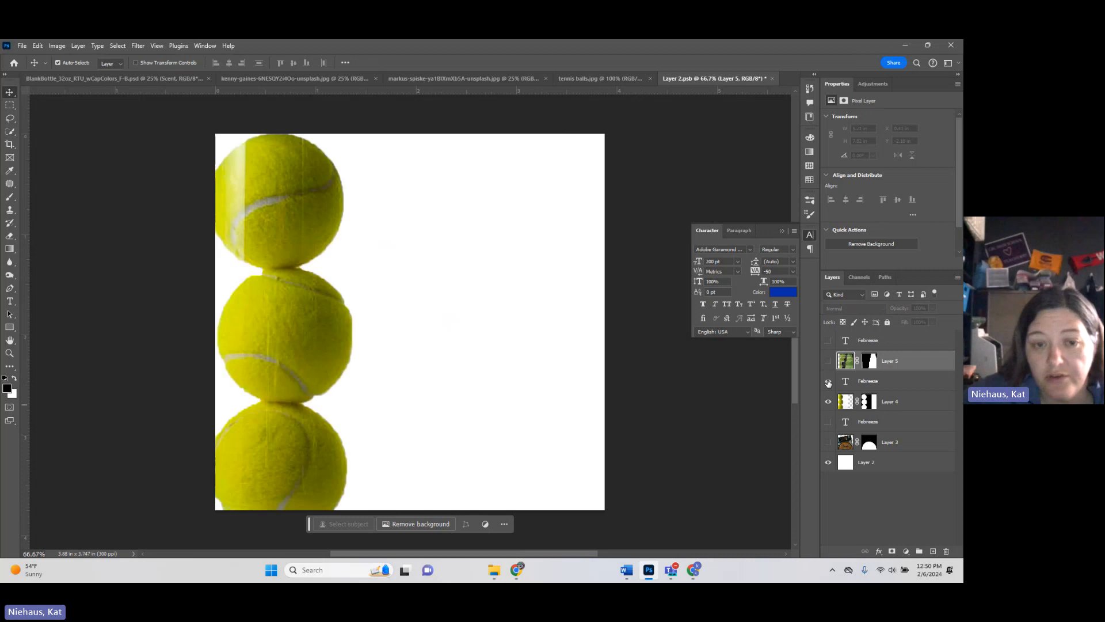
click(828, 383)
click(827, 404)
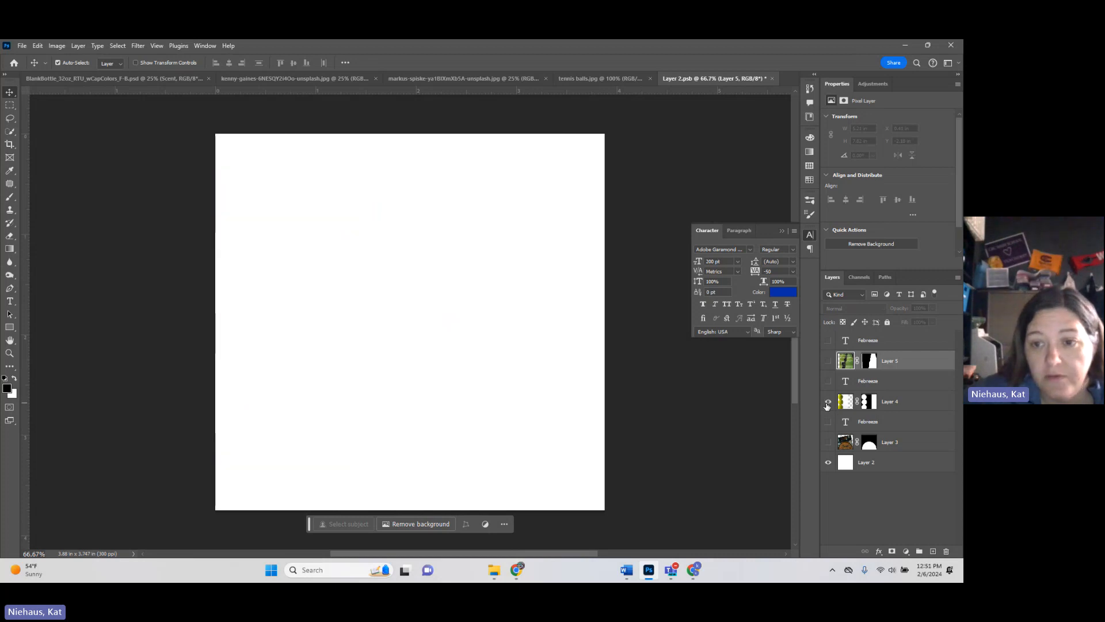
click(828, 402)
click(828, 380)
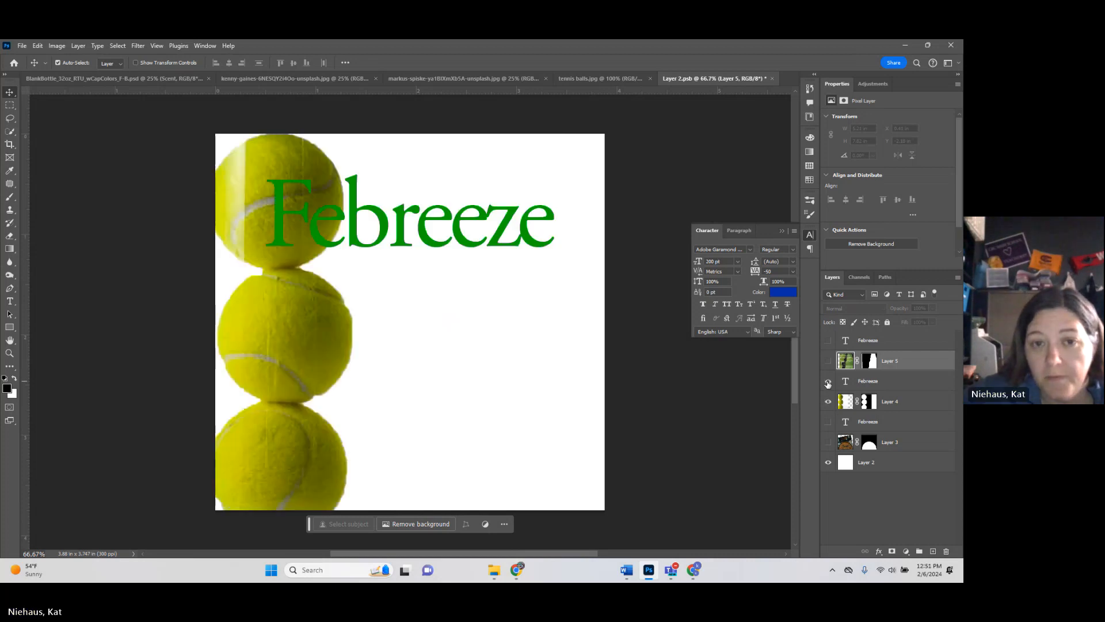
Step: Close Layer 2.psb with its changes saved and return to the bottle document
click(772, 78)
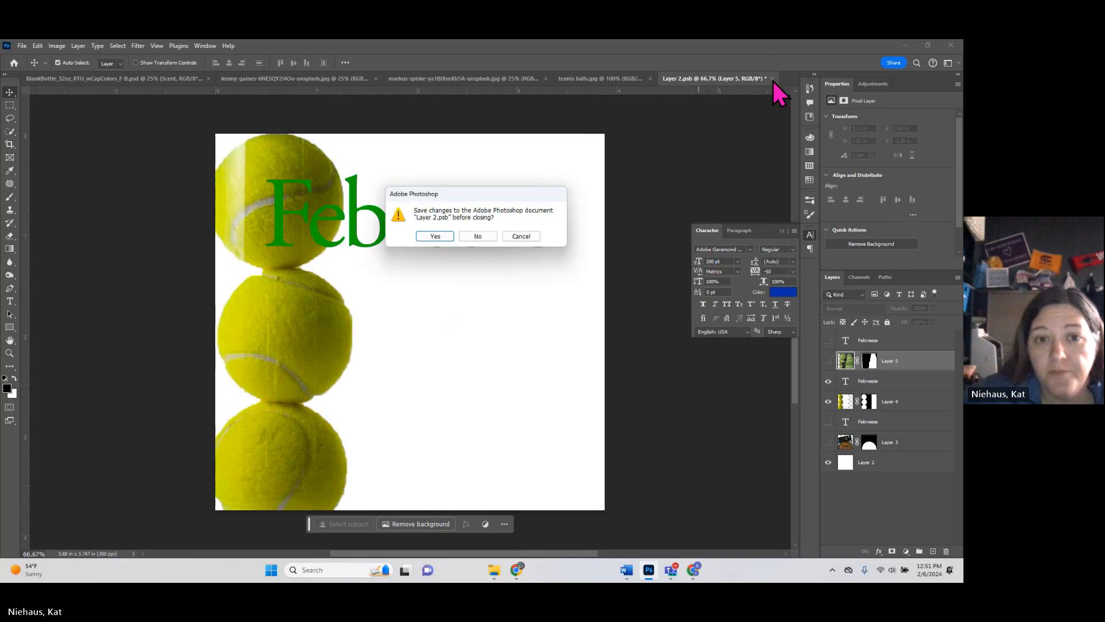
click(443, 236)
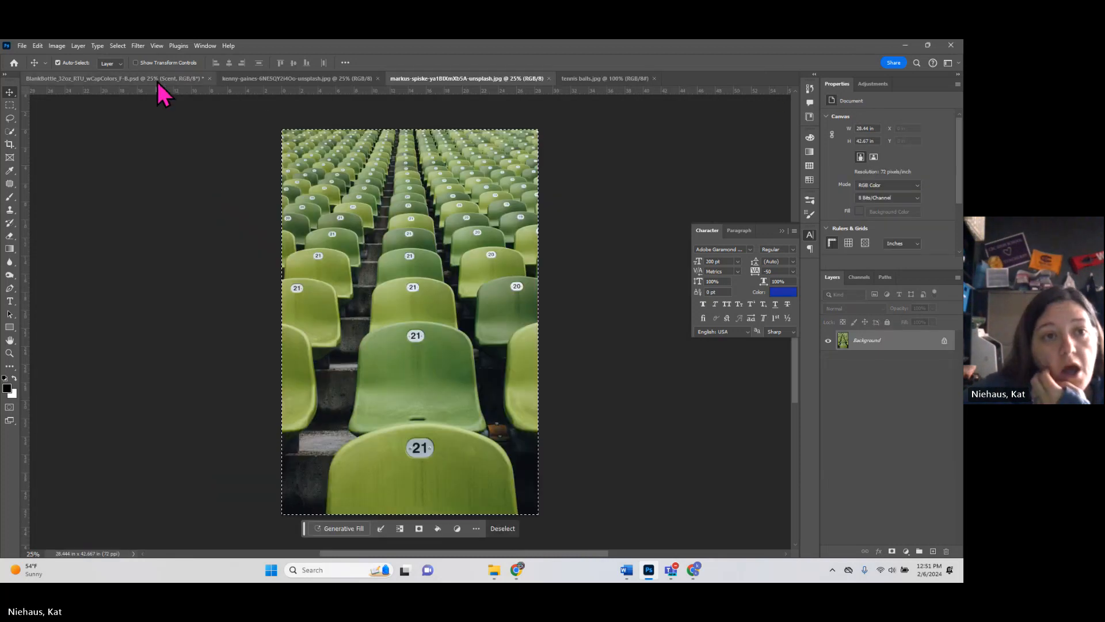
click(157, 81)
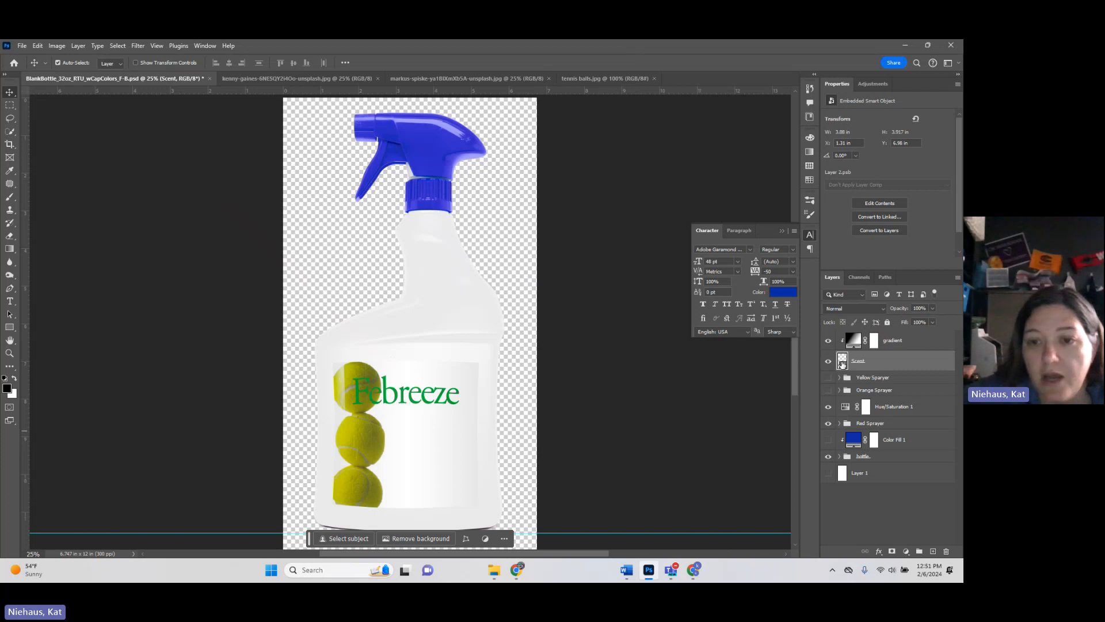
Step: Switch the Scent smart object's label to Layer 3's whiskey barrel with the orange Febreeze text, and close Layer 2.psb with its changes saved
double_click(842, 363)
click(828, 381)
click(828, 401)
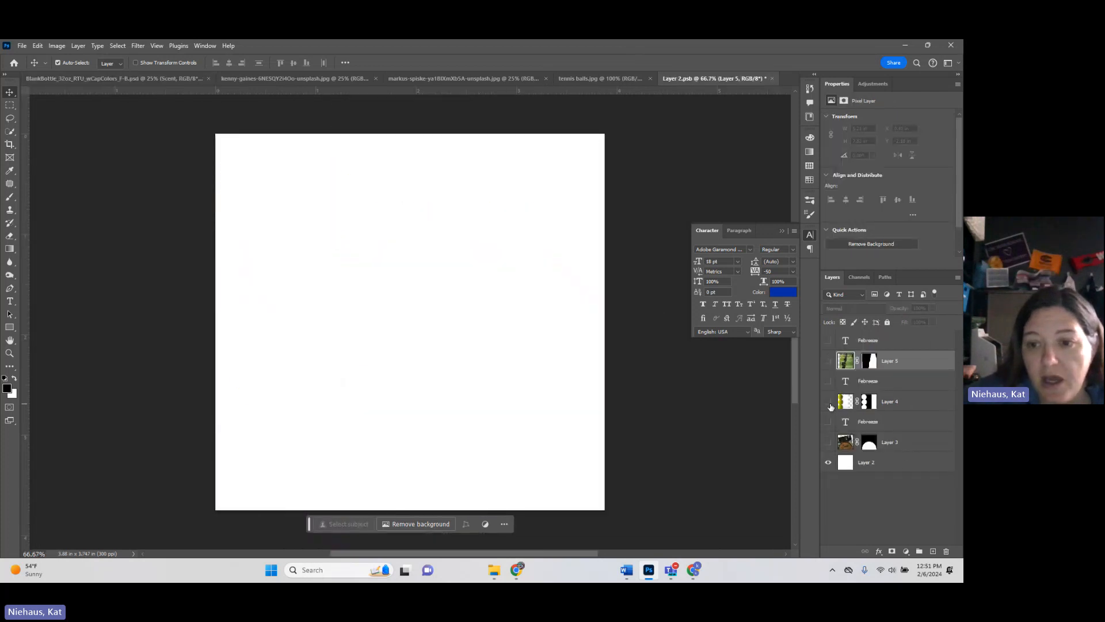
click(828, 422)
click(828, 442)
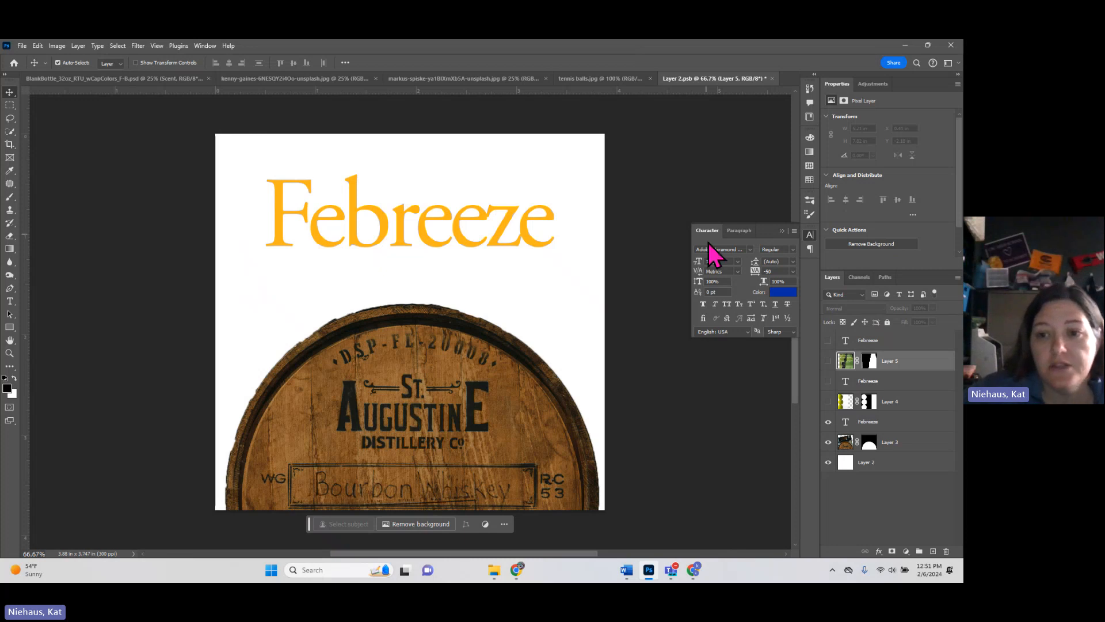
click(772, 78)
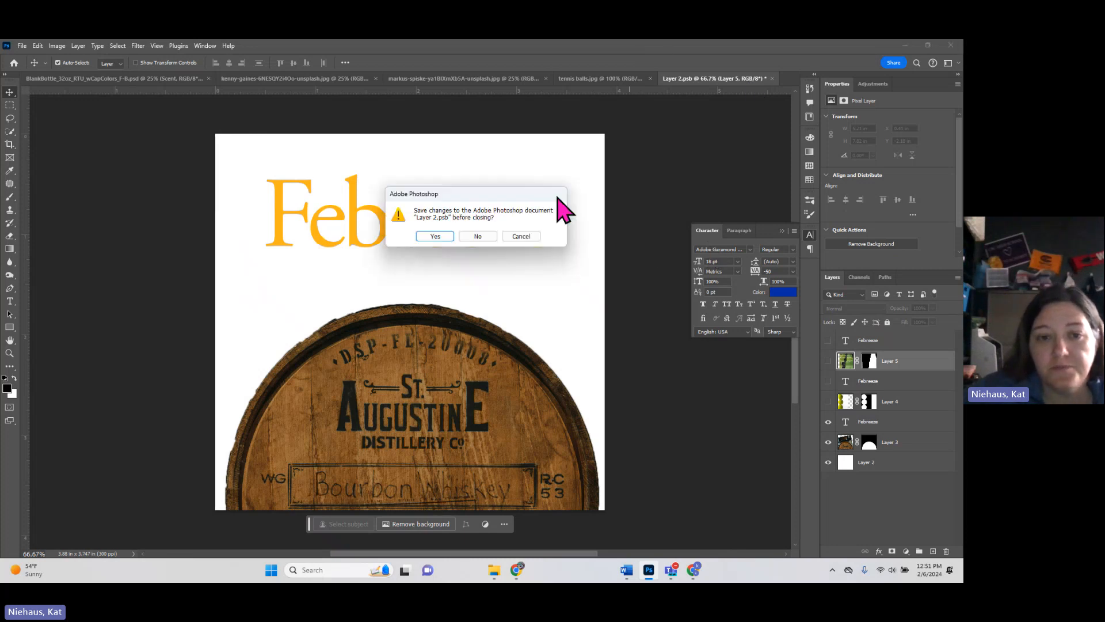
click(431, 238)
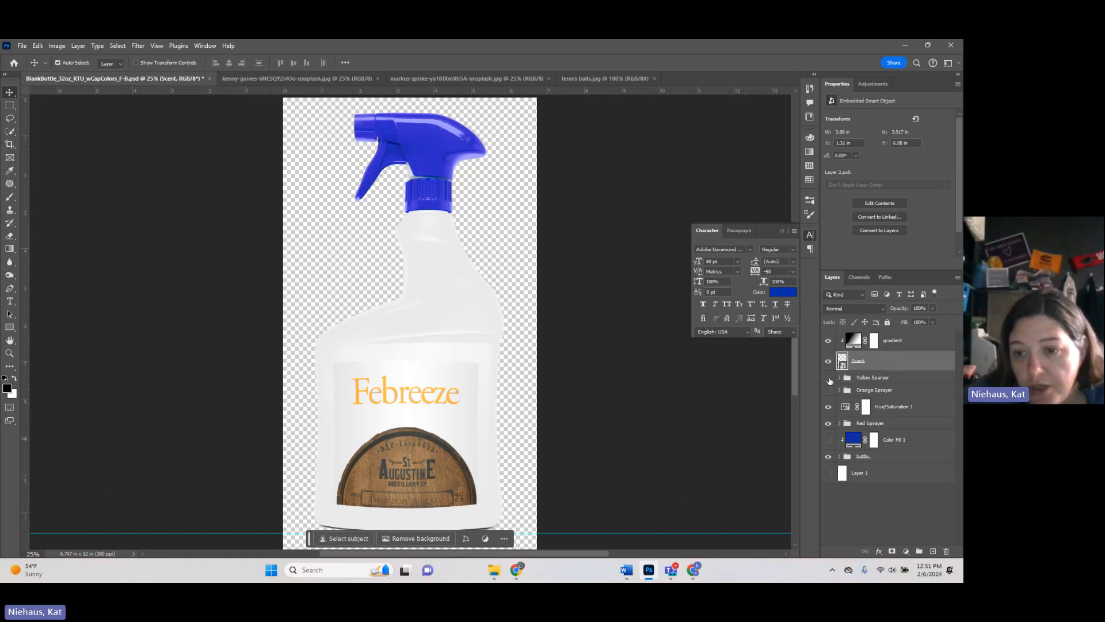
Step: Hide the Red Sprayer group and Hue/Saturation 1, preview the yellow sprayer, and switch the bottle to the Orange Sprayer group
click(829, 377)
click(828, 425)
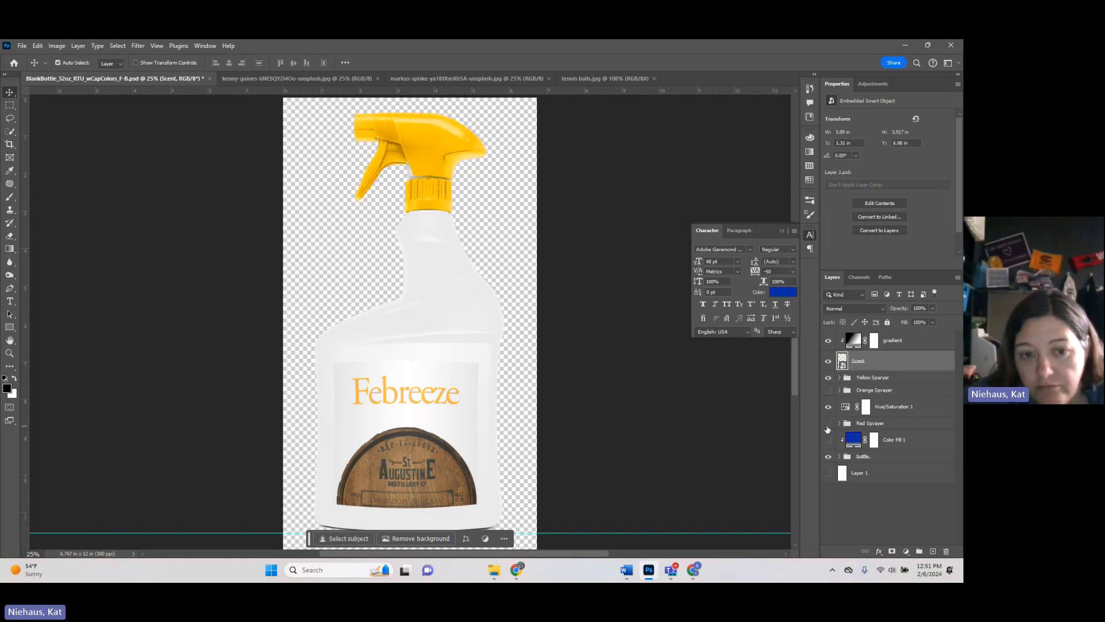
click(828, 407)
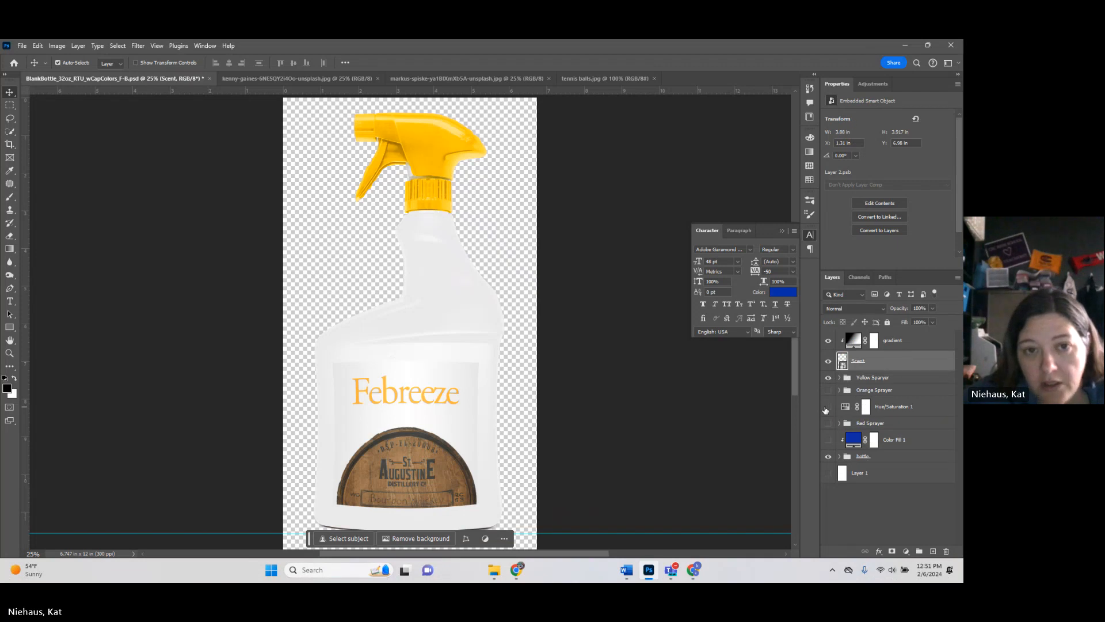
click(827, 407)
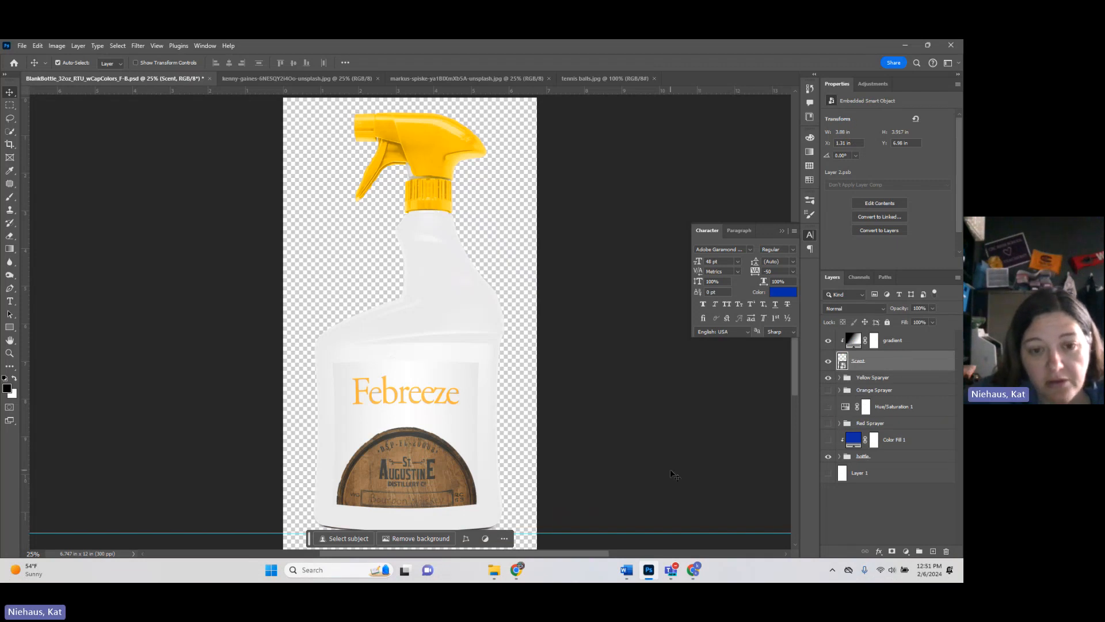
click(829, 377)
click(828, 389)
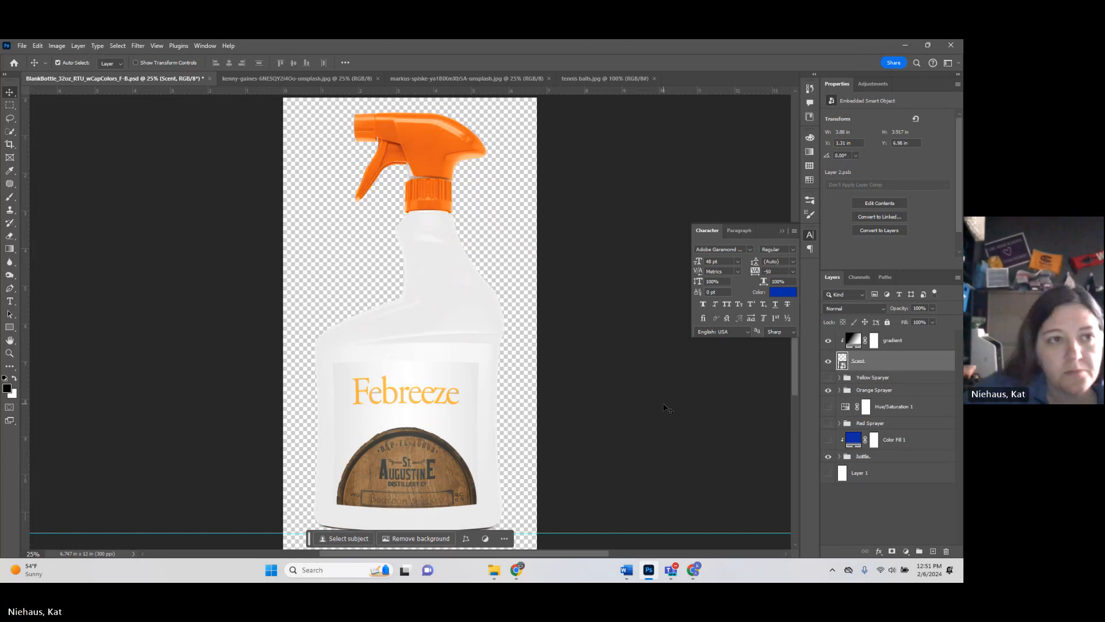
click(22, 46)
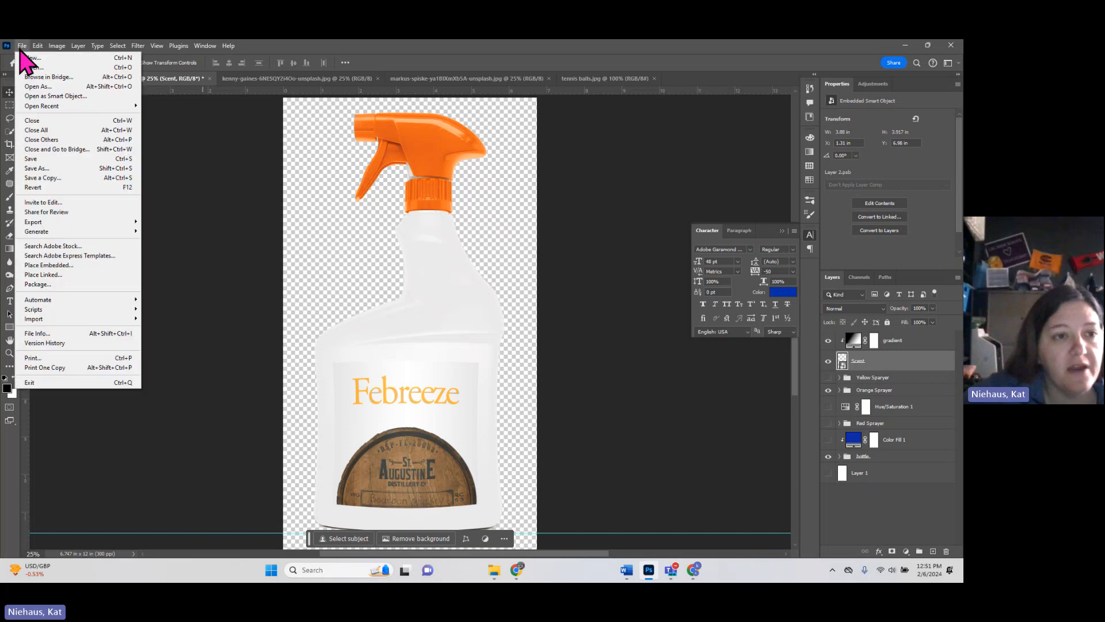
mouse_move(56, 223)
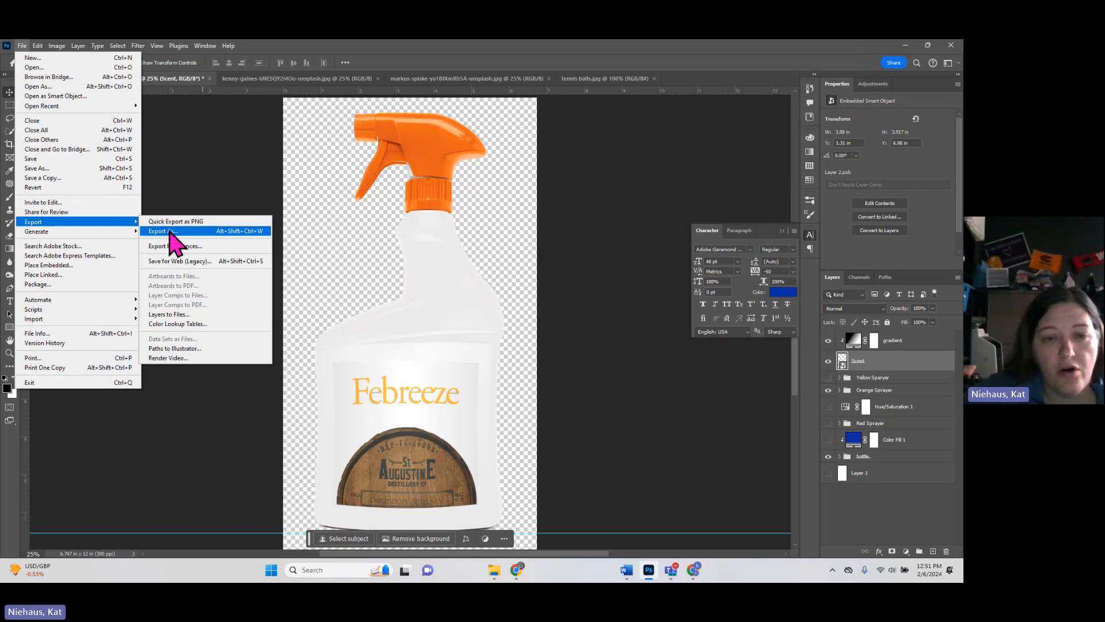
click(157, 167)
click(22, 45)
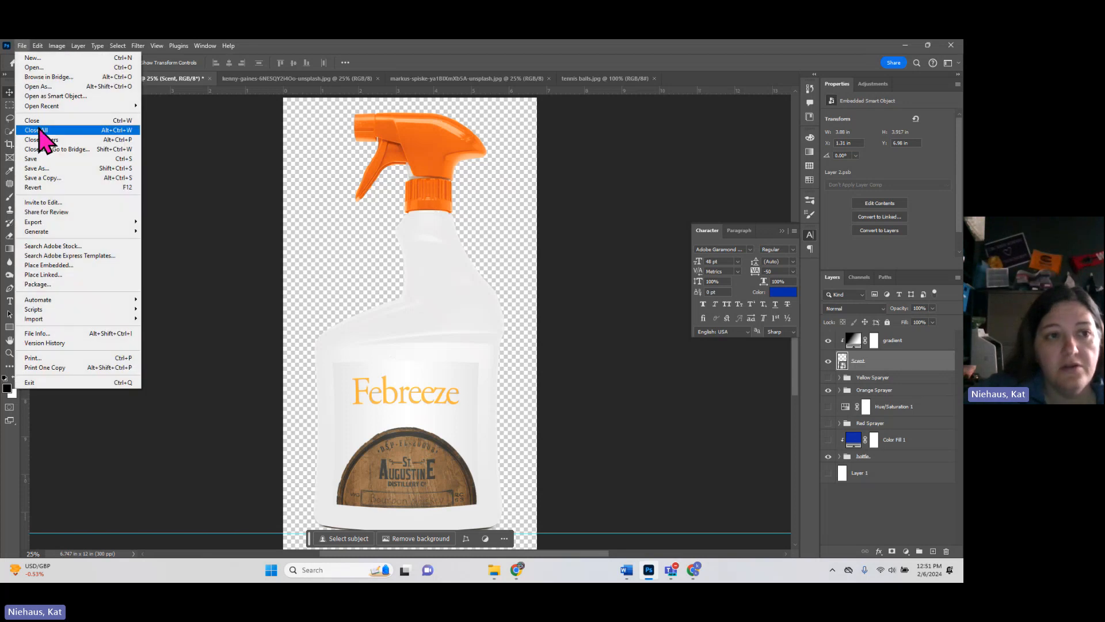
click(41, 168)
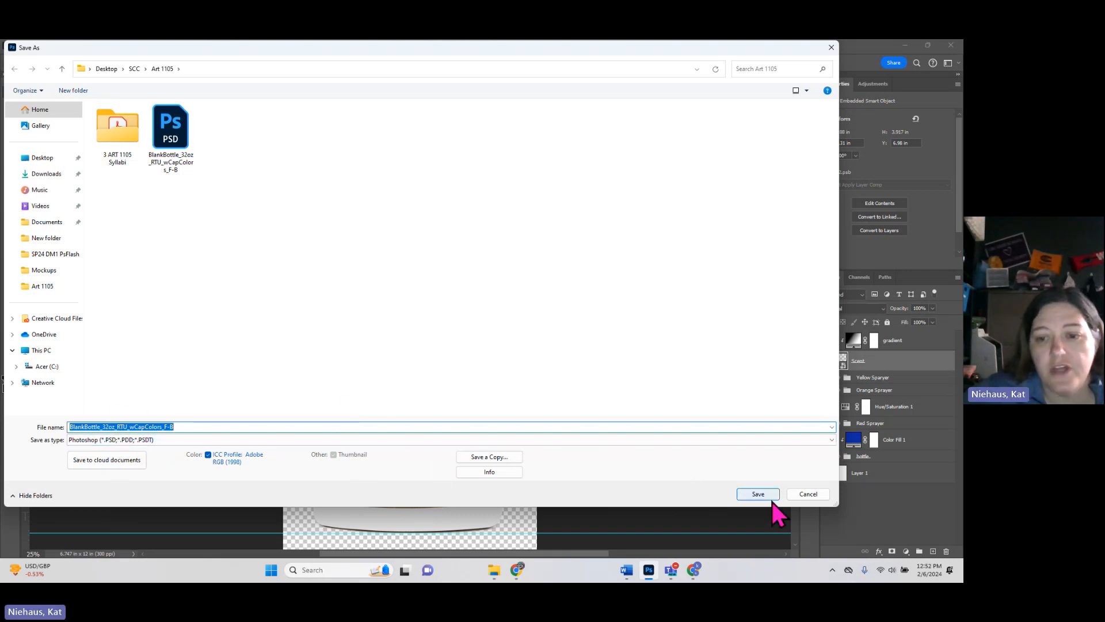
click(808, 495)
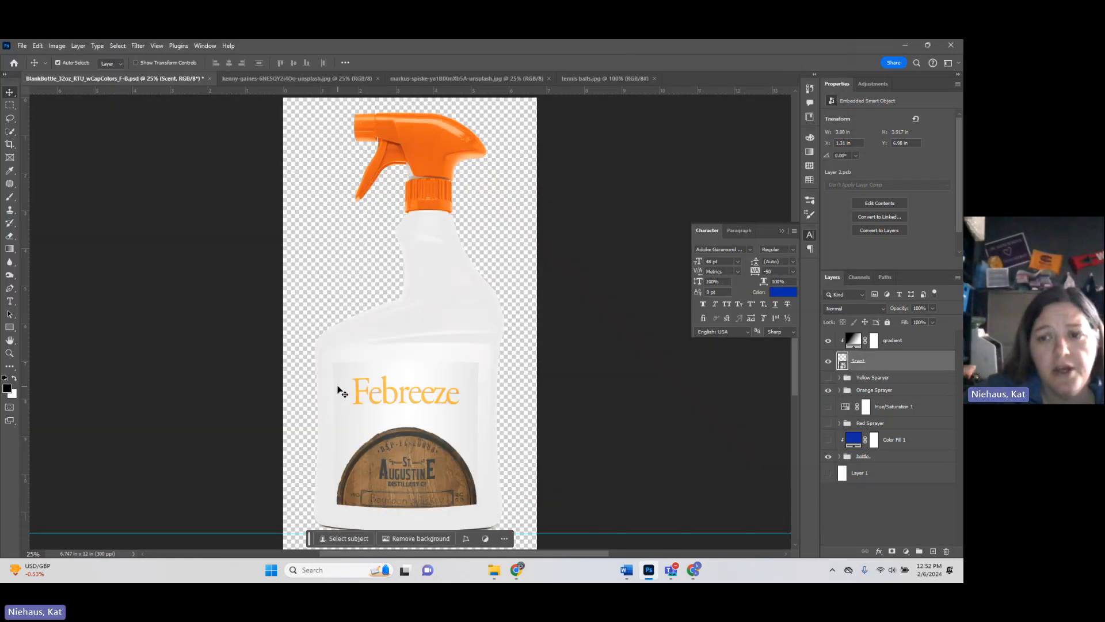
Step: Set up a JPG export of the bottle at quality 7, check the save location, and cancel without exporting
click(22, 45)
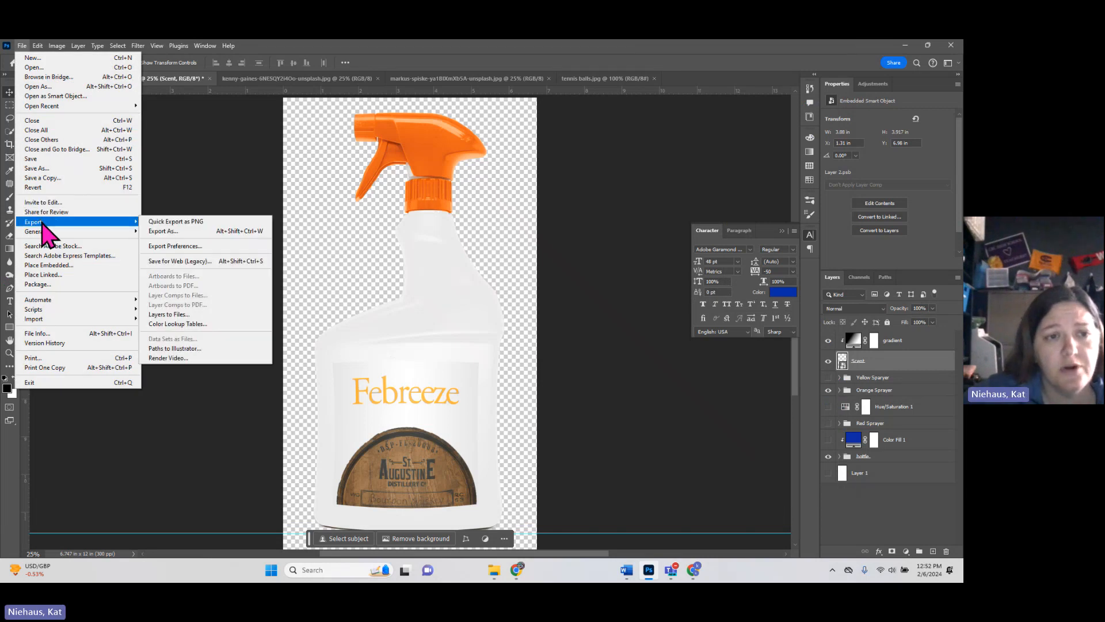
click(169, 233)
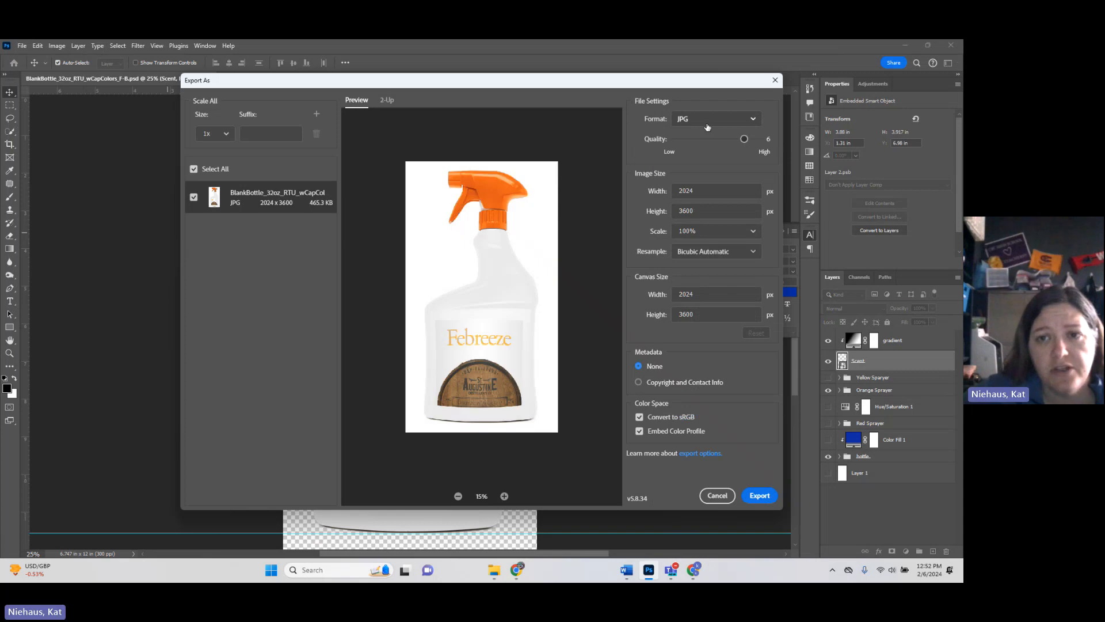
click(706, 122)
click(706, 123)
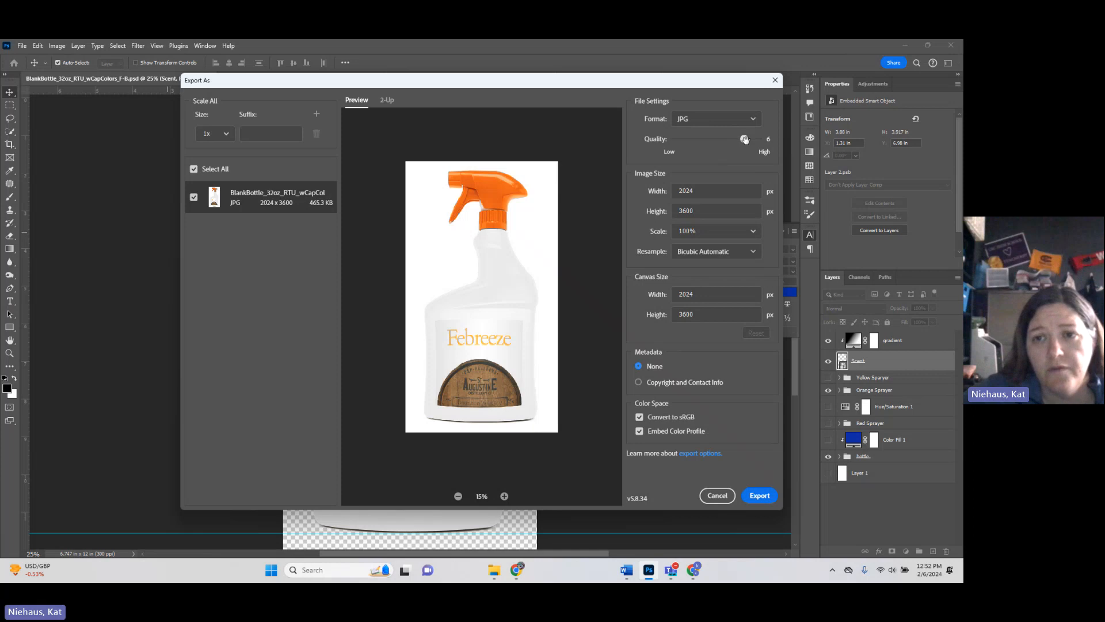
drag(744, 138, 758, 139)
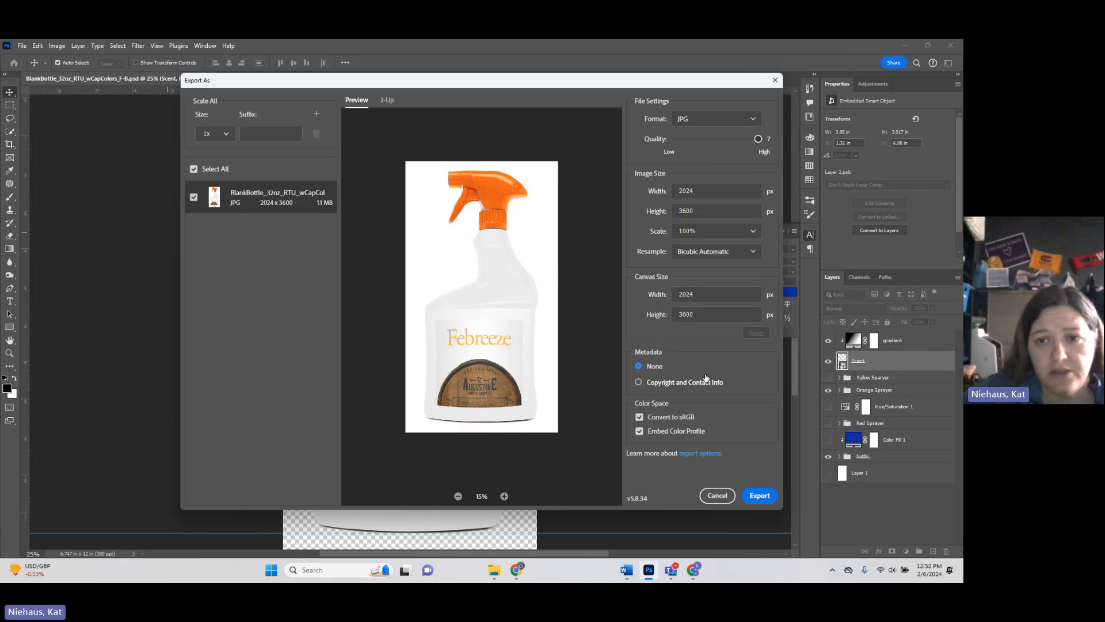
click(760, 496)
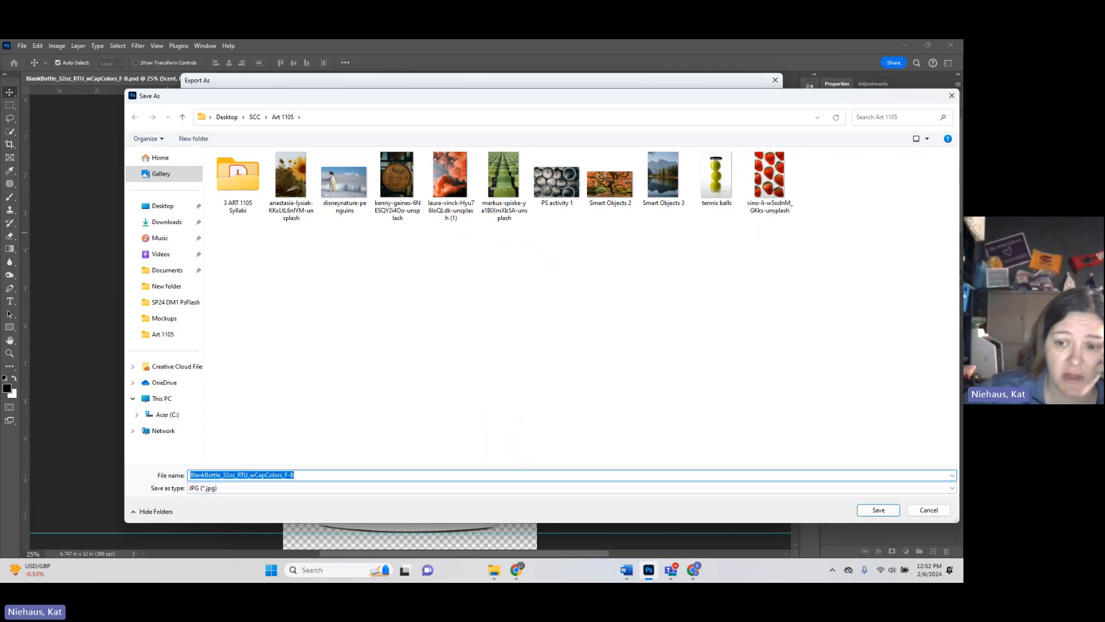
click(929, 510)
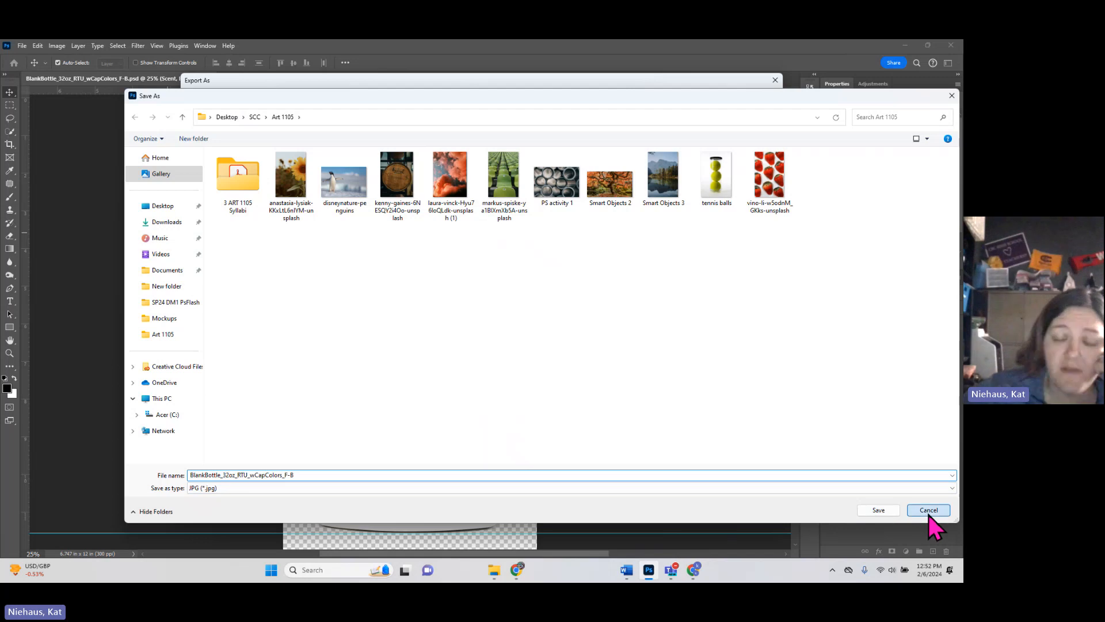
click(717, 494)
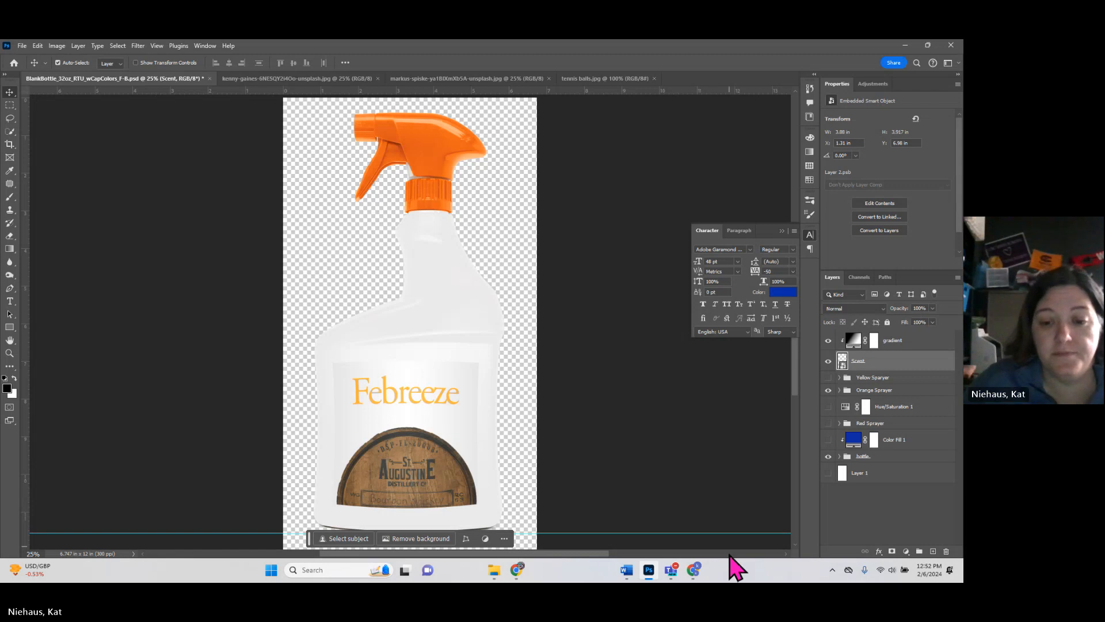
mouse_move(670, 570)
click(742, 525)
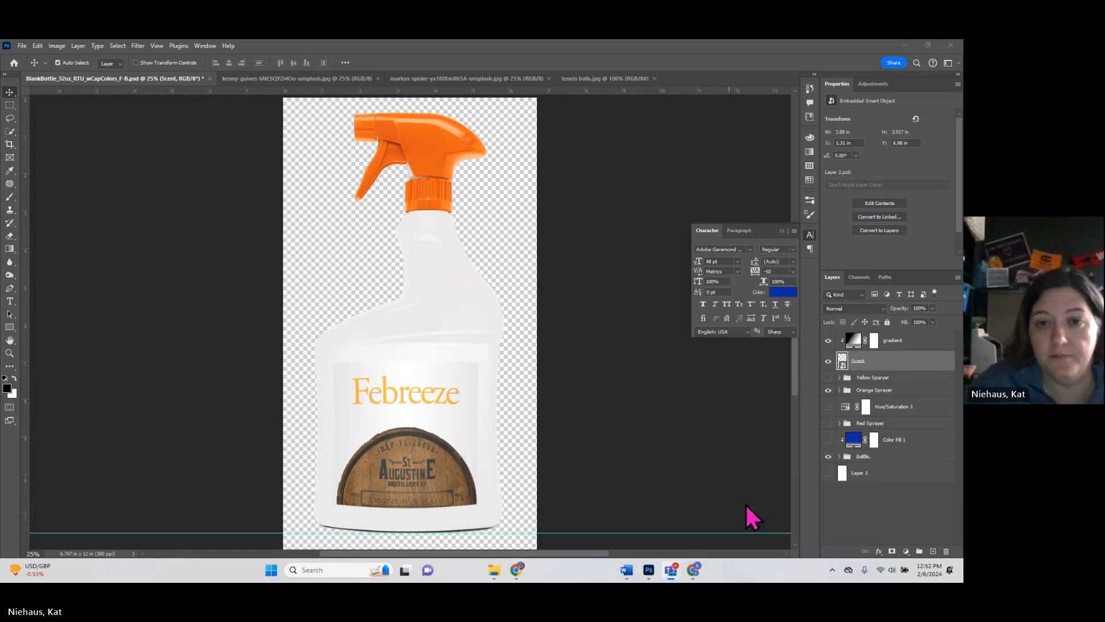
click(539, 60)
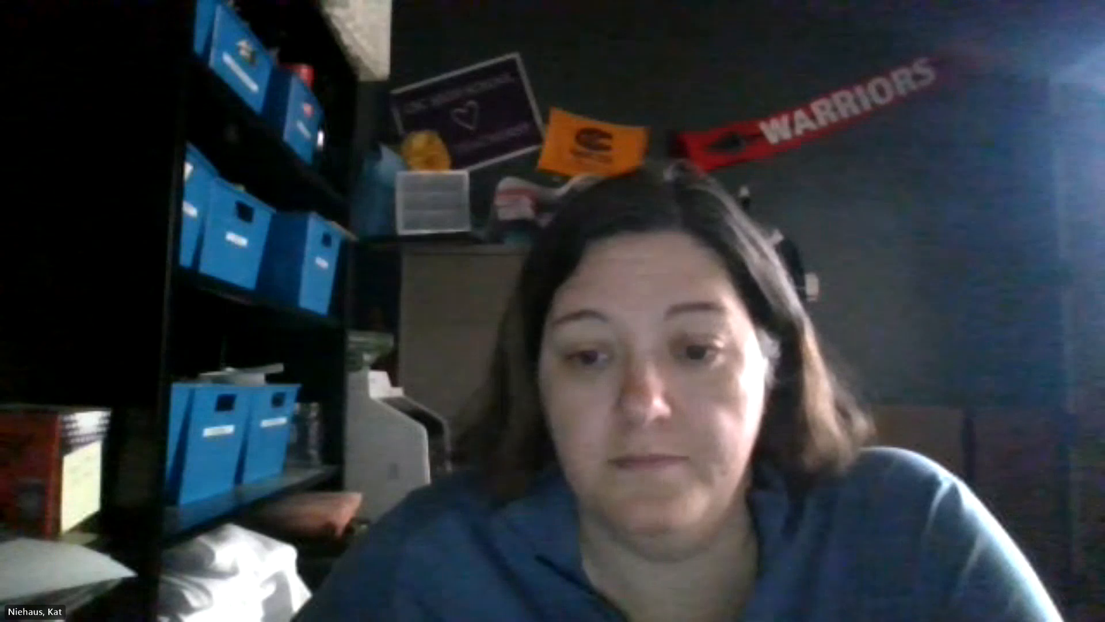